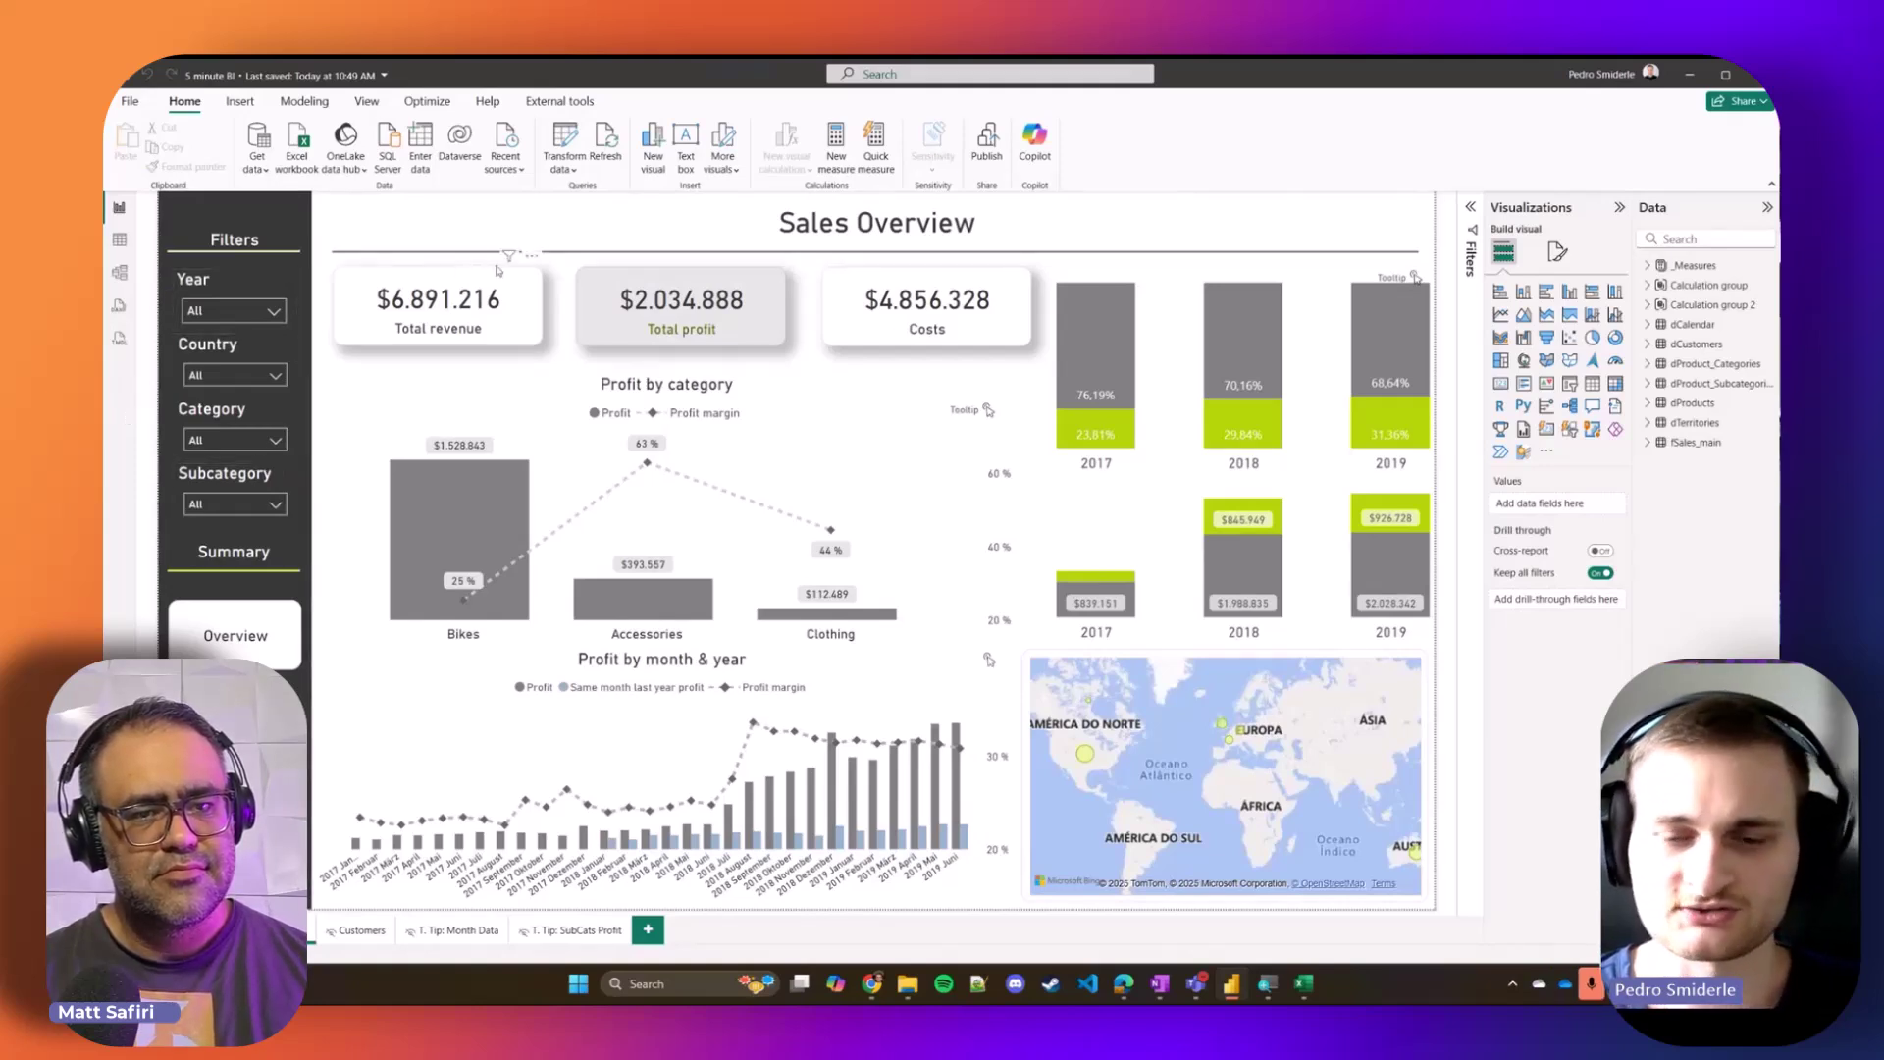
Step: Open the Power Query Editor for the report's data and display the dProducts query
mouse_move(1259, 521)
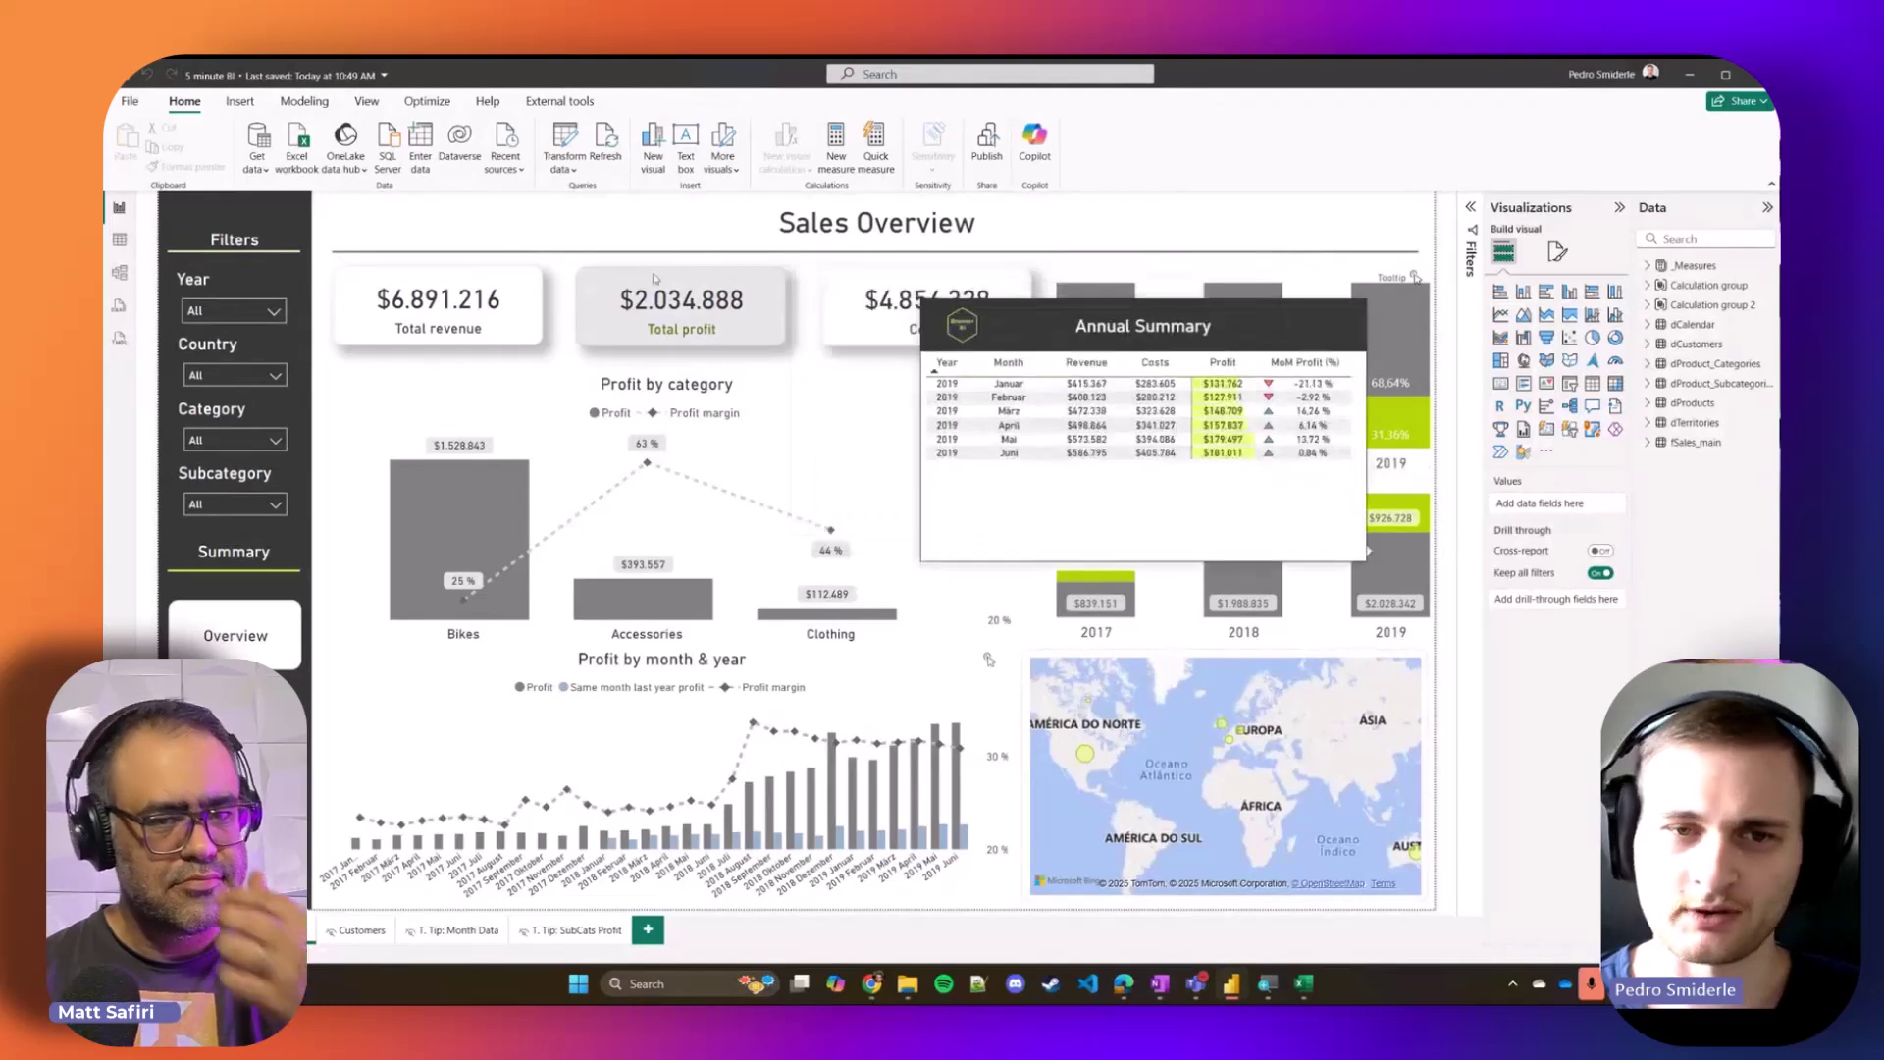
click(565, 141)
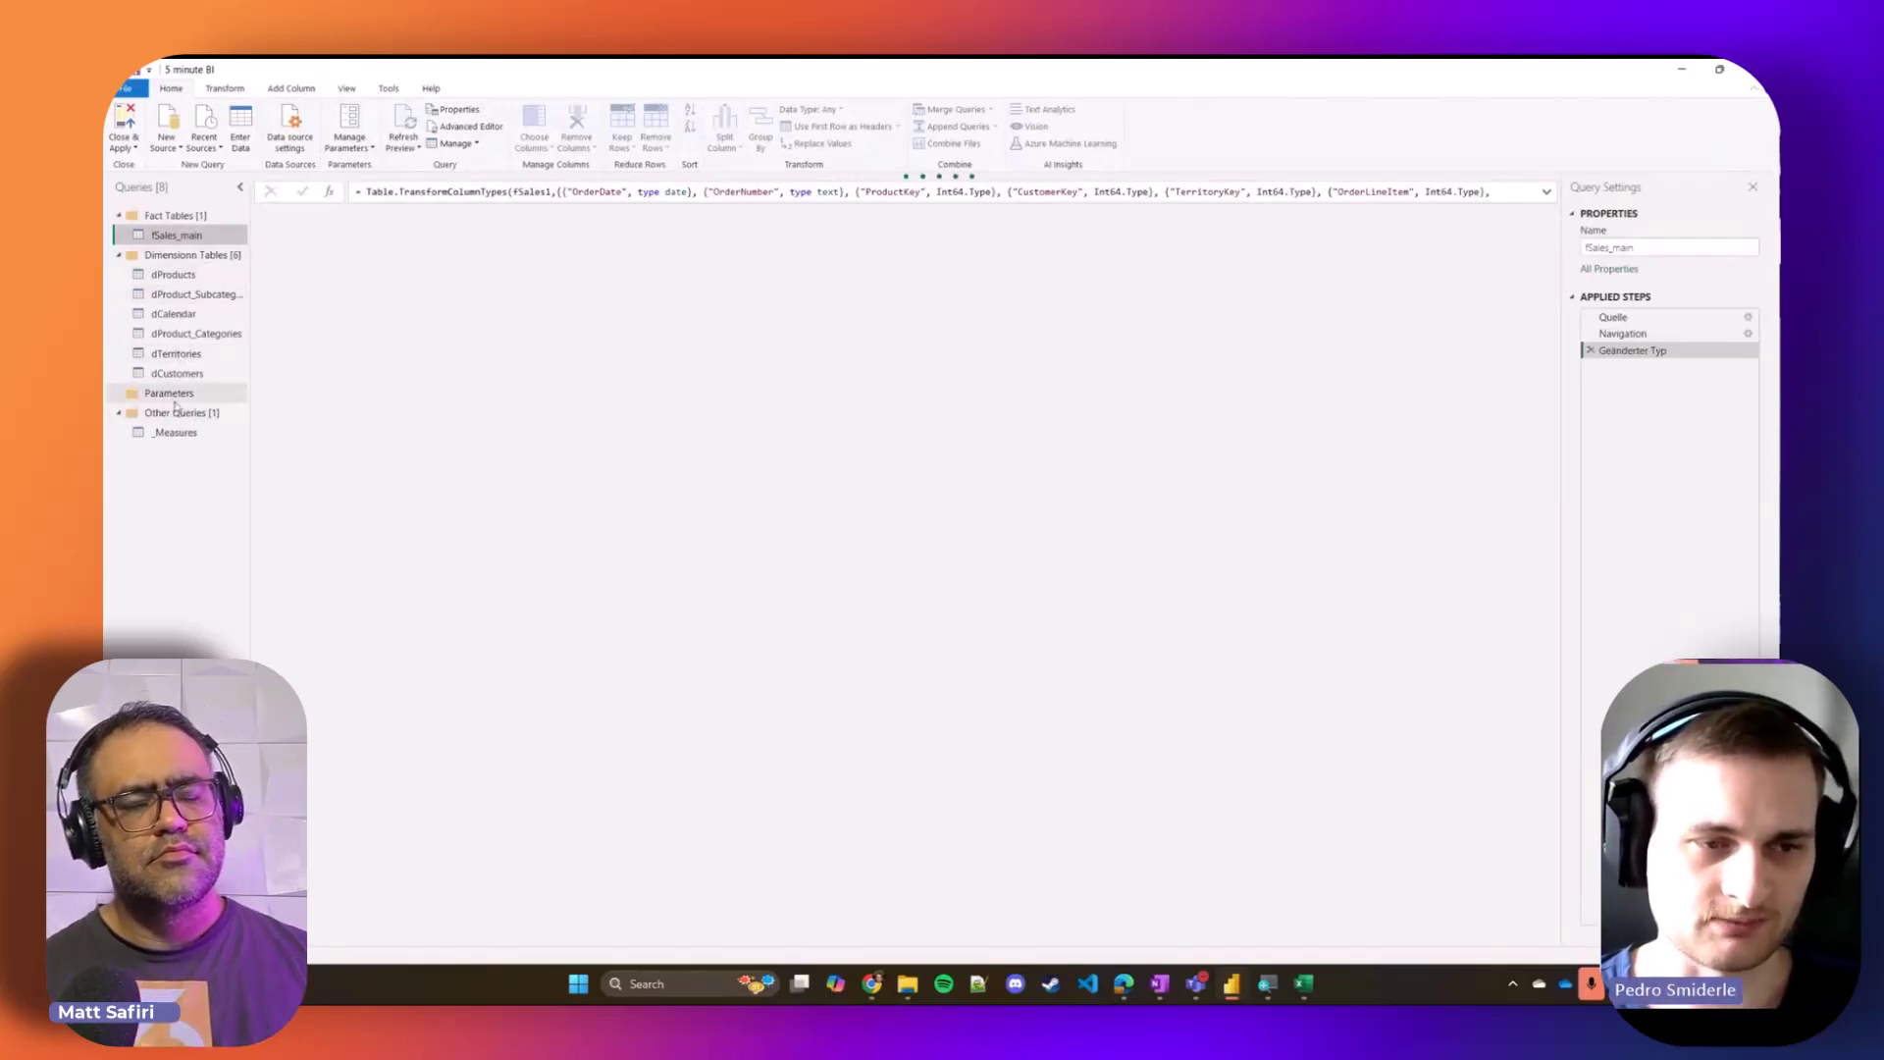
click(174, 274)
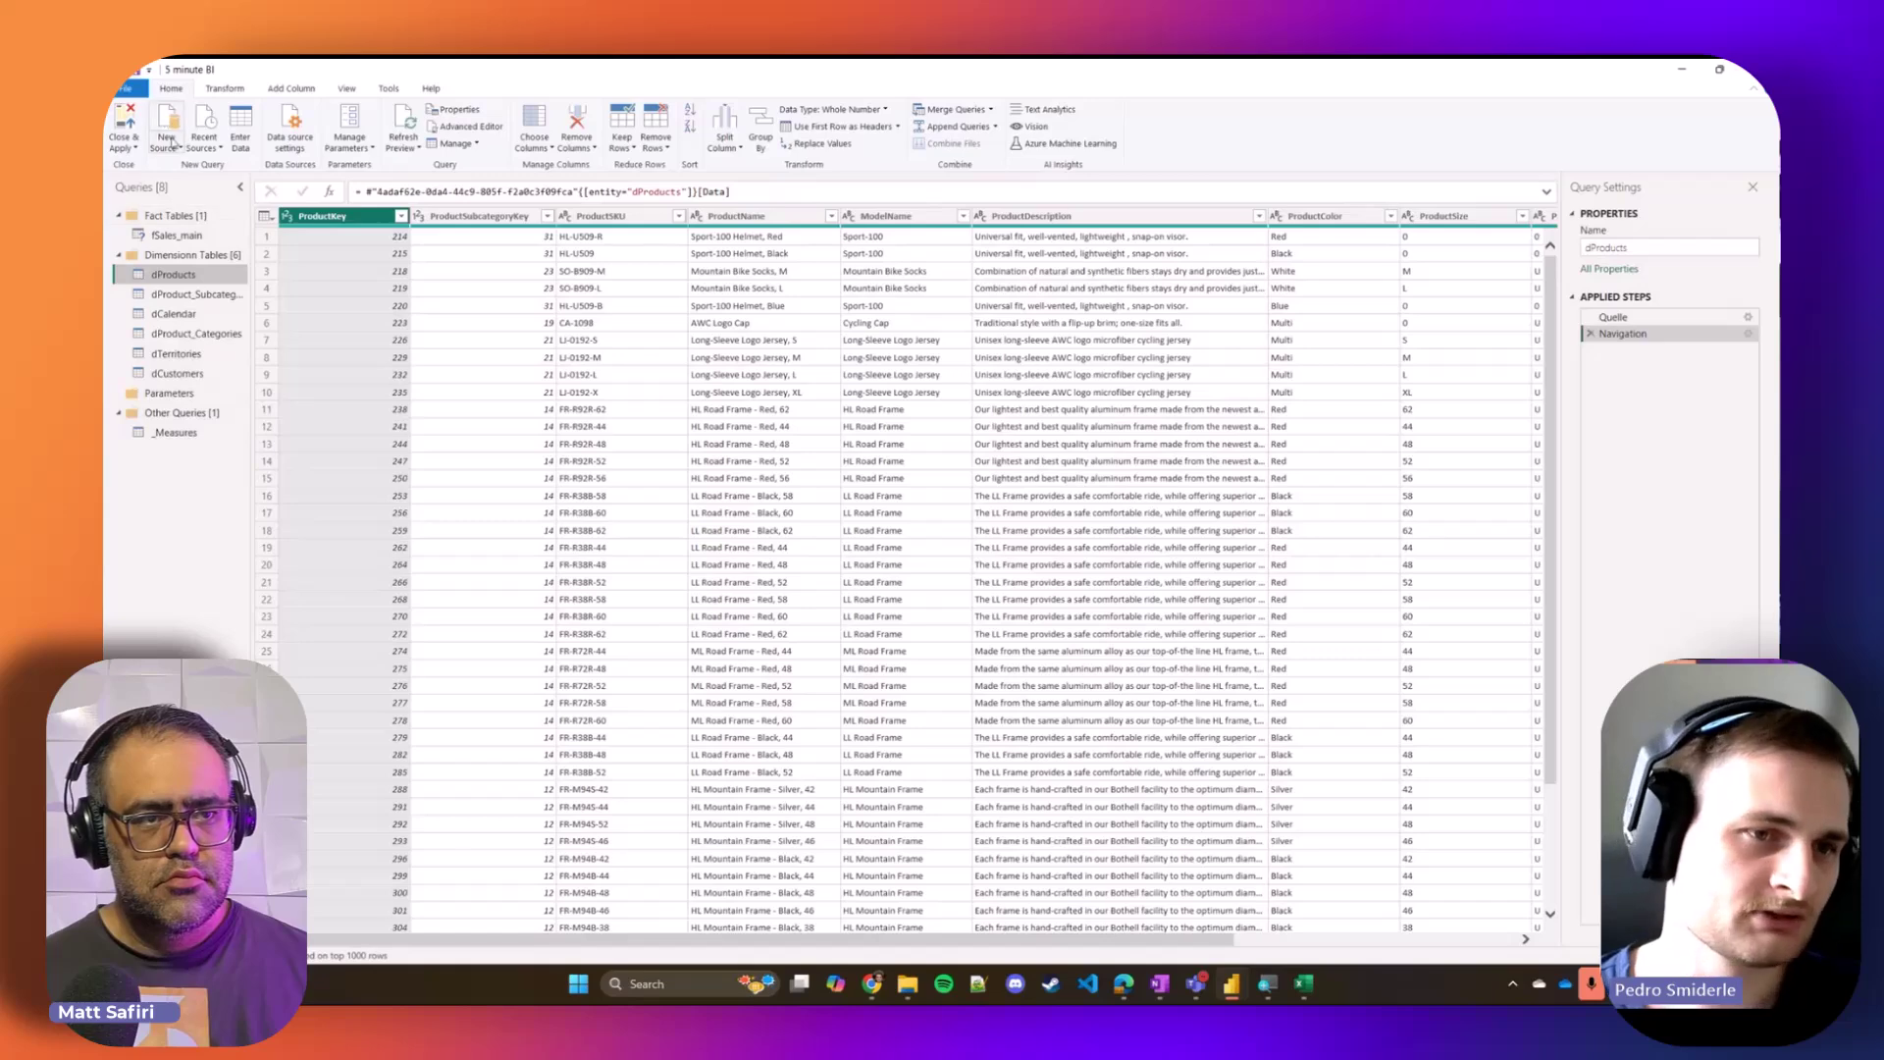
Step: Import the dProducts_Excel sheet from the dProducts.xlsx workbook as a new query
click(166, 144)
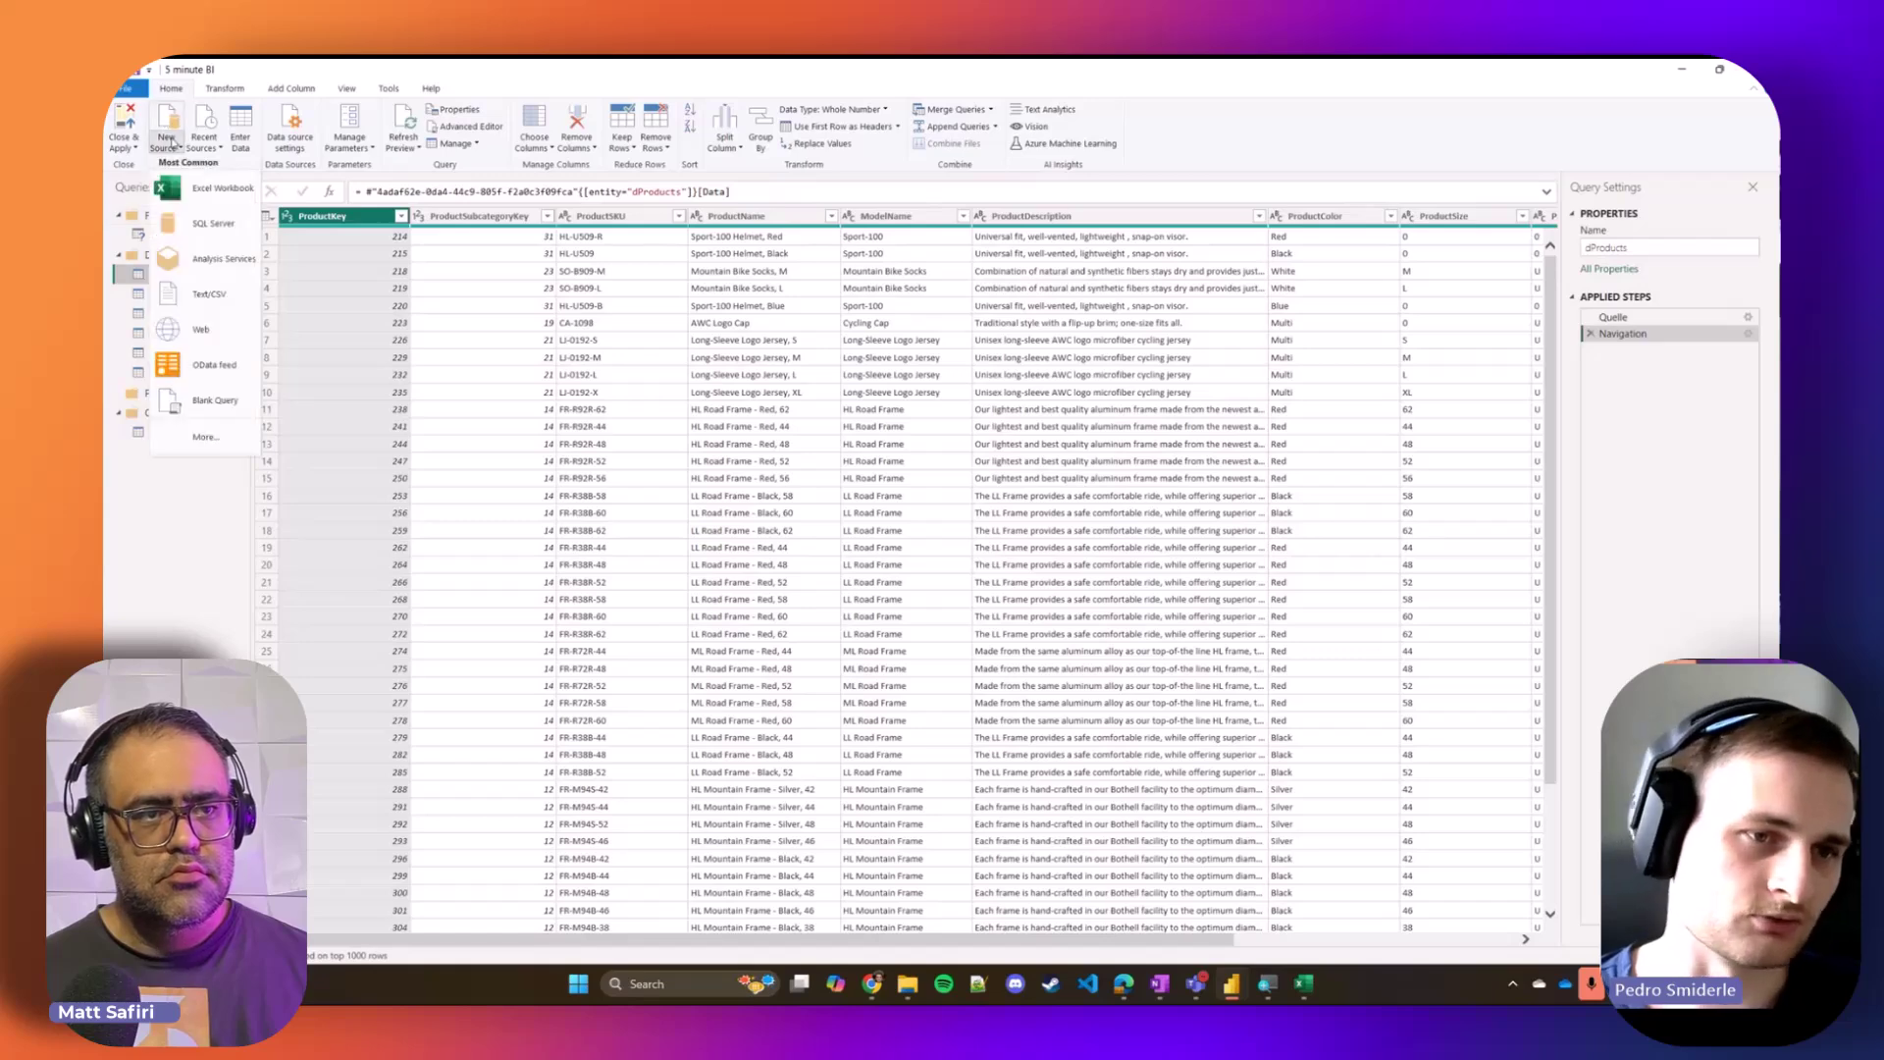
click(224, 188)
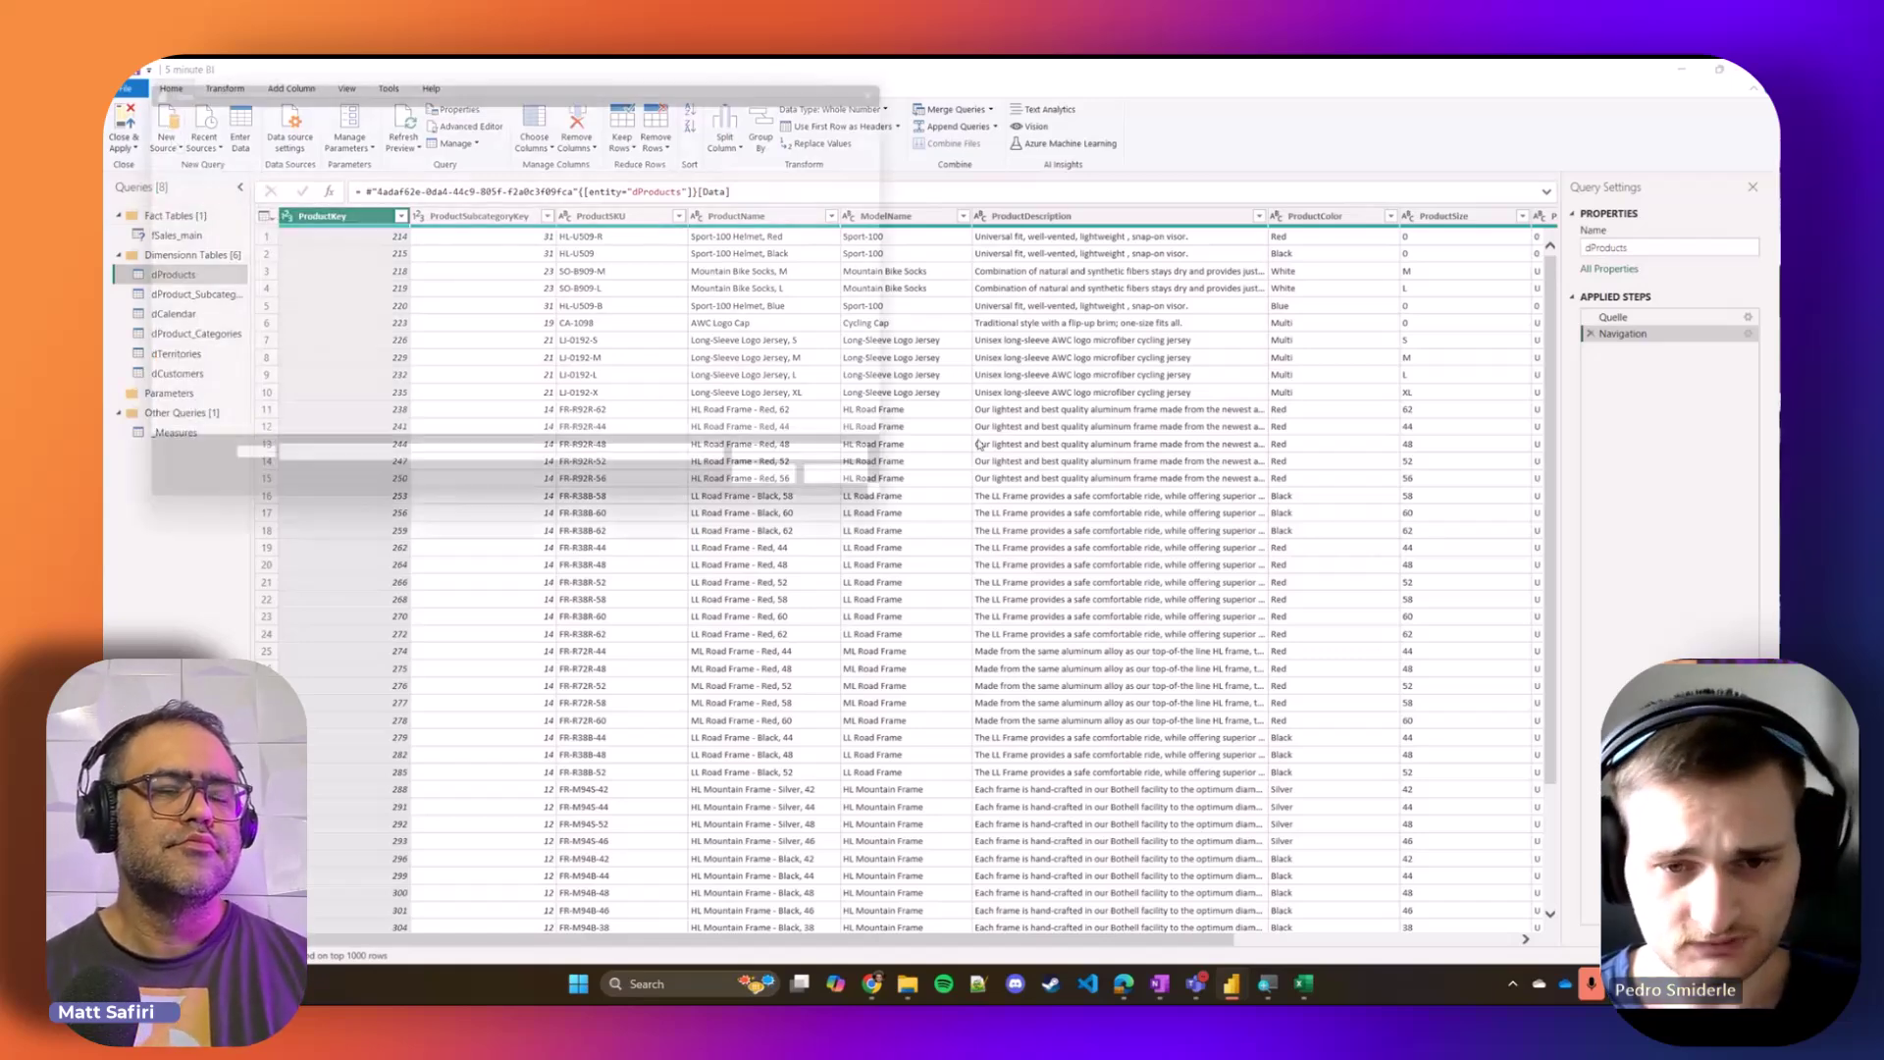
double_click(291, 212)
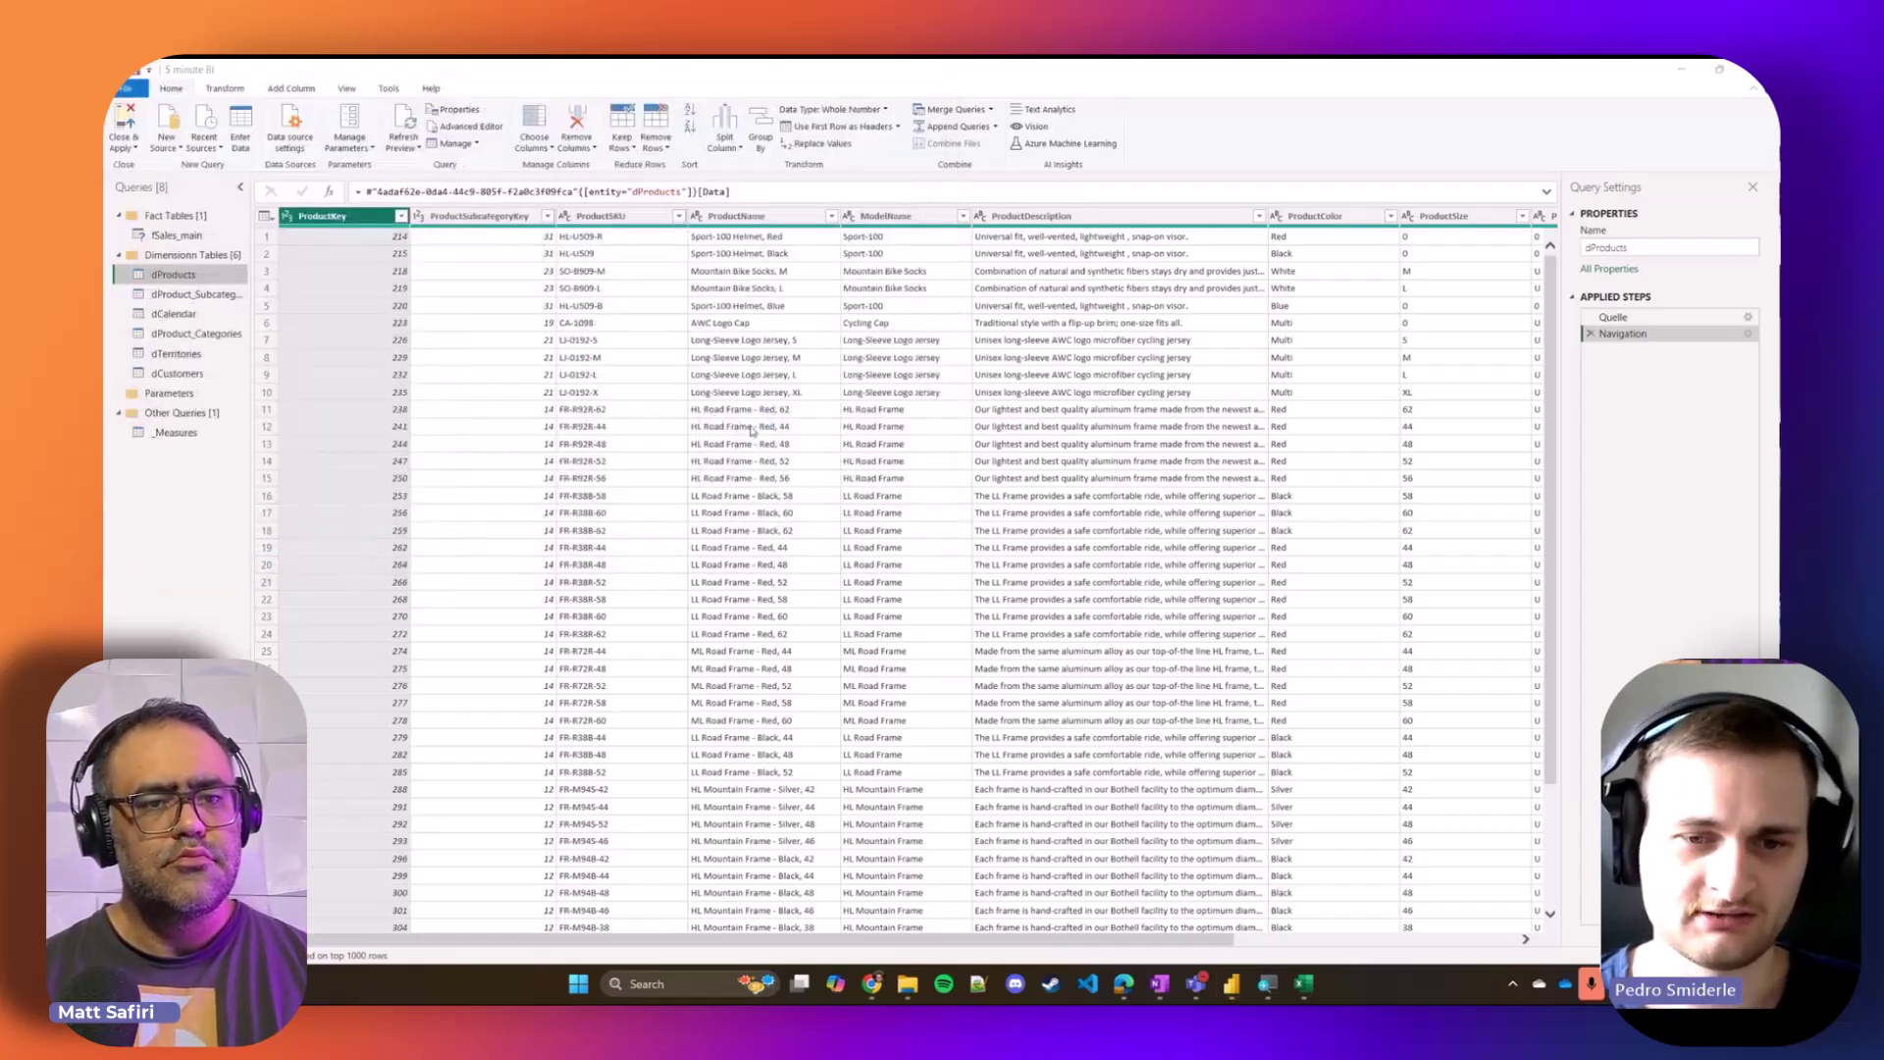
click(693, 361)
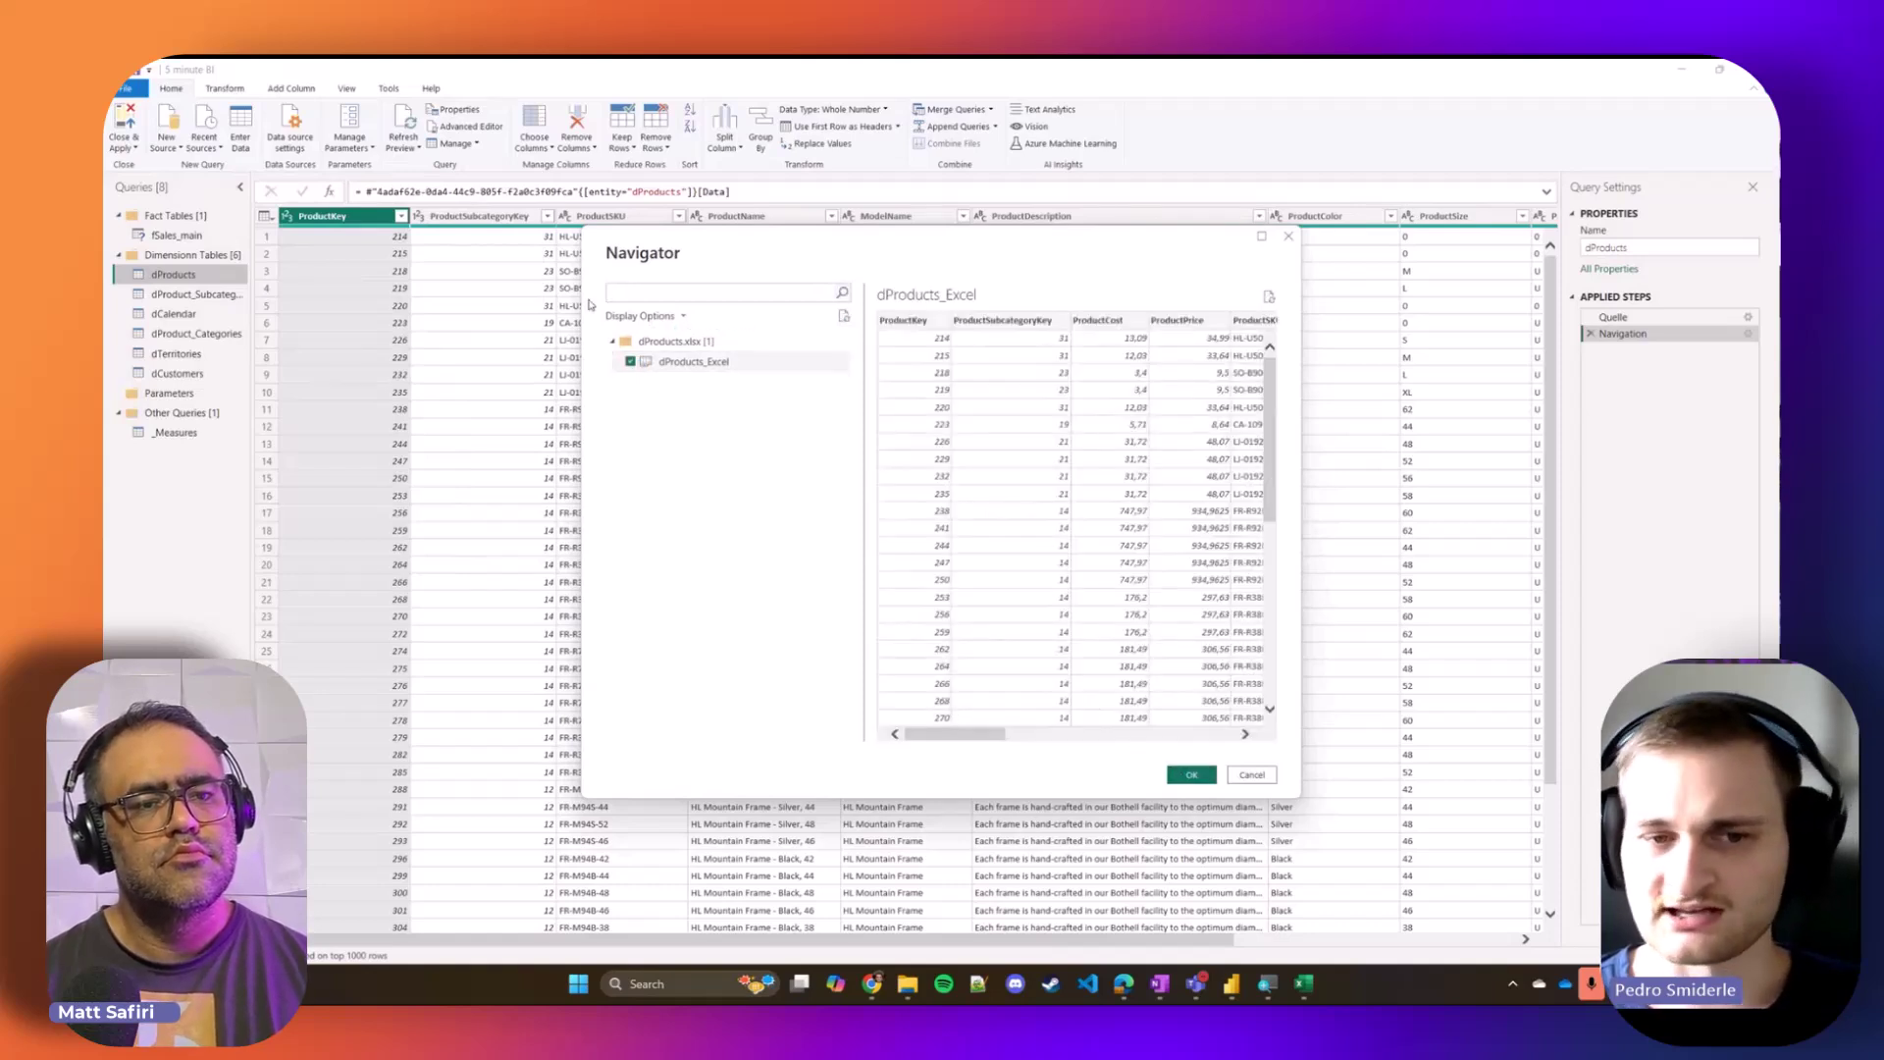
drag(952, 743, 1202, 736)
click(1192, 775)
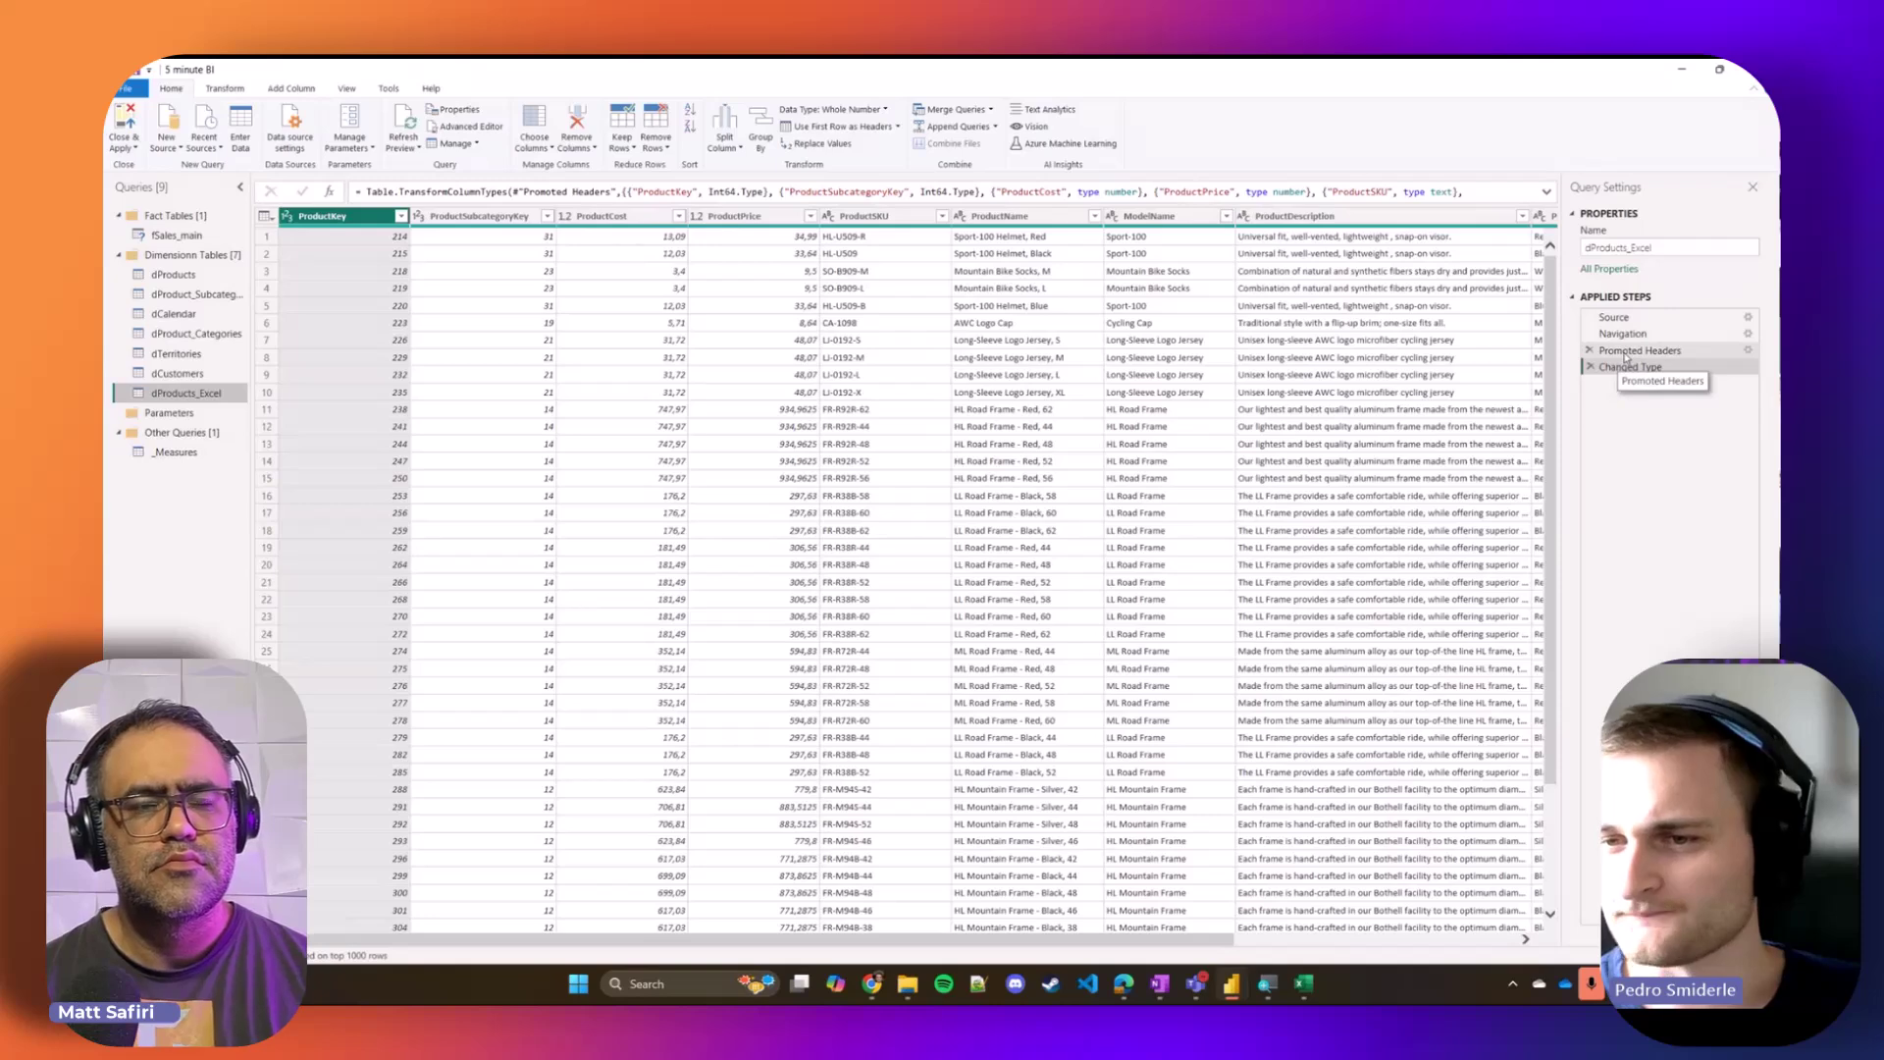
Step: Expand the formula of the Changed Type step and examine the column names hardcoded in it
click(1546, 191)
click(366, 193)
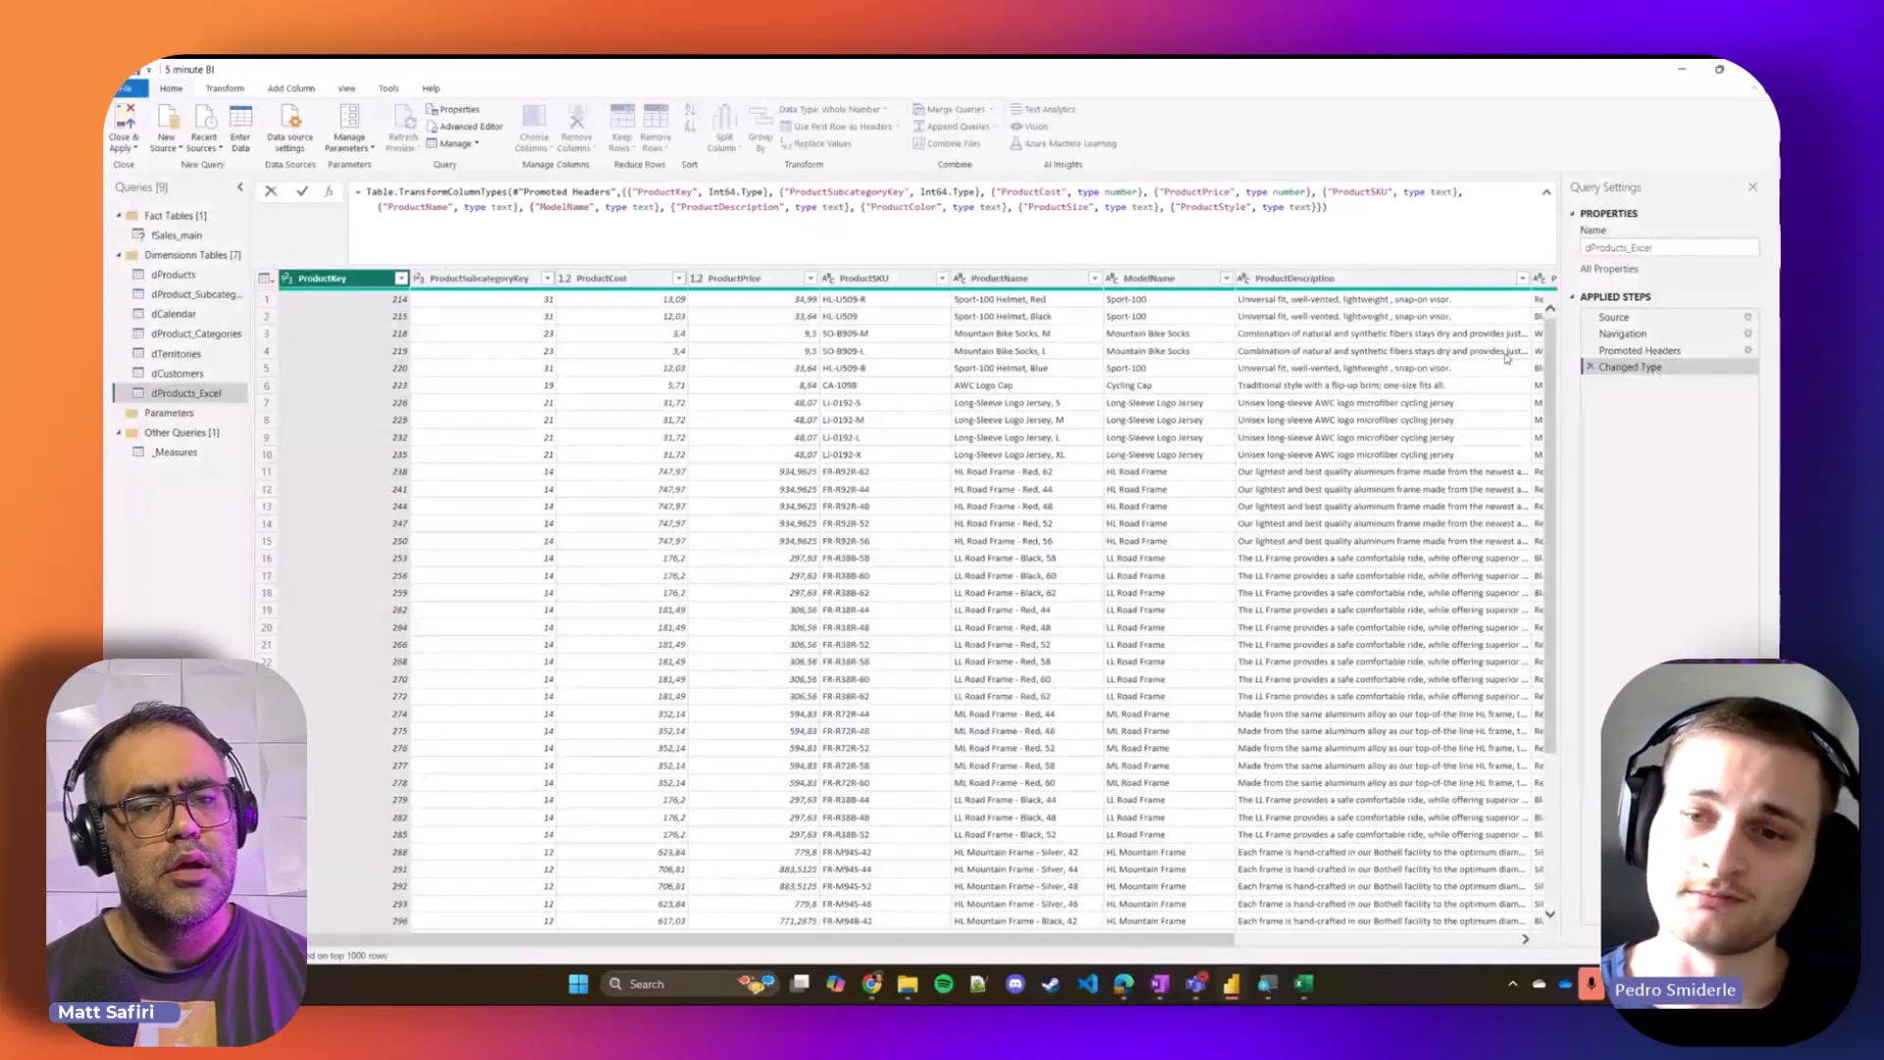
drag(862, 207, 975, 207)
click(964, 208)
click(1085, 217)
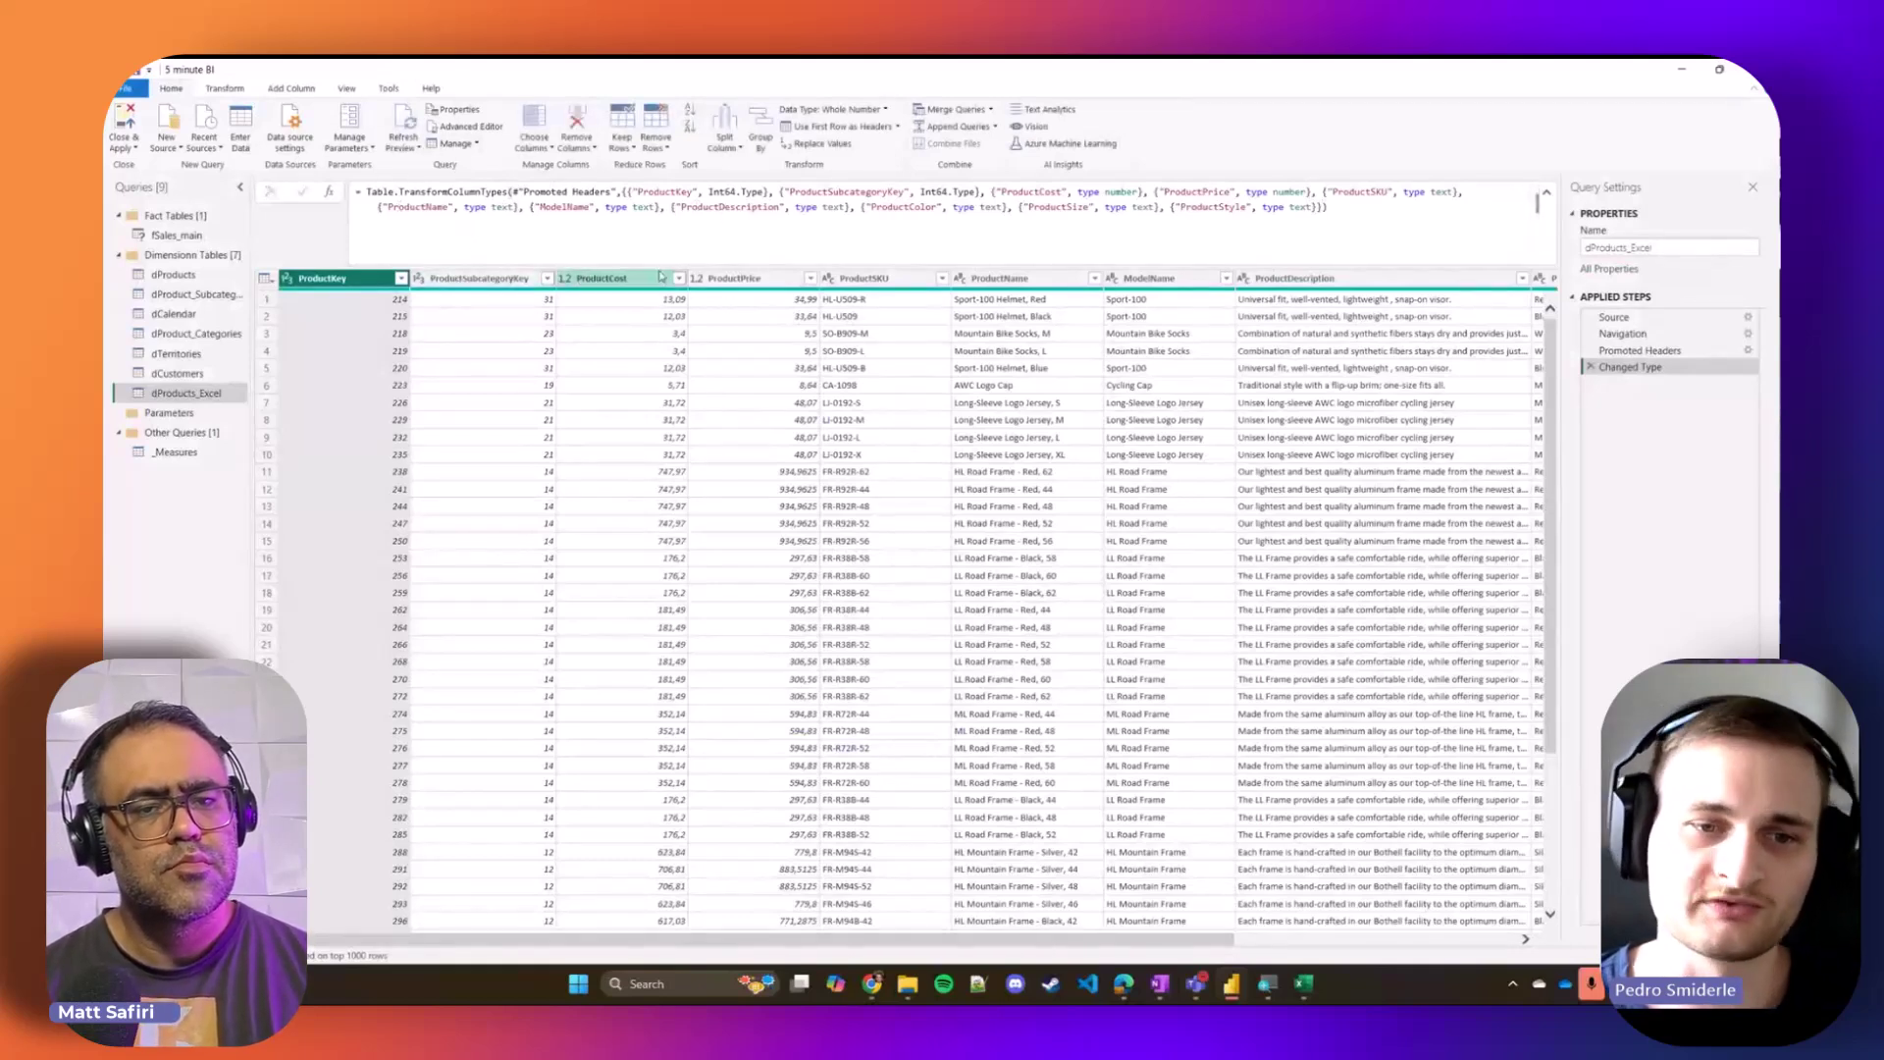
click(594, 277)
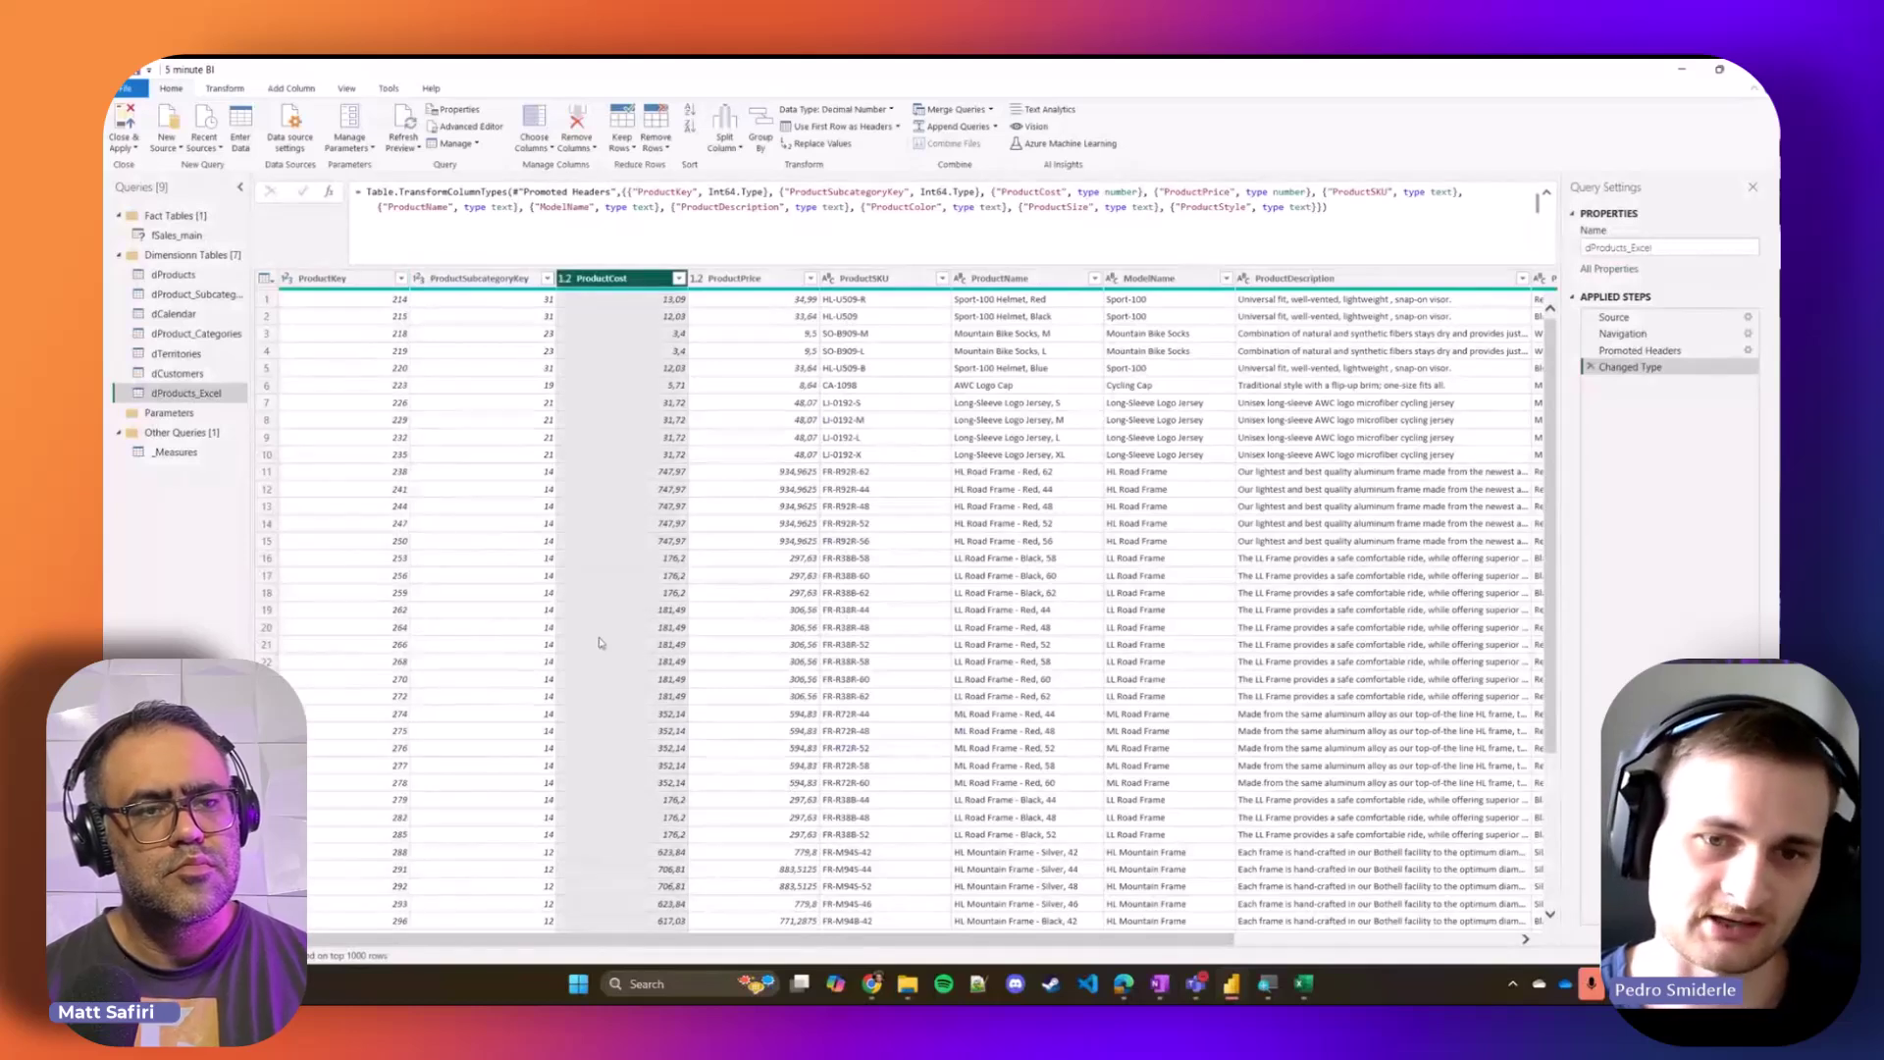
click(1011, 277)
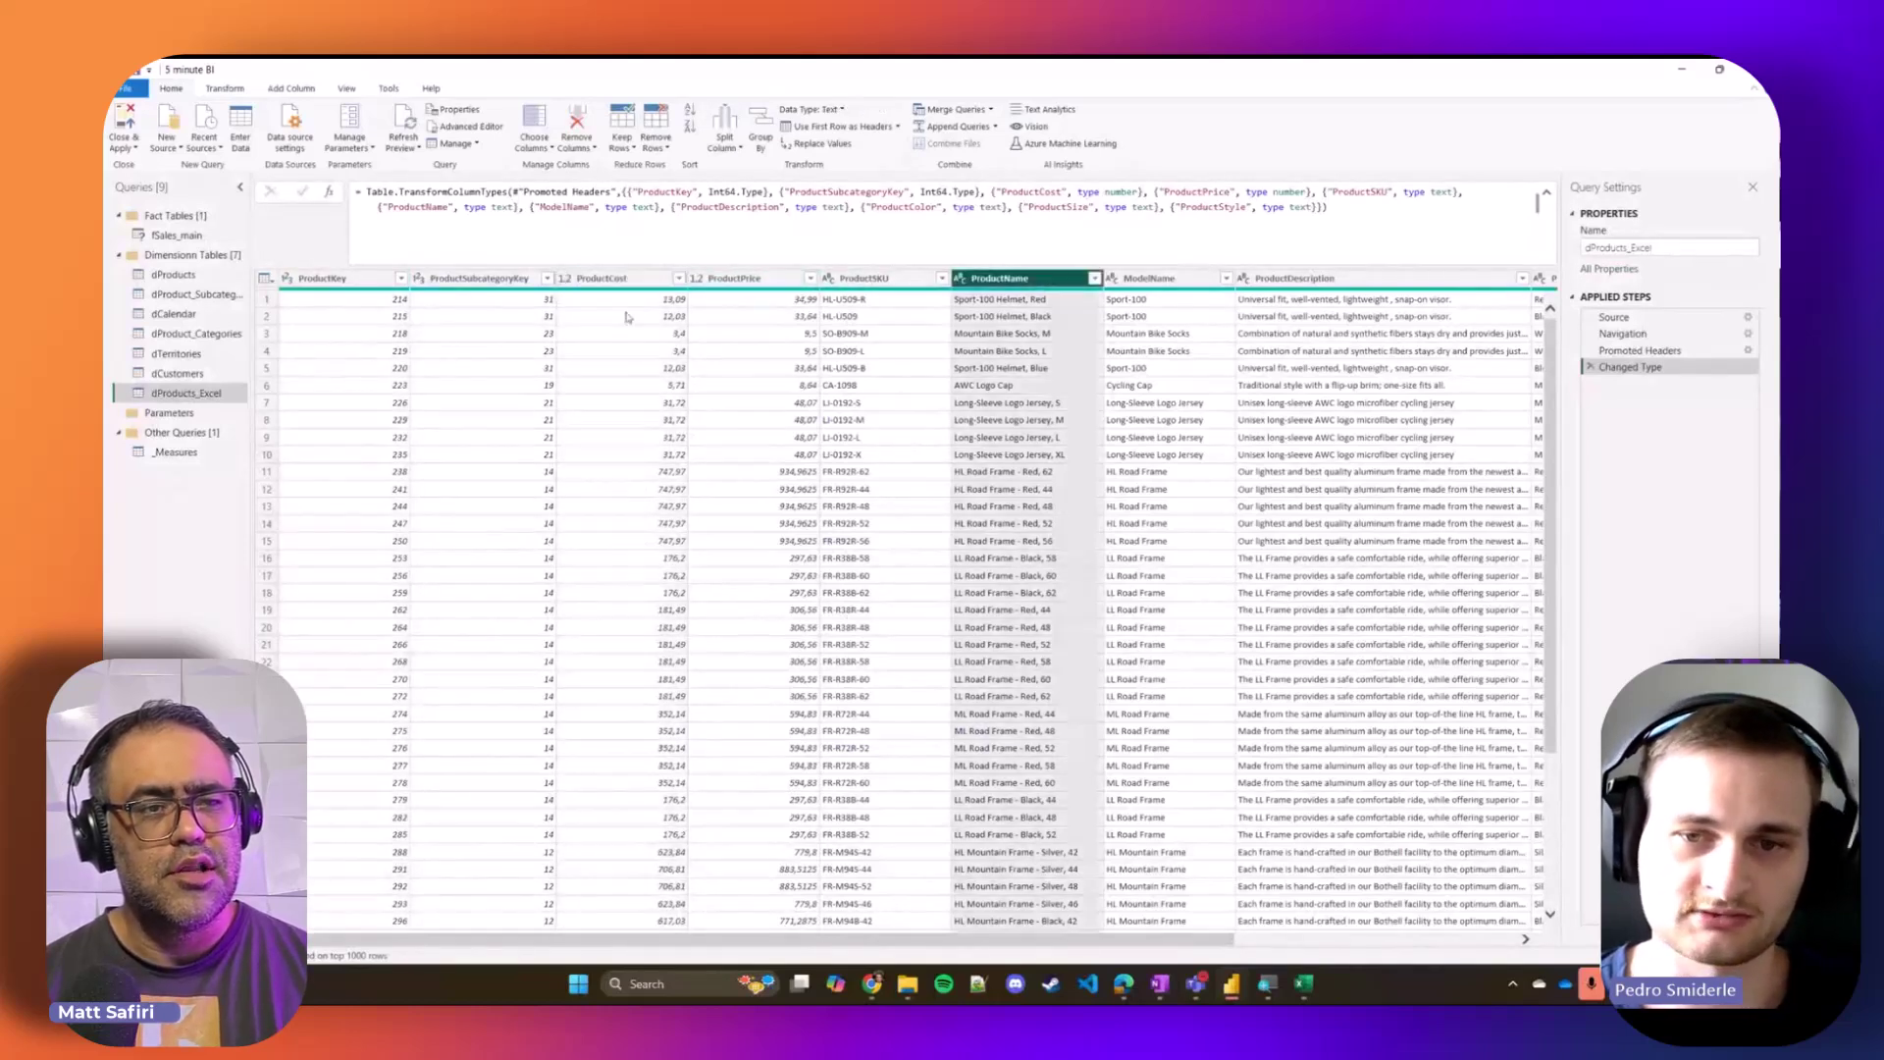
click(344, 278)
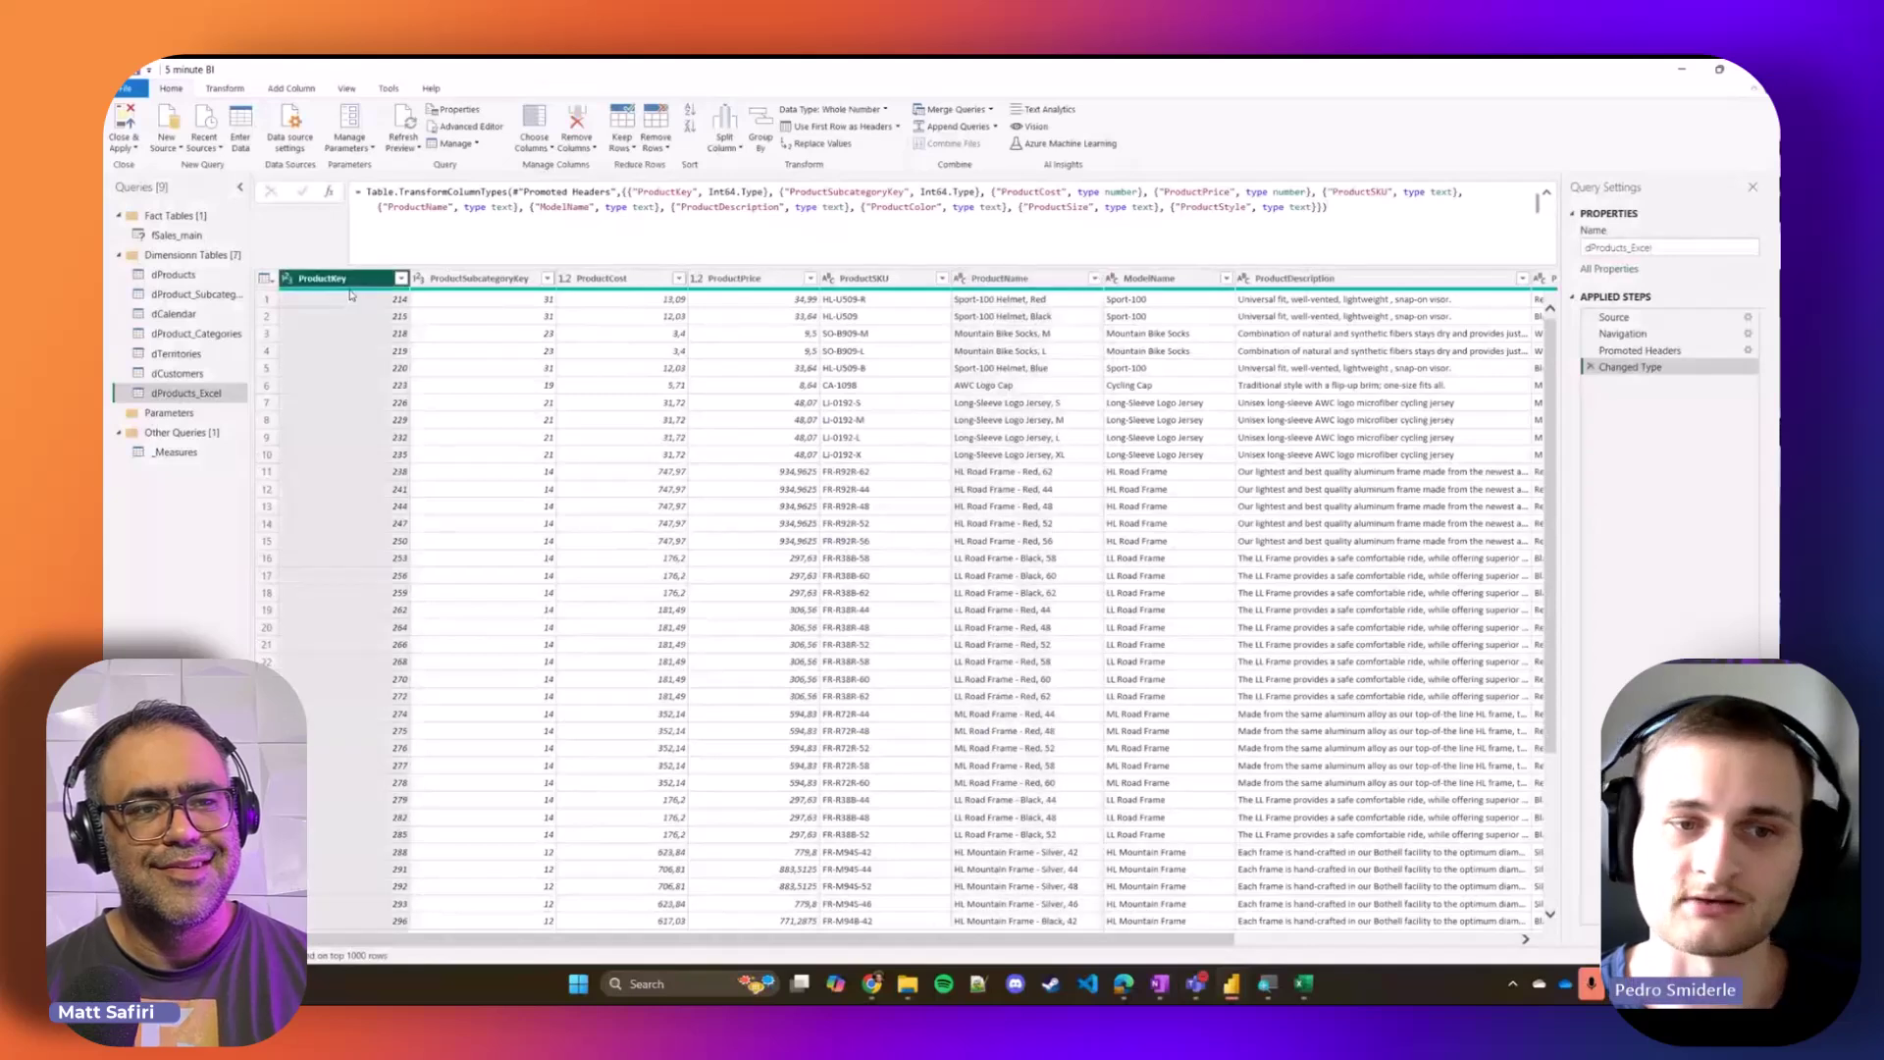
click(437, 280)
Step: Remove the ProductCost, ProductPrice, ProductSKU, ModelName, ProductDescription, ProductColor, ProductSize and ProductStyle columns from the dProducts_Excel query
click(608, 279)
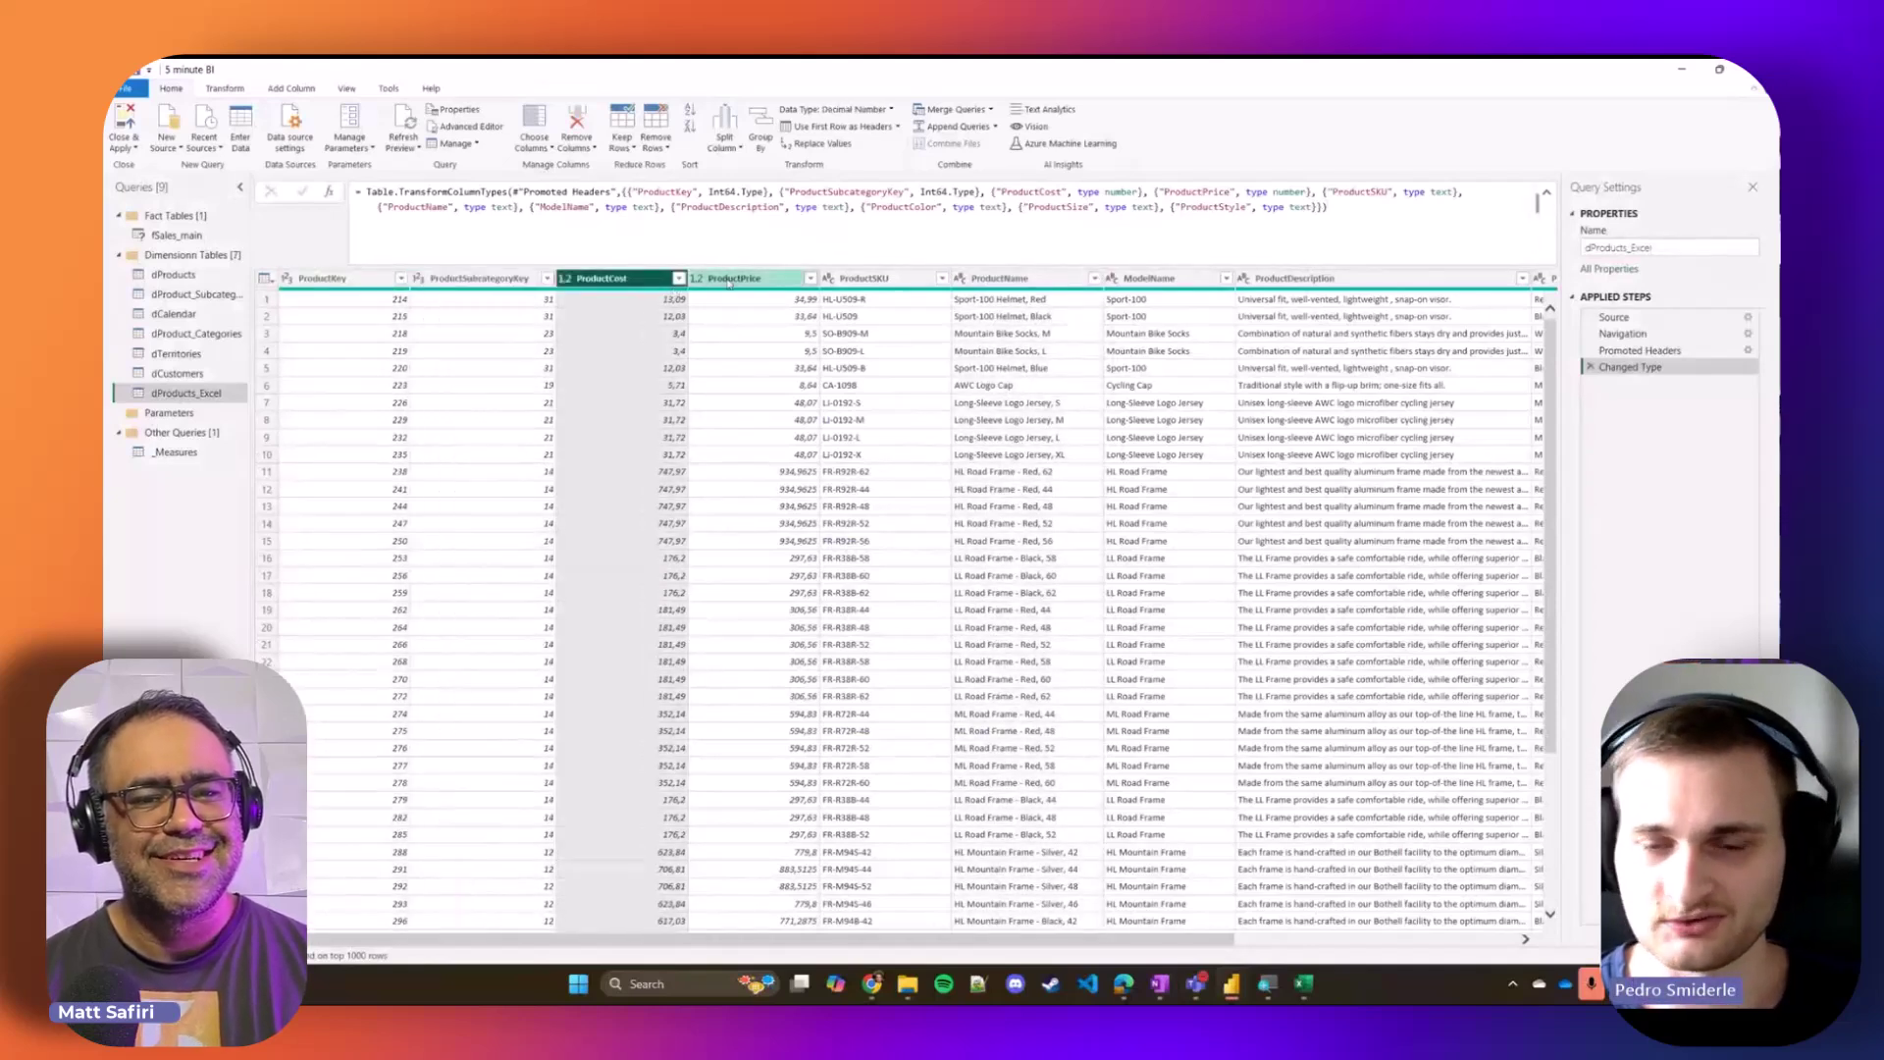
ctrl+click(729, 279)
ctrl+click(853, 278)
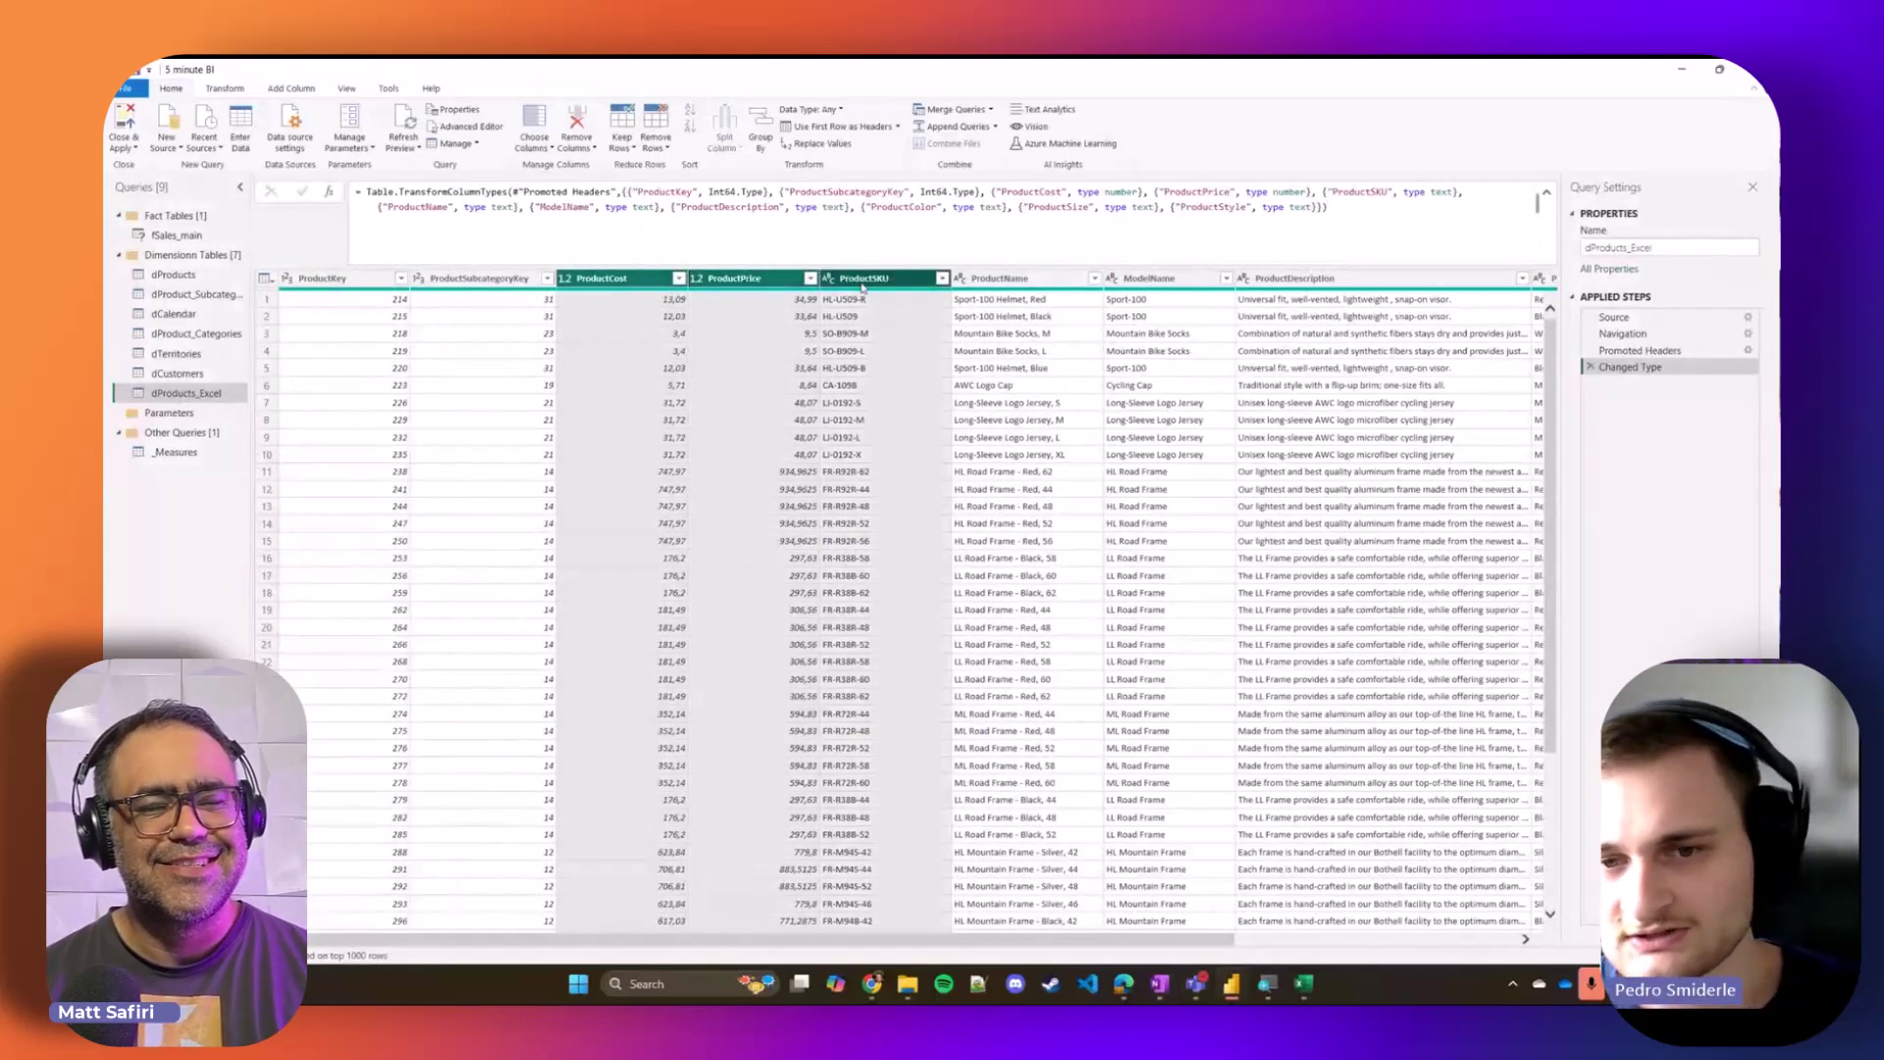
ctrl+click(1158, 279)
ctrl+click(1305, 279)
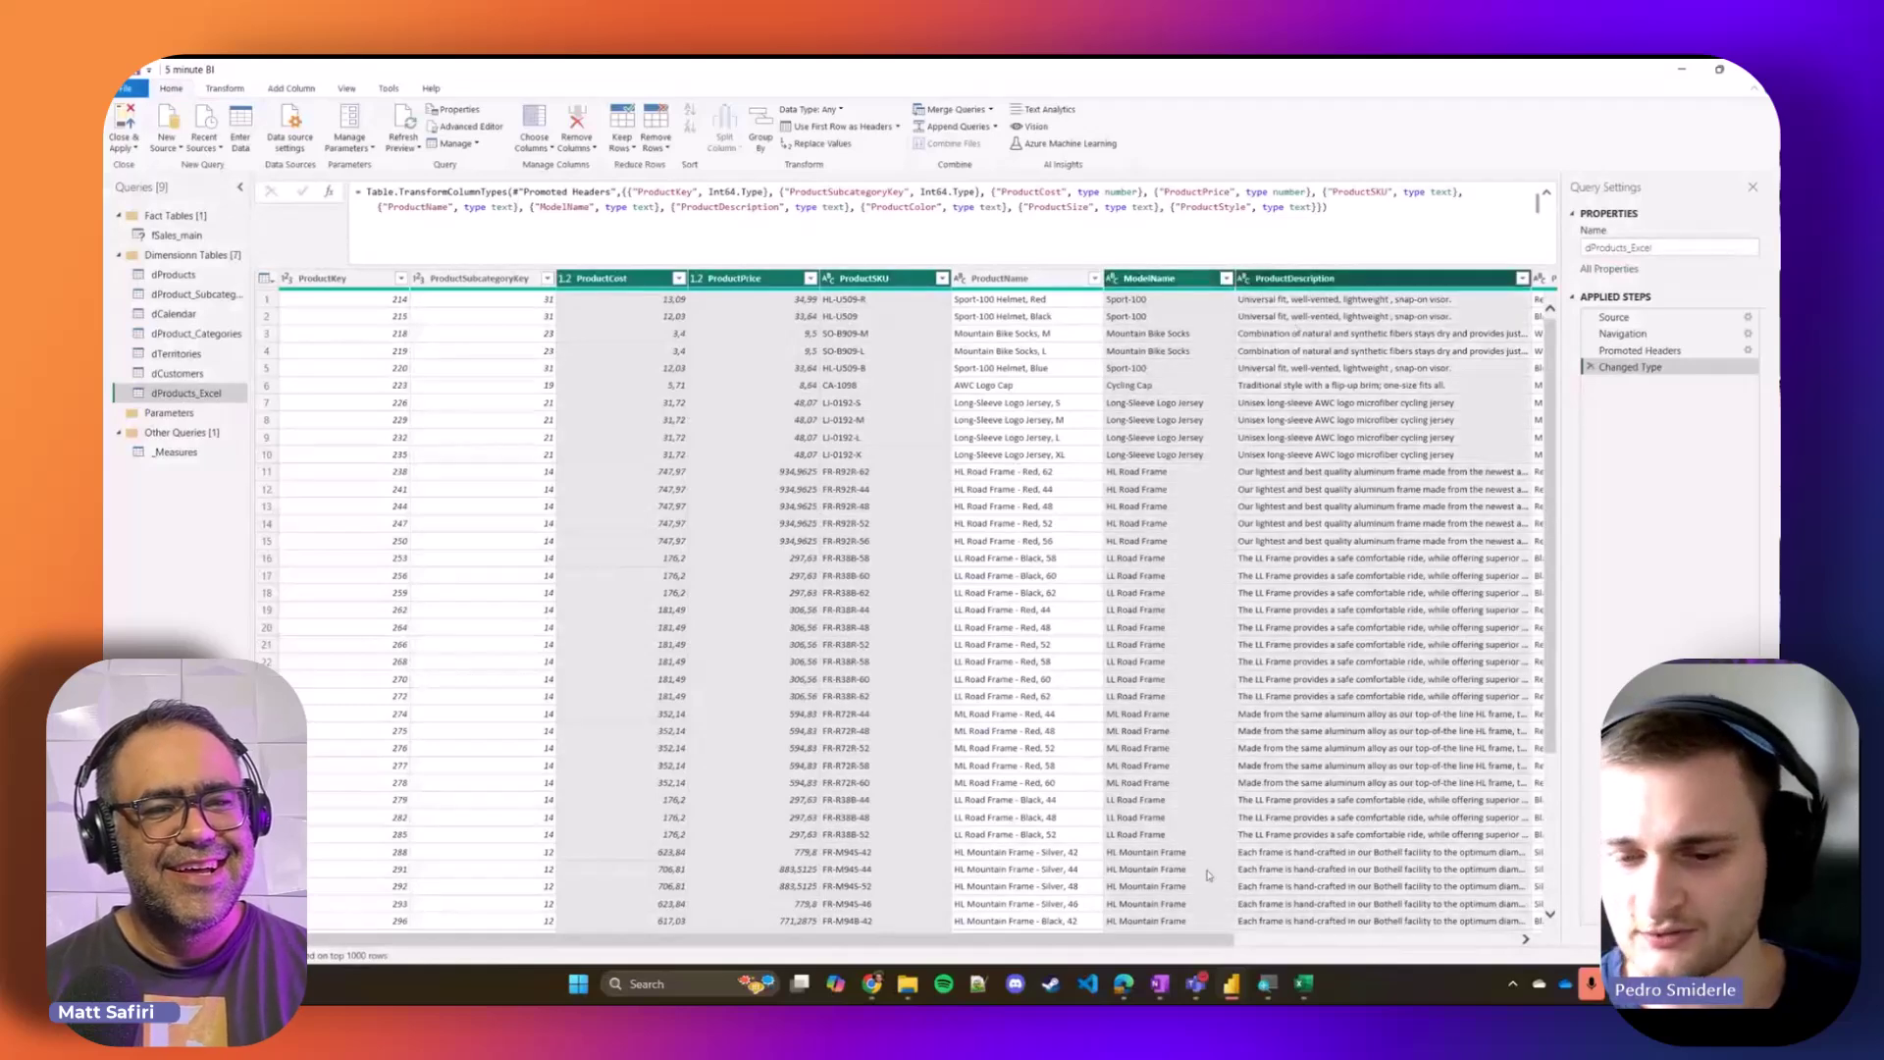
drag(1199, 948, 1480, 948)
ctrl+click(1205, 279)
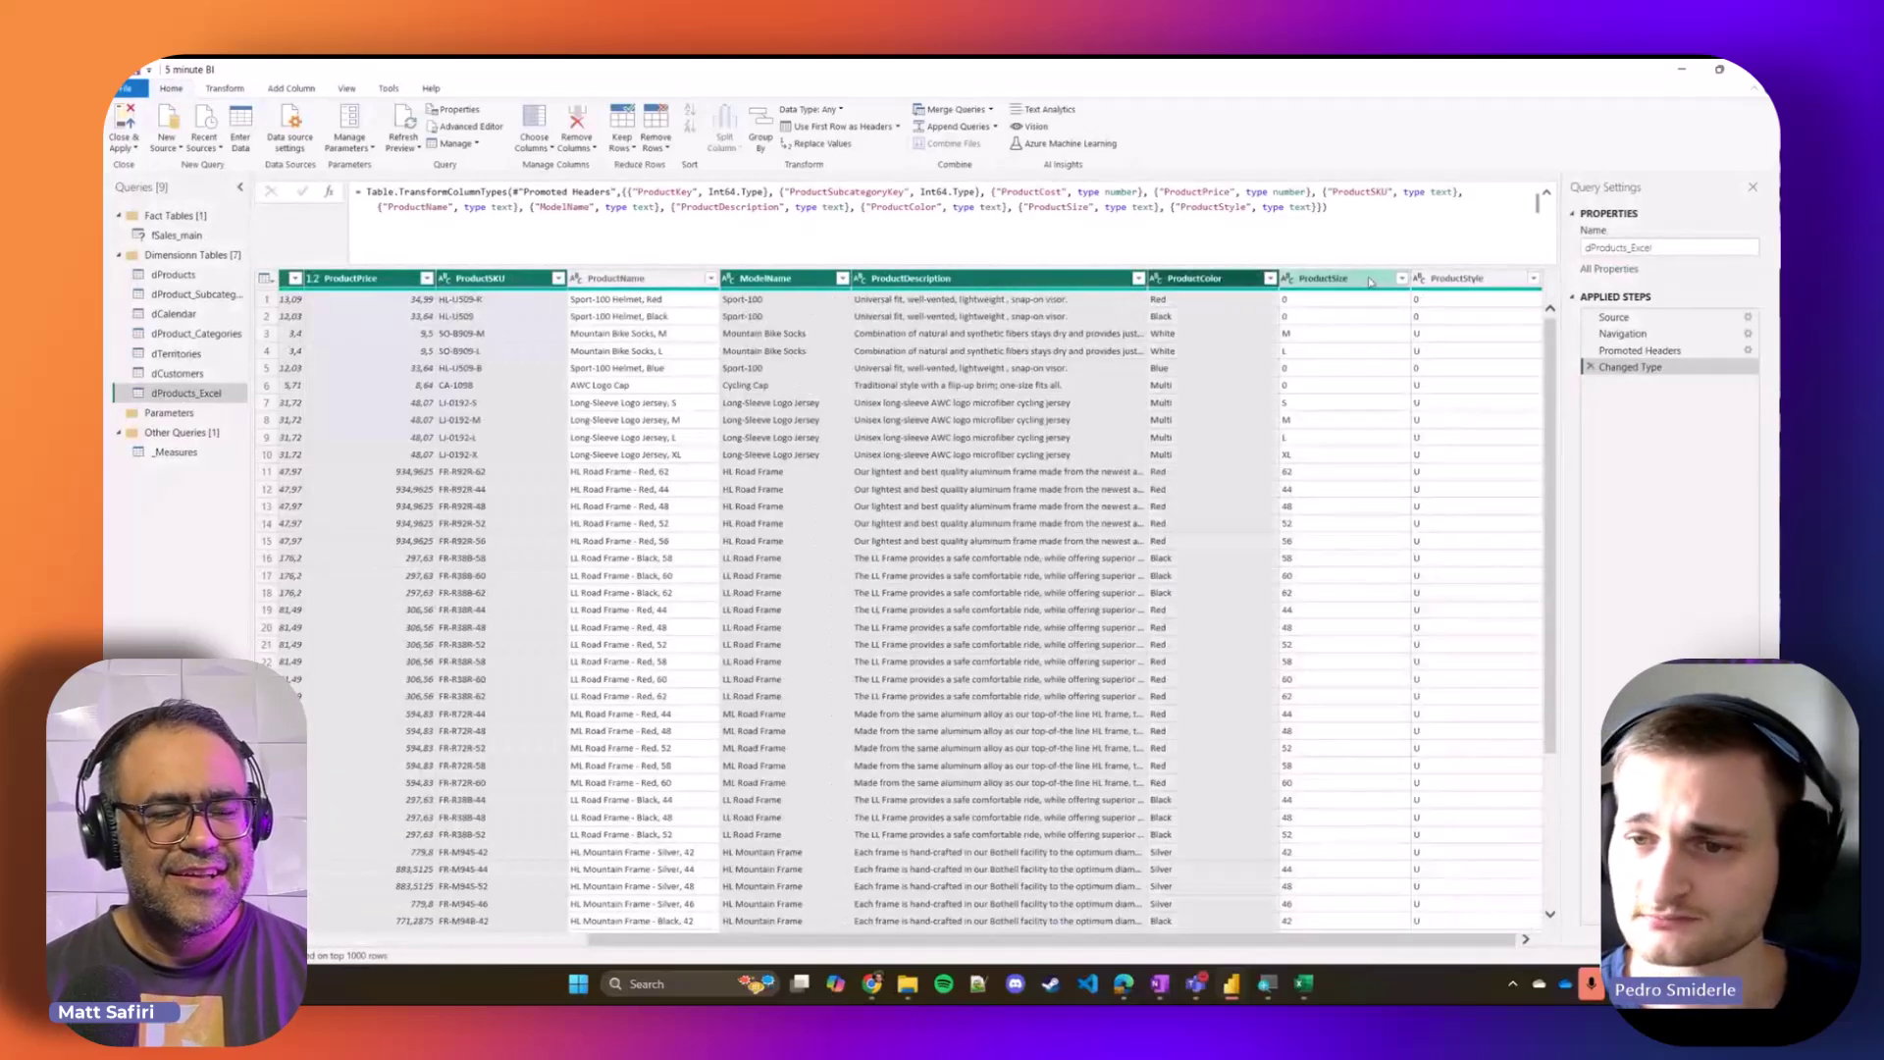
ctrl+click(1335, 279)
ctrl+click(1492, 279)
right_click(1498, 288)
click(1511, 326)
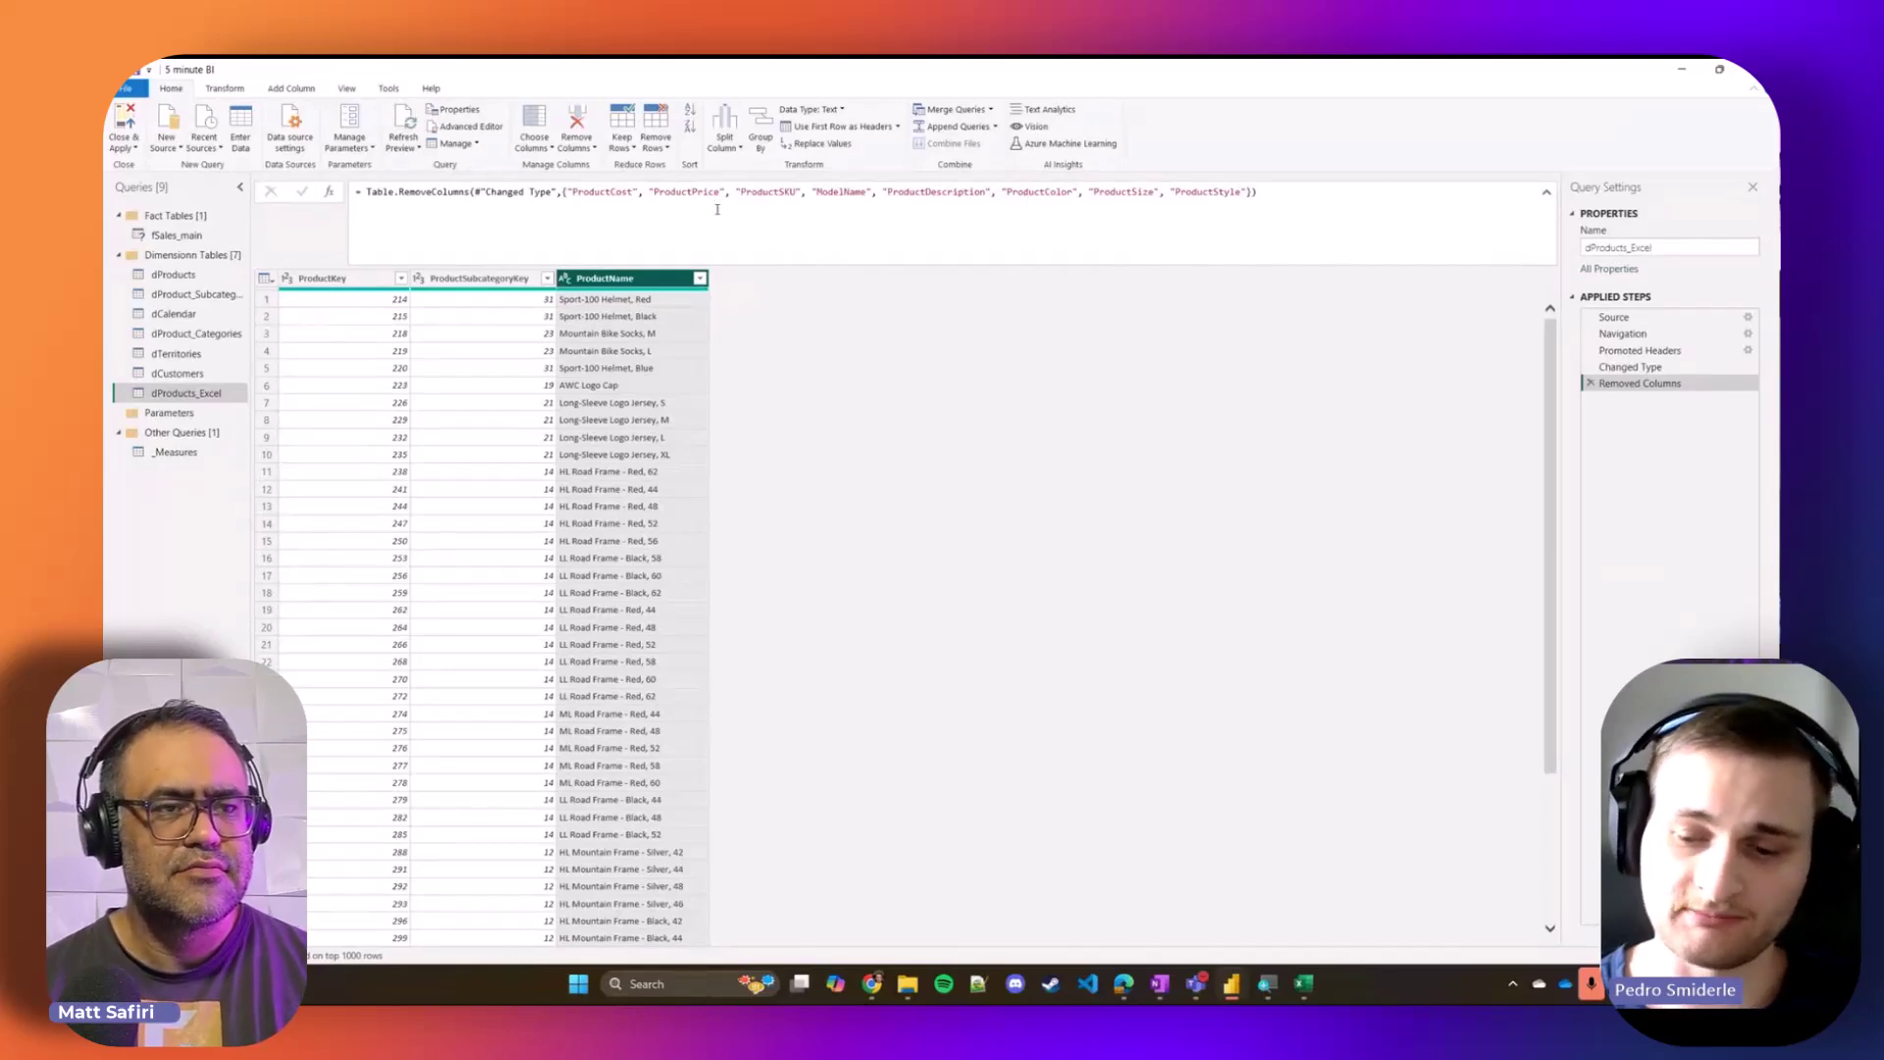
Step: Switch to Excel, delete the ProductStyle column from the dProducts workbook and save the file
click(1303, 983)
click(465, 354)
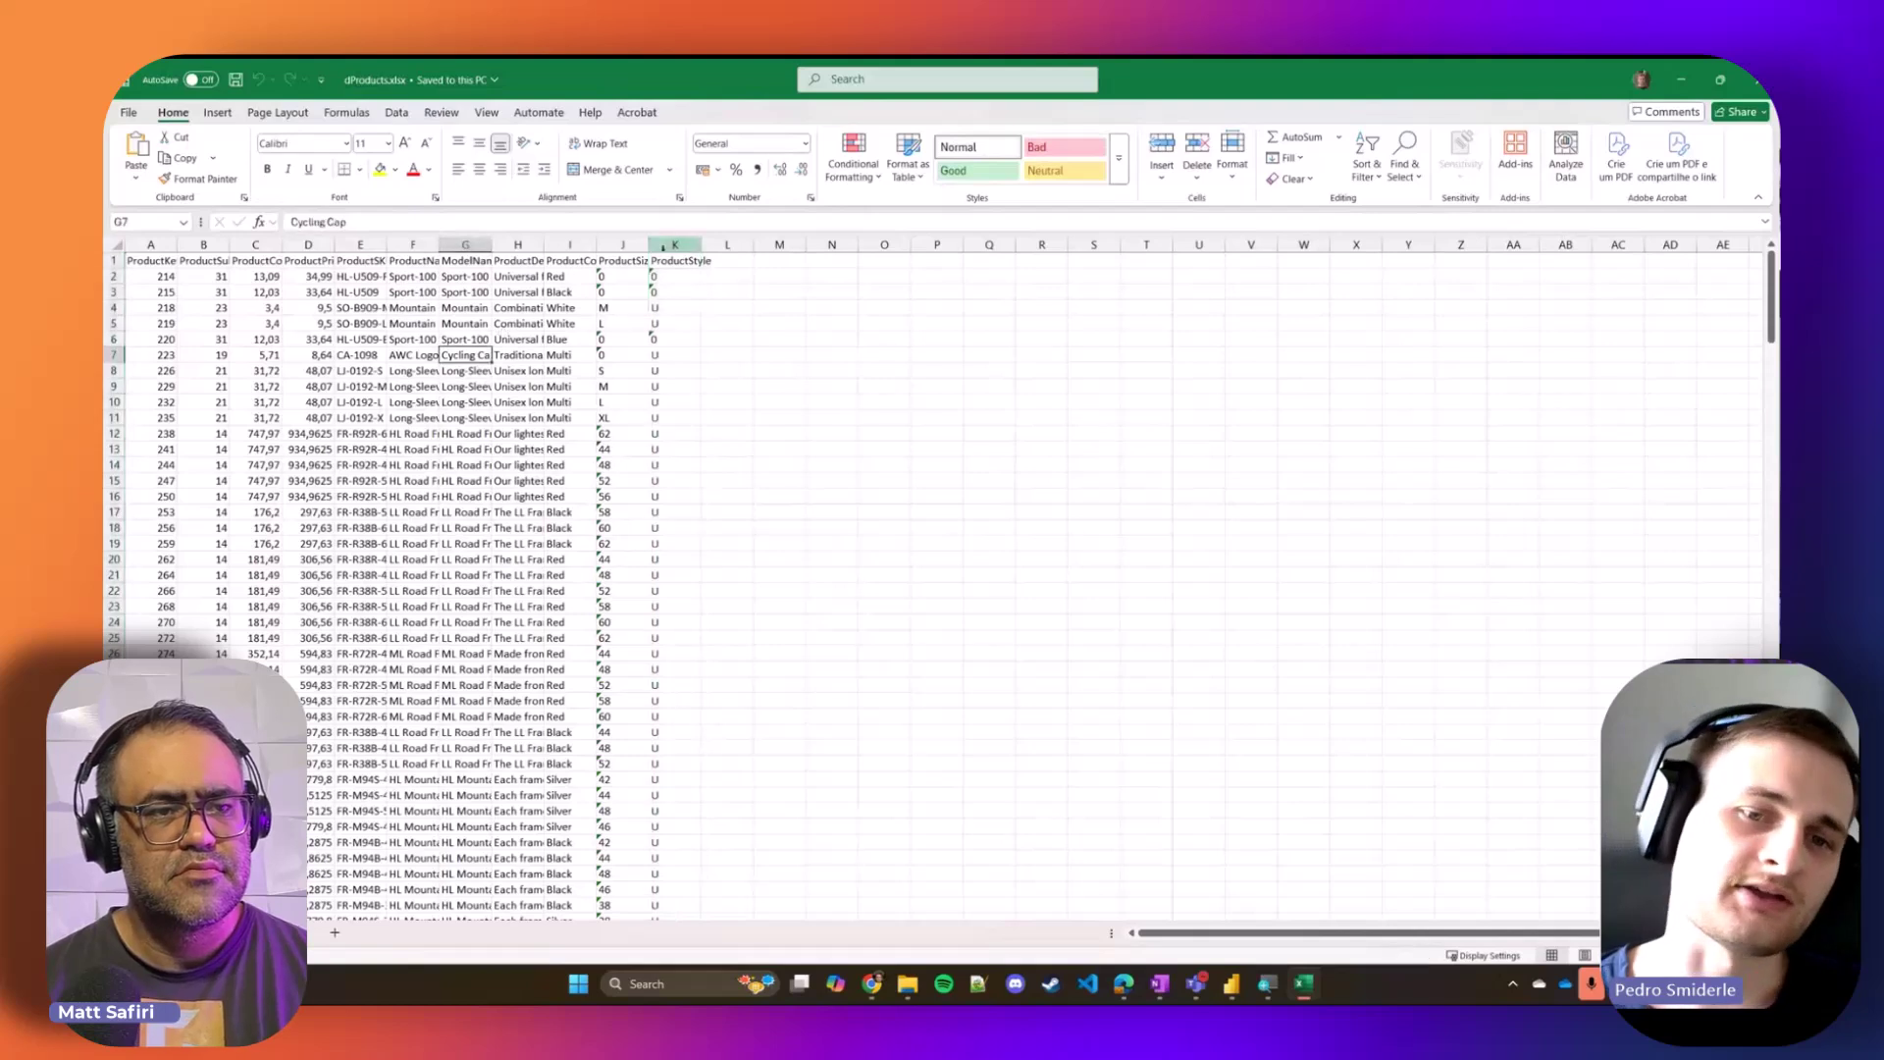
right_click(666, 243)
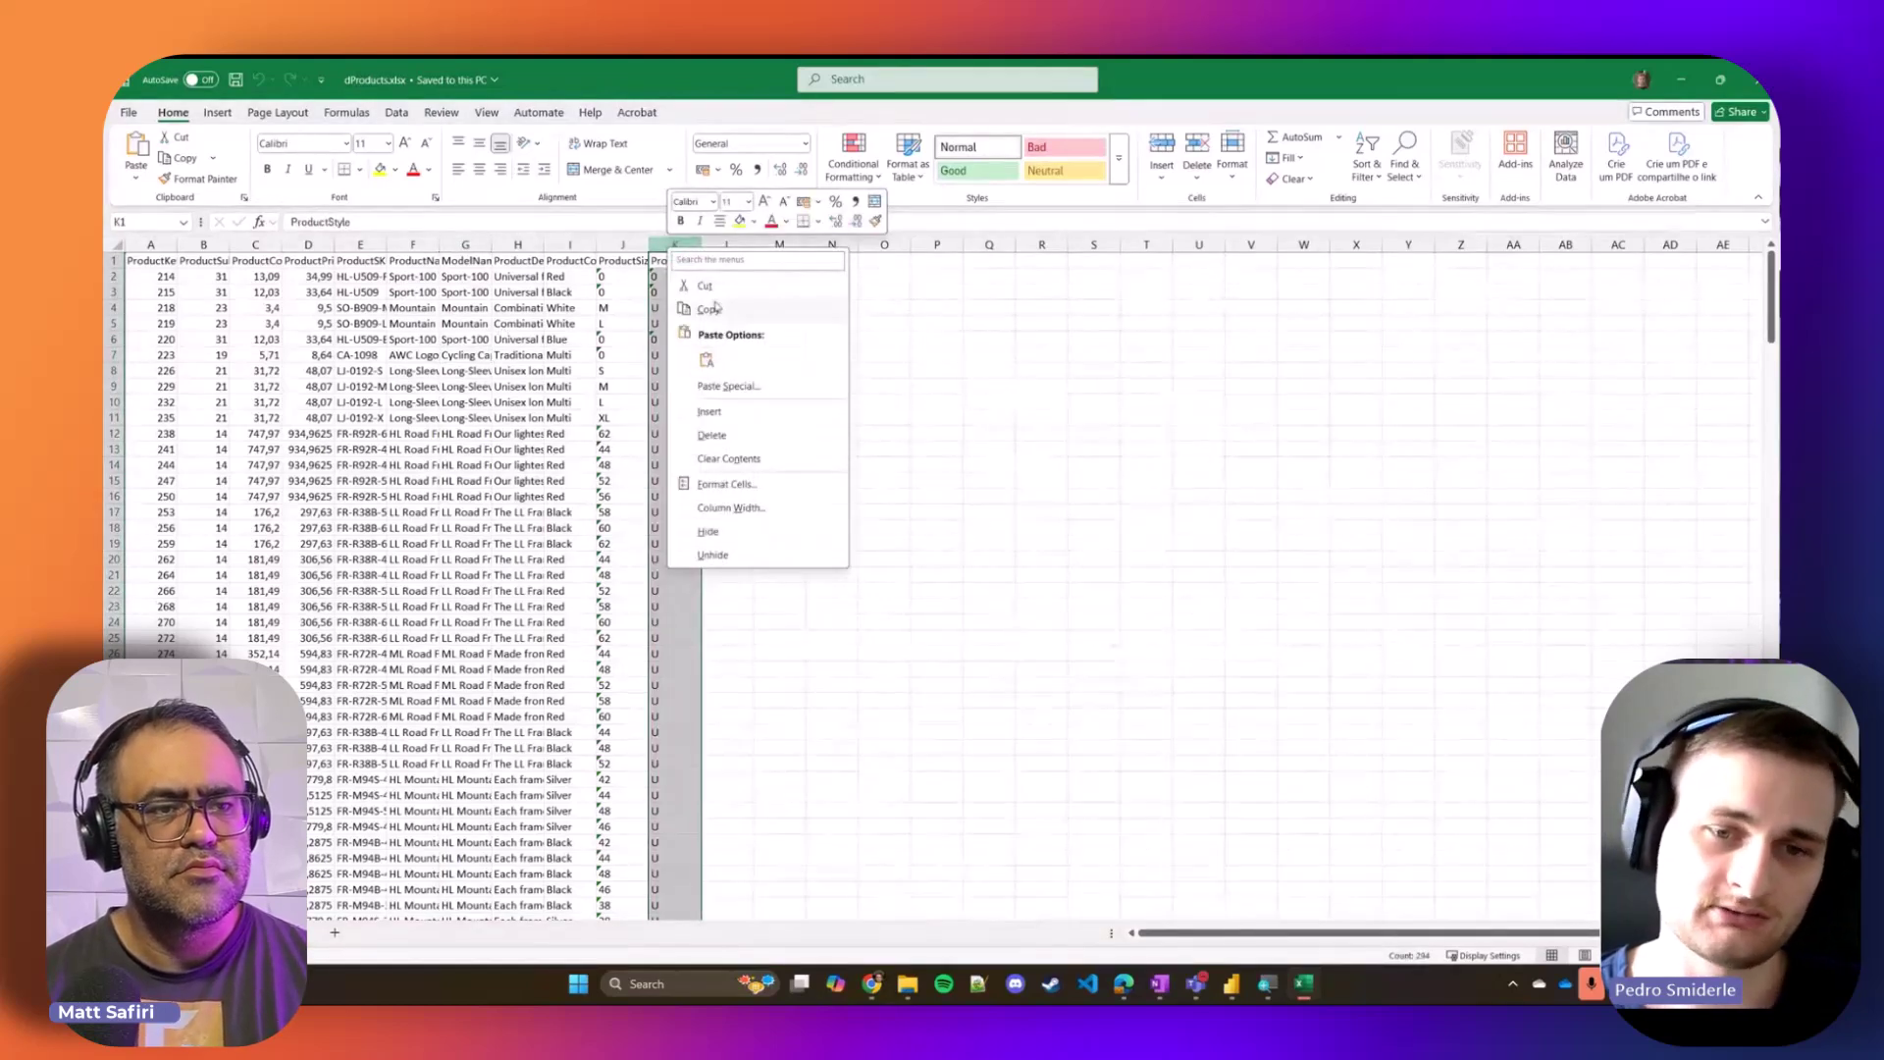
click(711, 435)
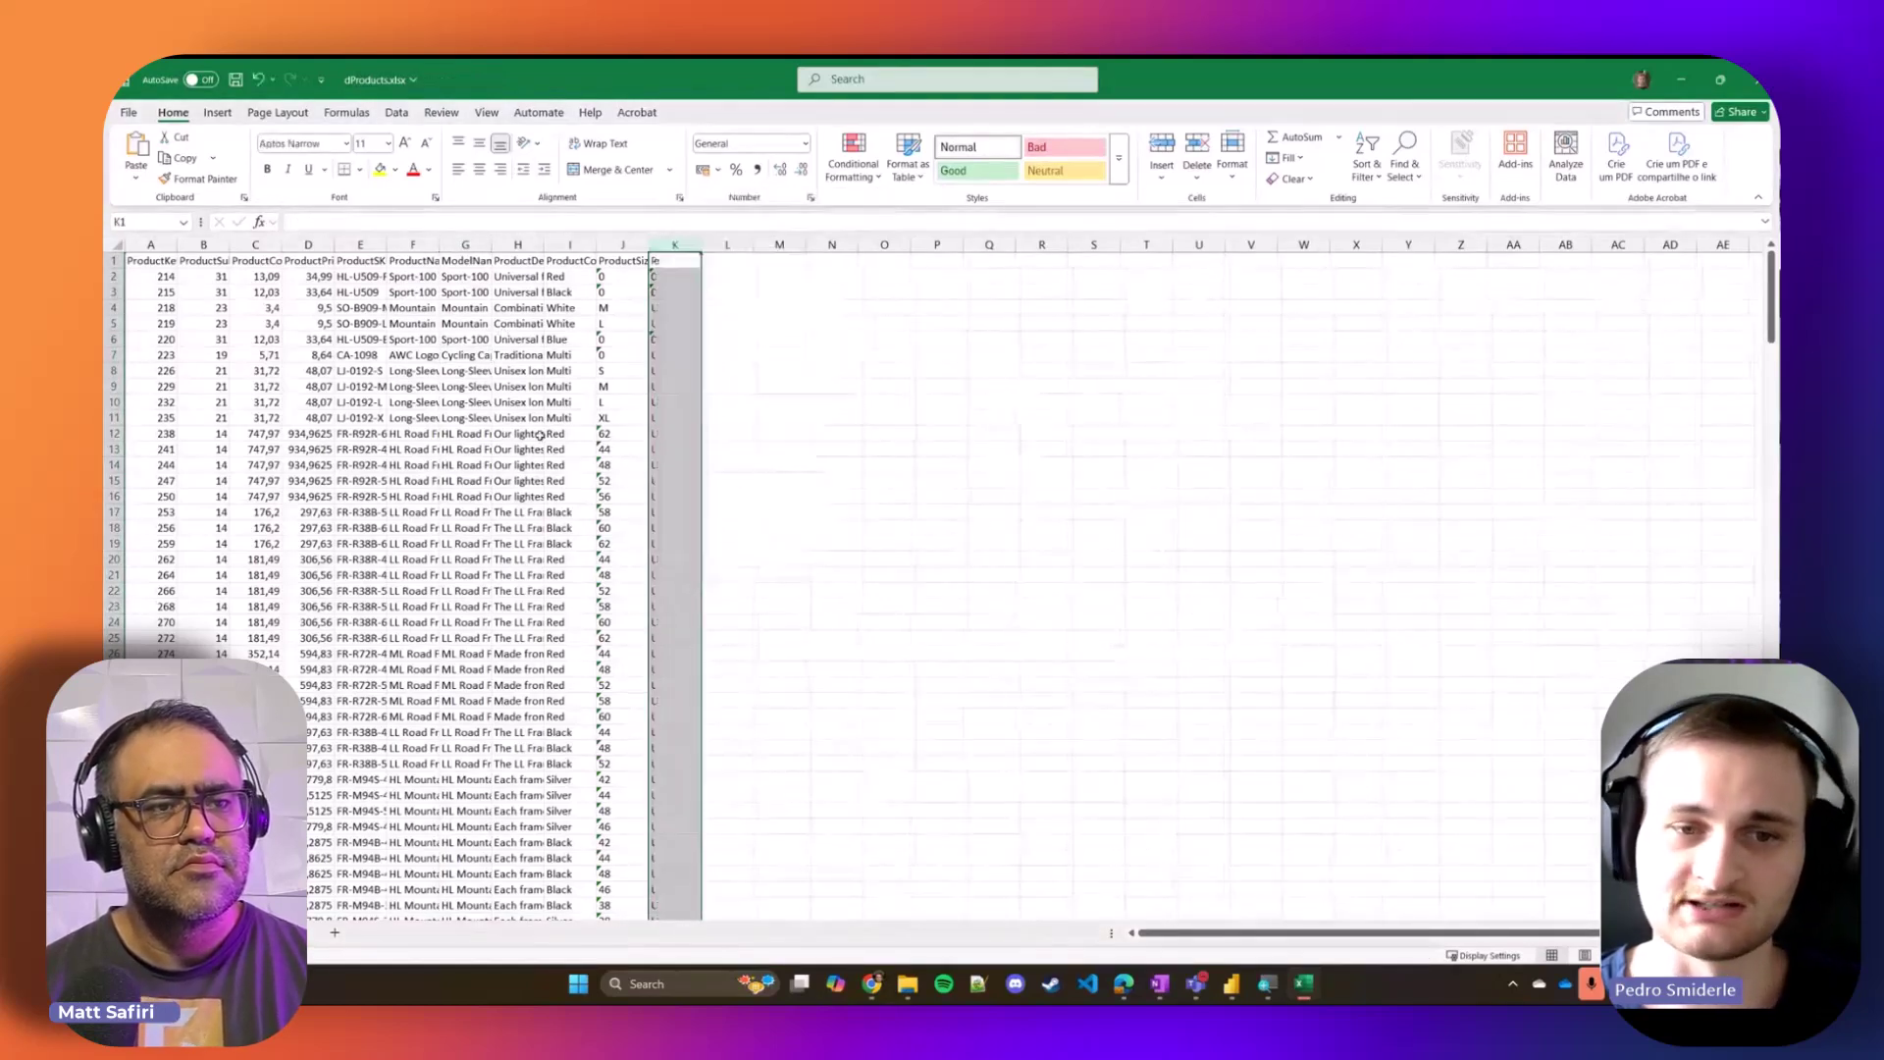
click(622, 323)
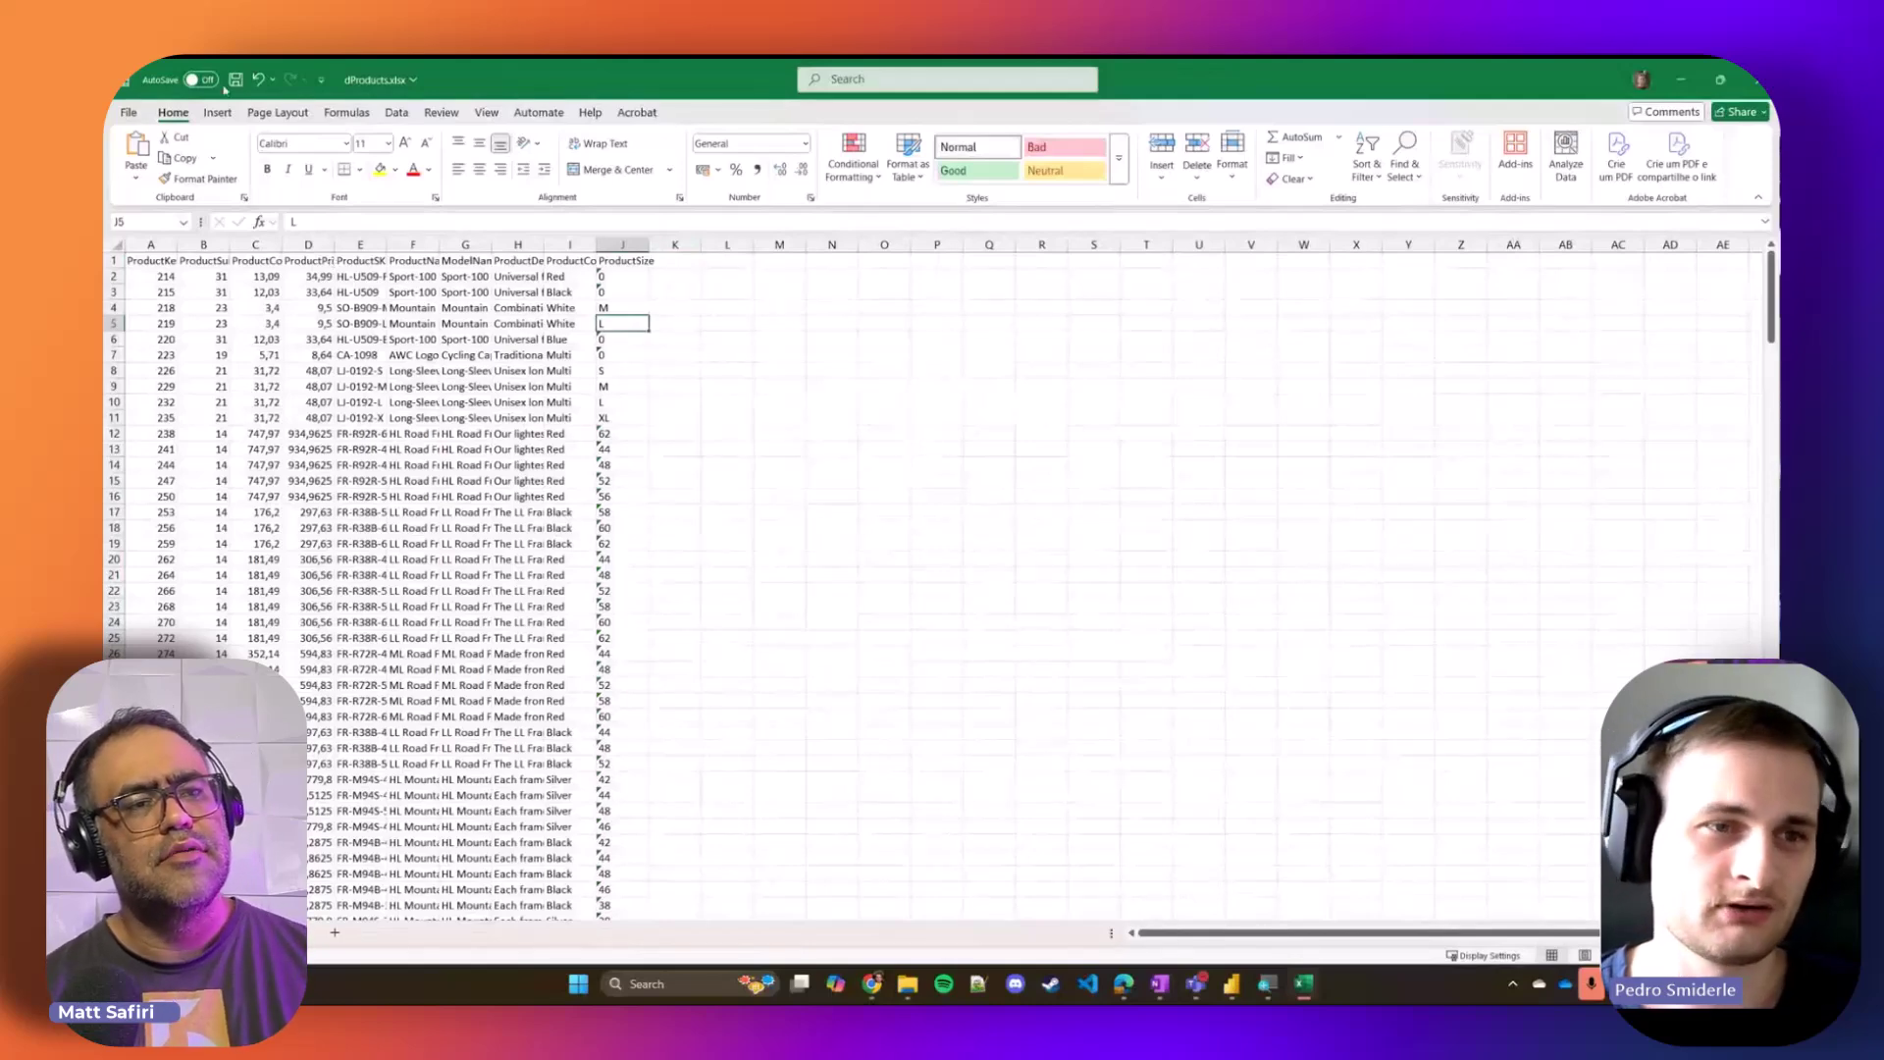
click(235, 79)
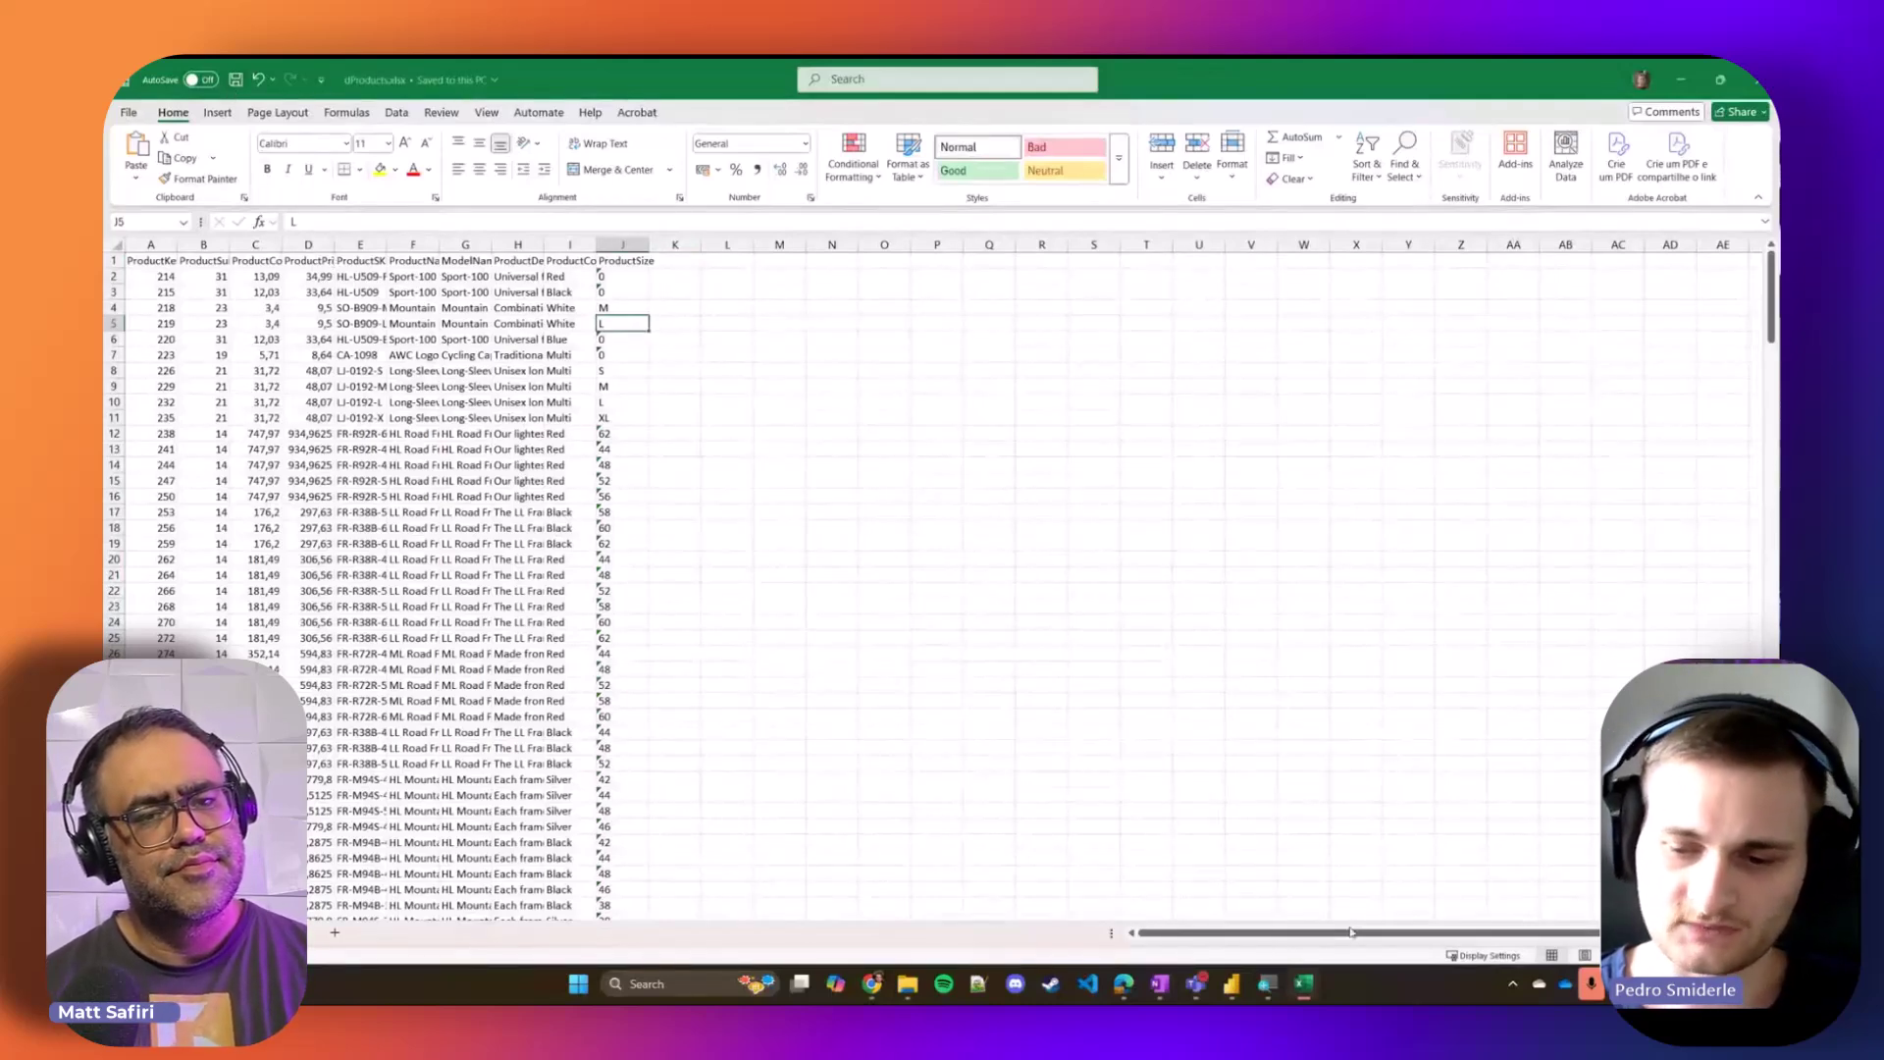
Step: Return to the Power Query Editor and refresh the preview of the dProducts_Excel query
mouse_move(1232, 984)
click(1188, 795)
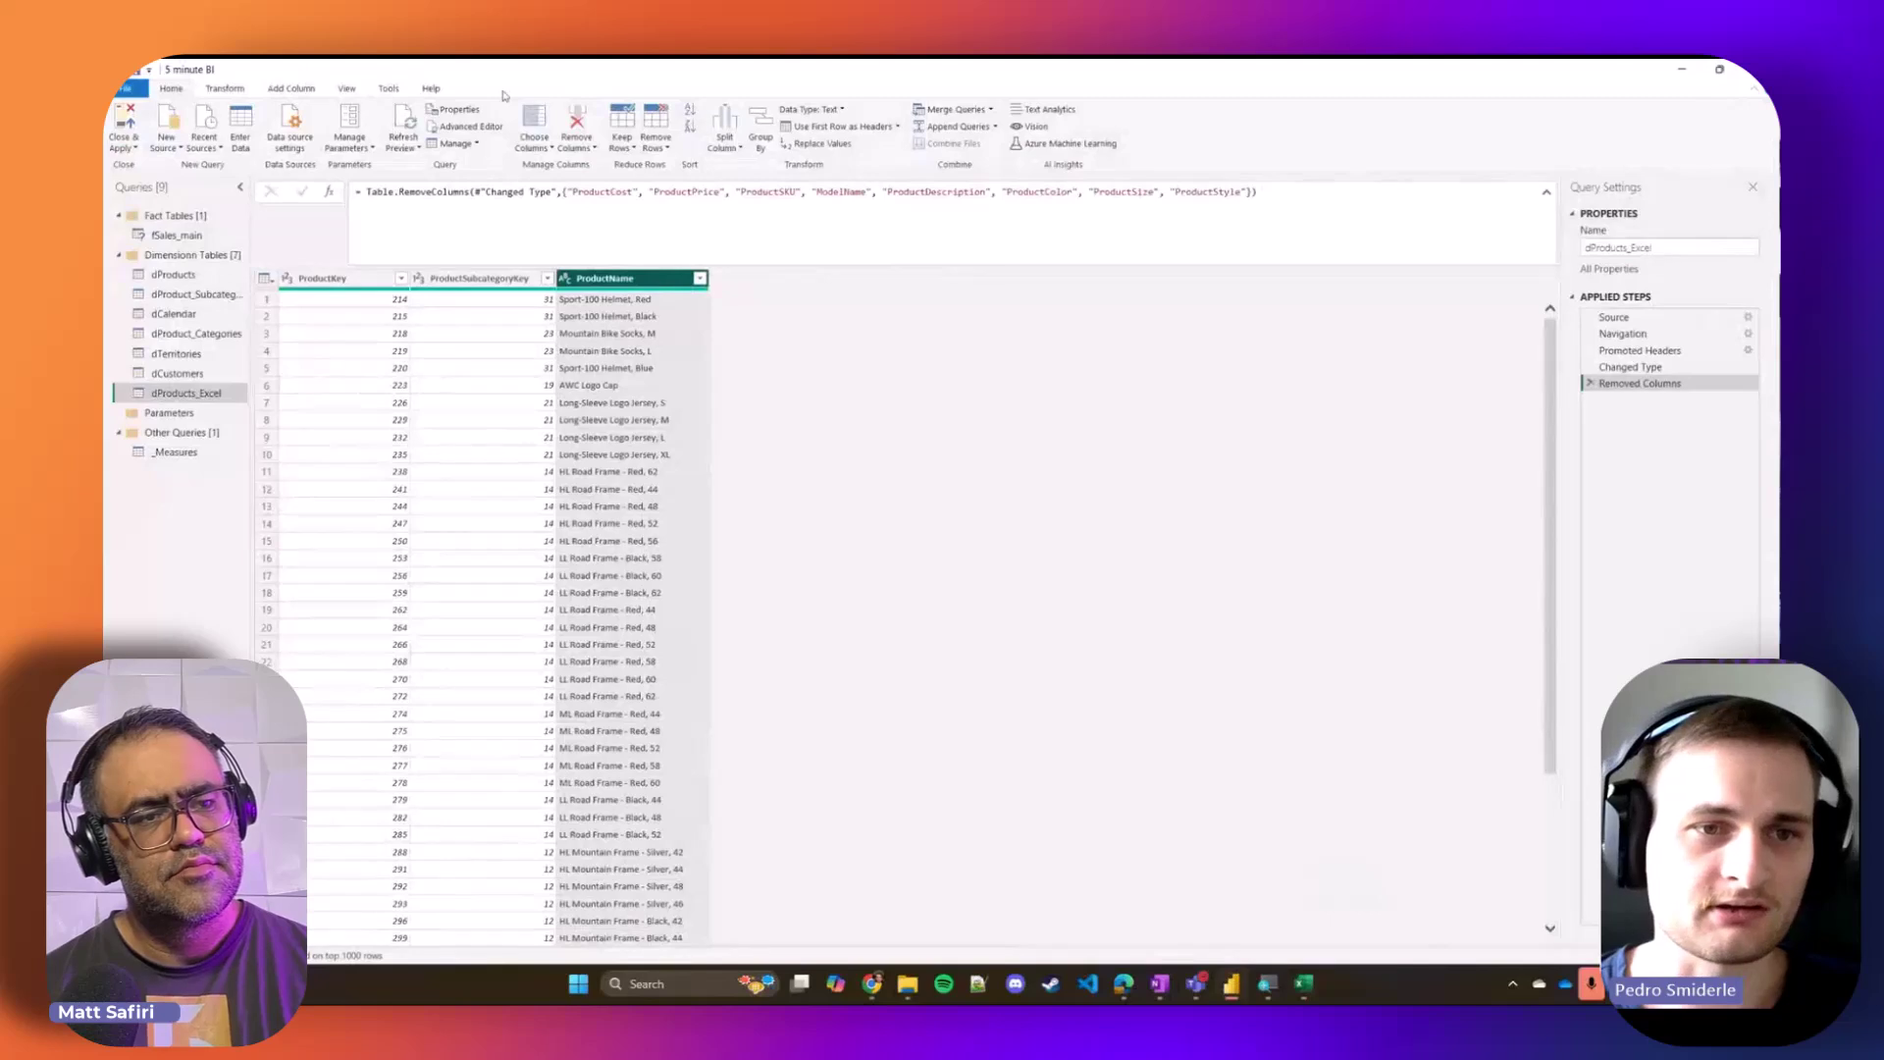
click(405, 129)
drag(300, 315, 419, 319)
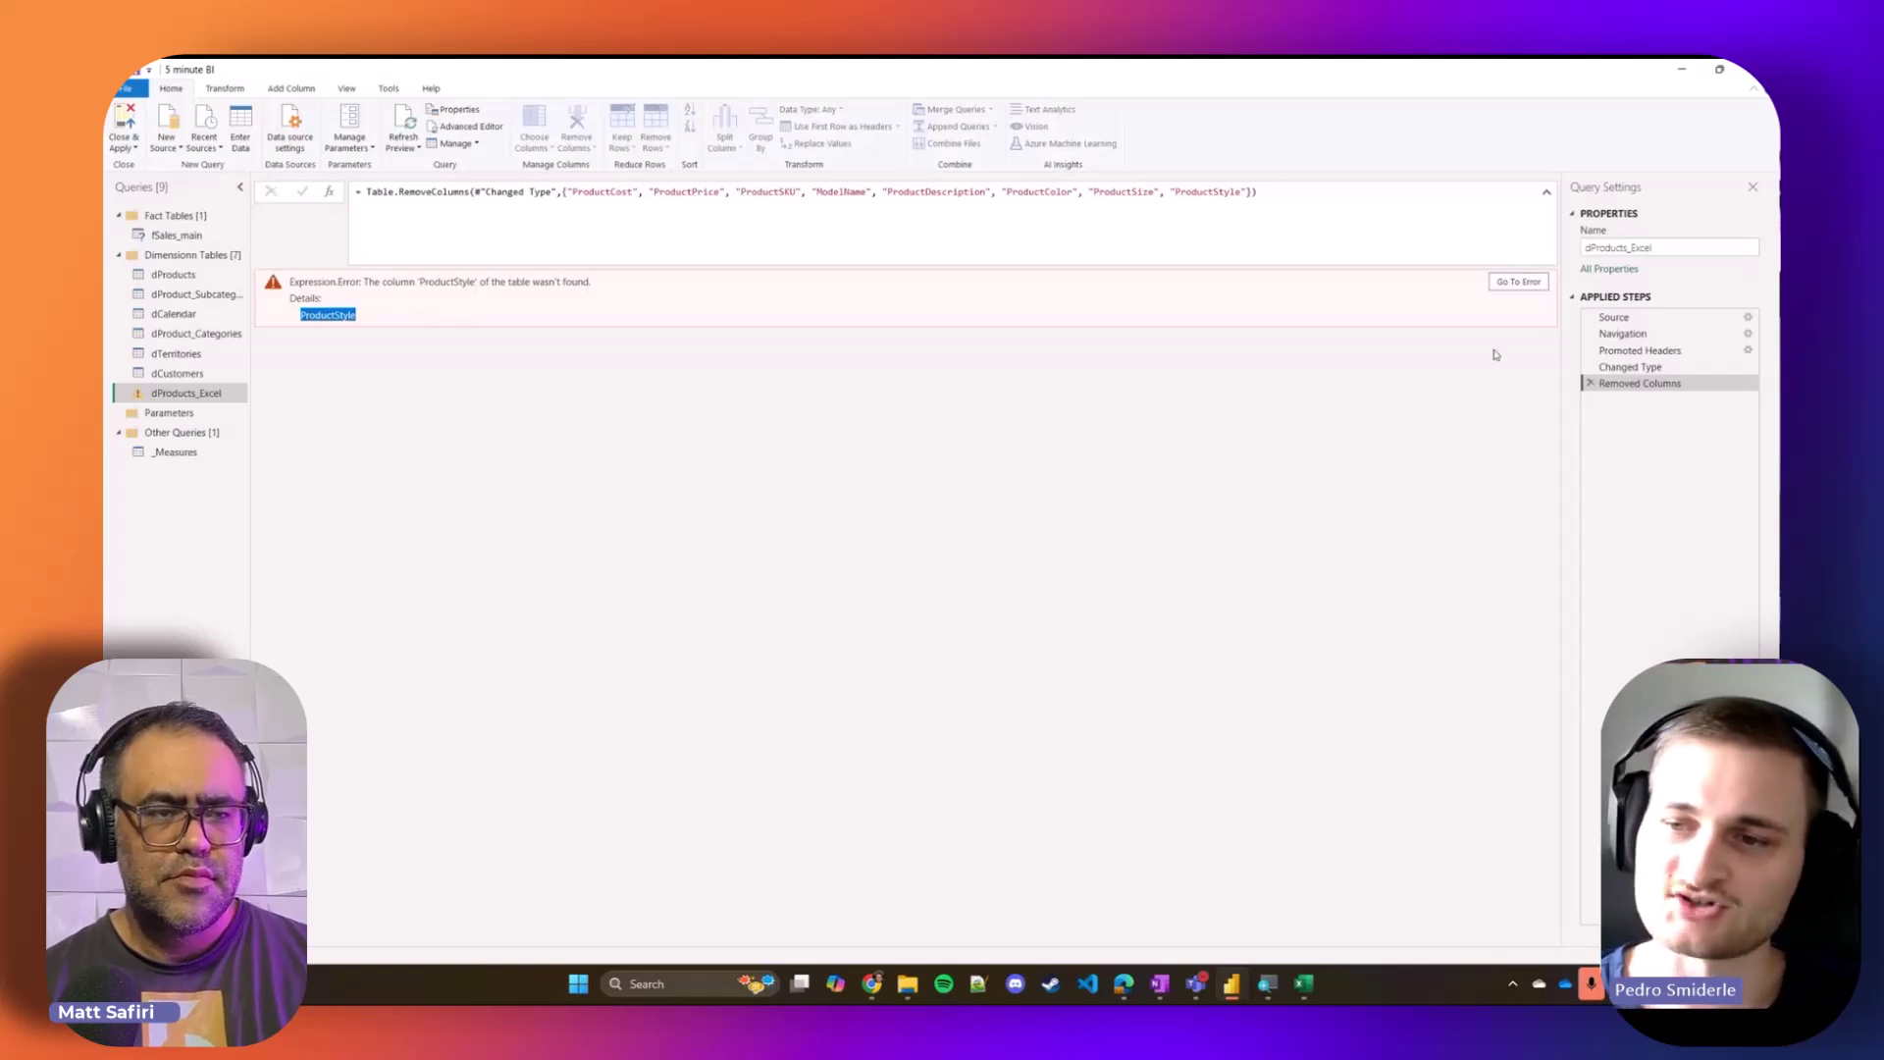
Step: Examine the Changed Type, Promoted Headers and Removed Columns steps to see where the missing column causes an error
click(1634, 367)
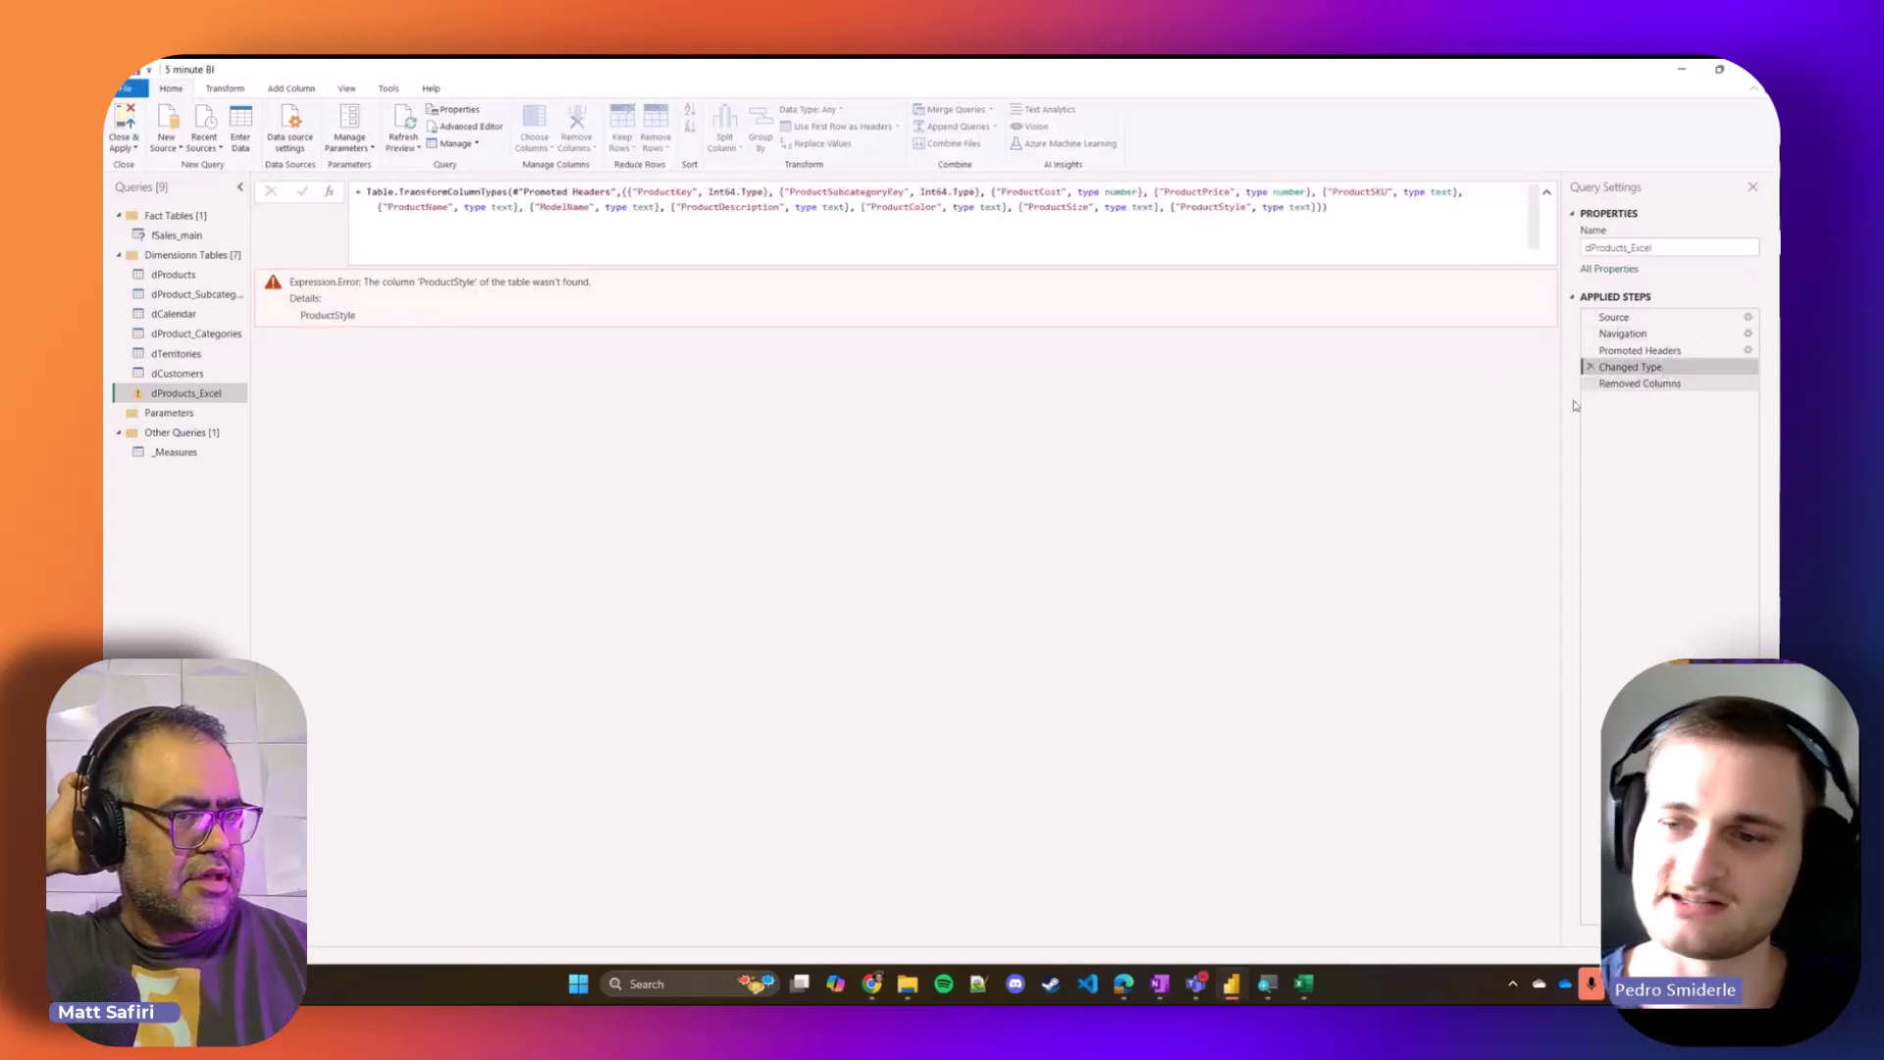
click(1644, 384)
click(1617, 351)
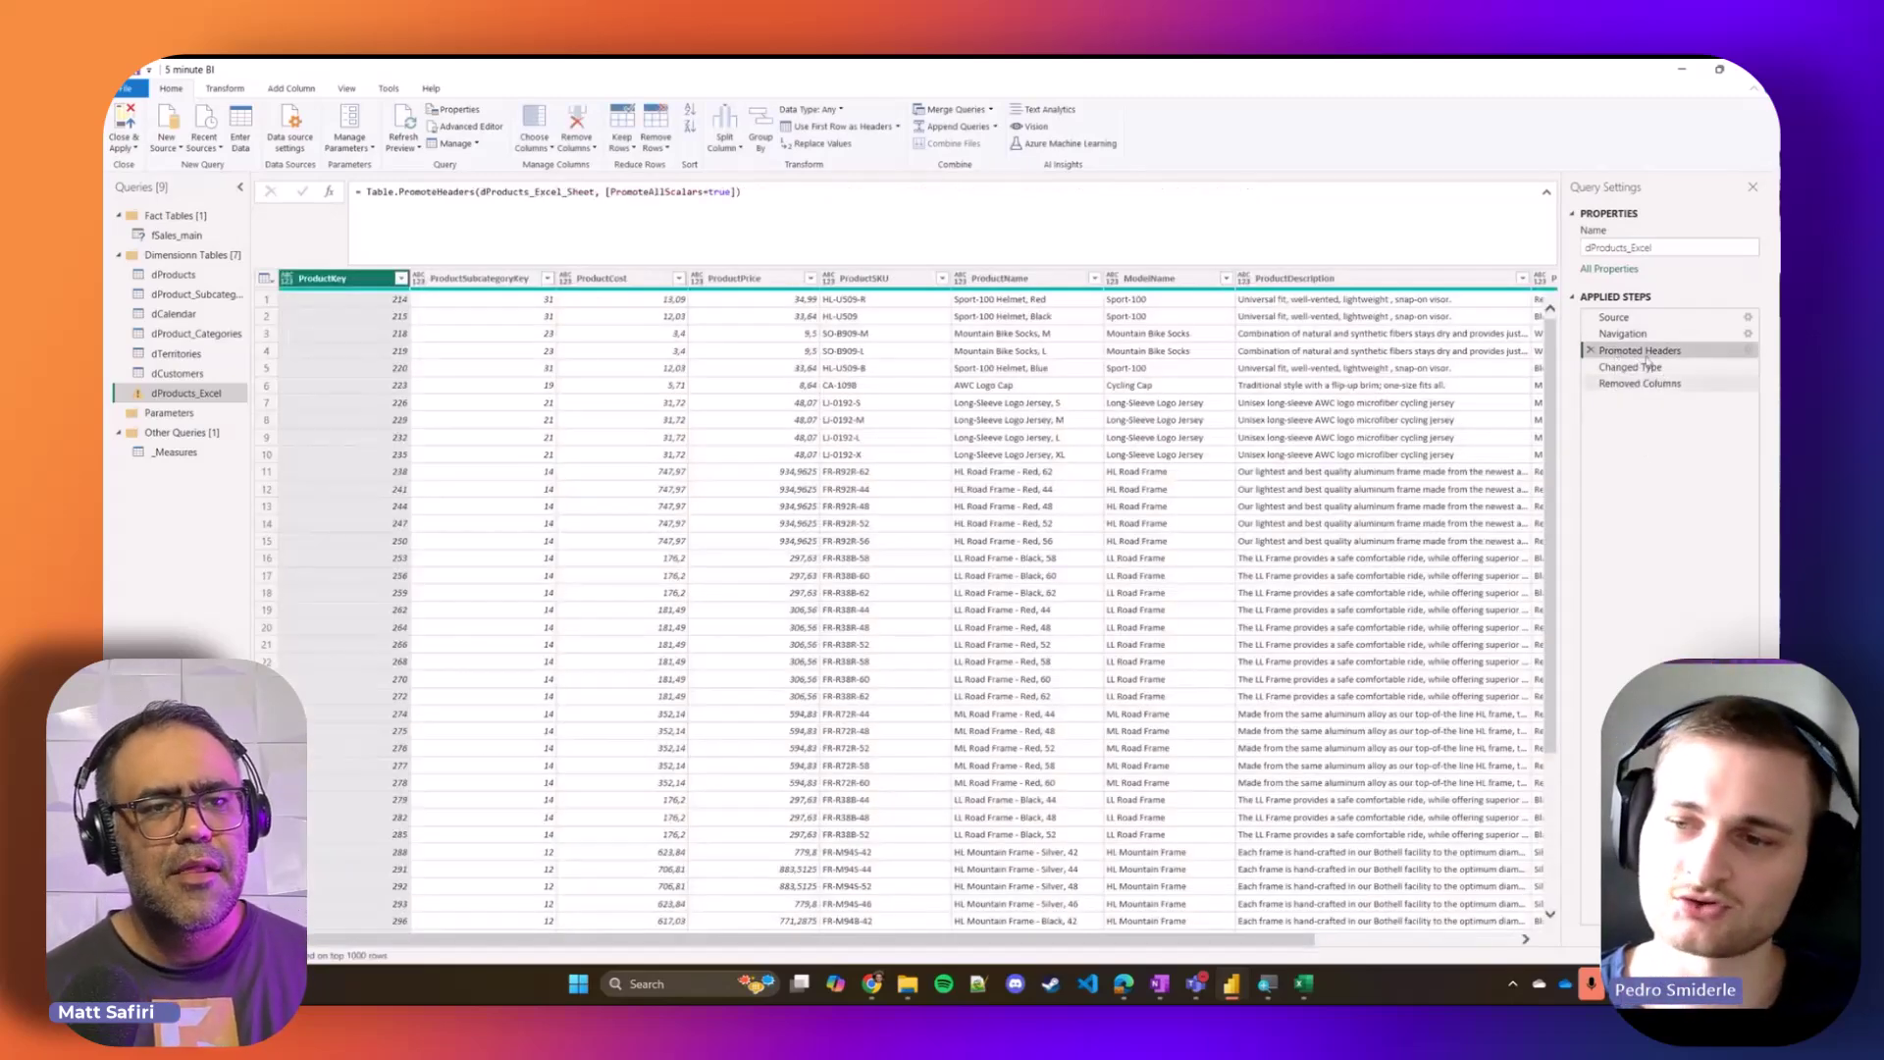
click(1637, 383)
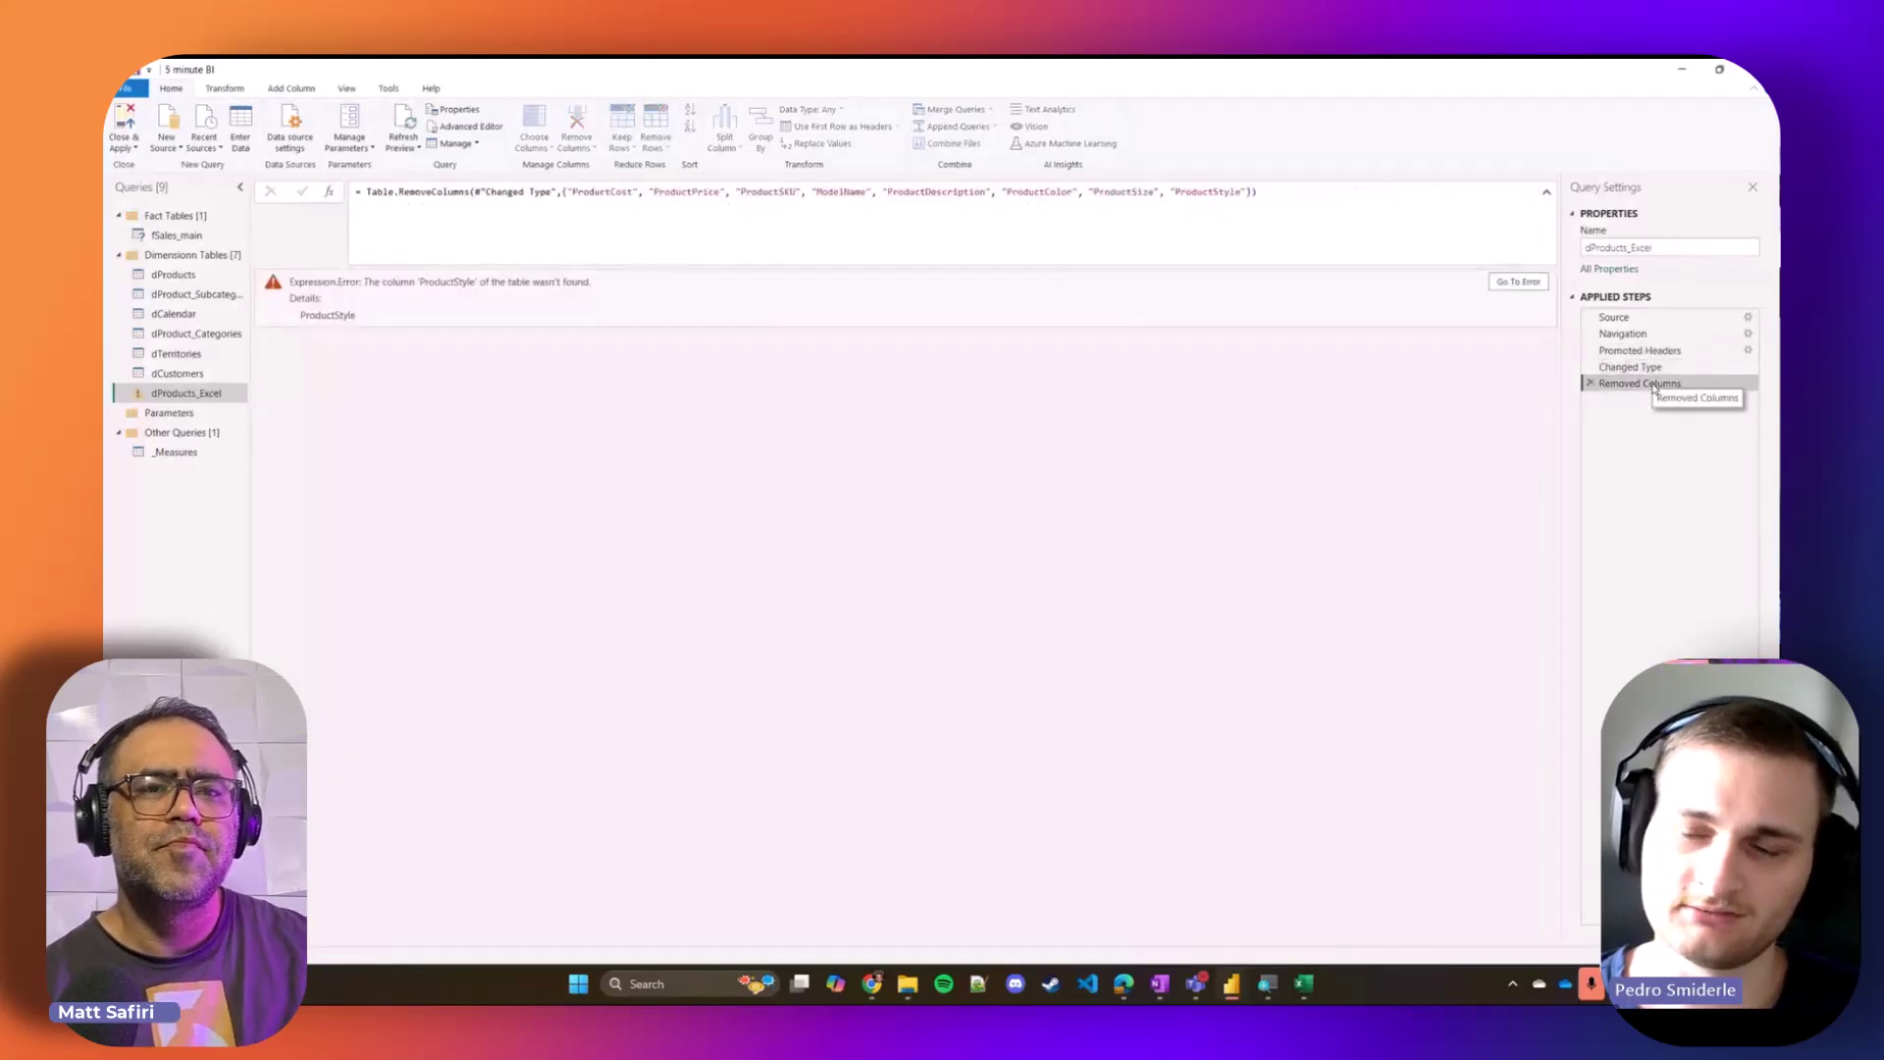
Step: Delete the Changed Type step from the dProducts_Excel query
click(1647, 367)
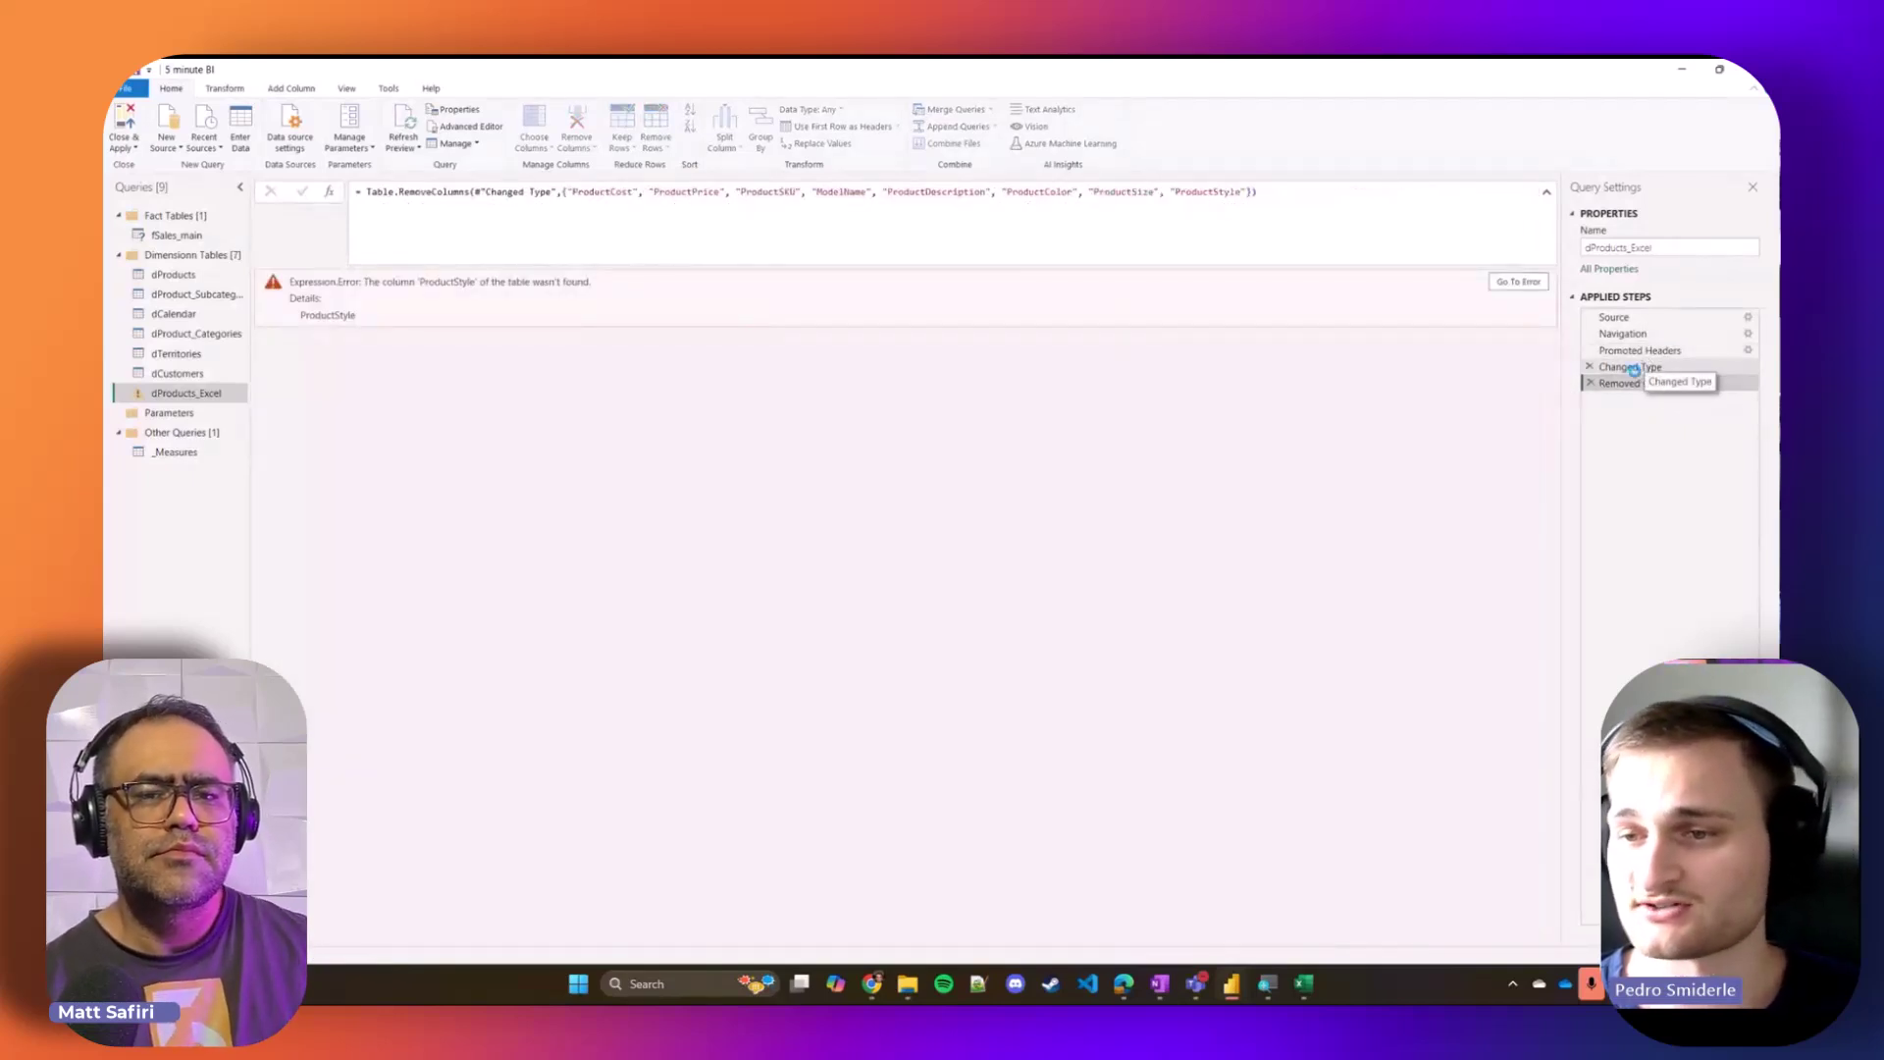
click(1595, 351)
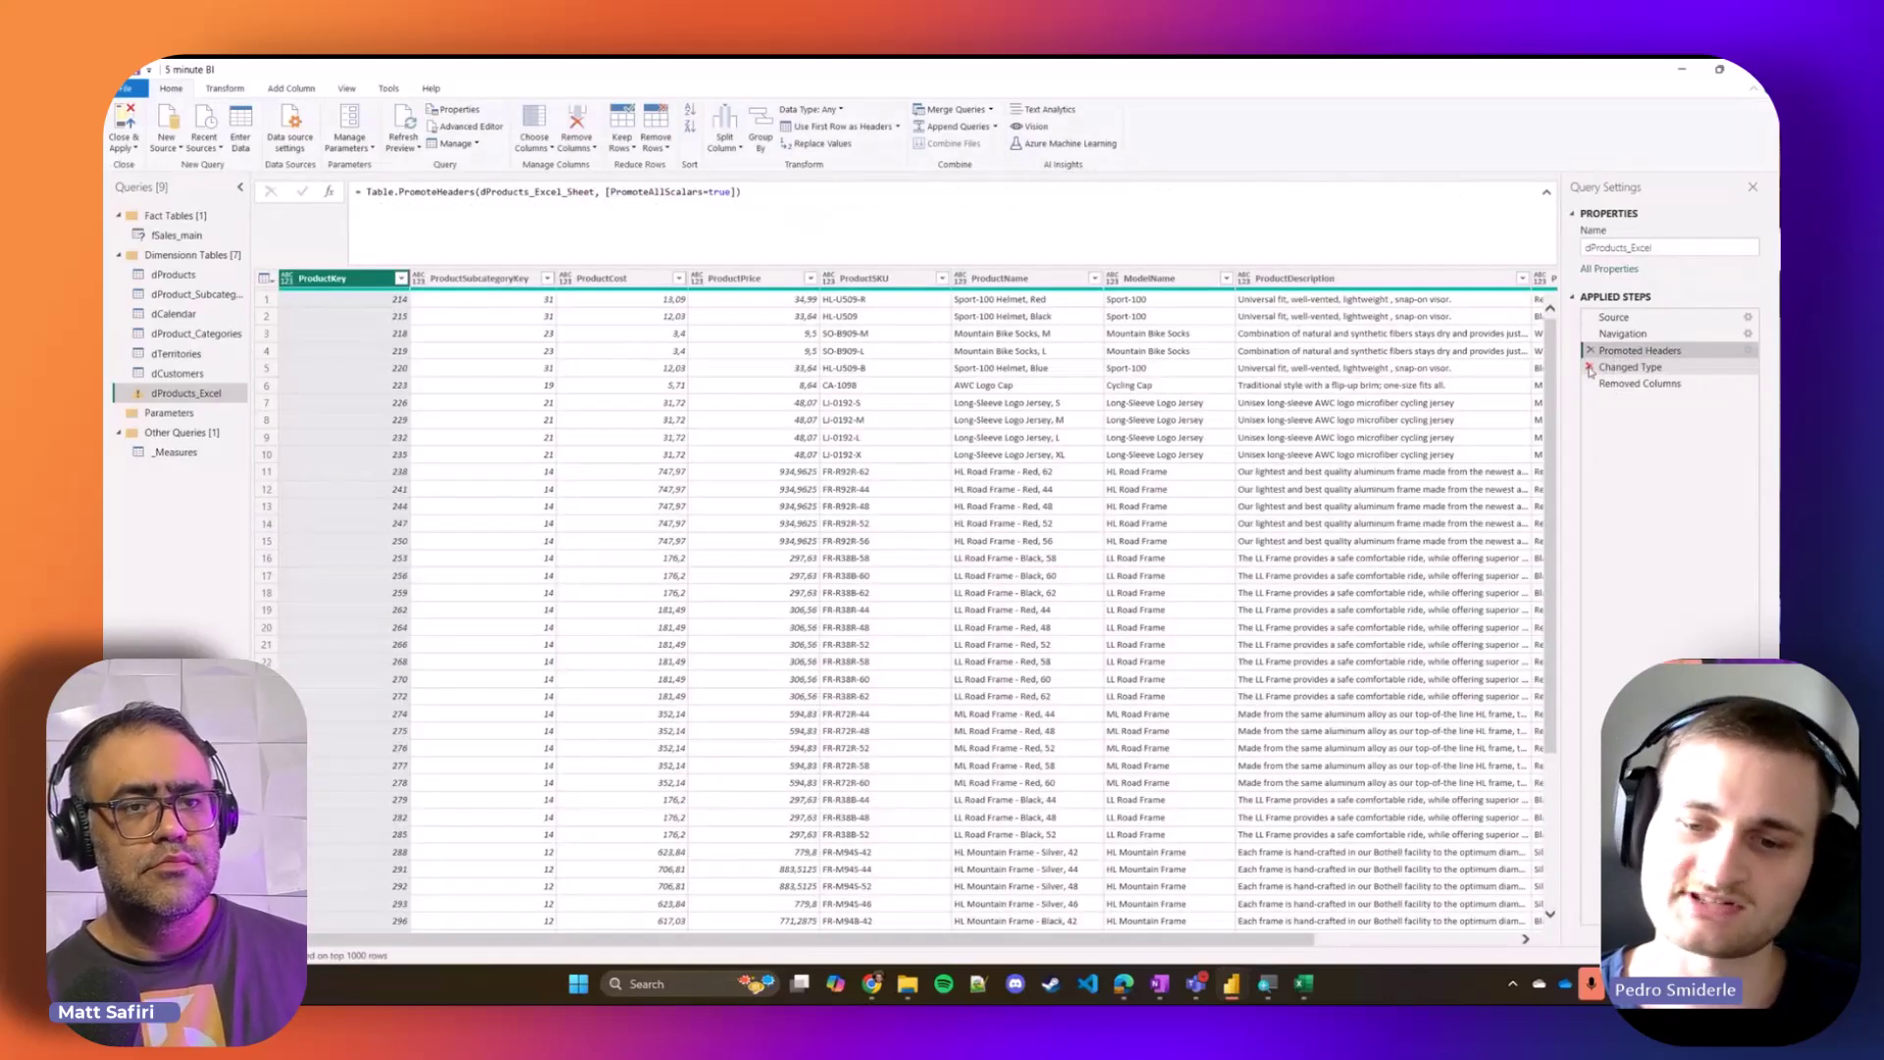
click(1590, 367)
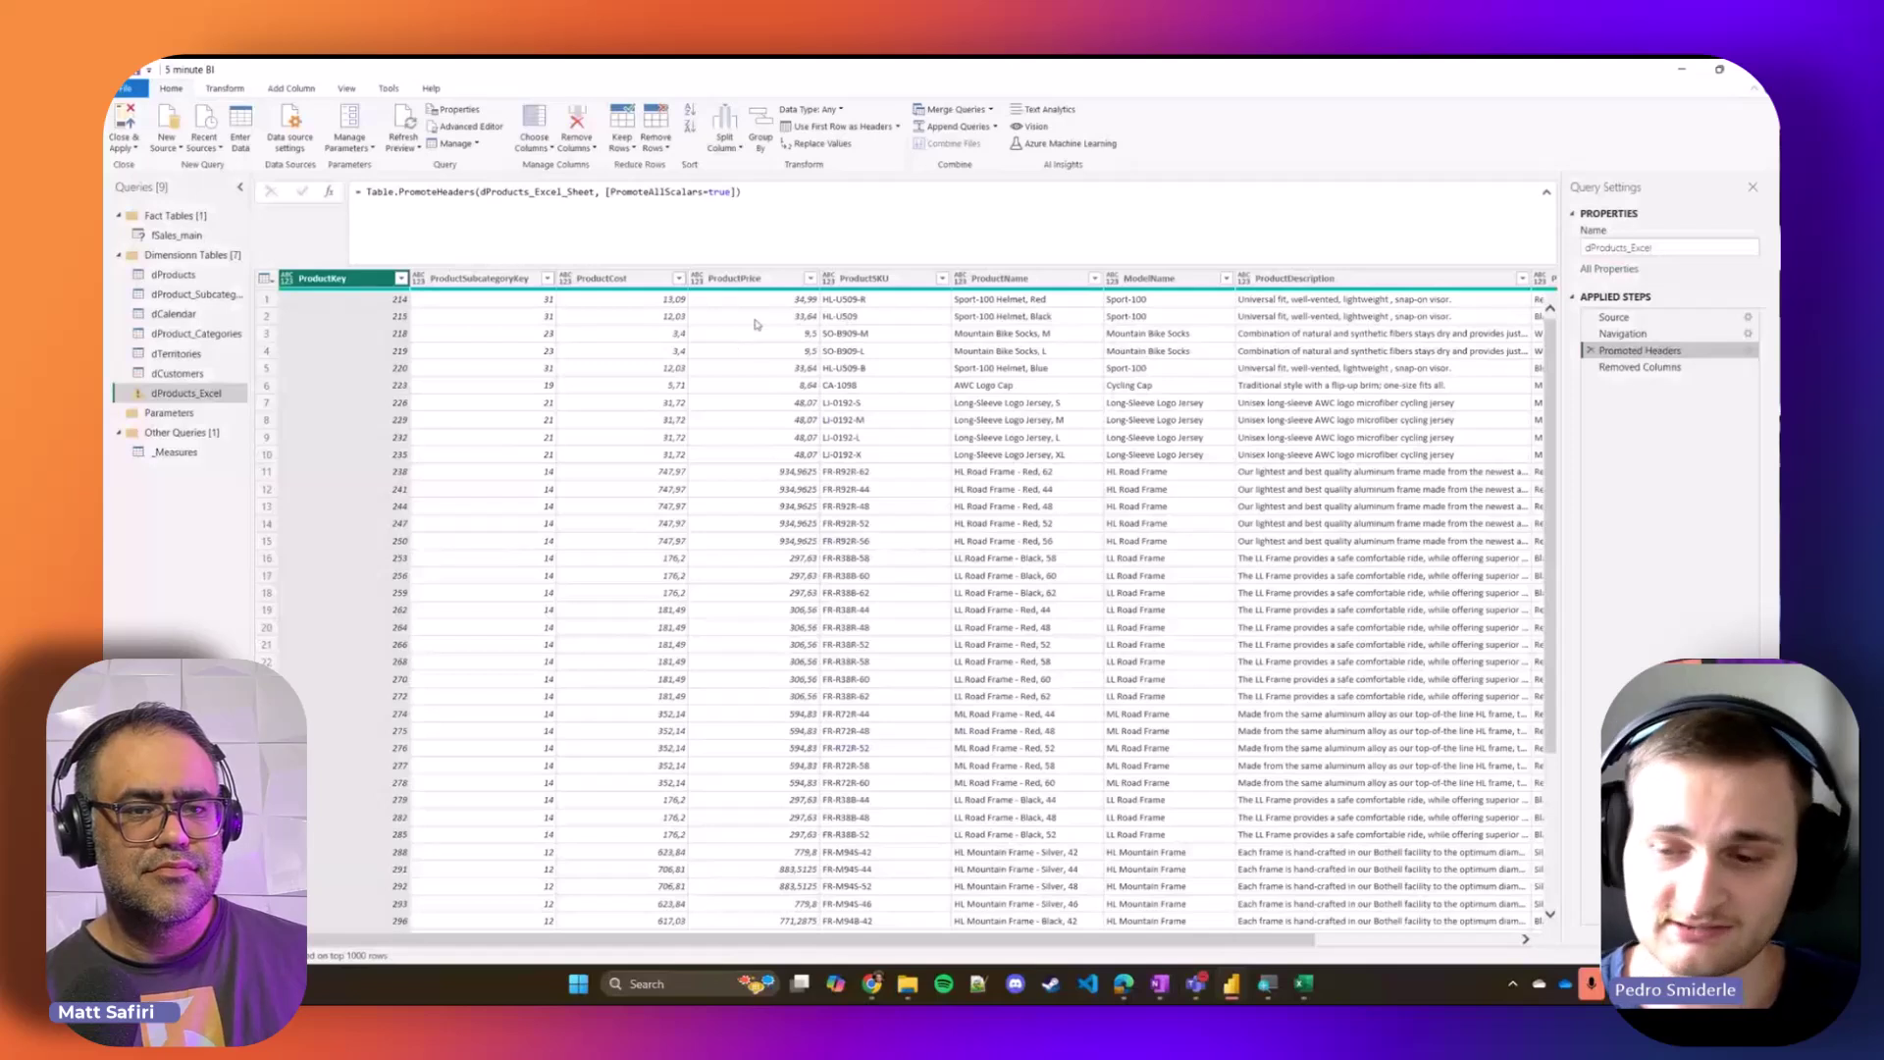
Step: Examine the list of column names in the formula of the Removed Columns step
click(1674, 368)
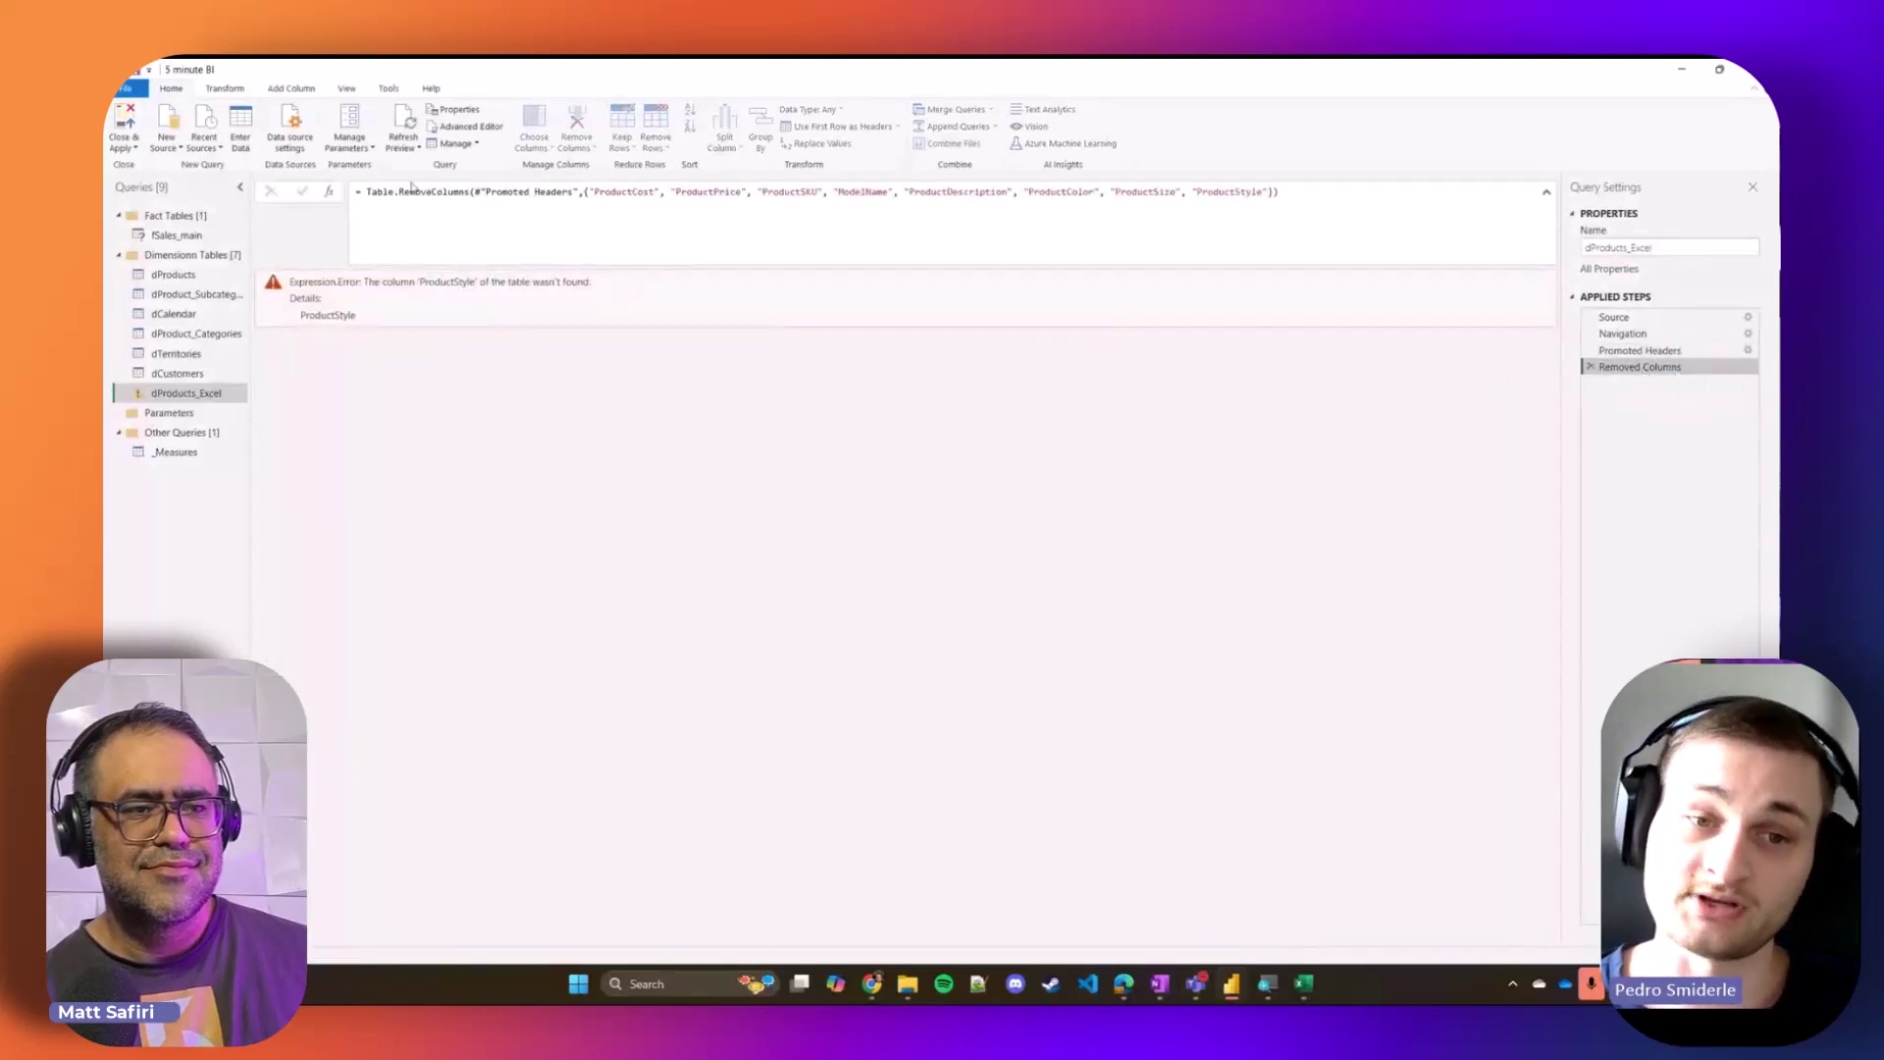
drag(590, 193, 1354, 208)
click(1337, 205)
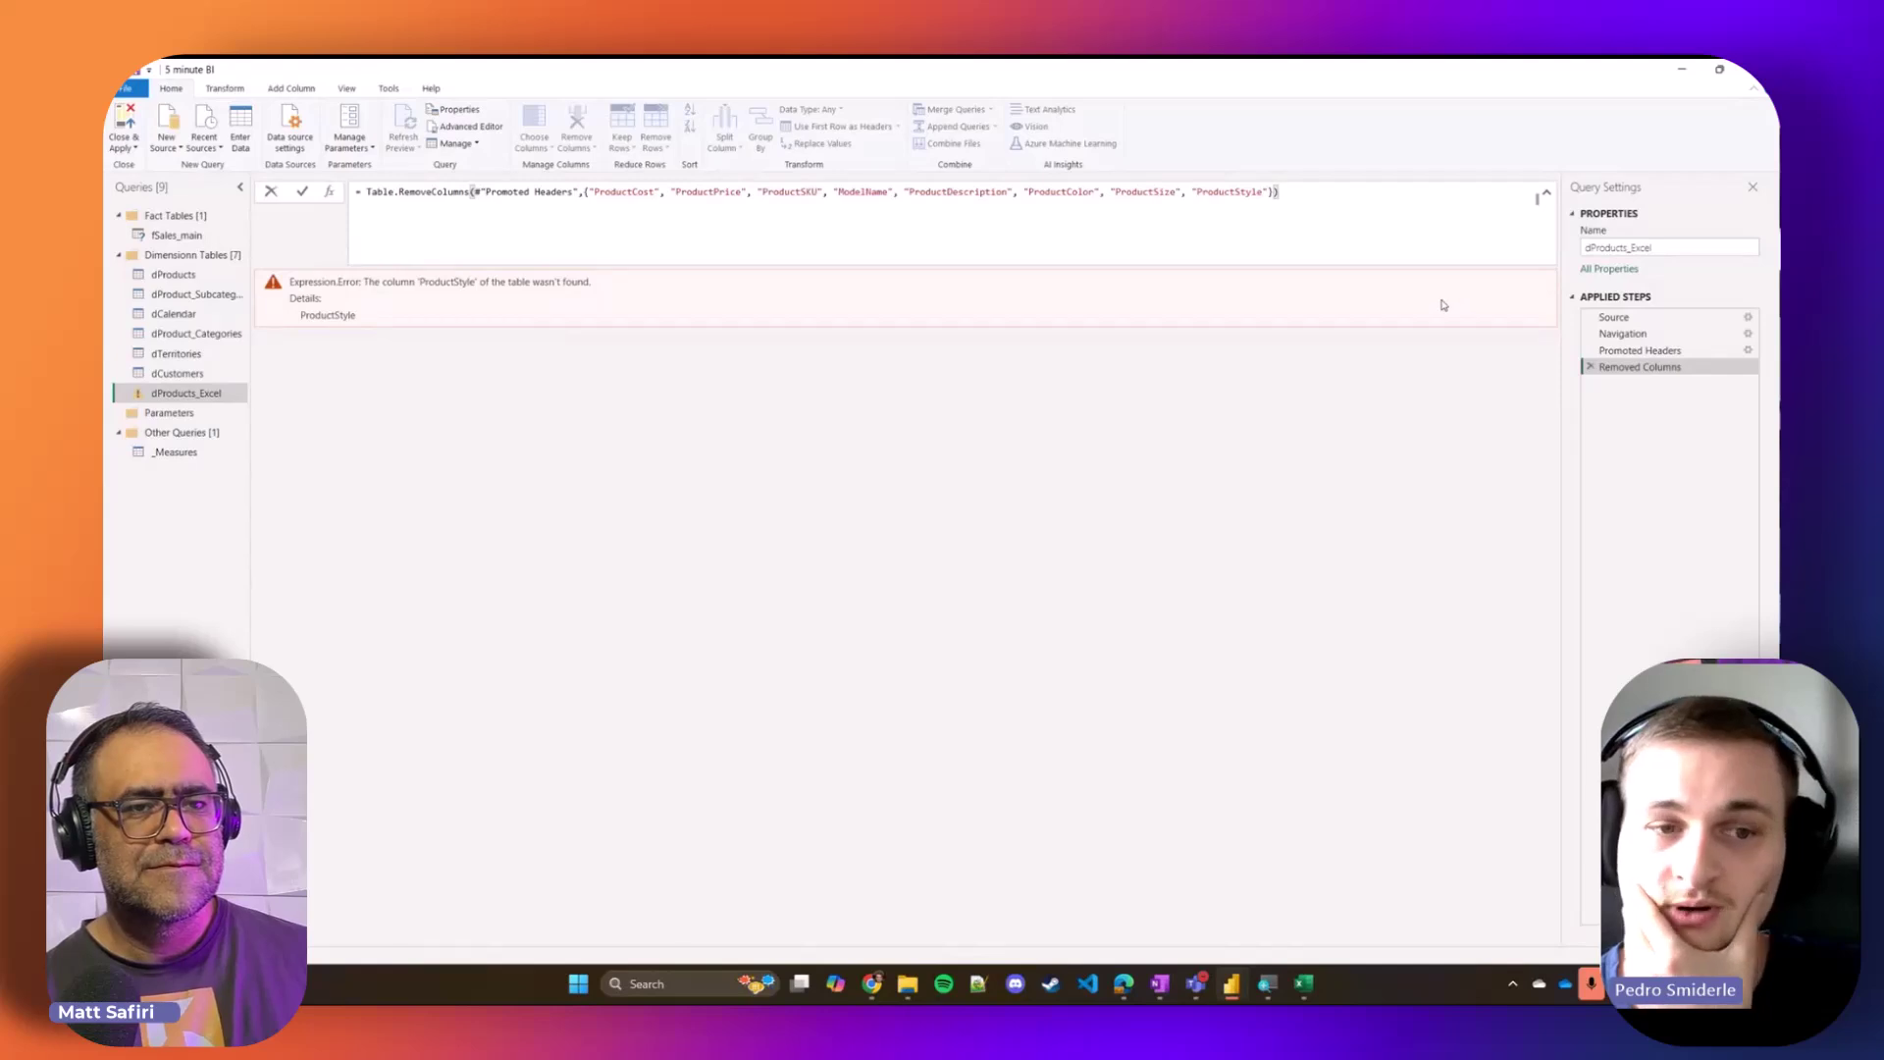
Step: After the Promoted Headers step, remove all columns except ProductKey, ProductName and ProductSubcategoryKey, and delete the old Removed Columns step
click(1630, 352)
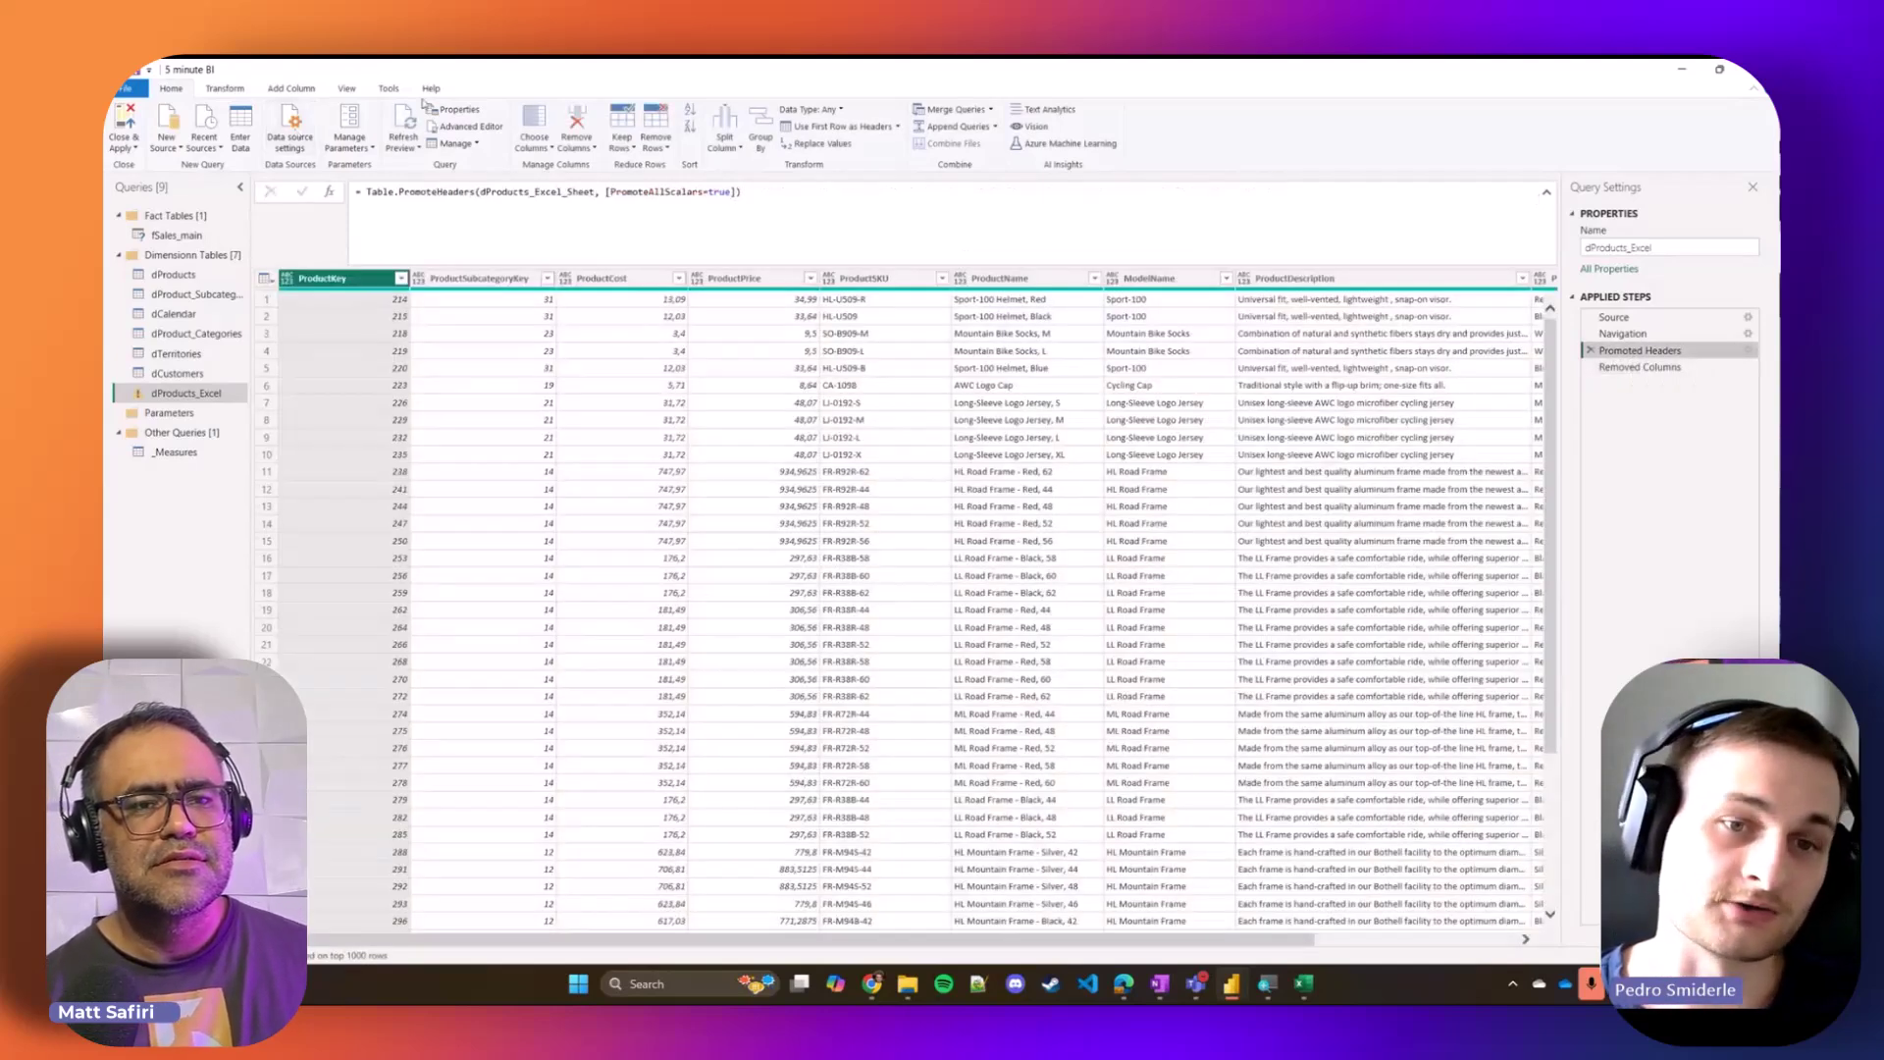
click(577, 147)
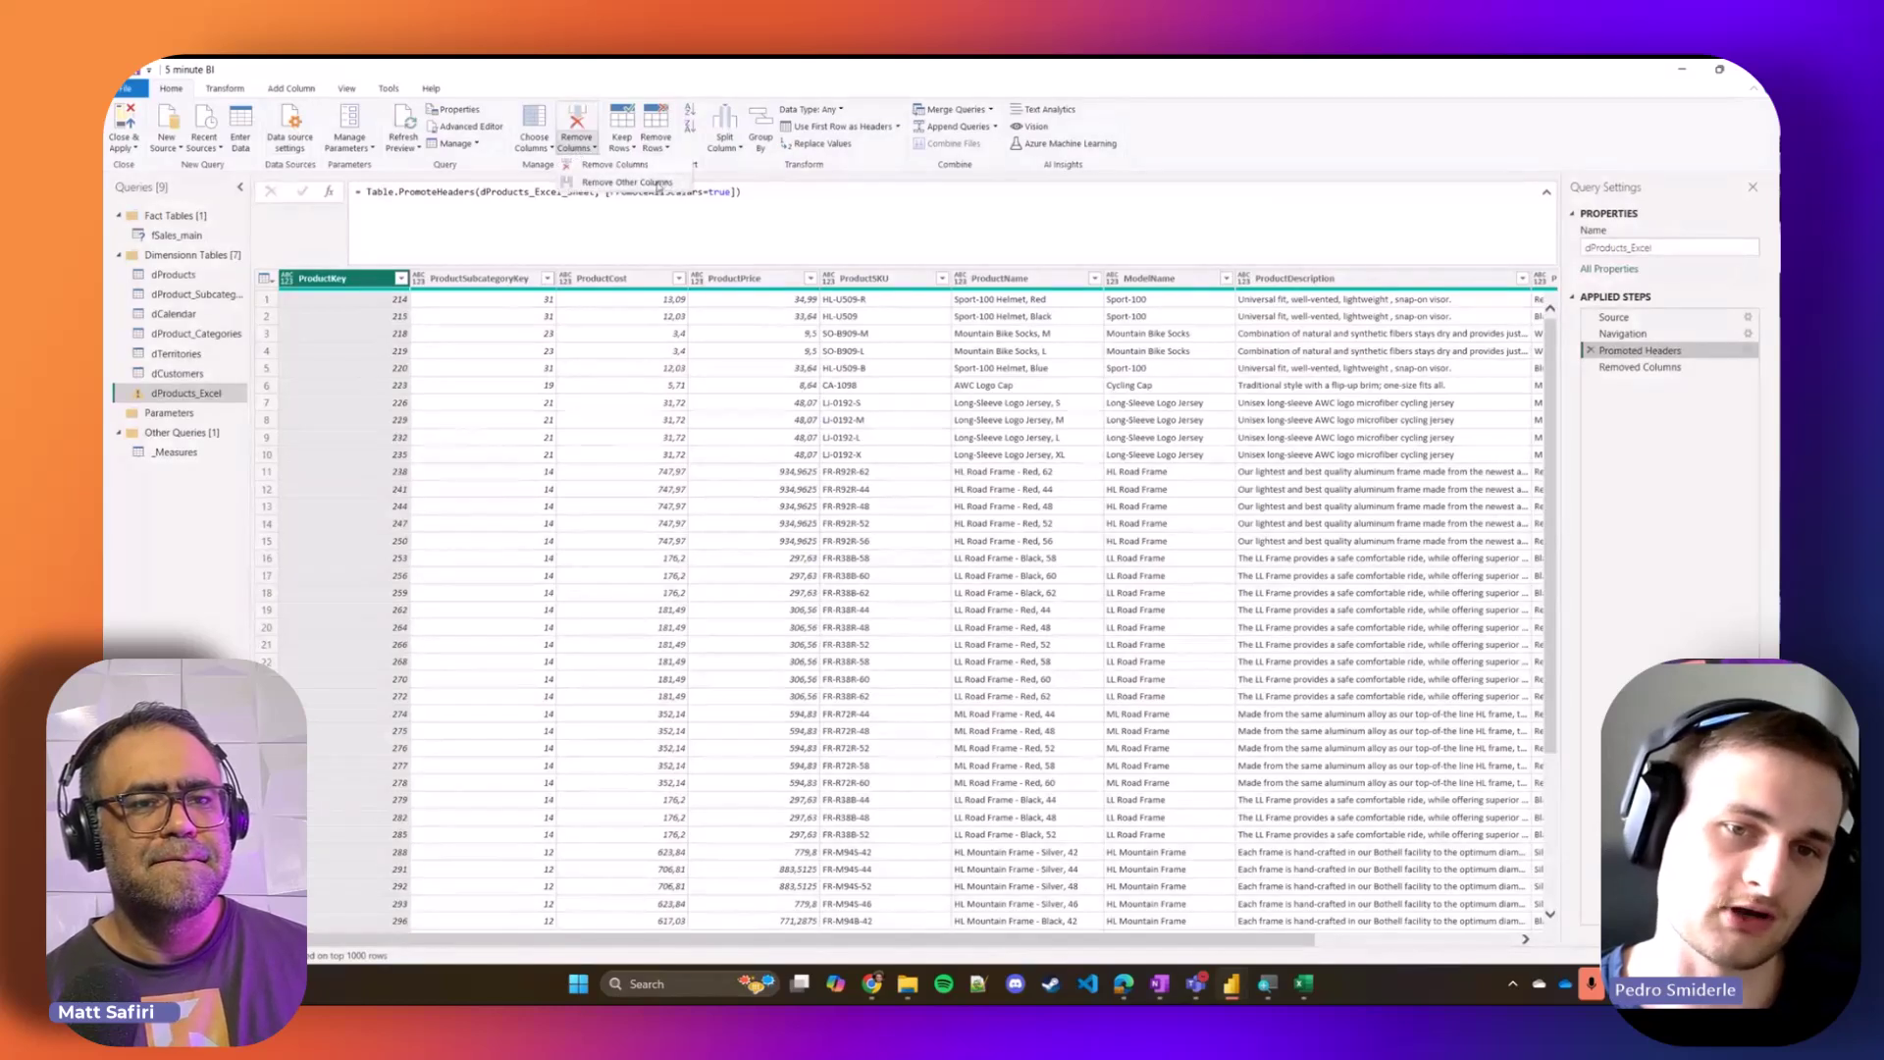
click(633, 208)
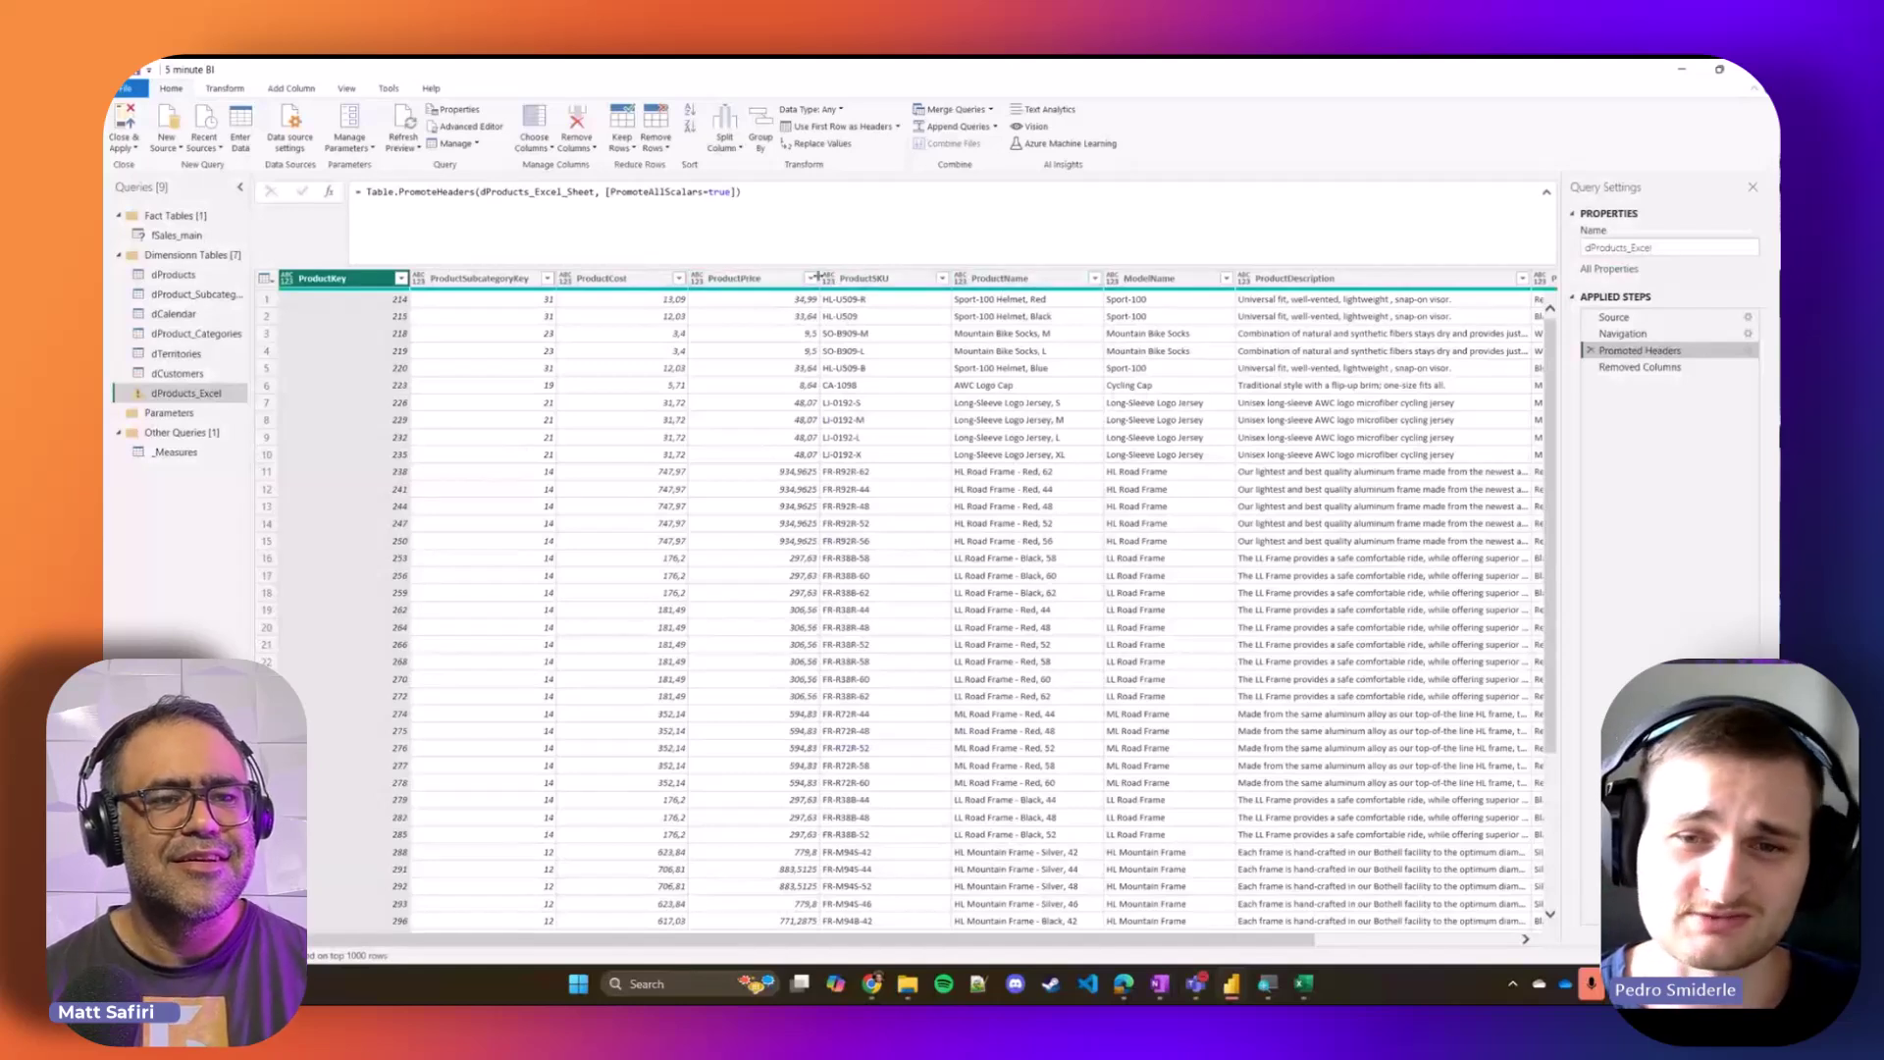
ctrl+click(1011, 279)
ctrl+click(491, 280)
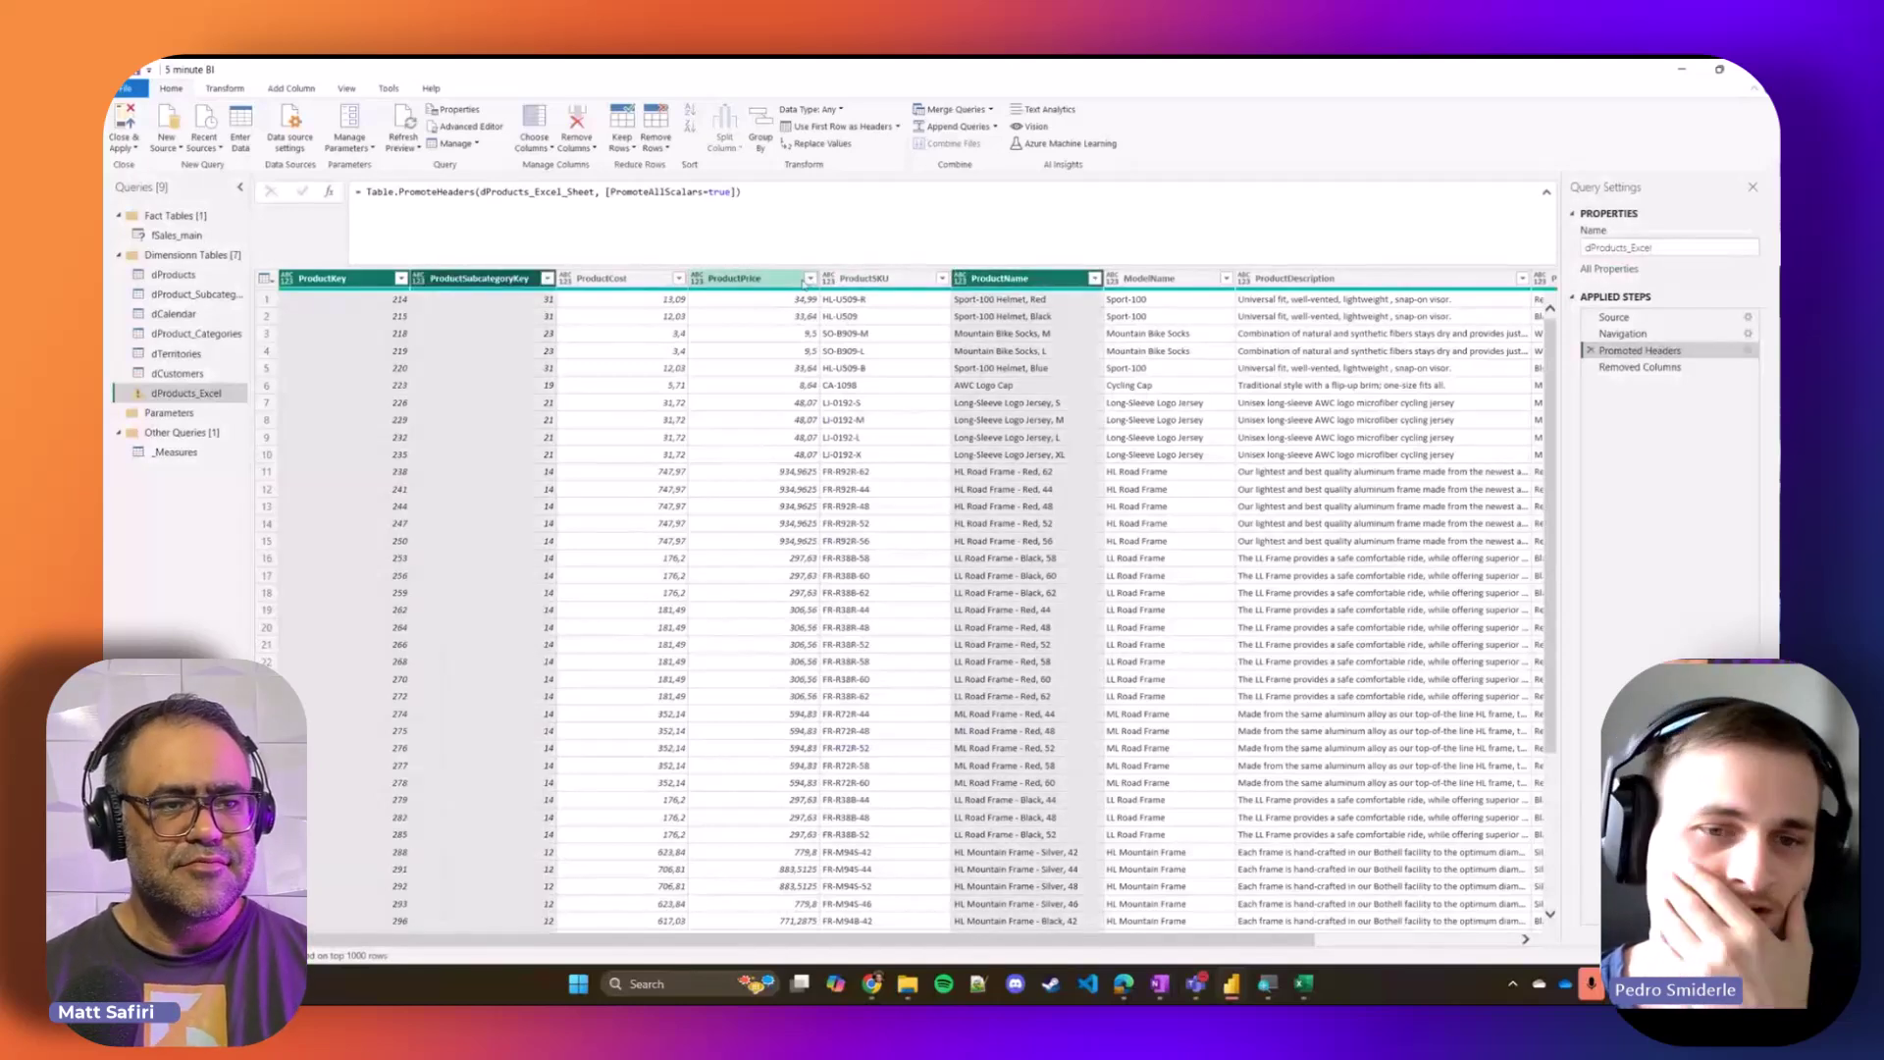
right_click(481, 279)
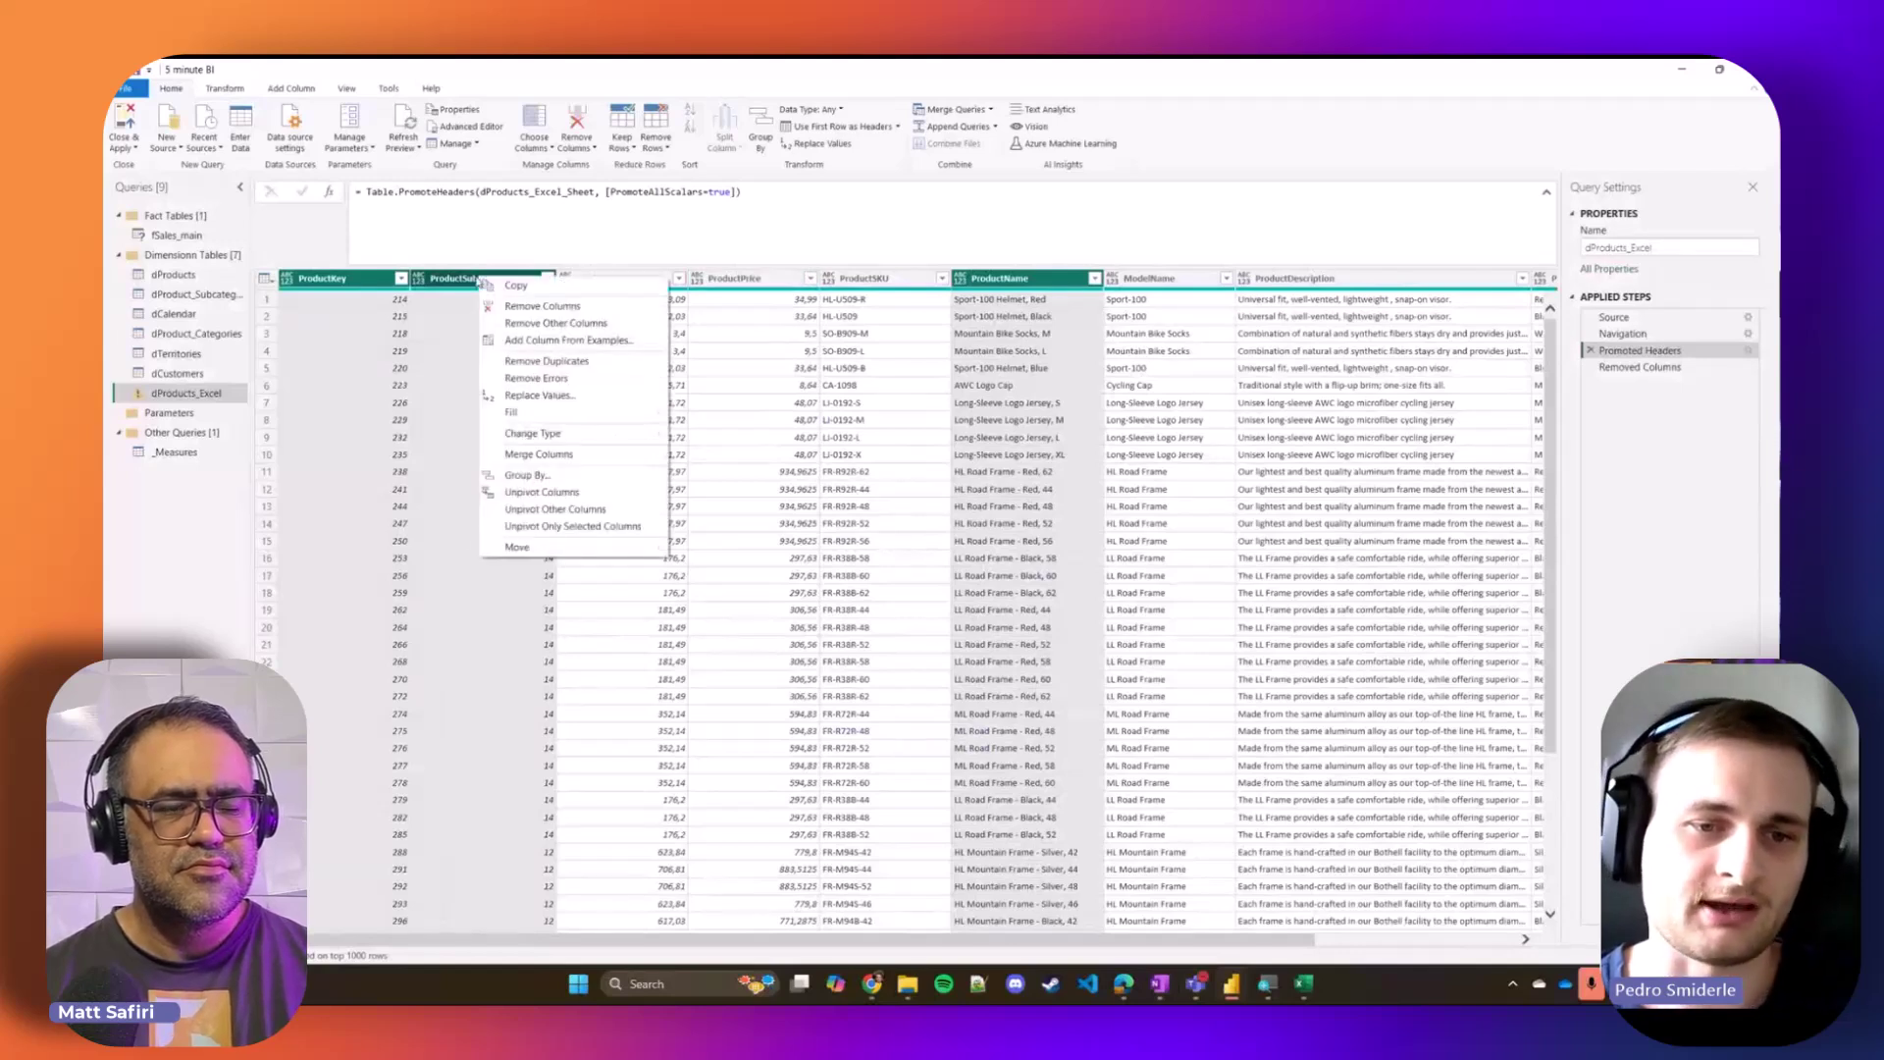
click(530, 329)
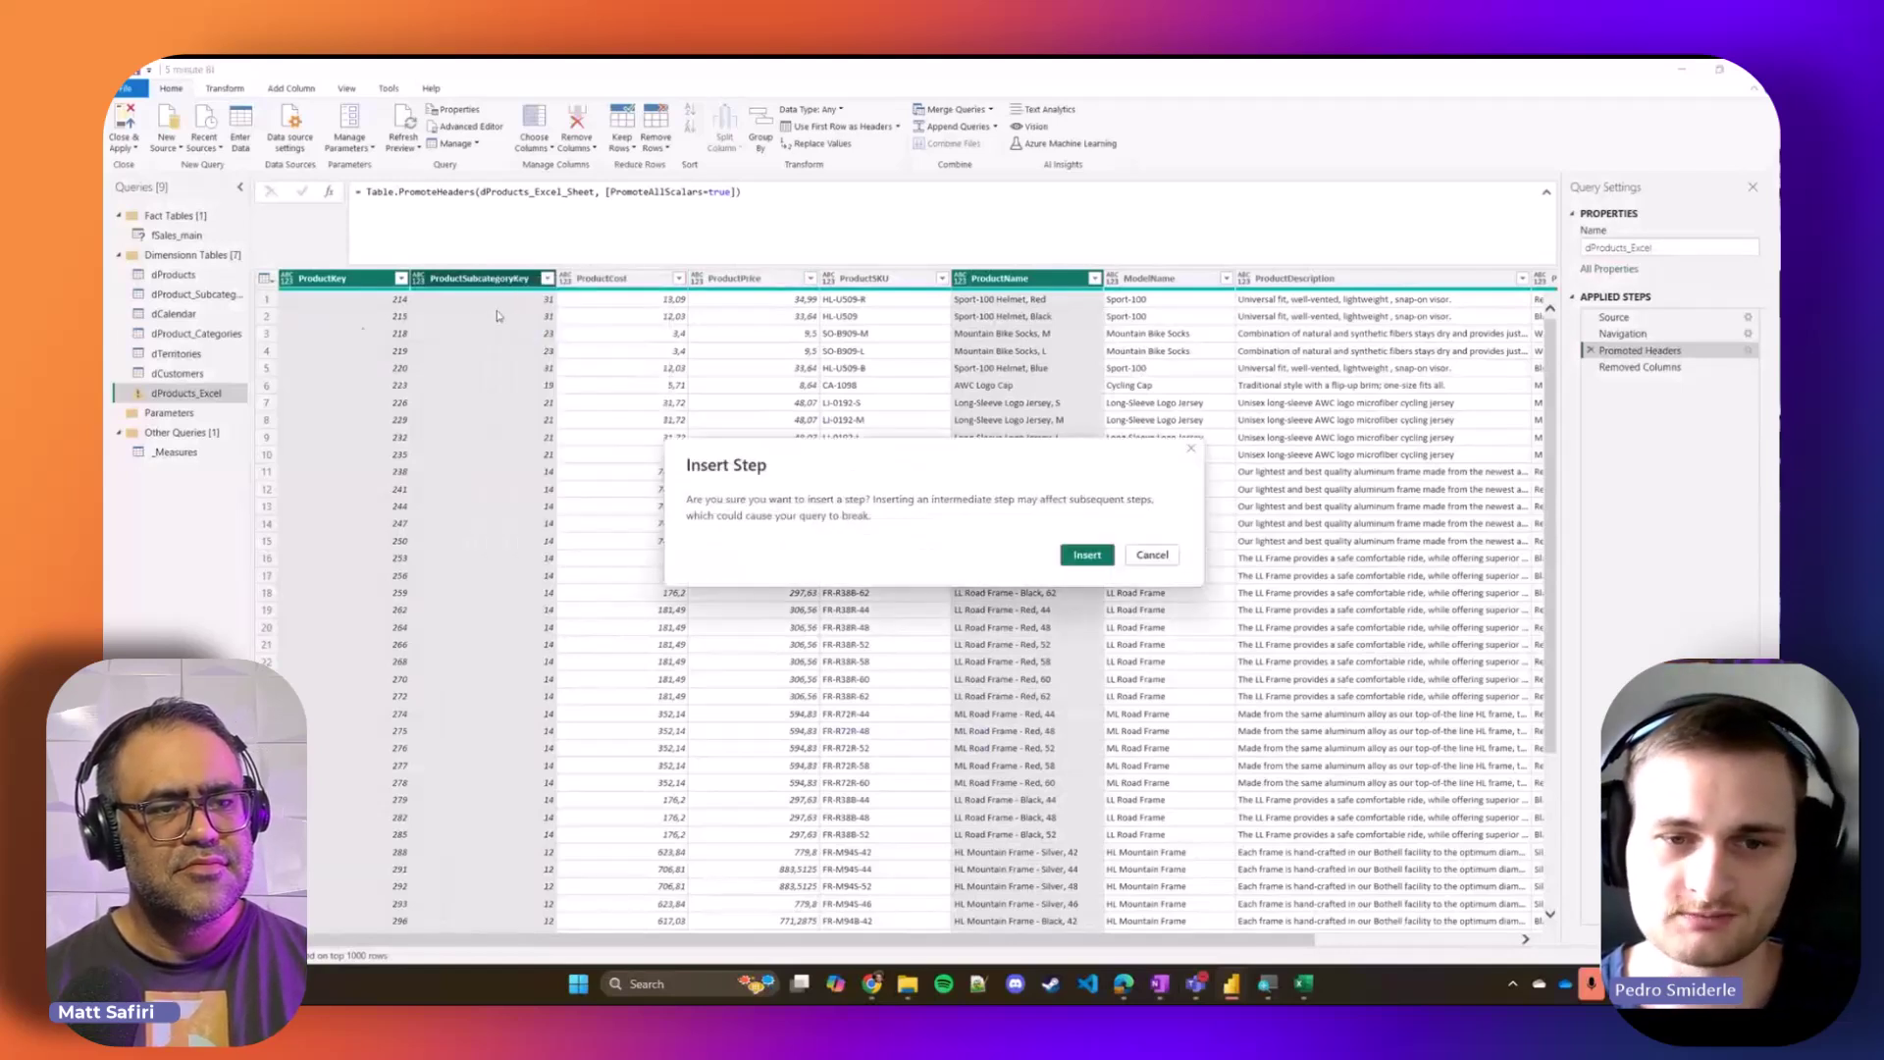
click(1085, 556)
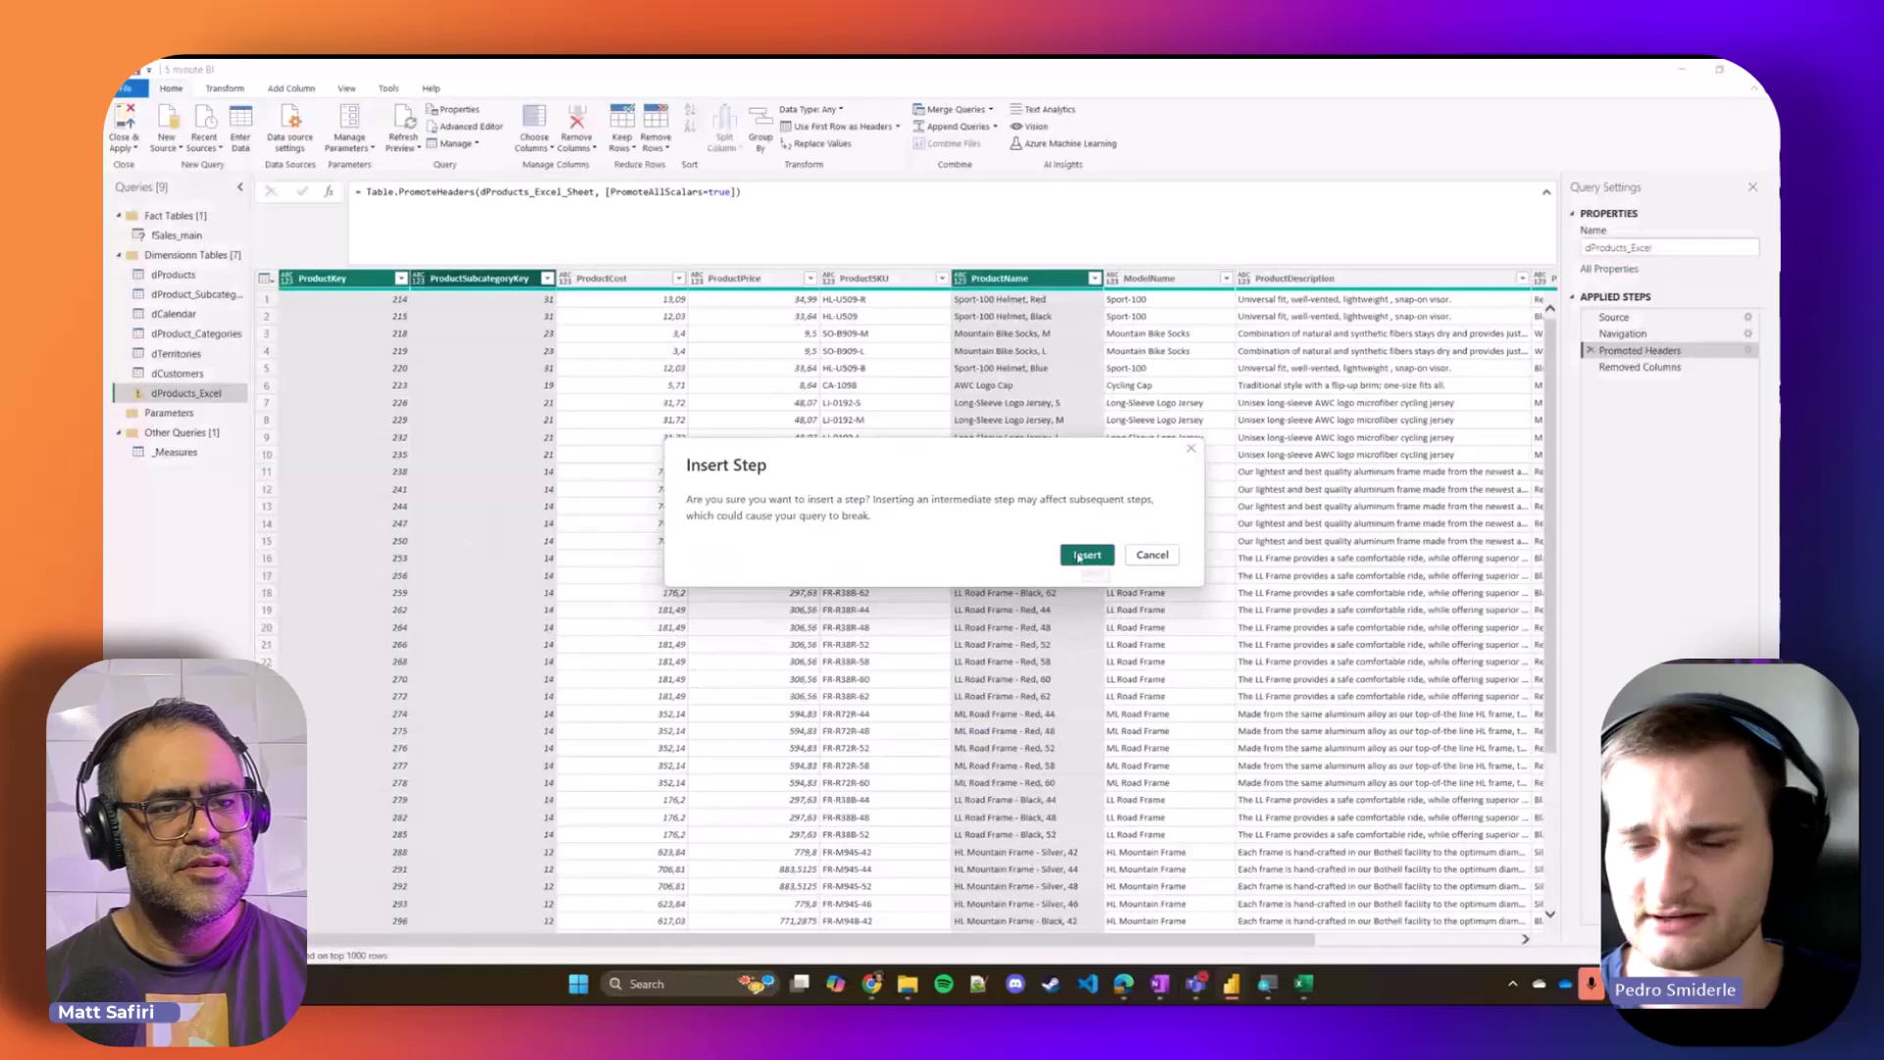
click(1592, 383)
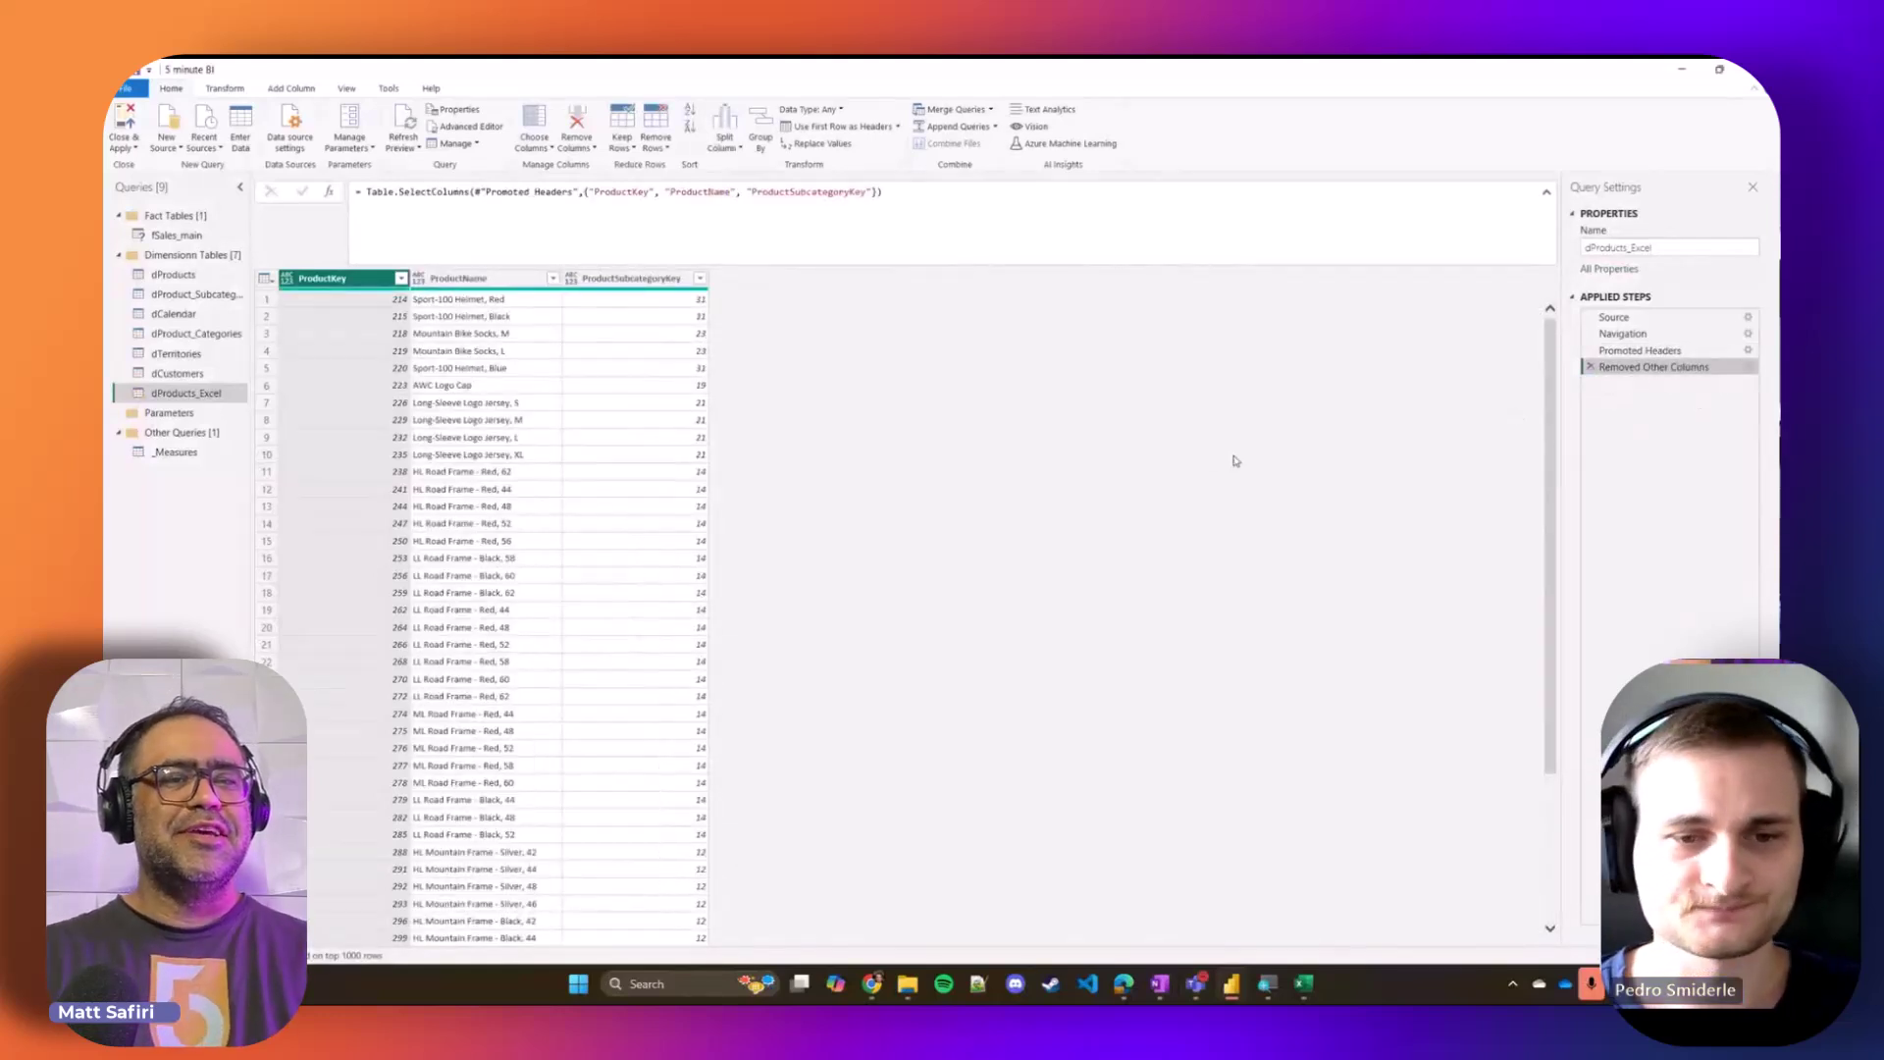
Step: Change the data type of the ProductKey, ProductName and ProductSubcategoryKey columns to Text
click(664, 210)
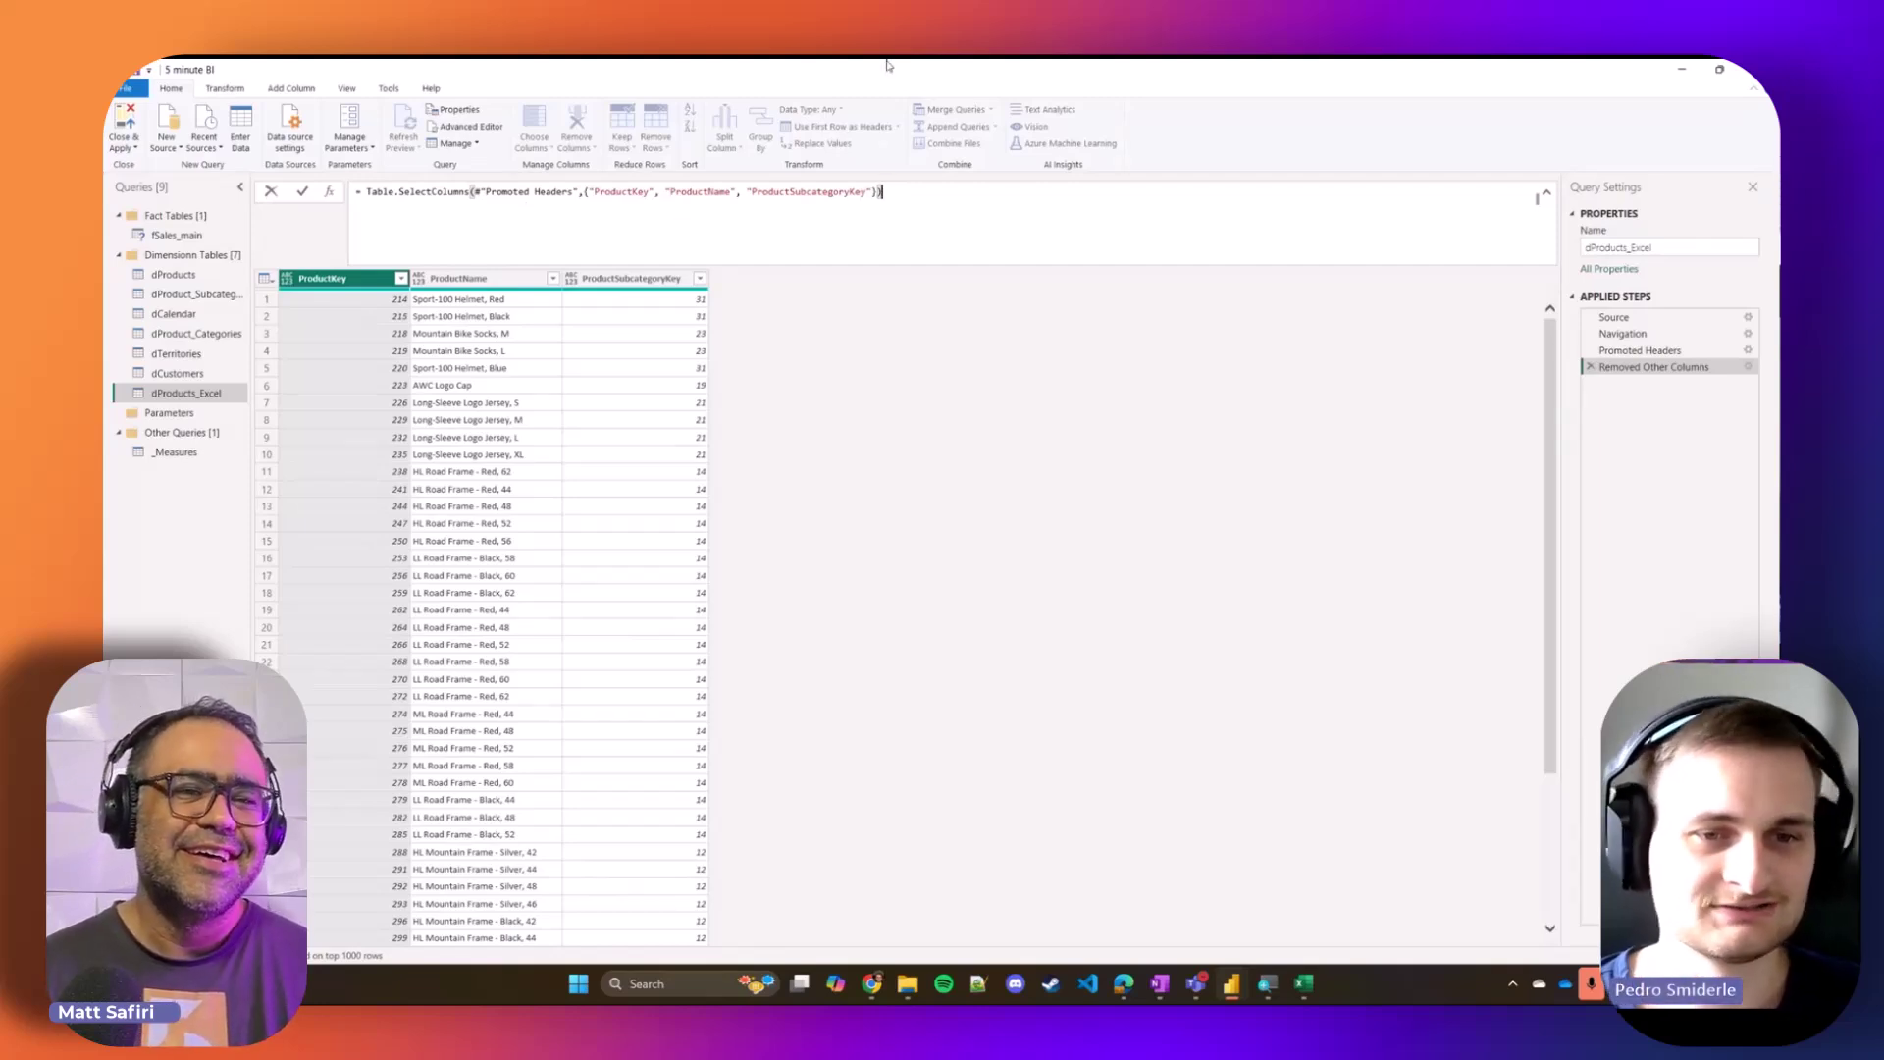
click(385, 198)
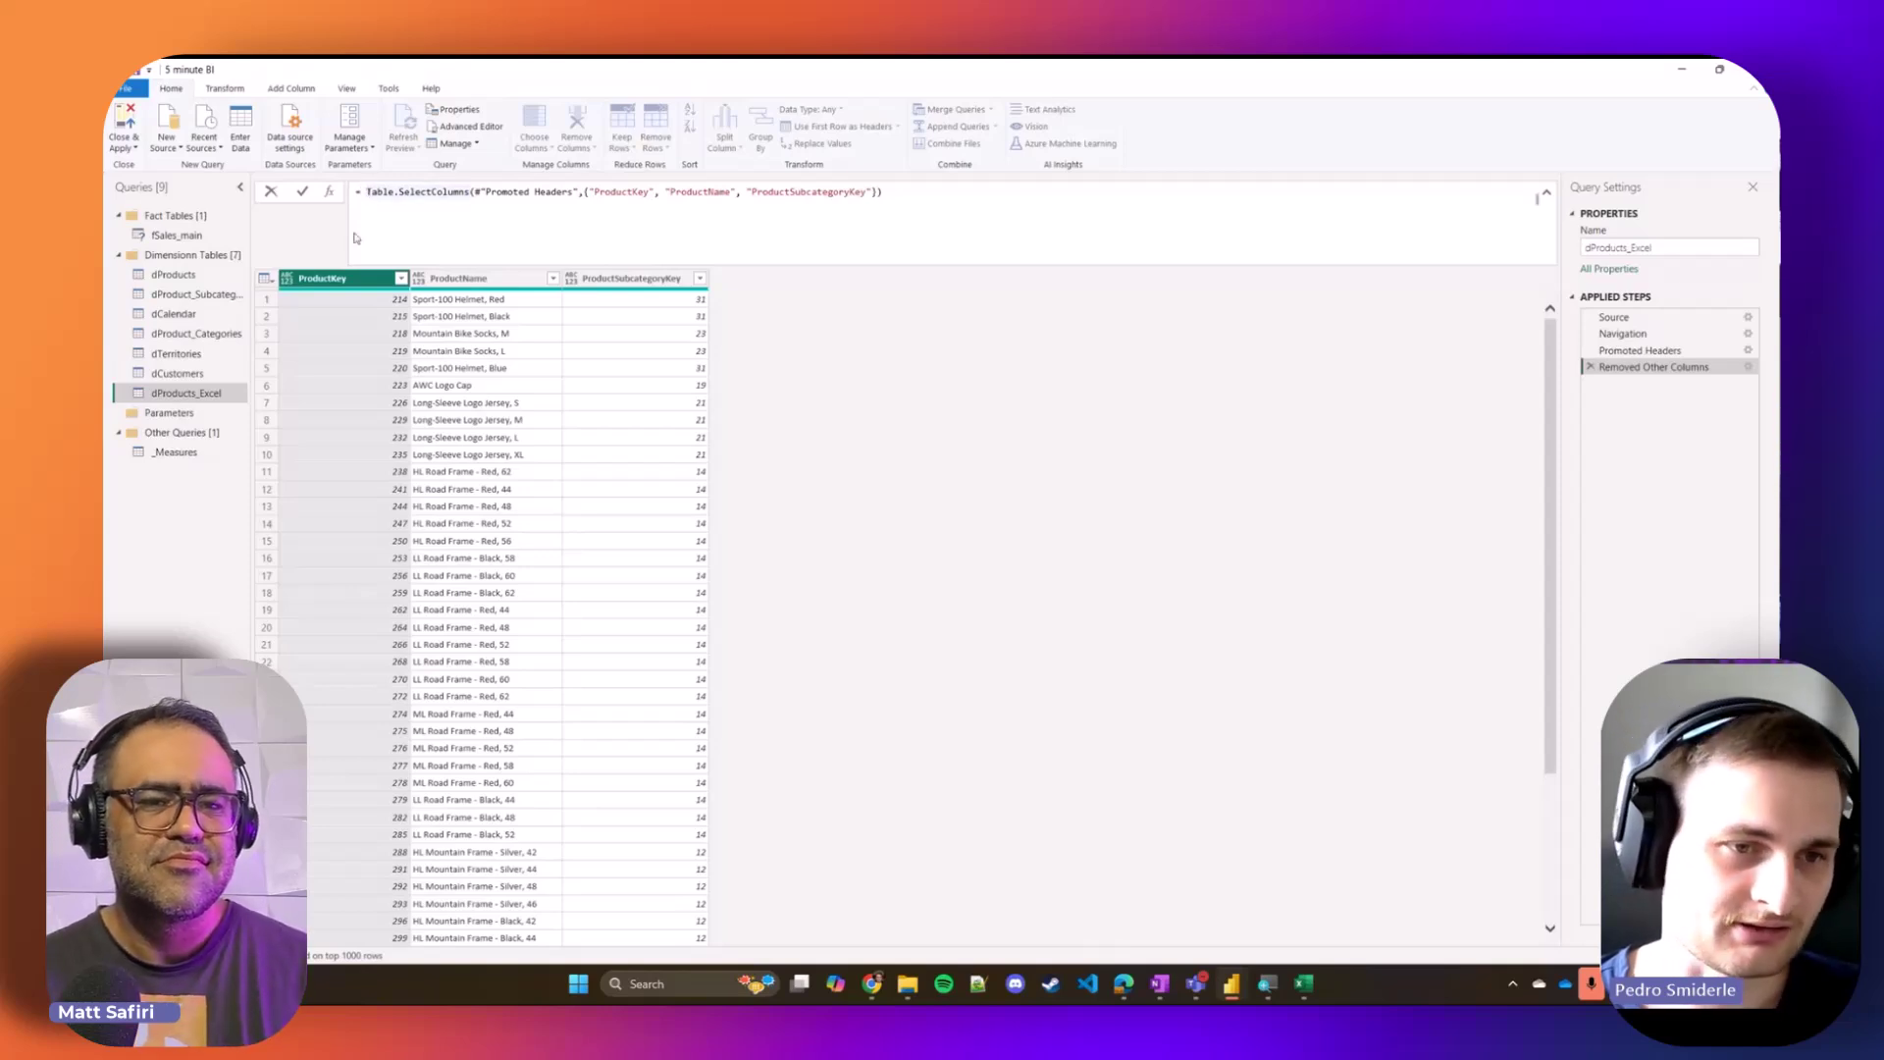
click(290, 281)
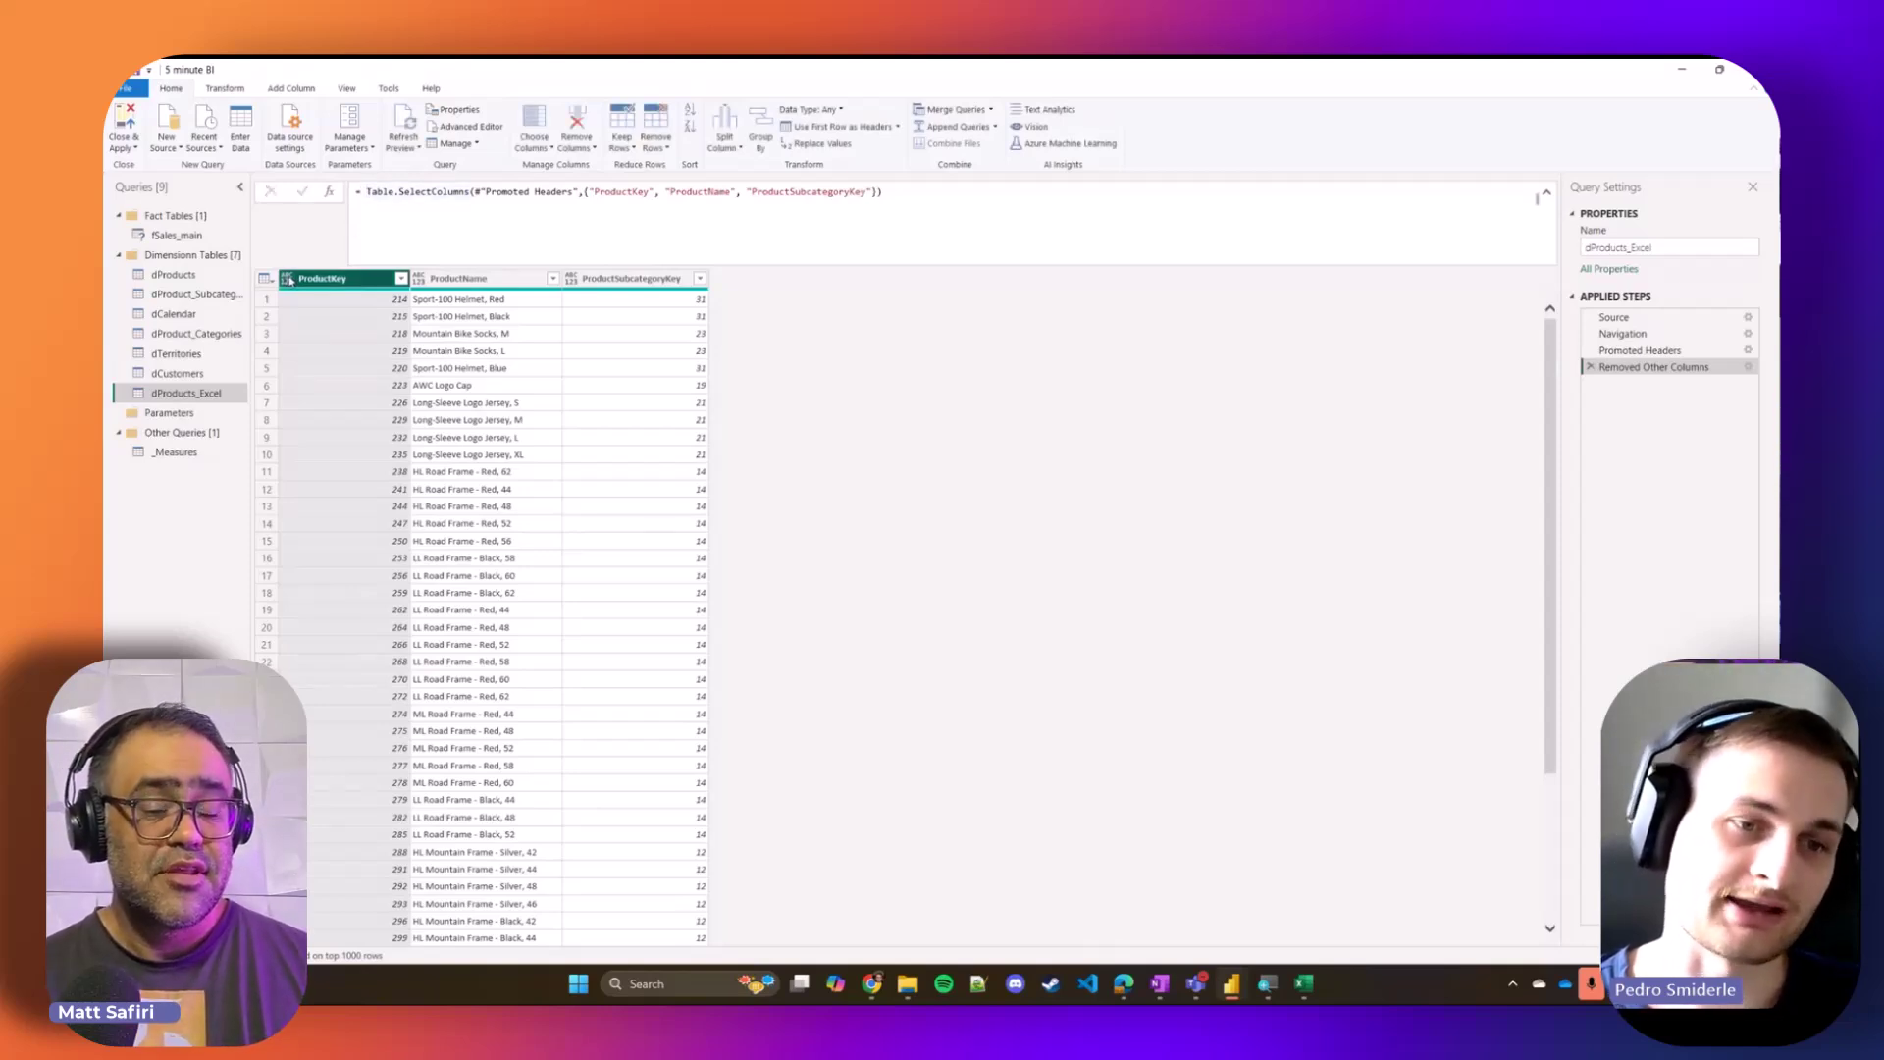
click(290, 280)
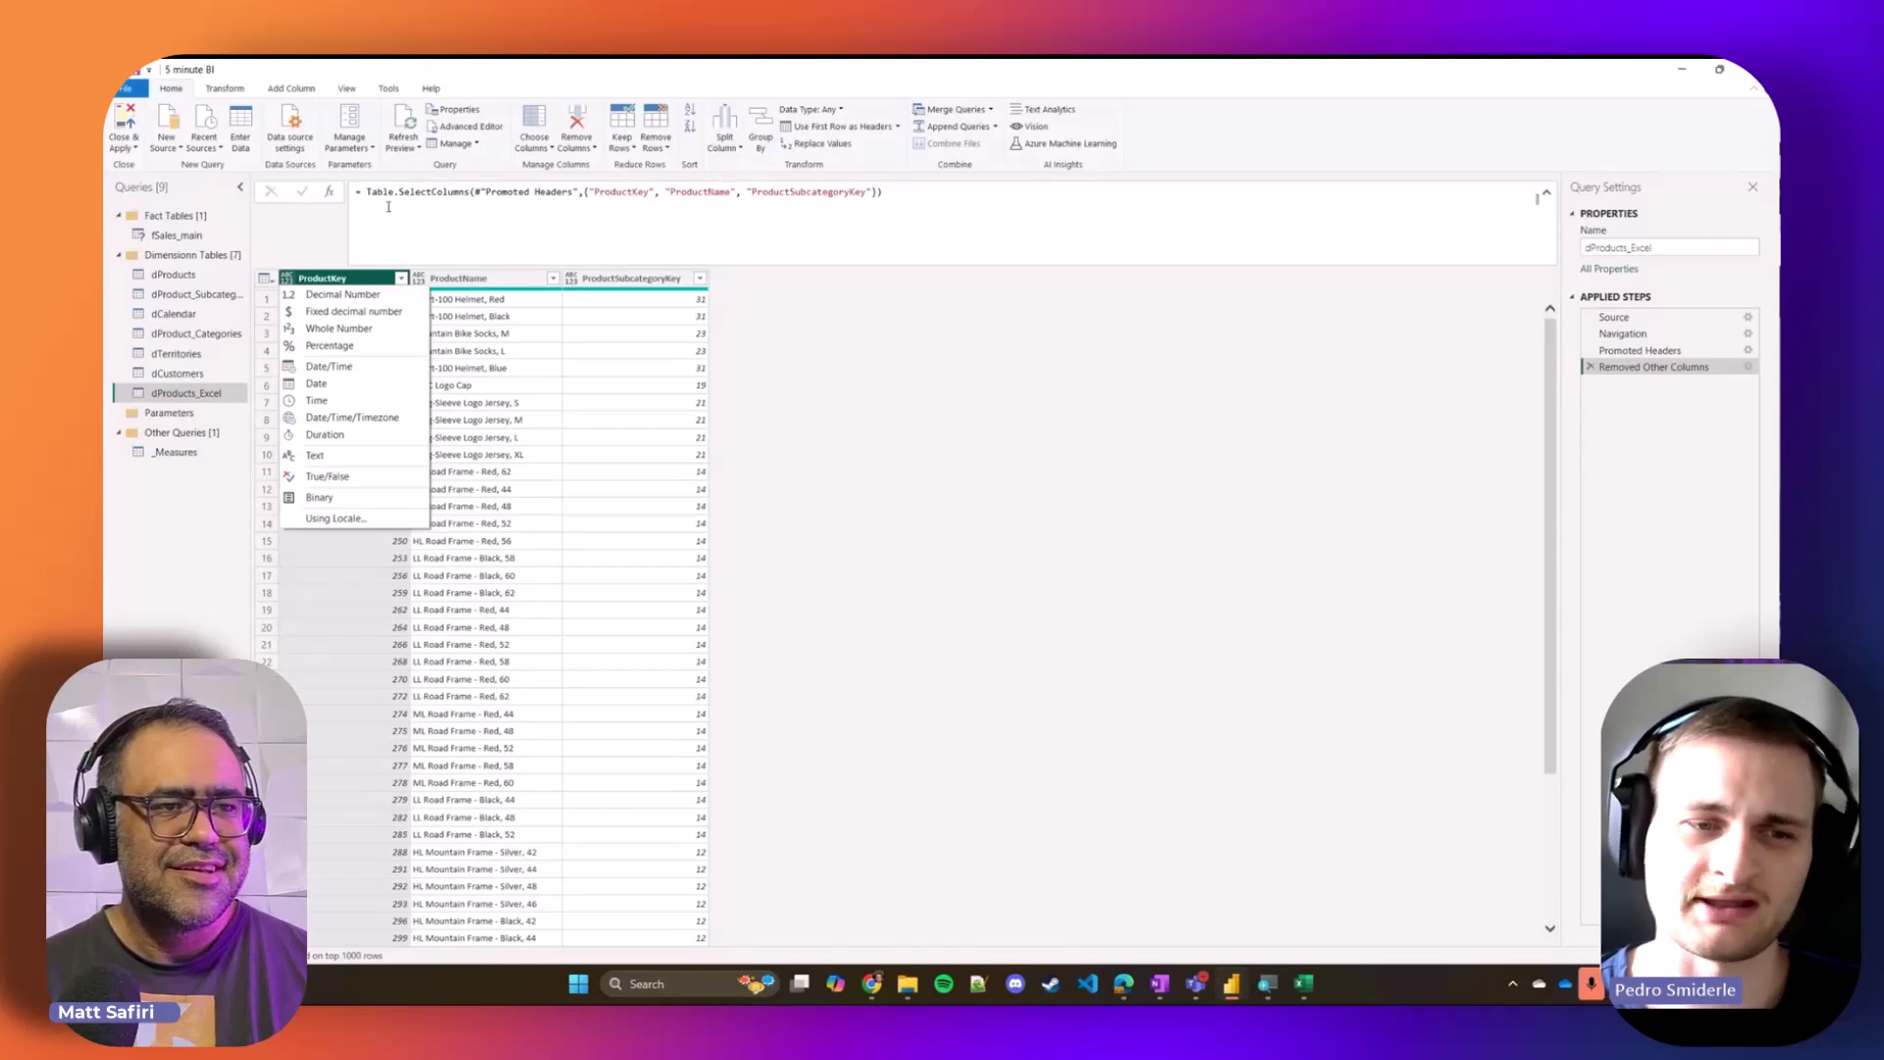
click(345, 456)
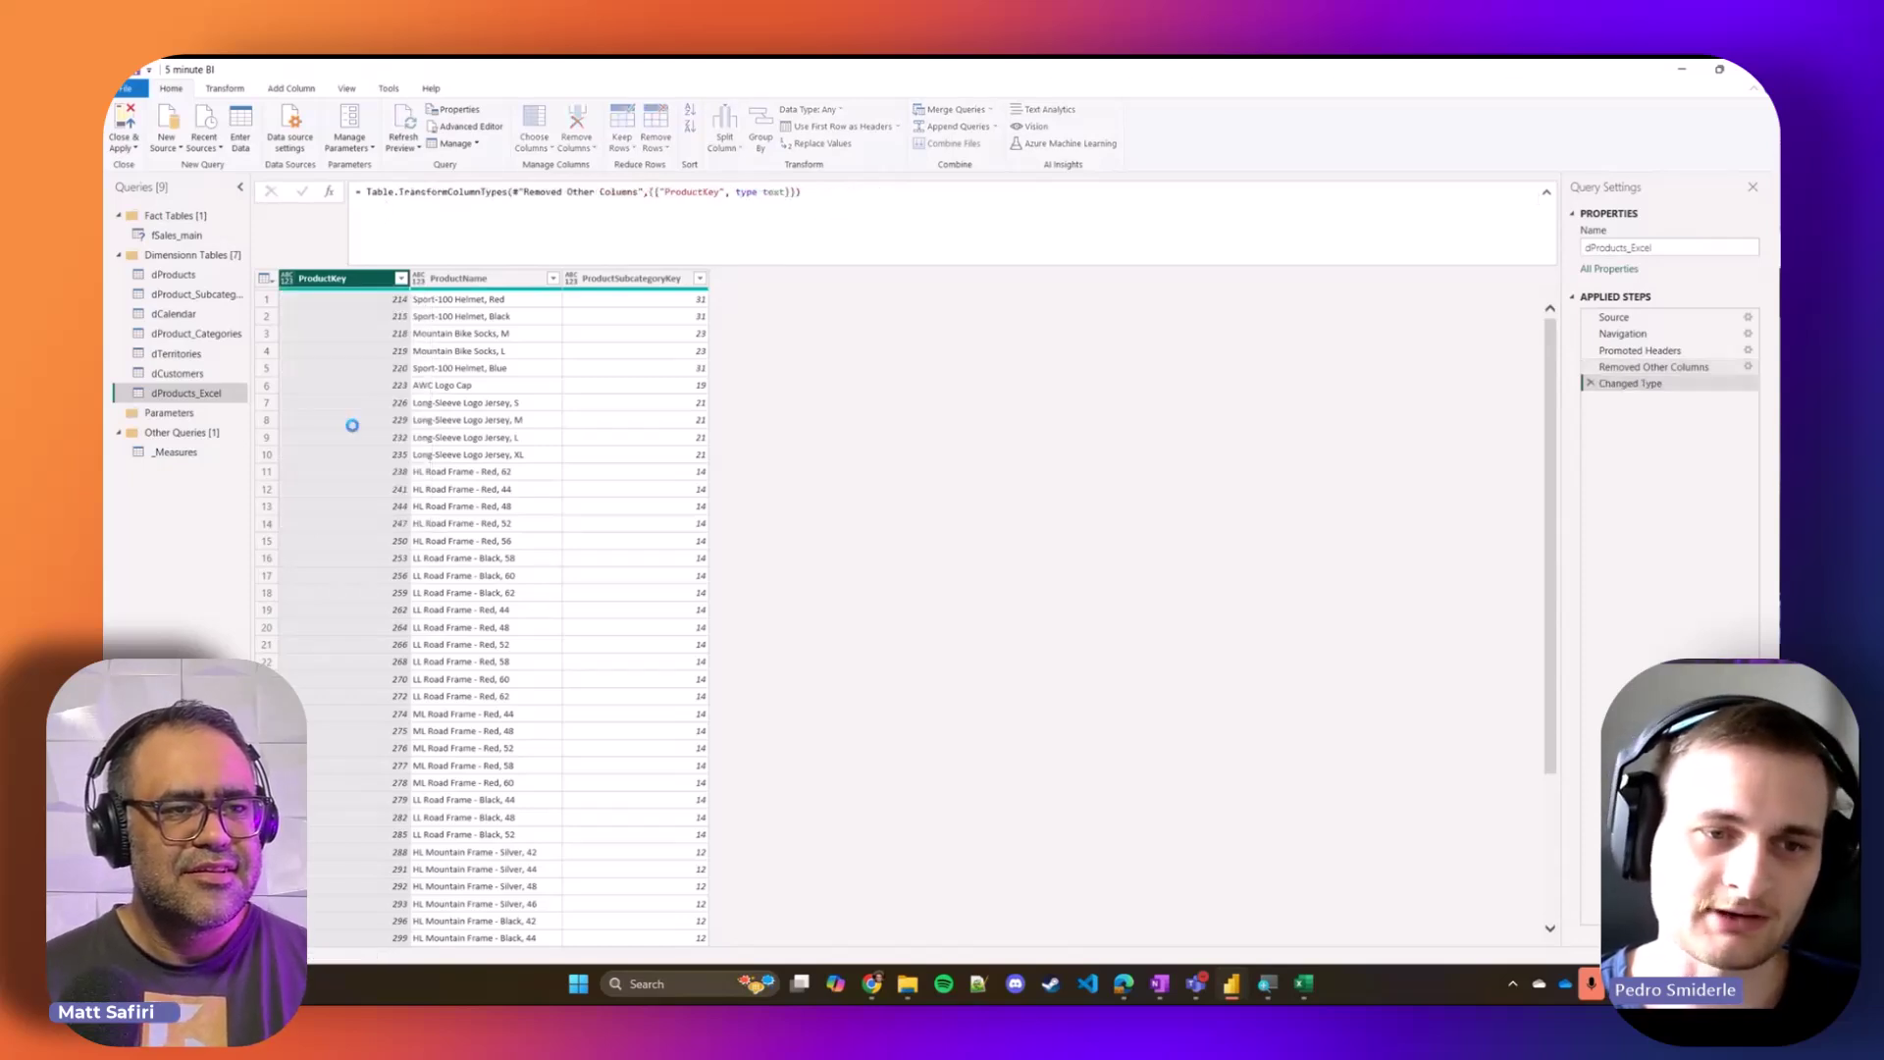
click(418, 278)
click(465, 458)
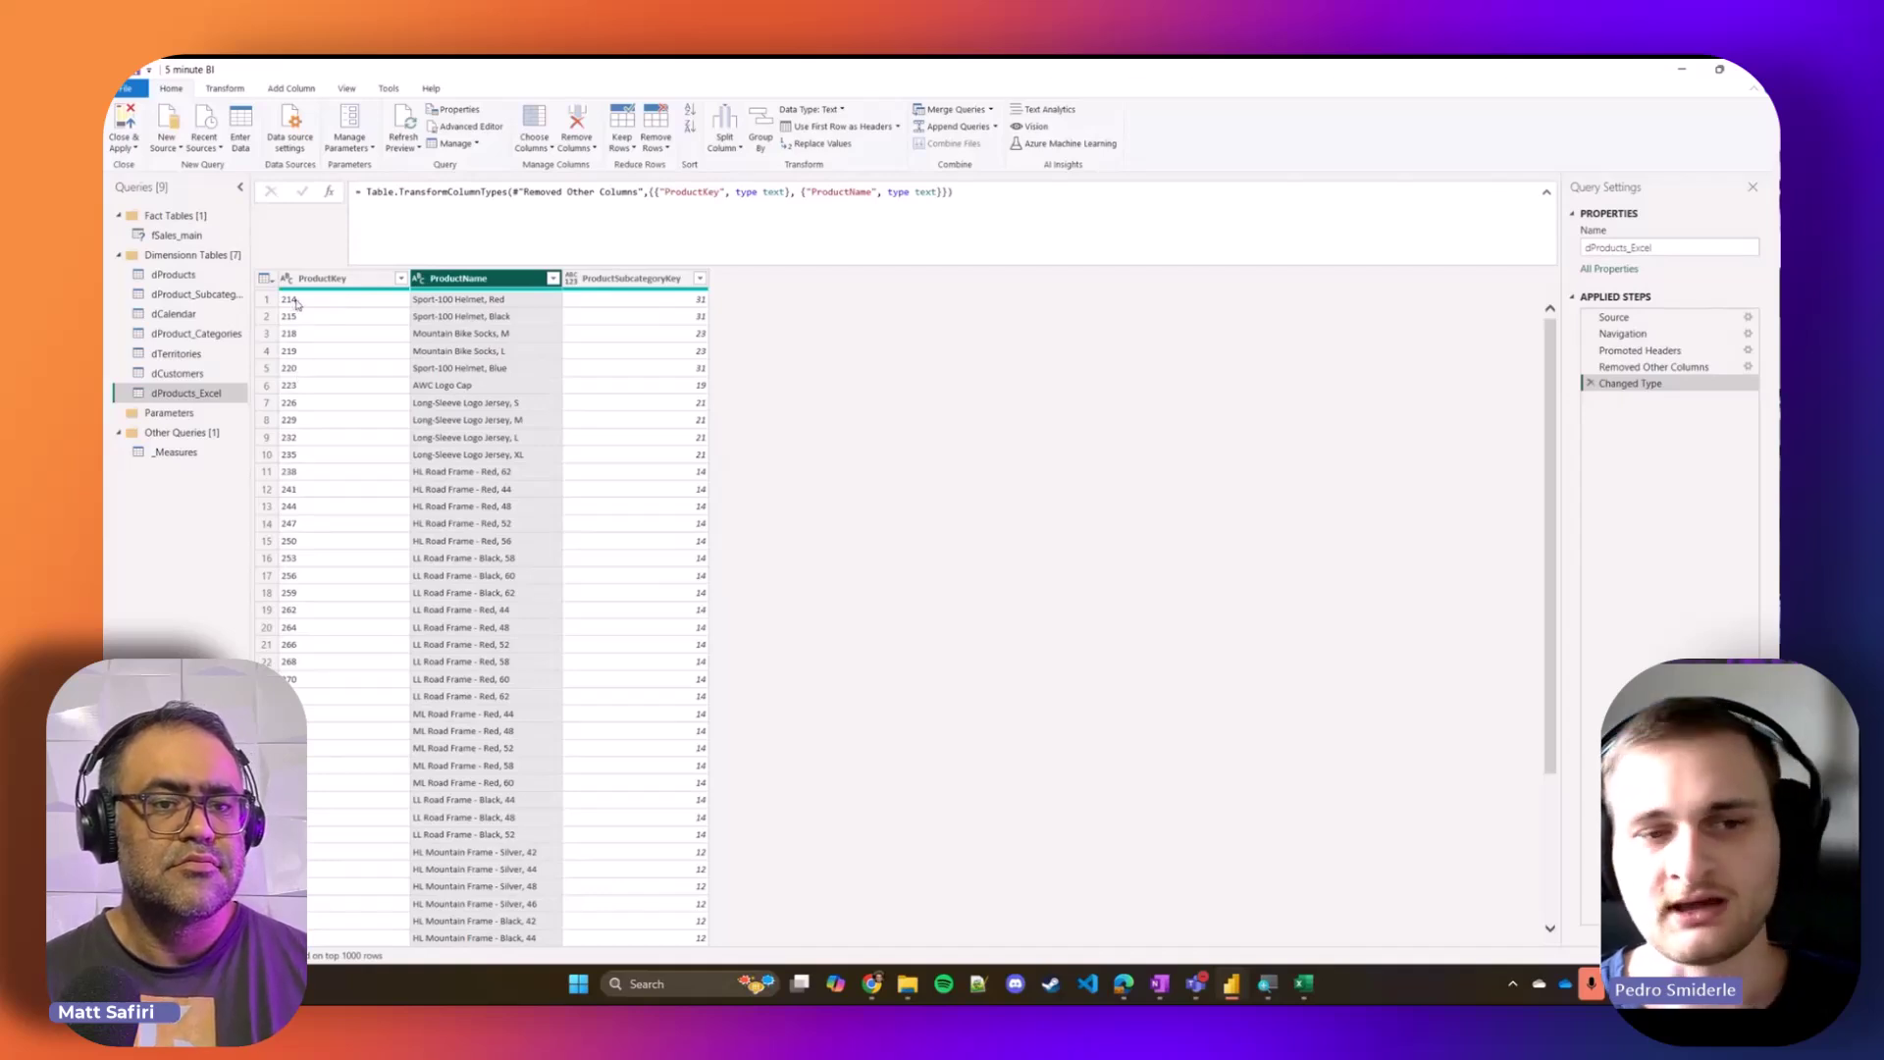
click(572, 279)
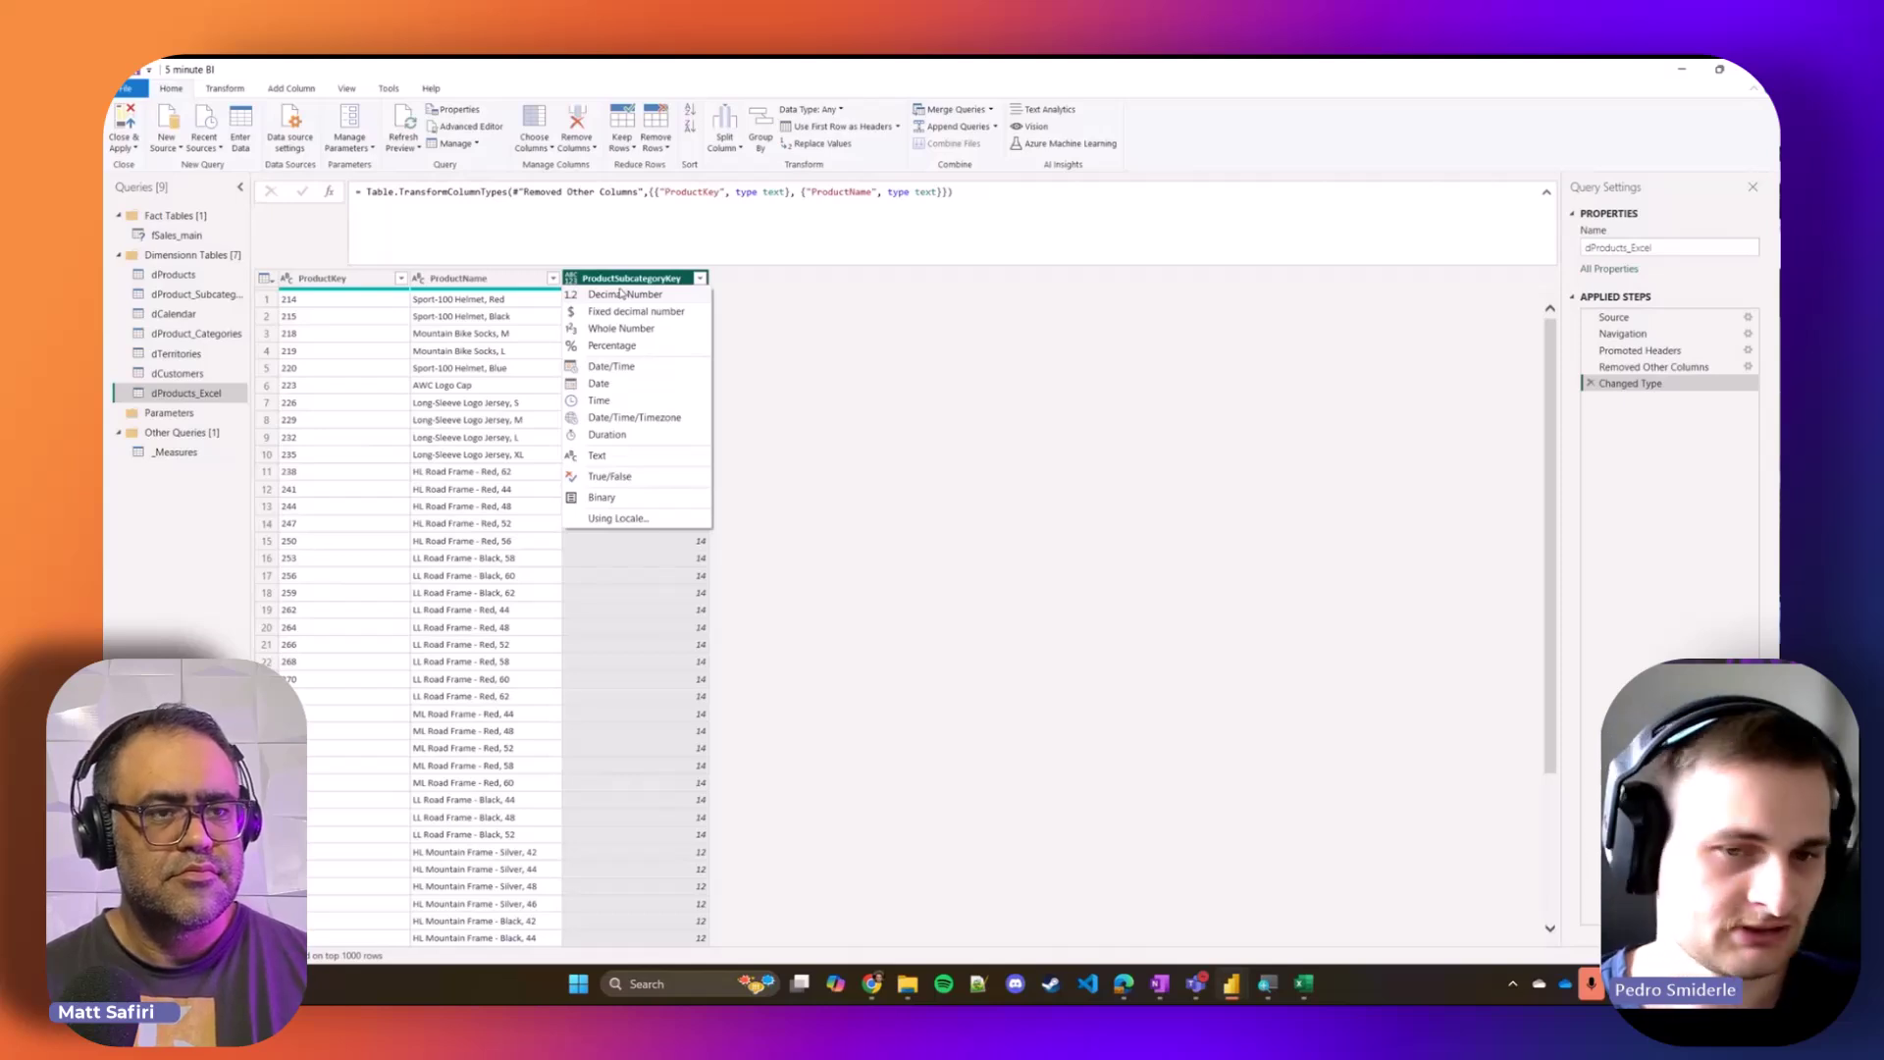
click(618, 456)
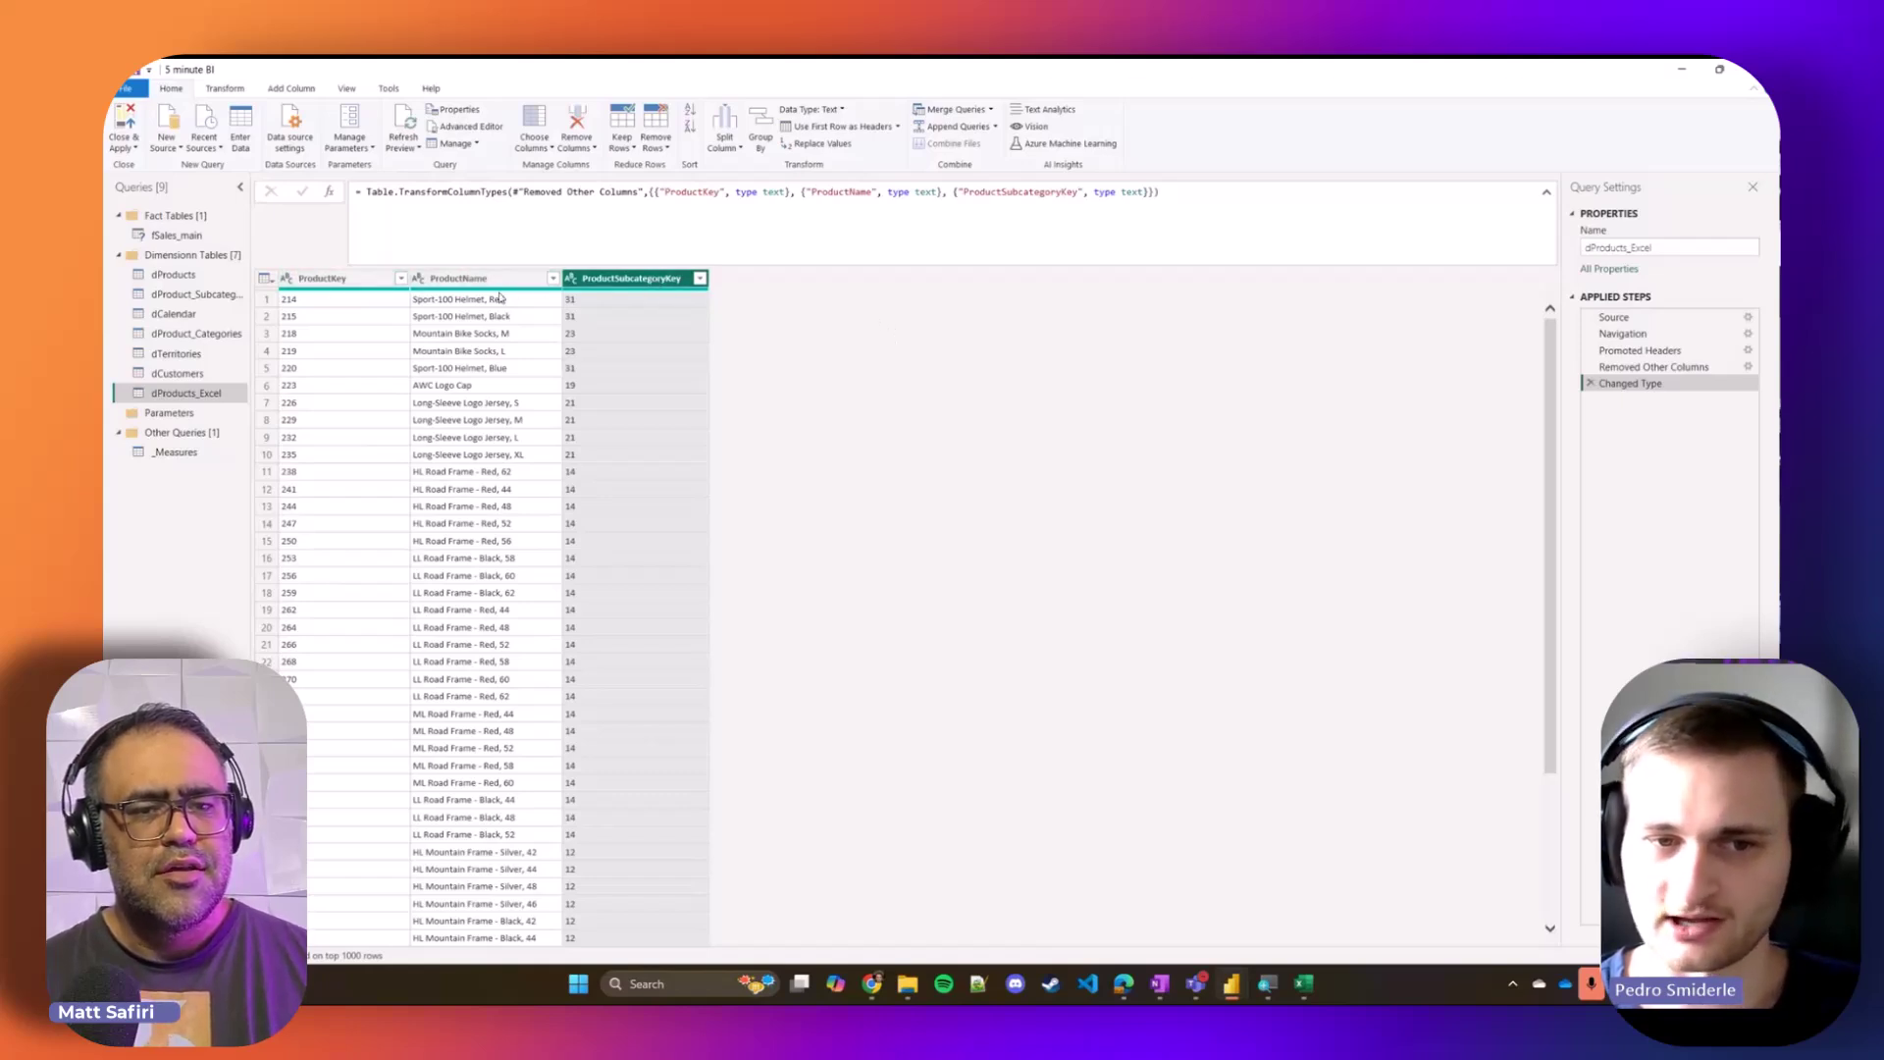
Step: Examine the column and type pairs in the formula of the Changed Type step
click(620, 226)
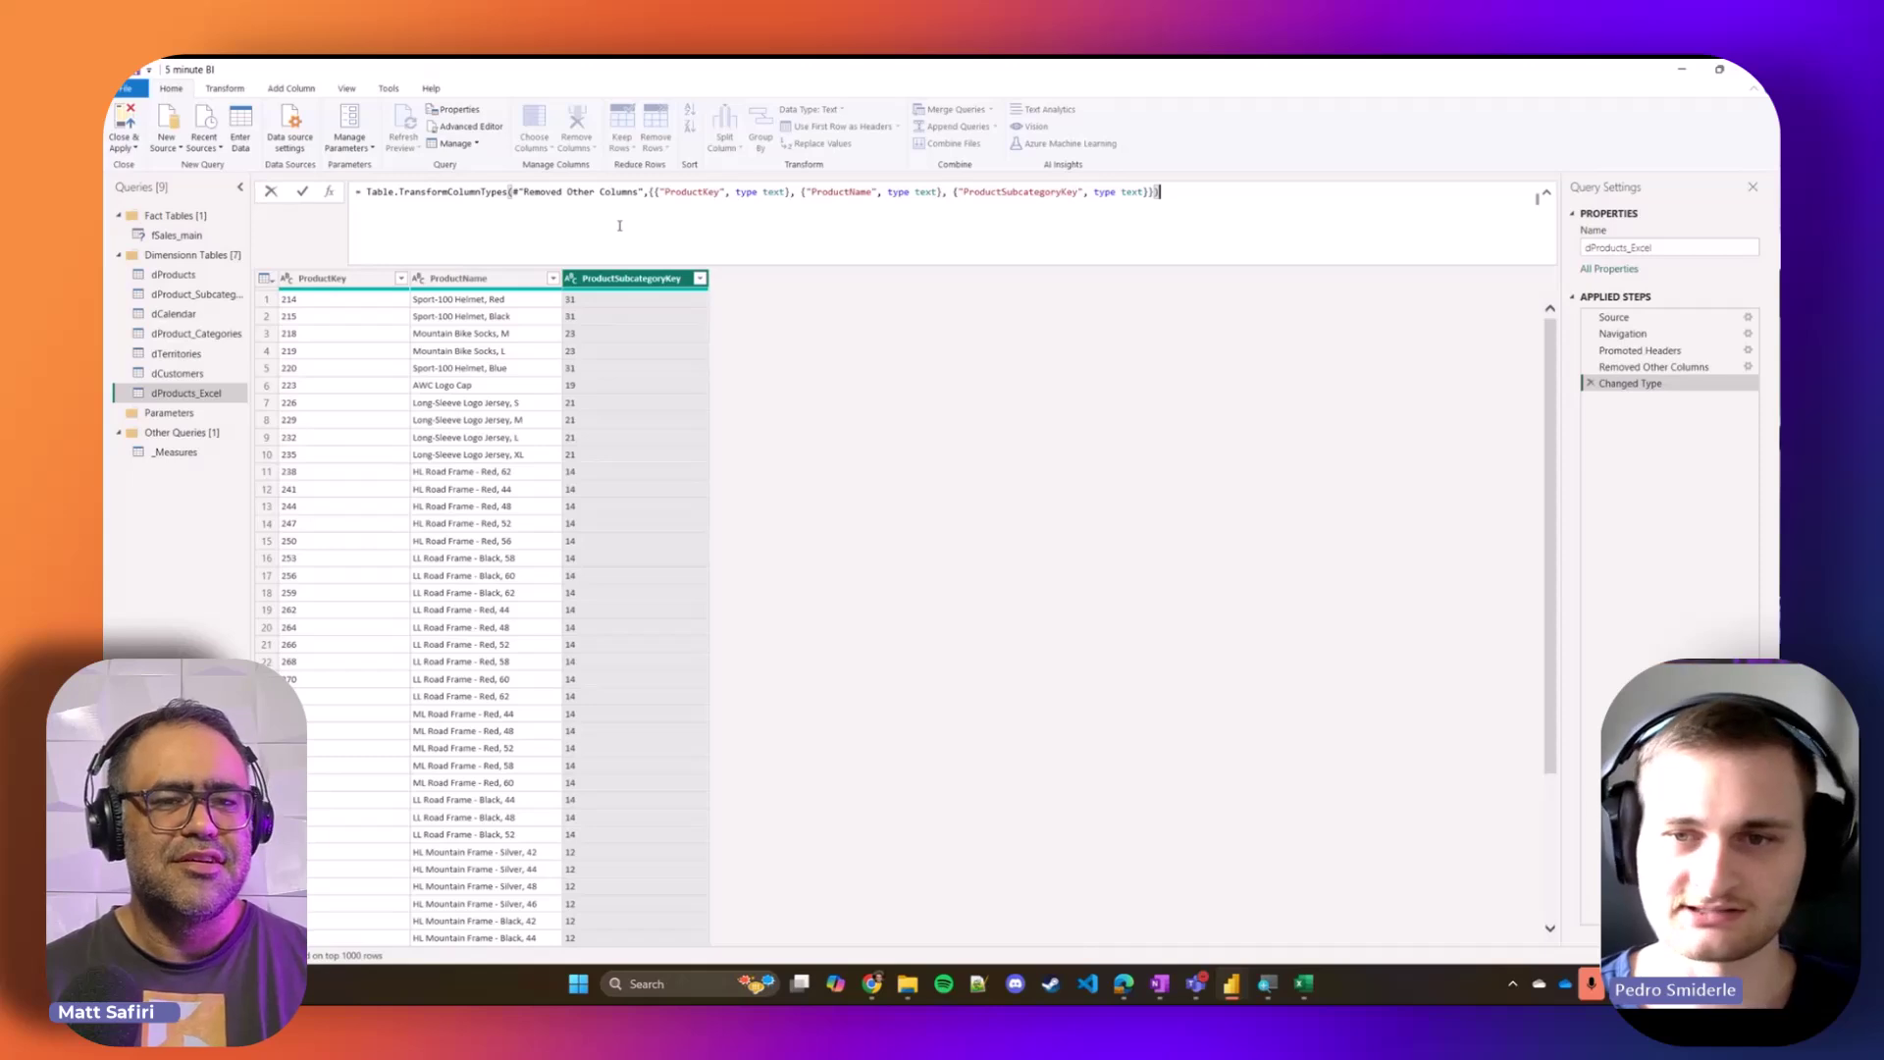
click(660, 193)
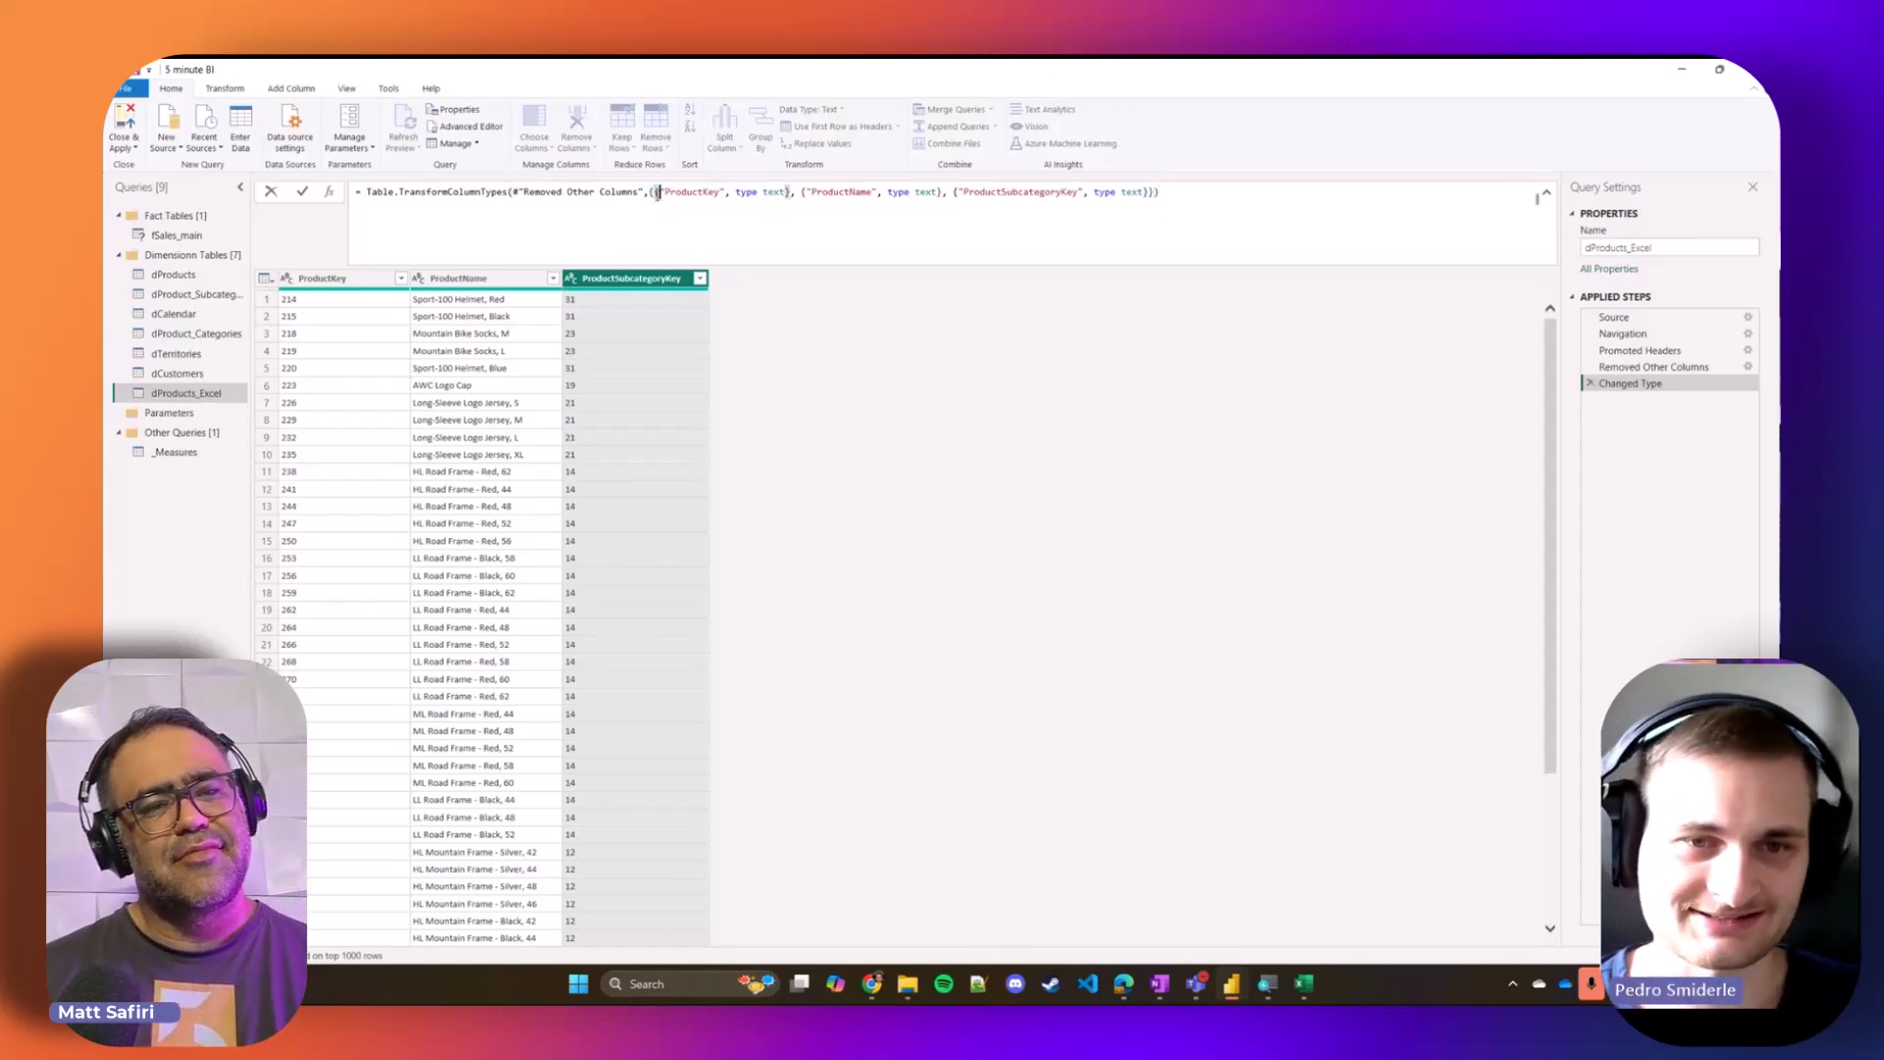
key(BackSpace)
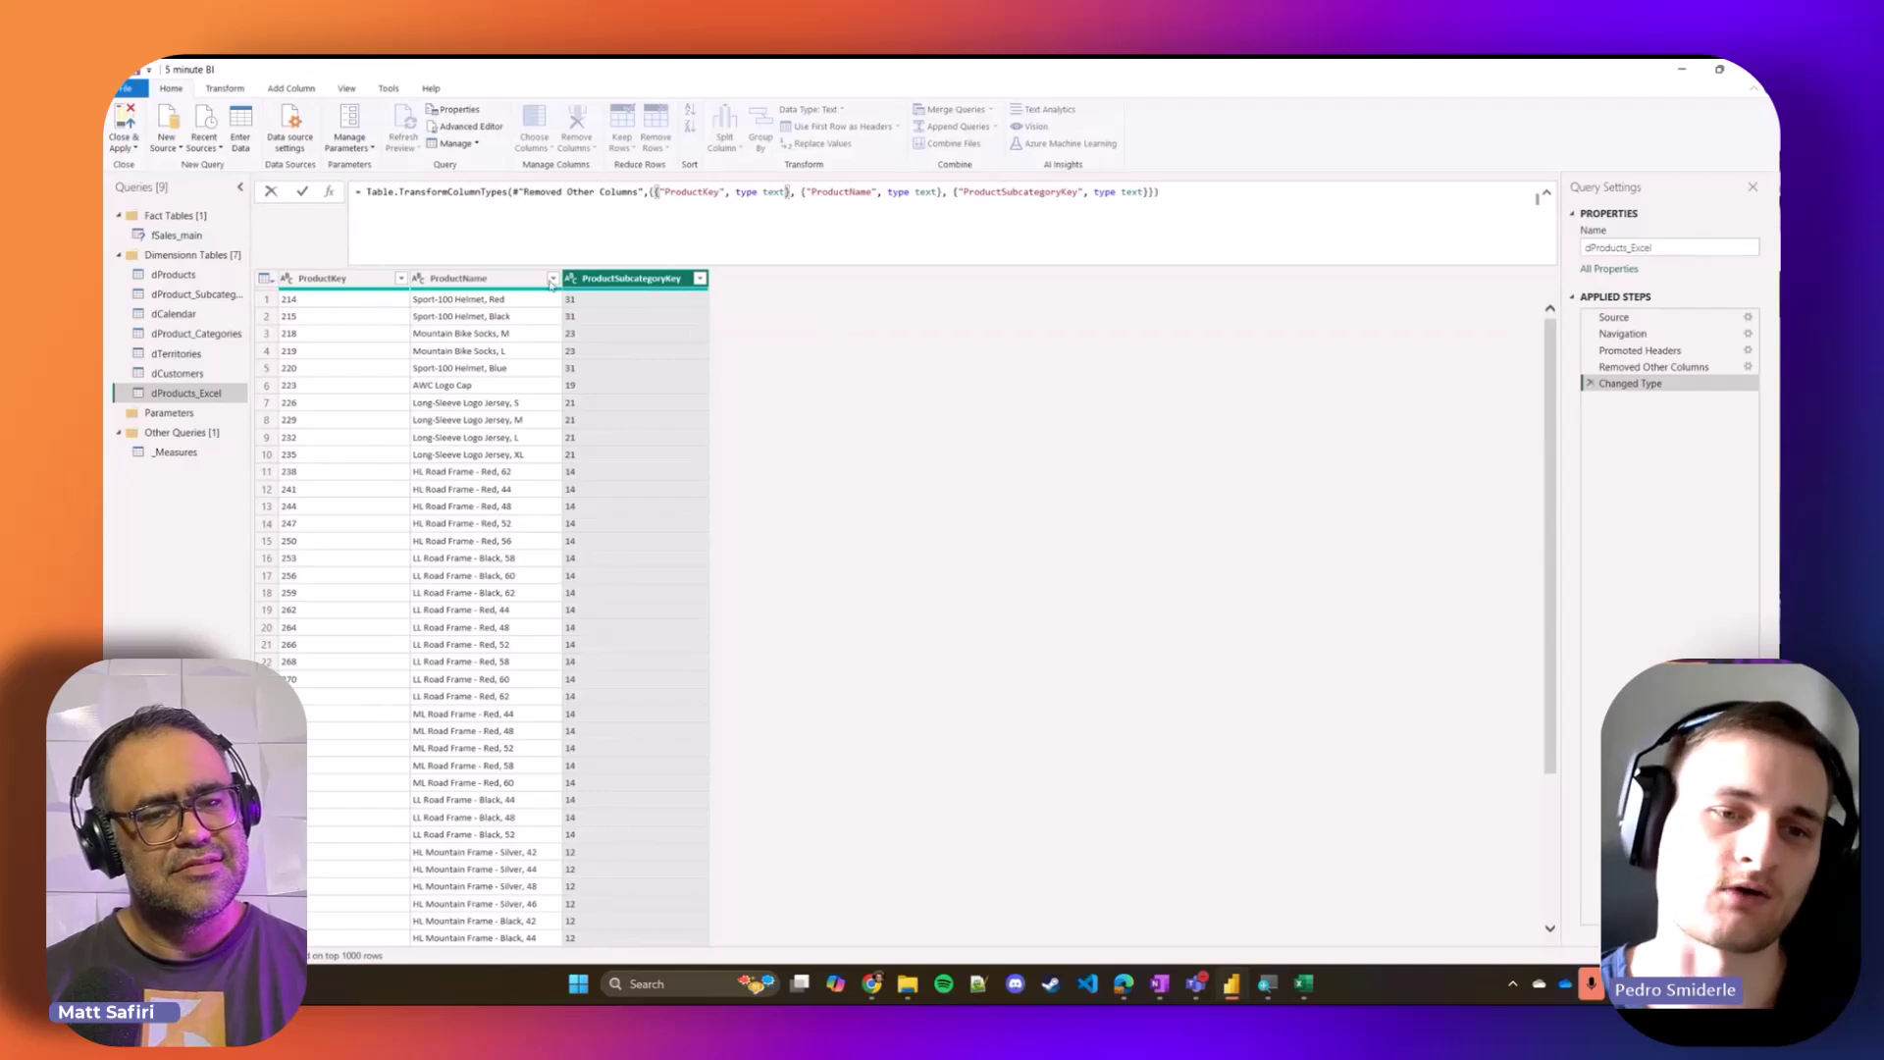
Step: Add a custom column named ProductNameUpper with the formula Text.Upper([ProductName]), and set its data type to Text
click(446, 278)
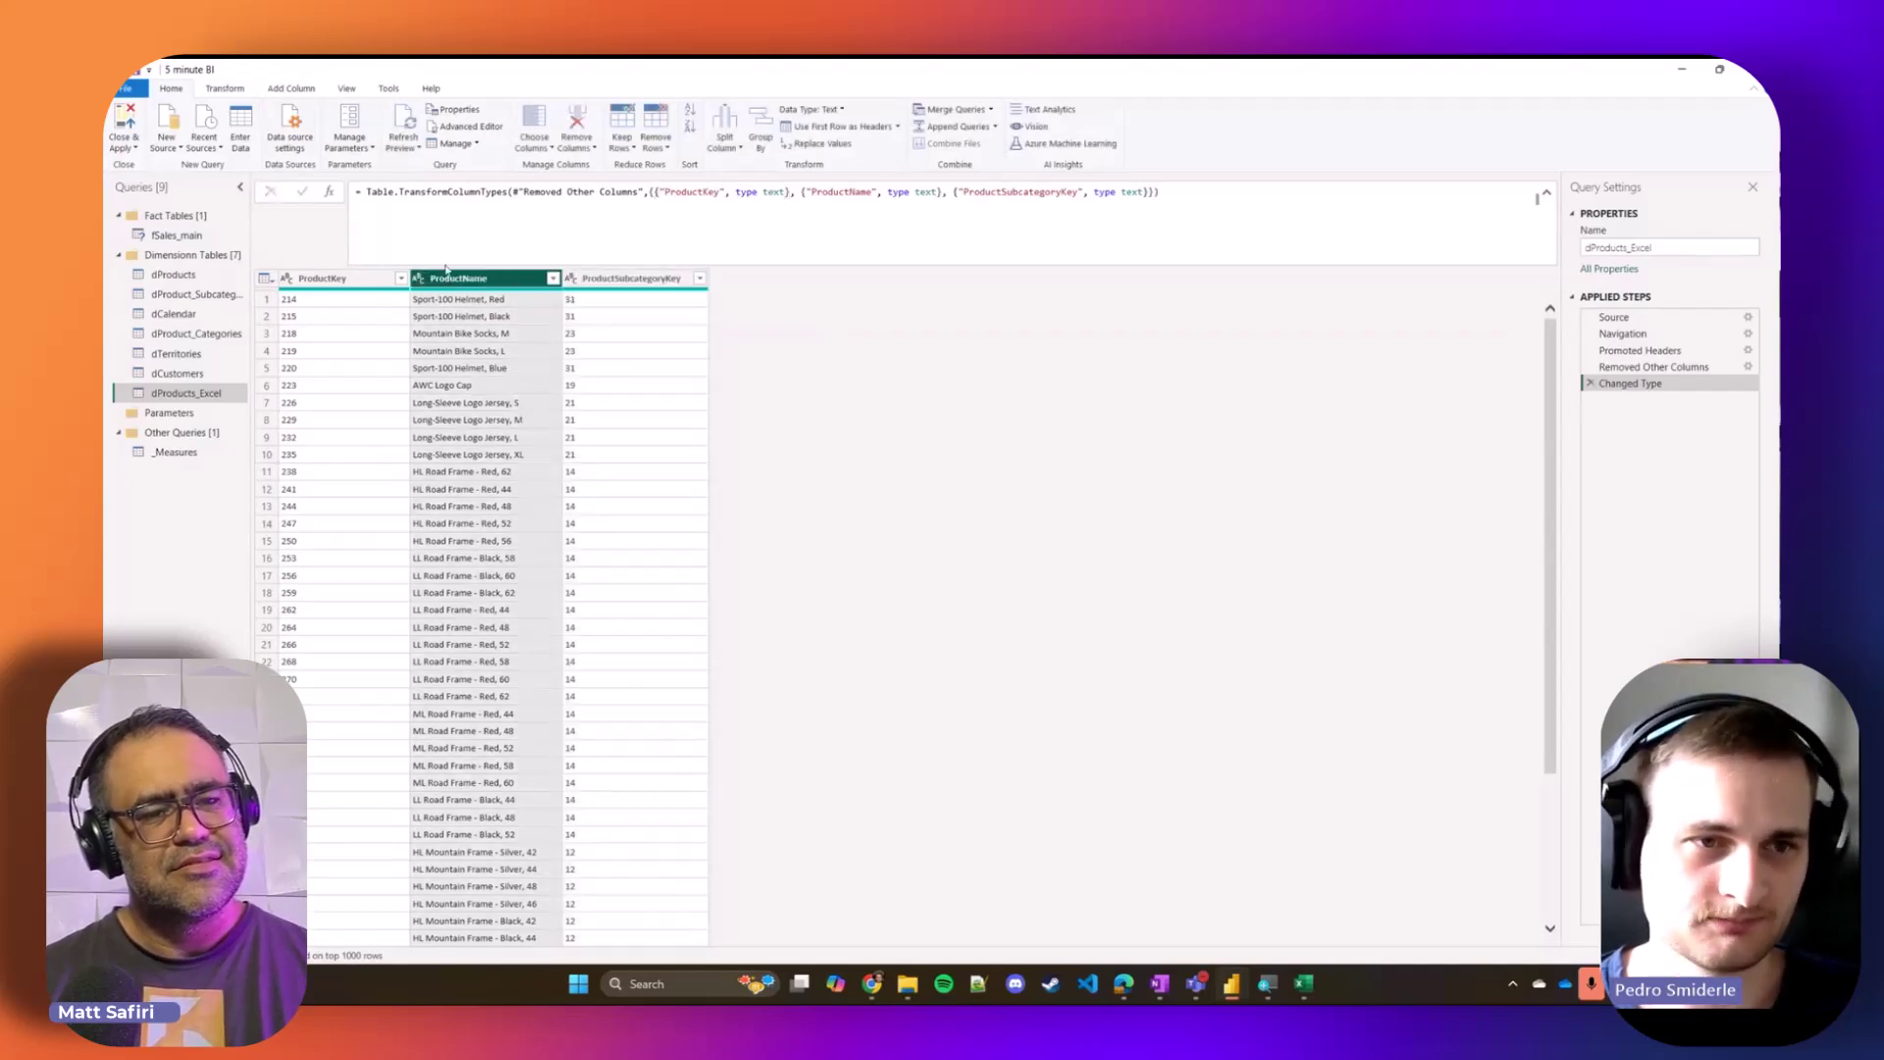
click(294, 90)
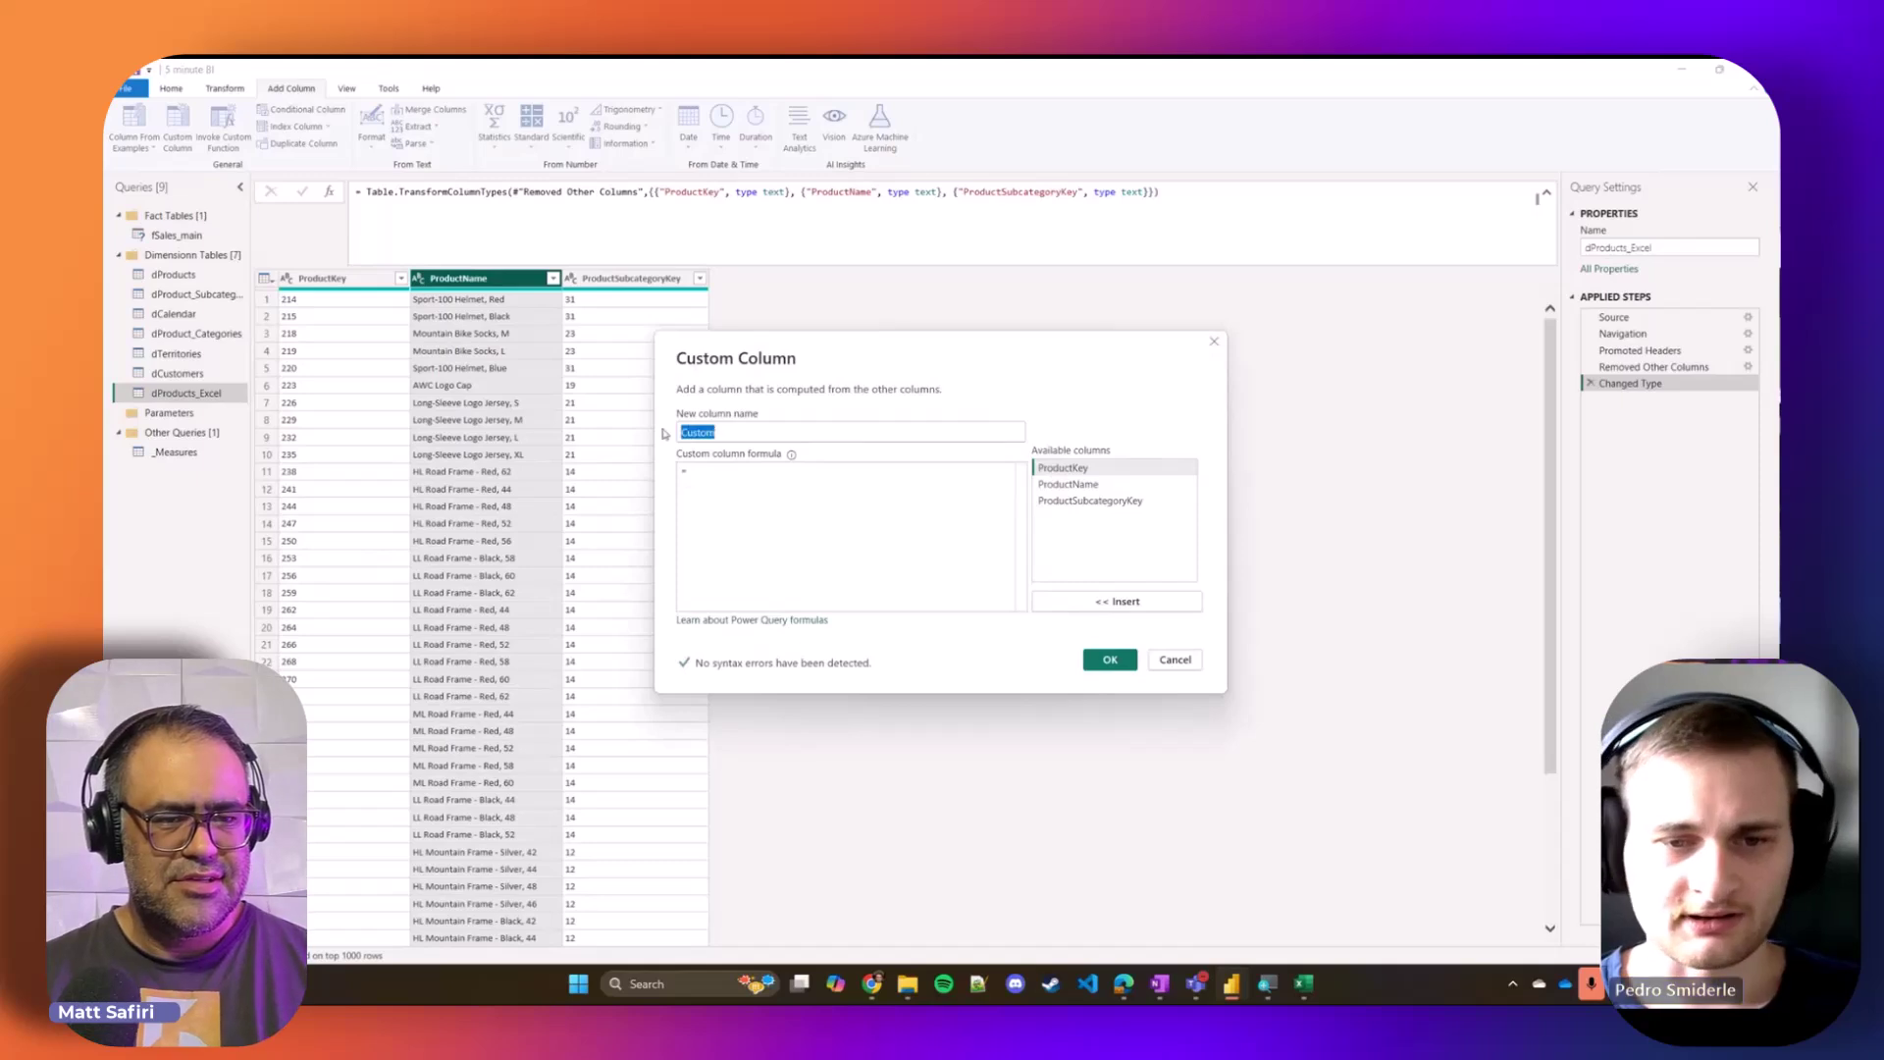
text(Prod)
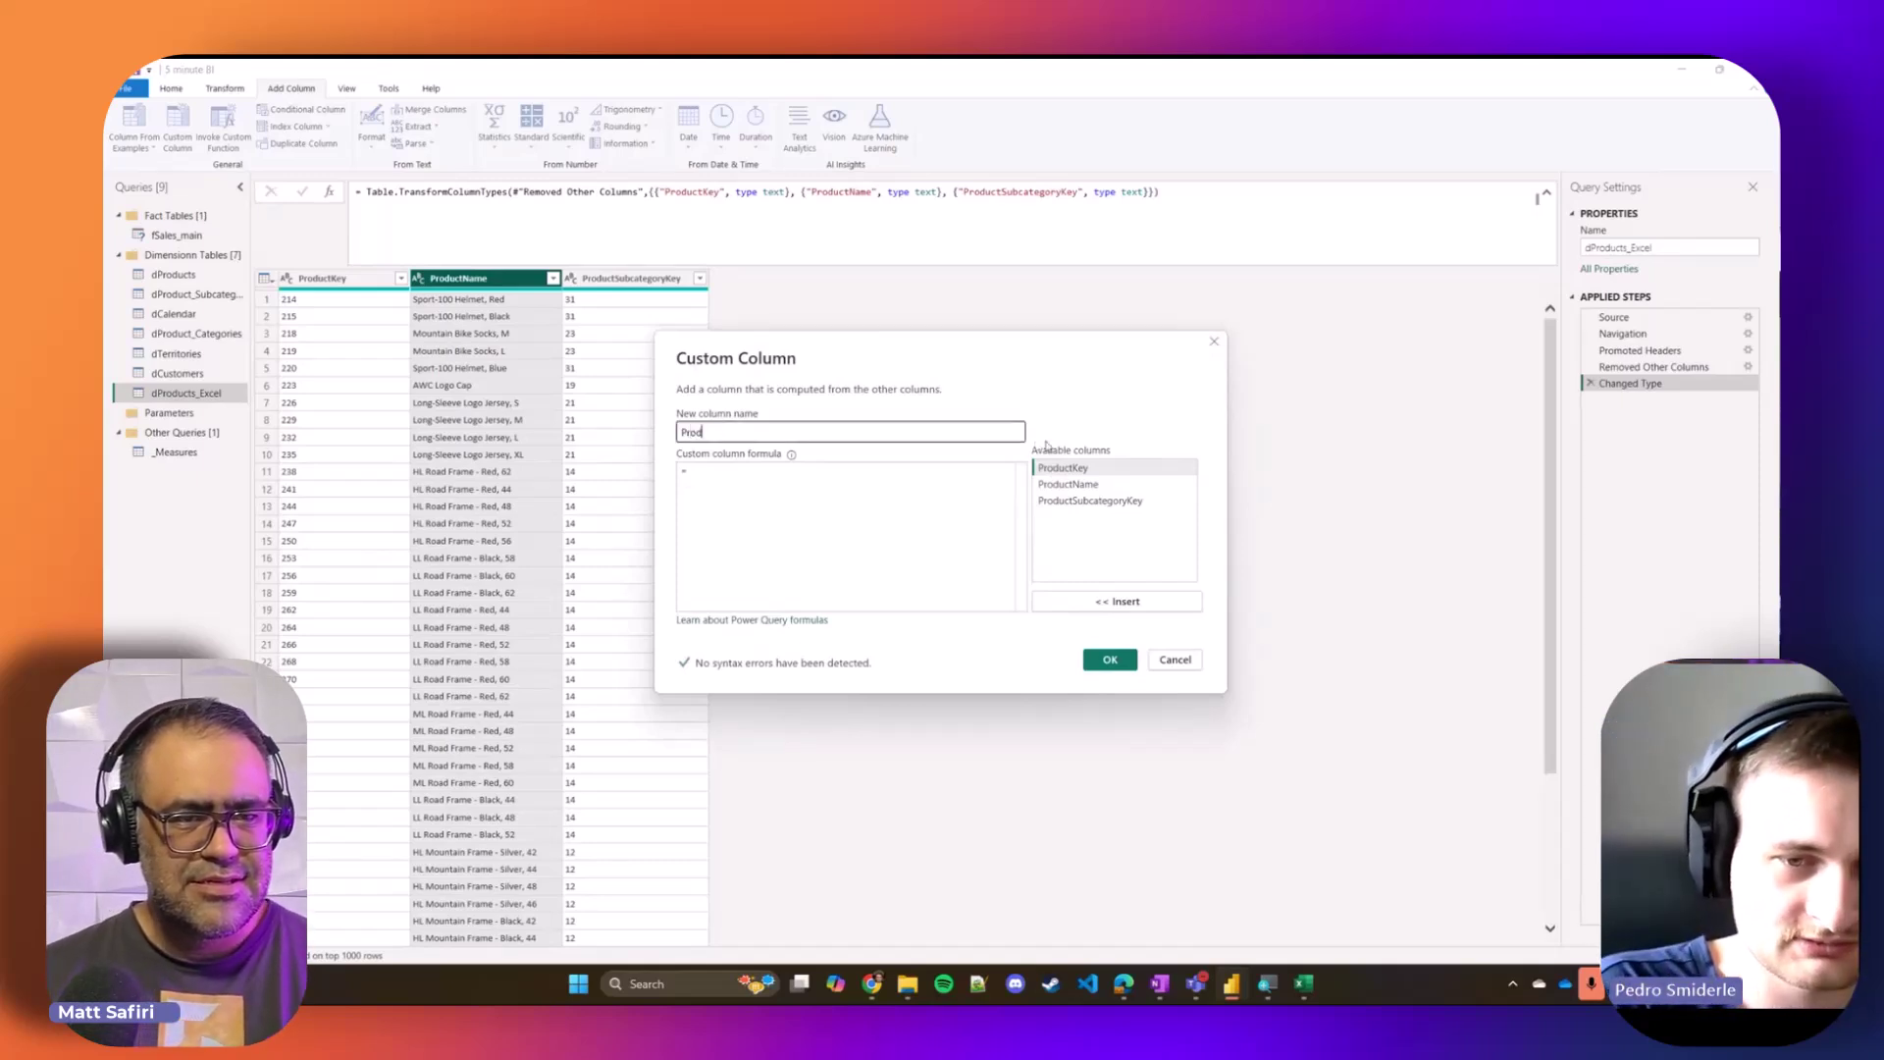
text(uctNameUpper)
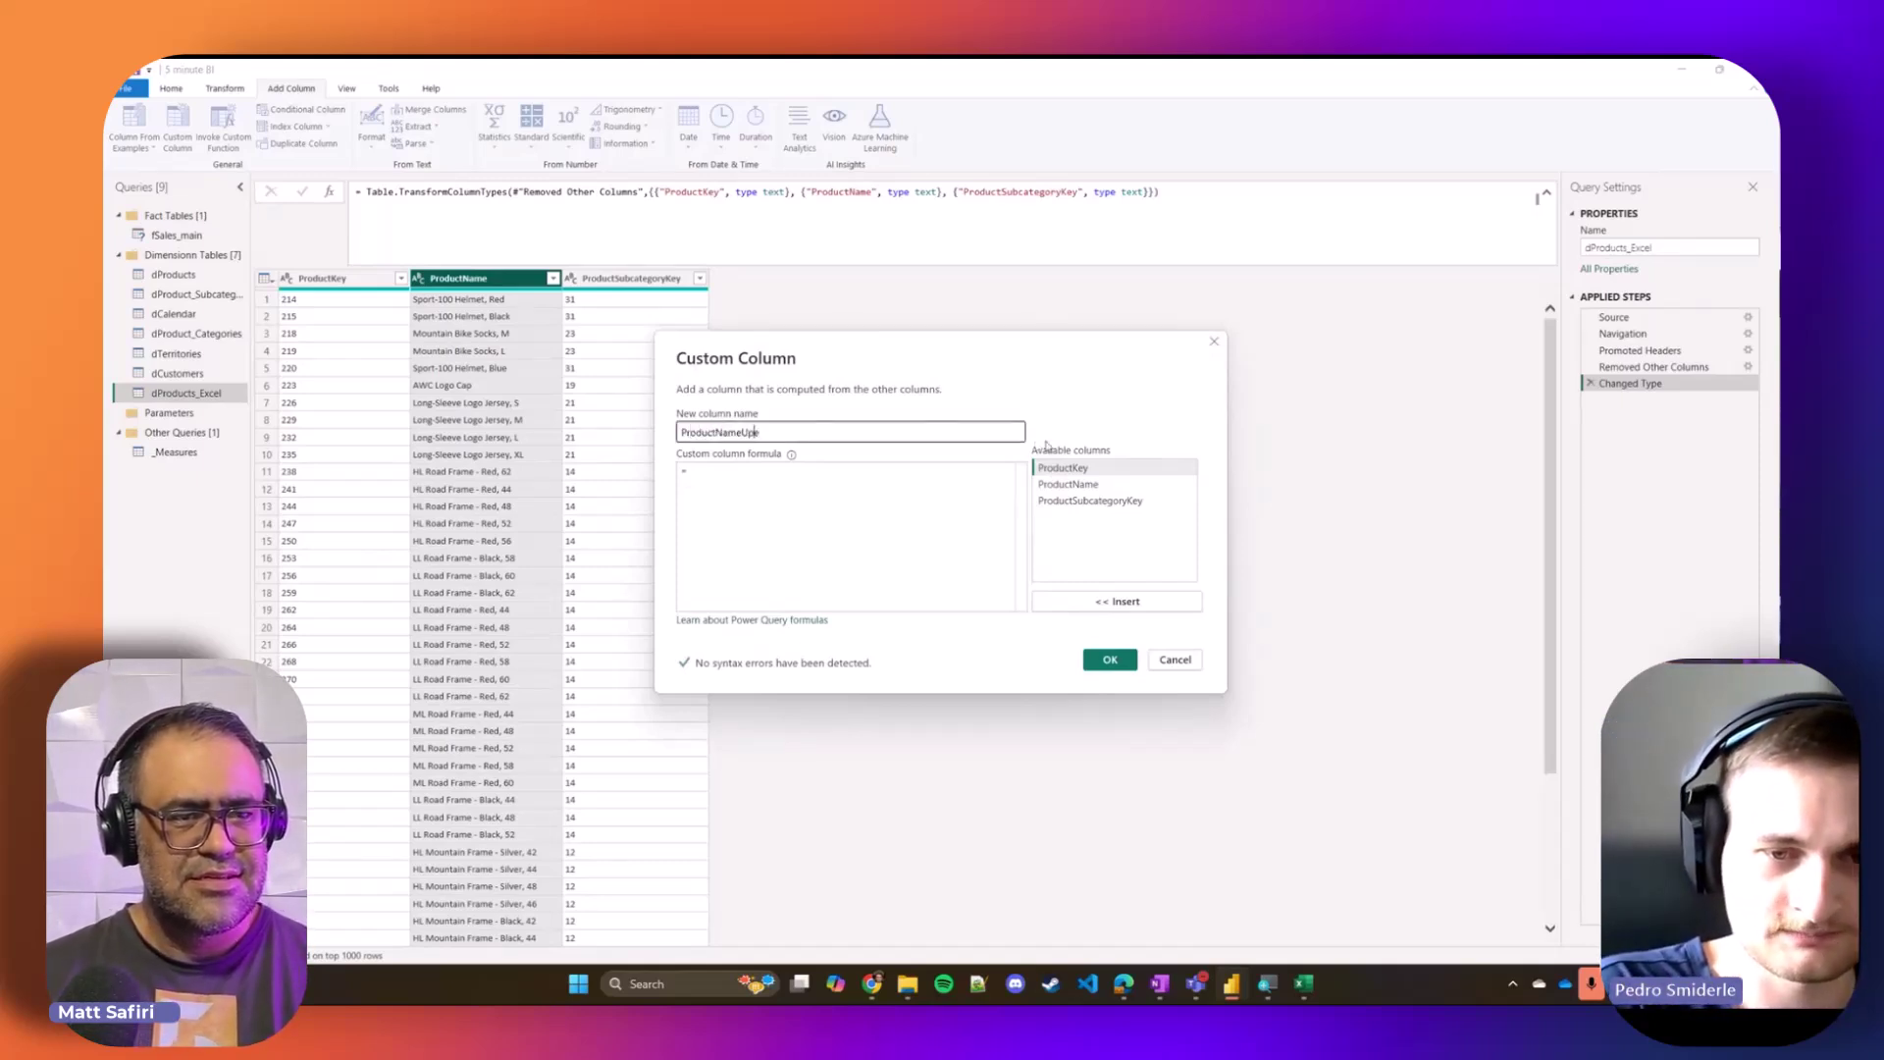
click(813, 474)
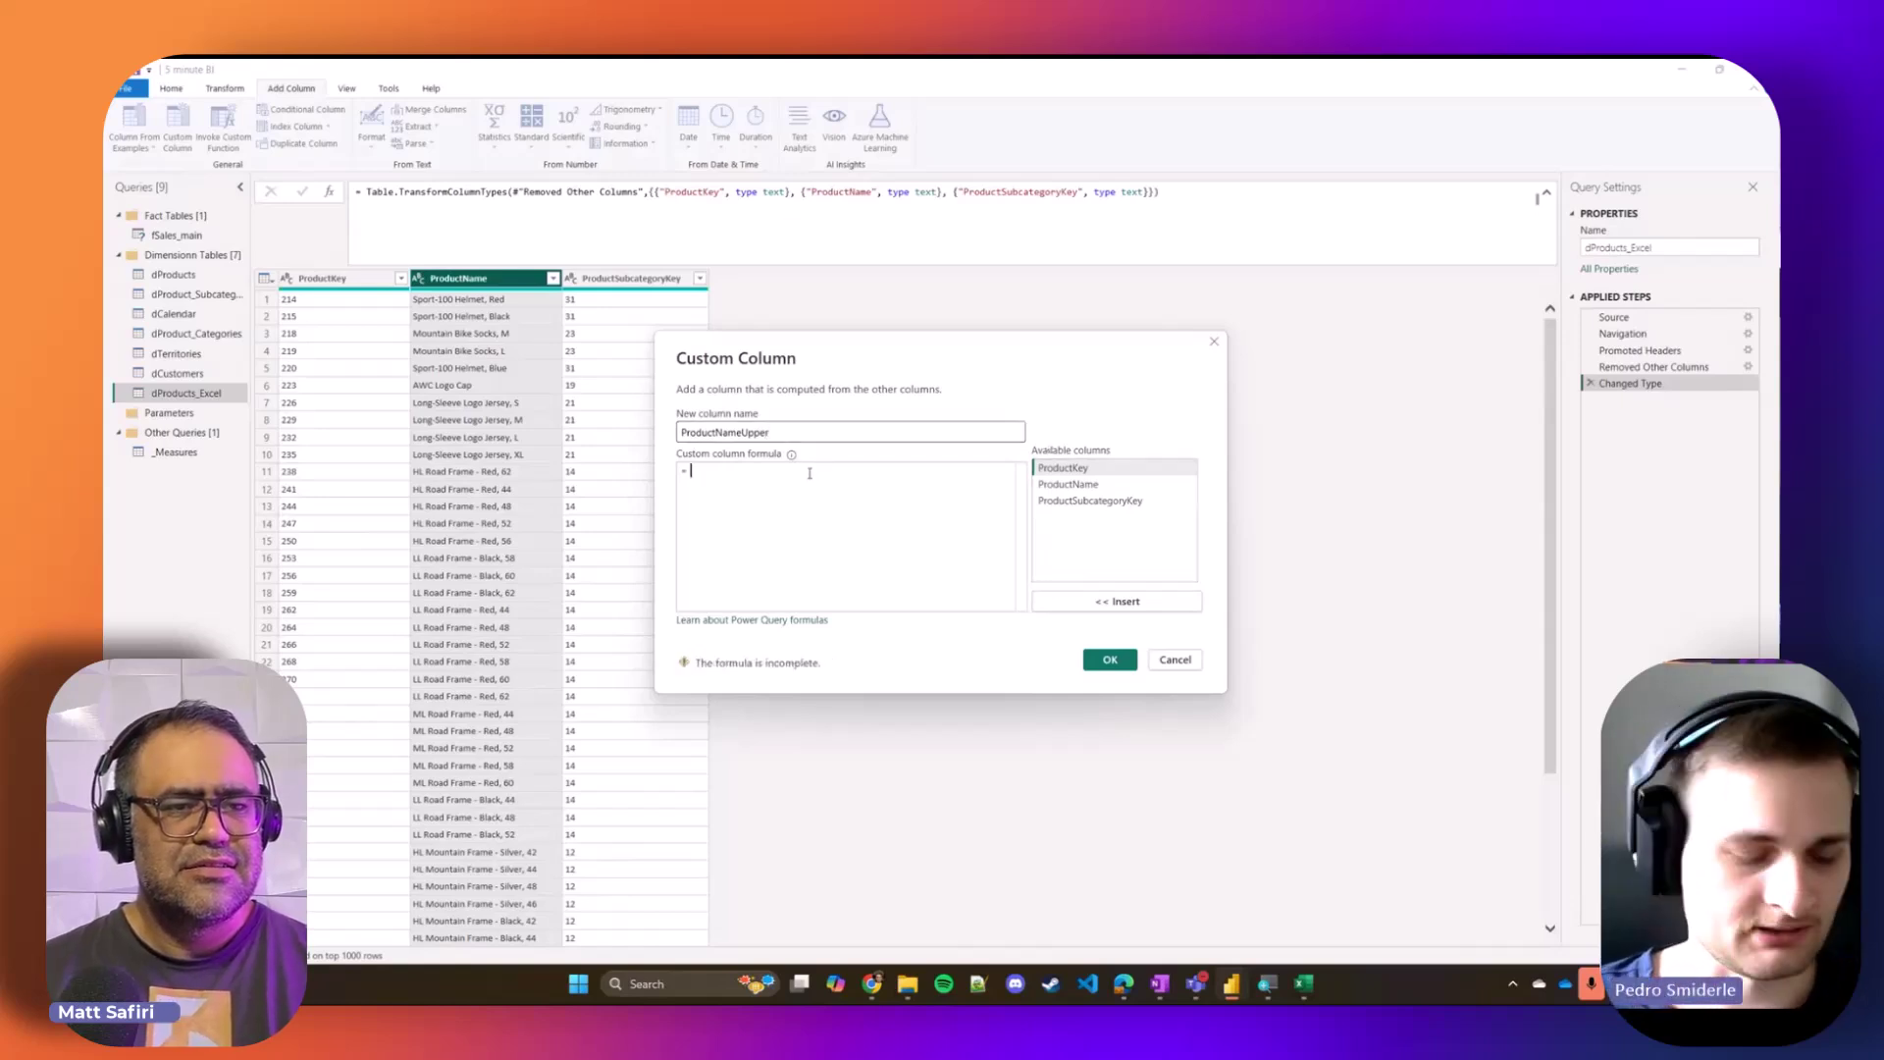
text(text)
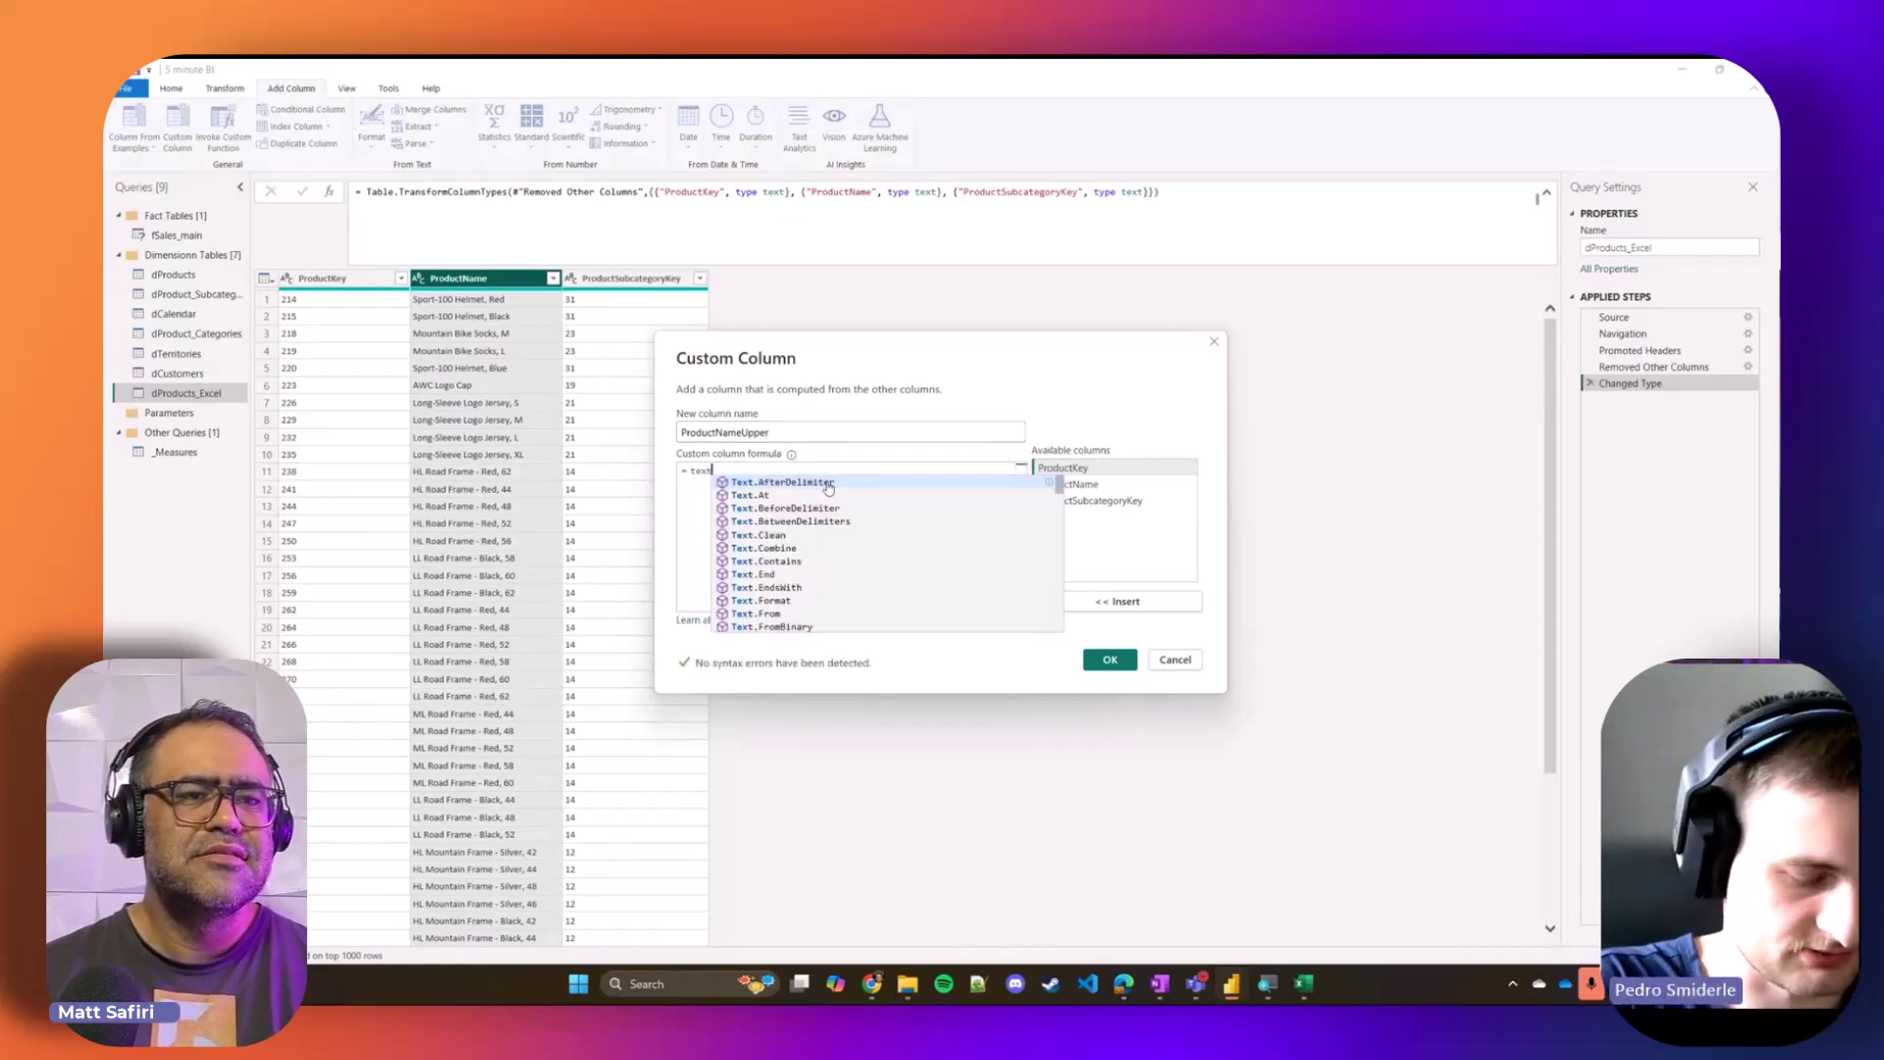
text(.upp)
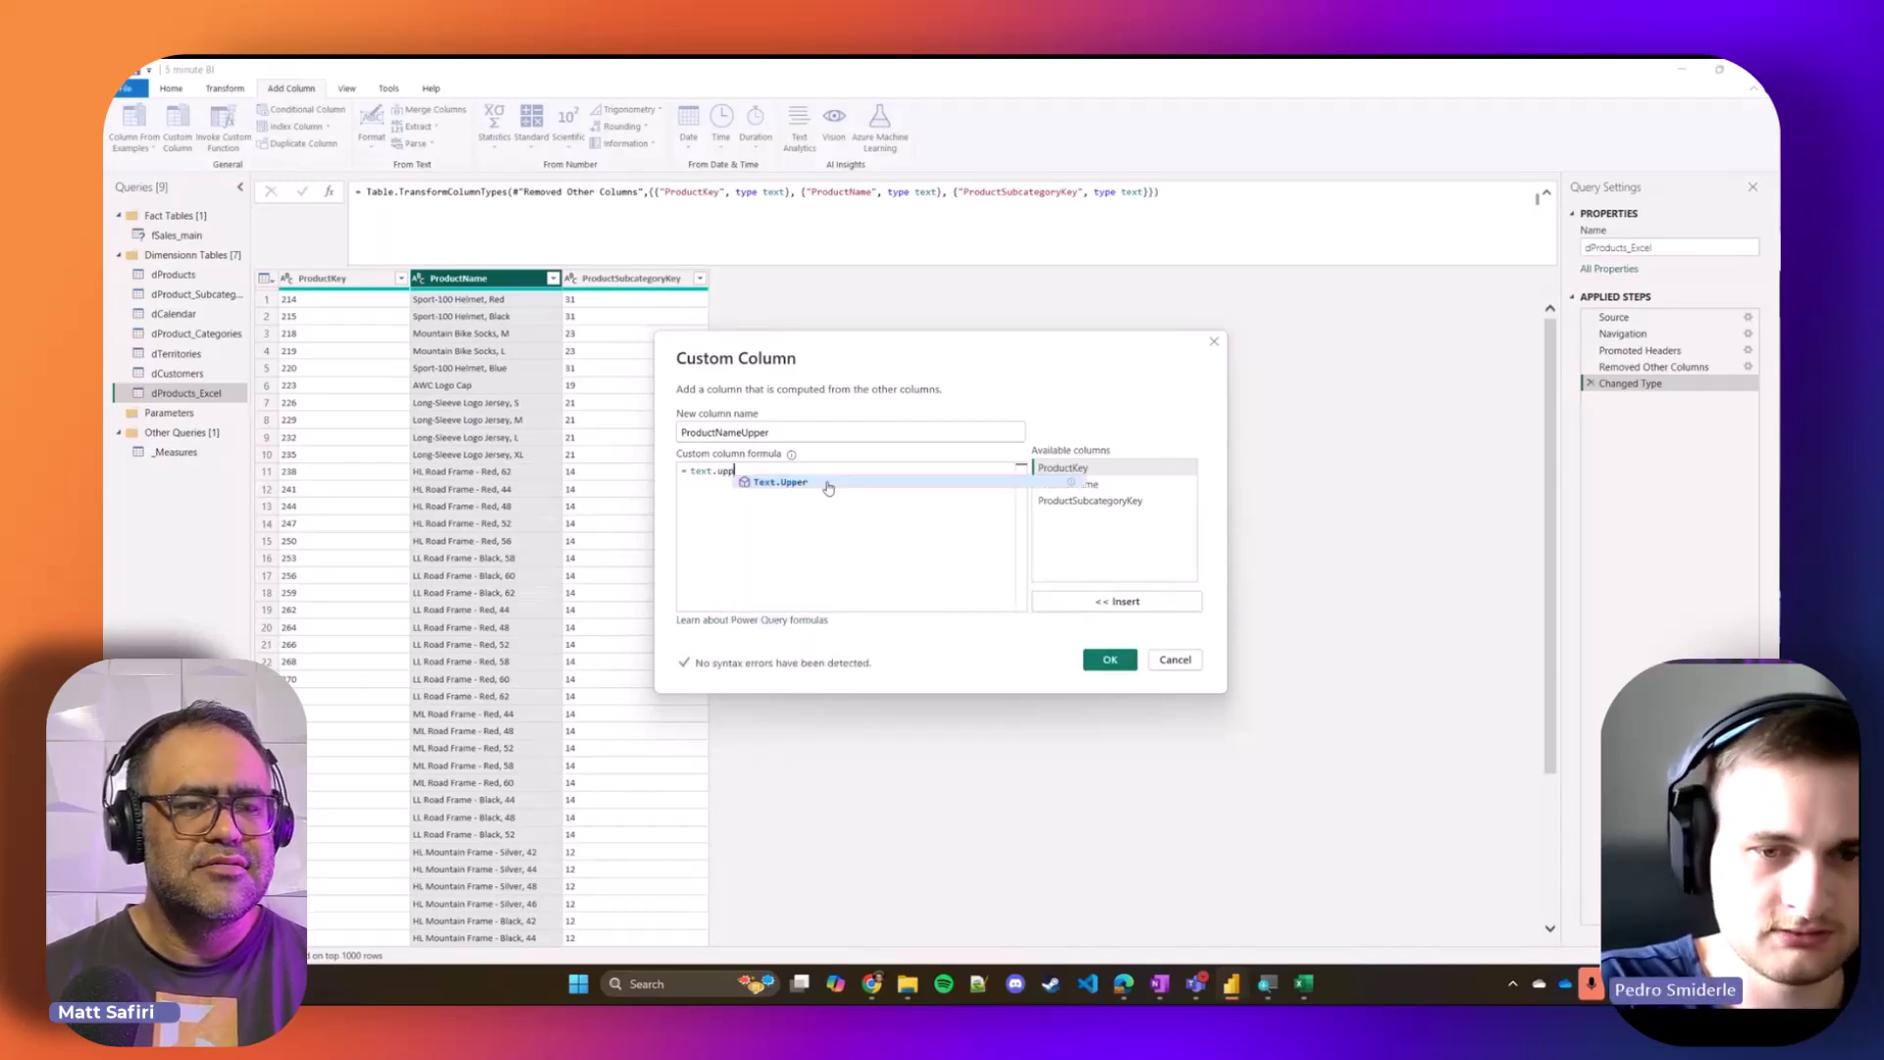
key(Tab)
text(()
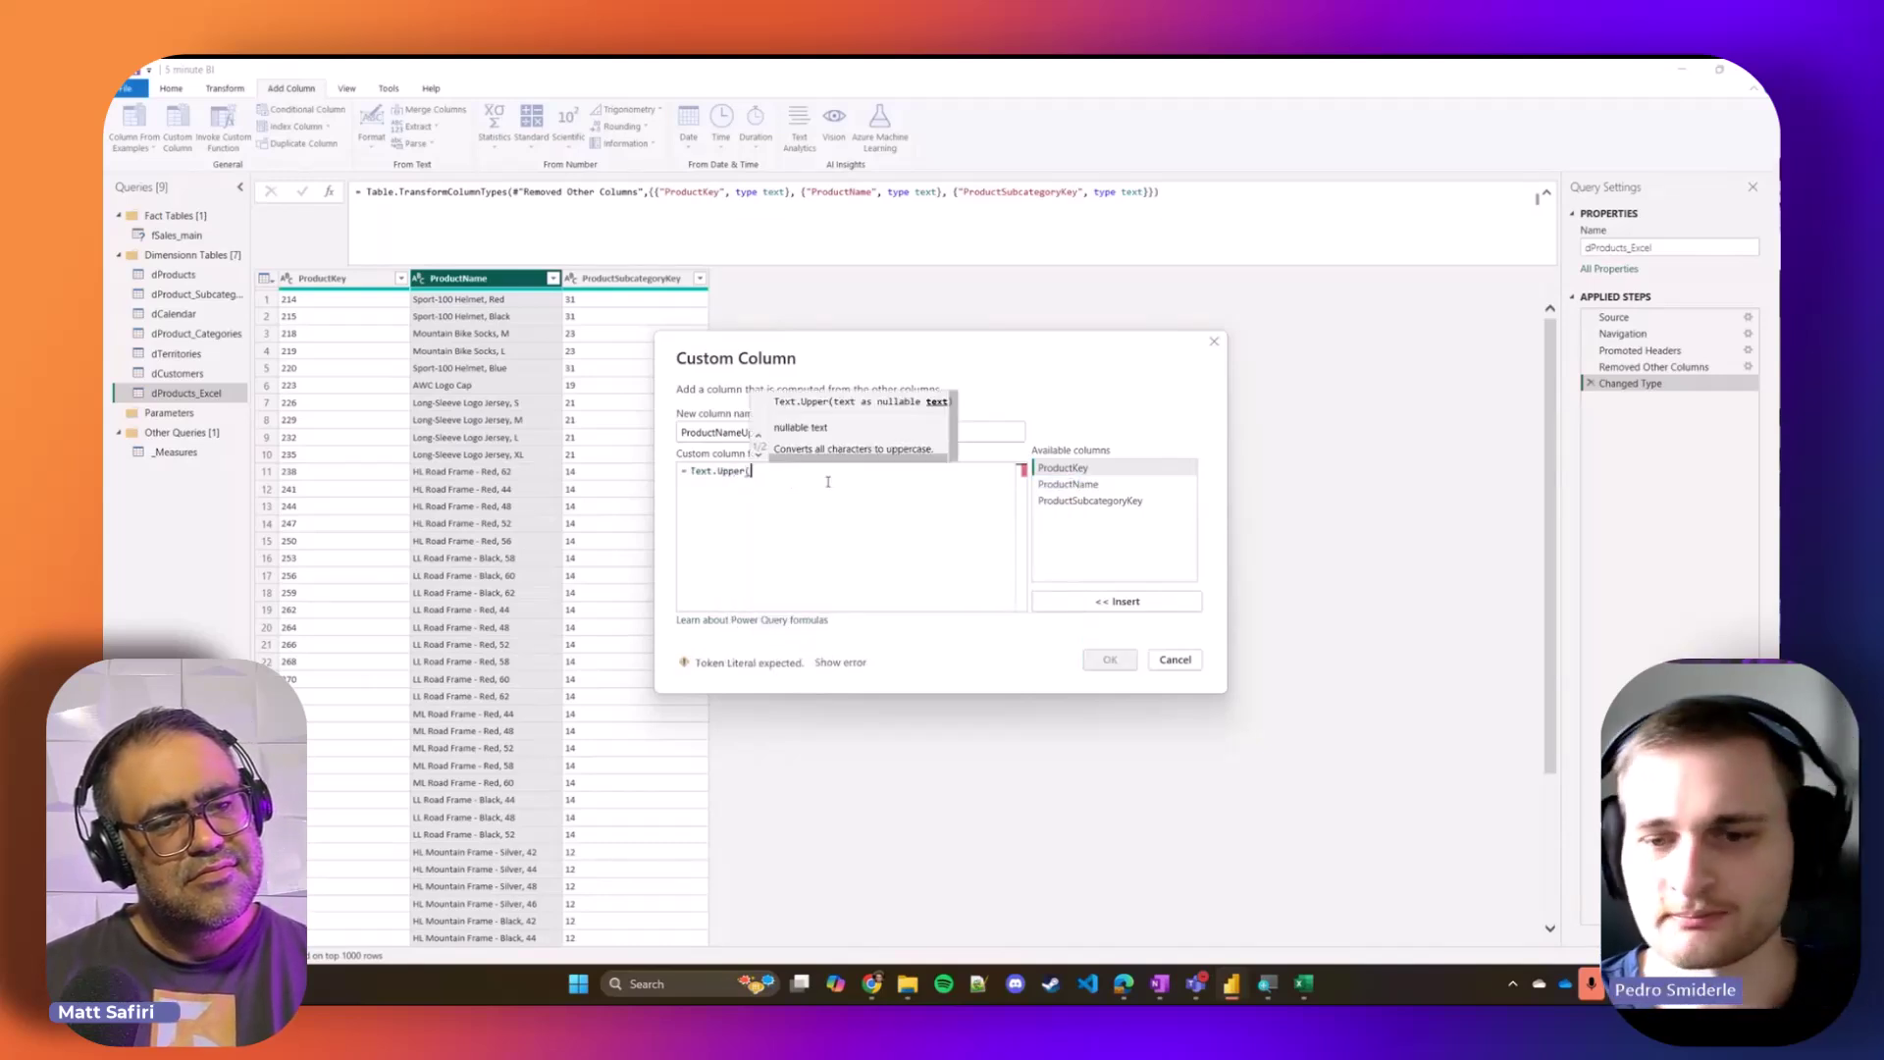
click(1079, 485)
double_click(1087, 484)
text())
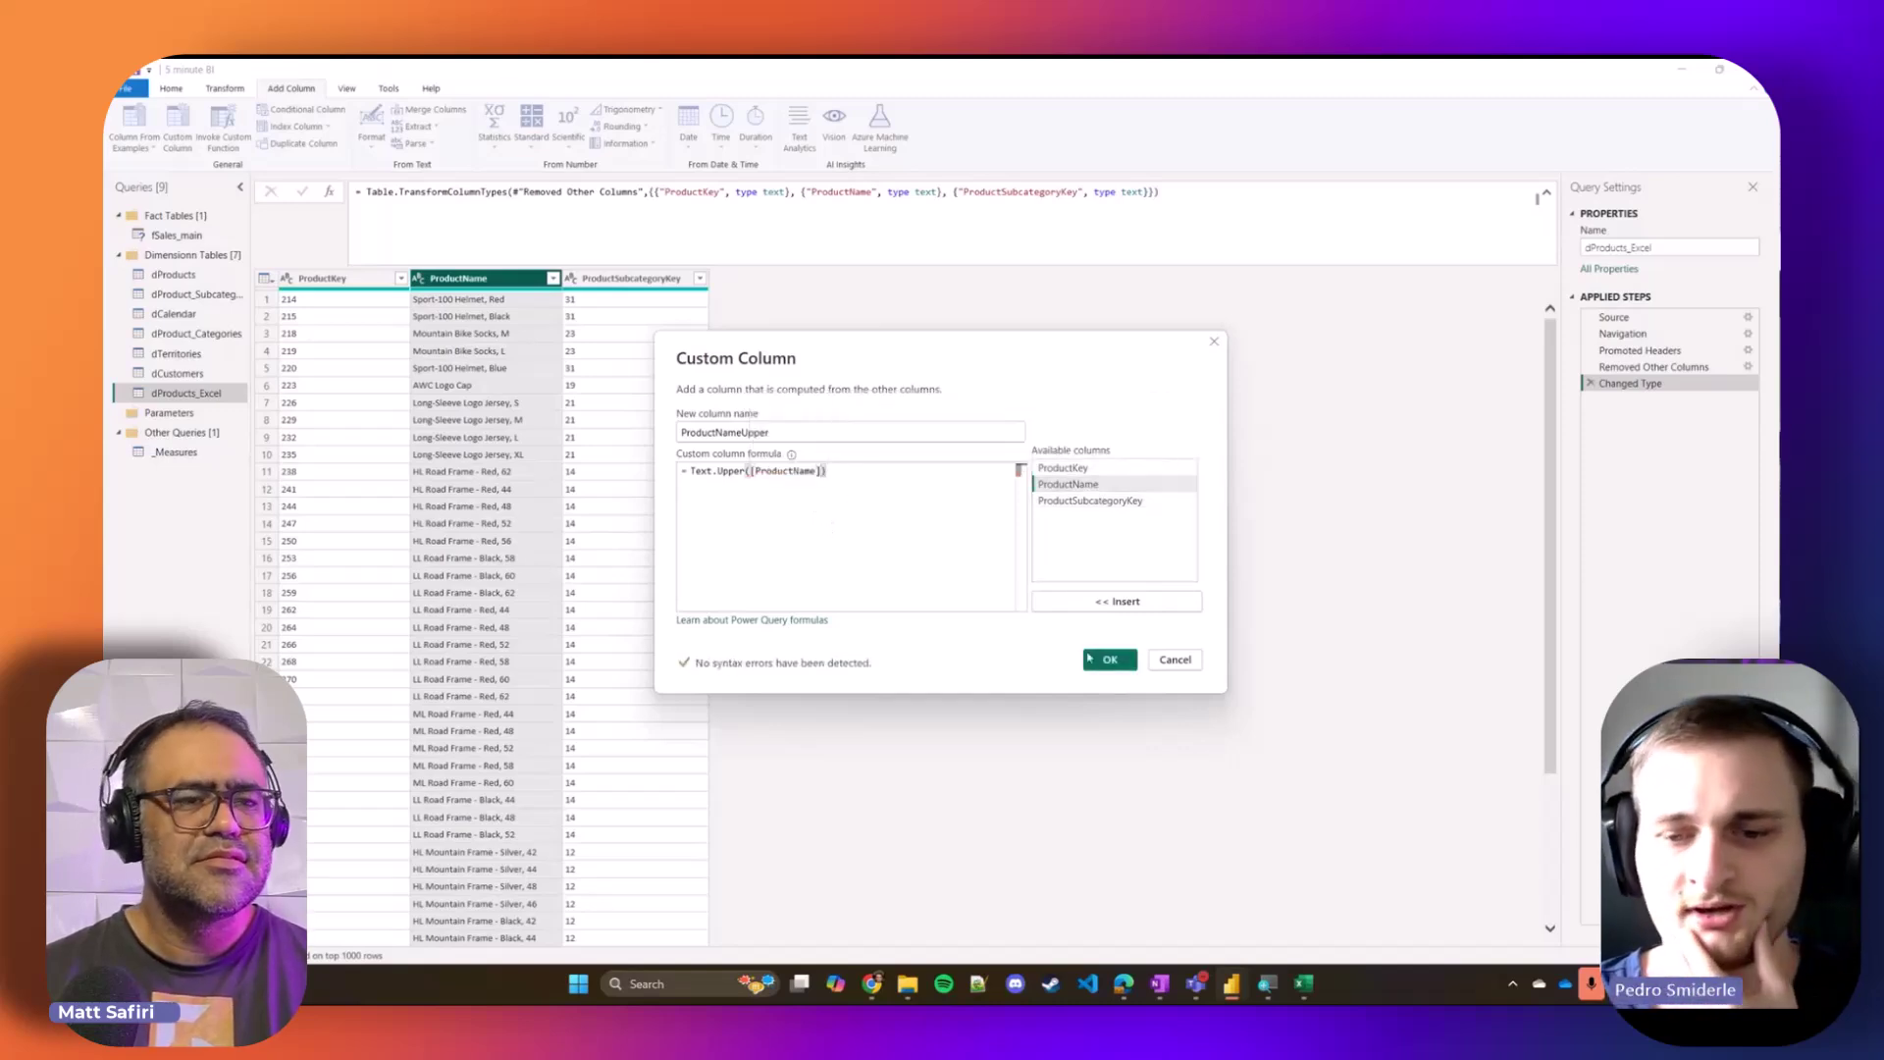
click(1110, 660)
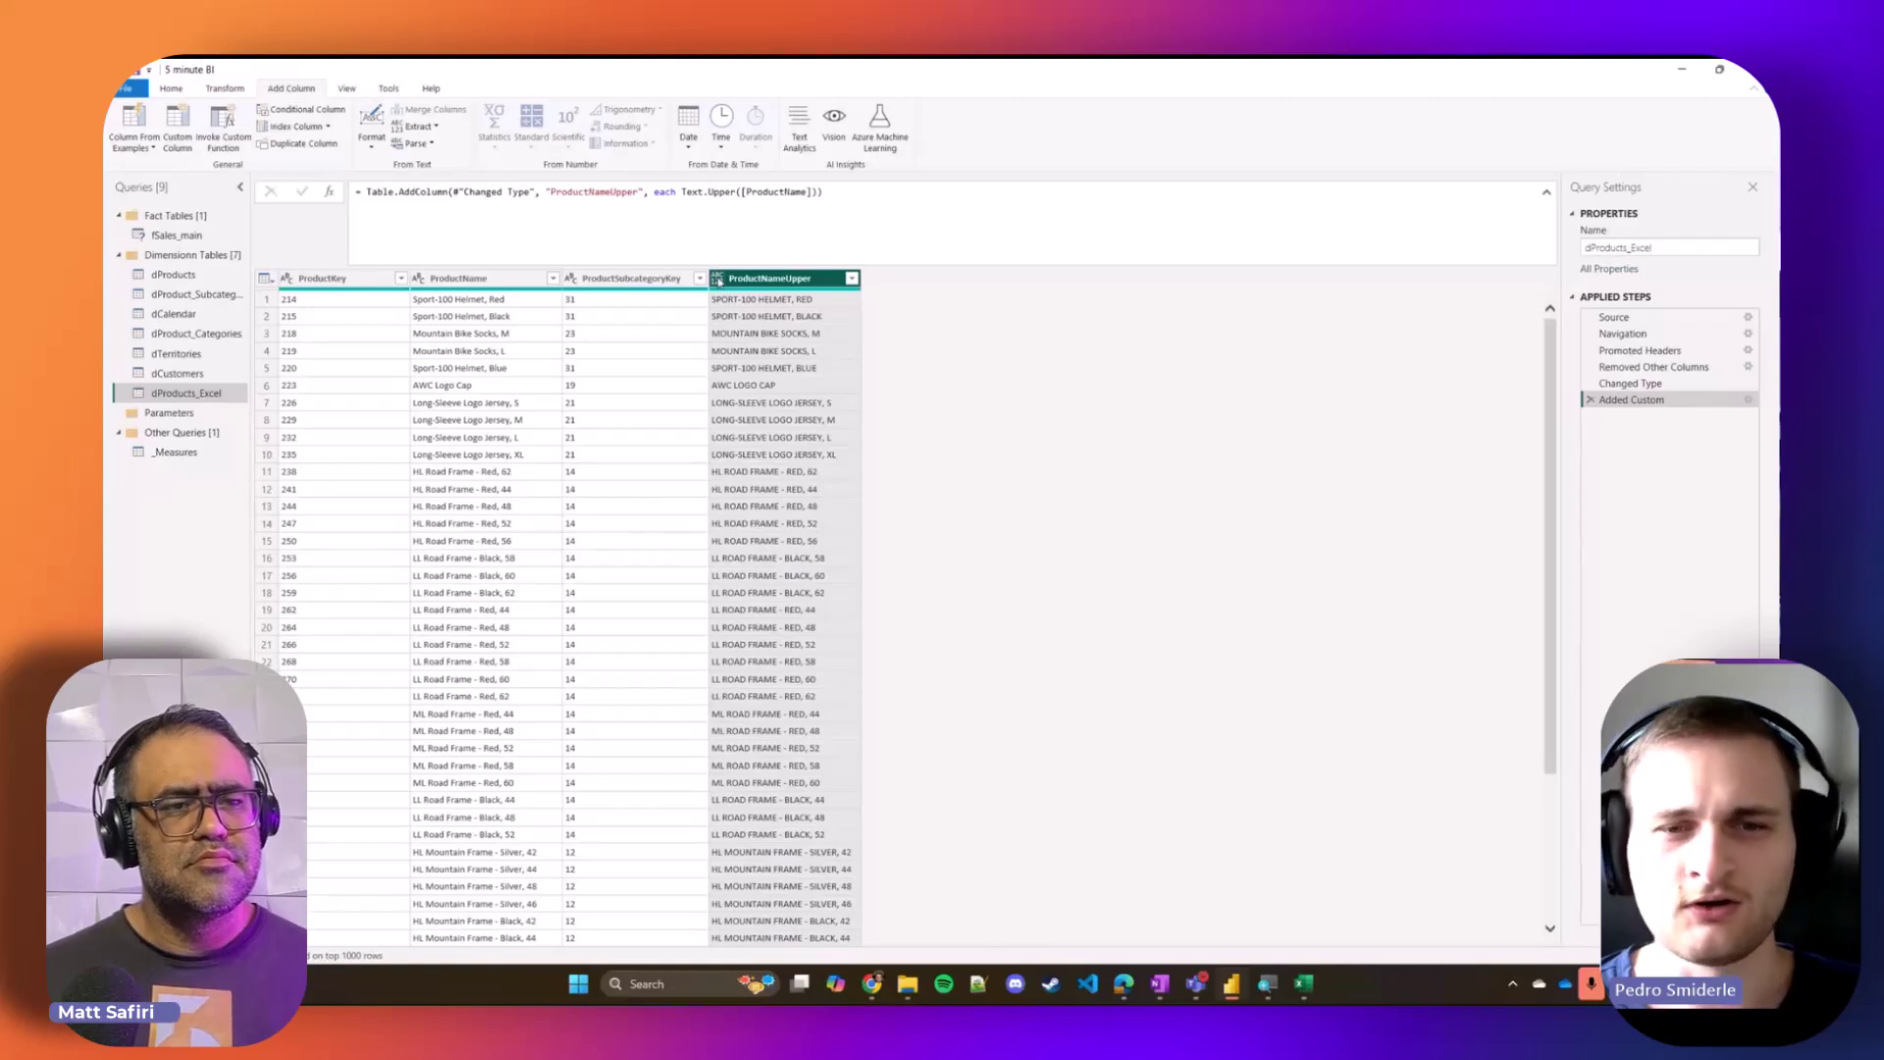
click(717, 280)
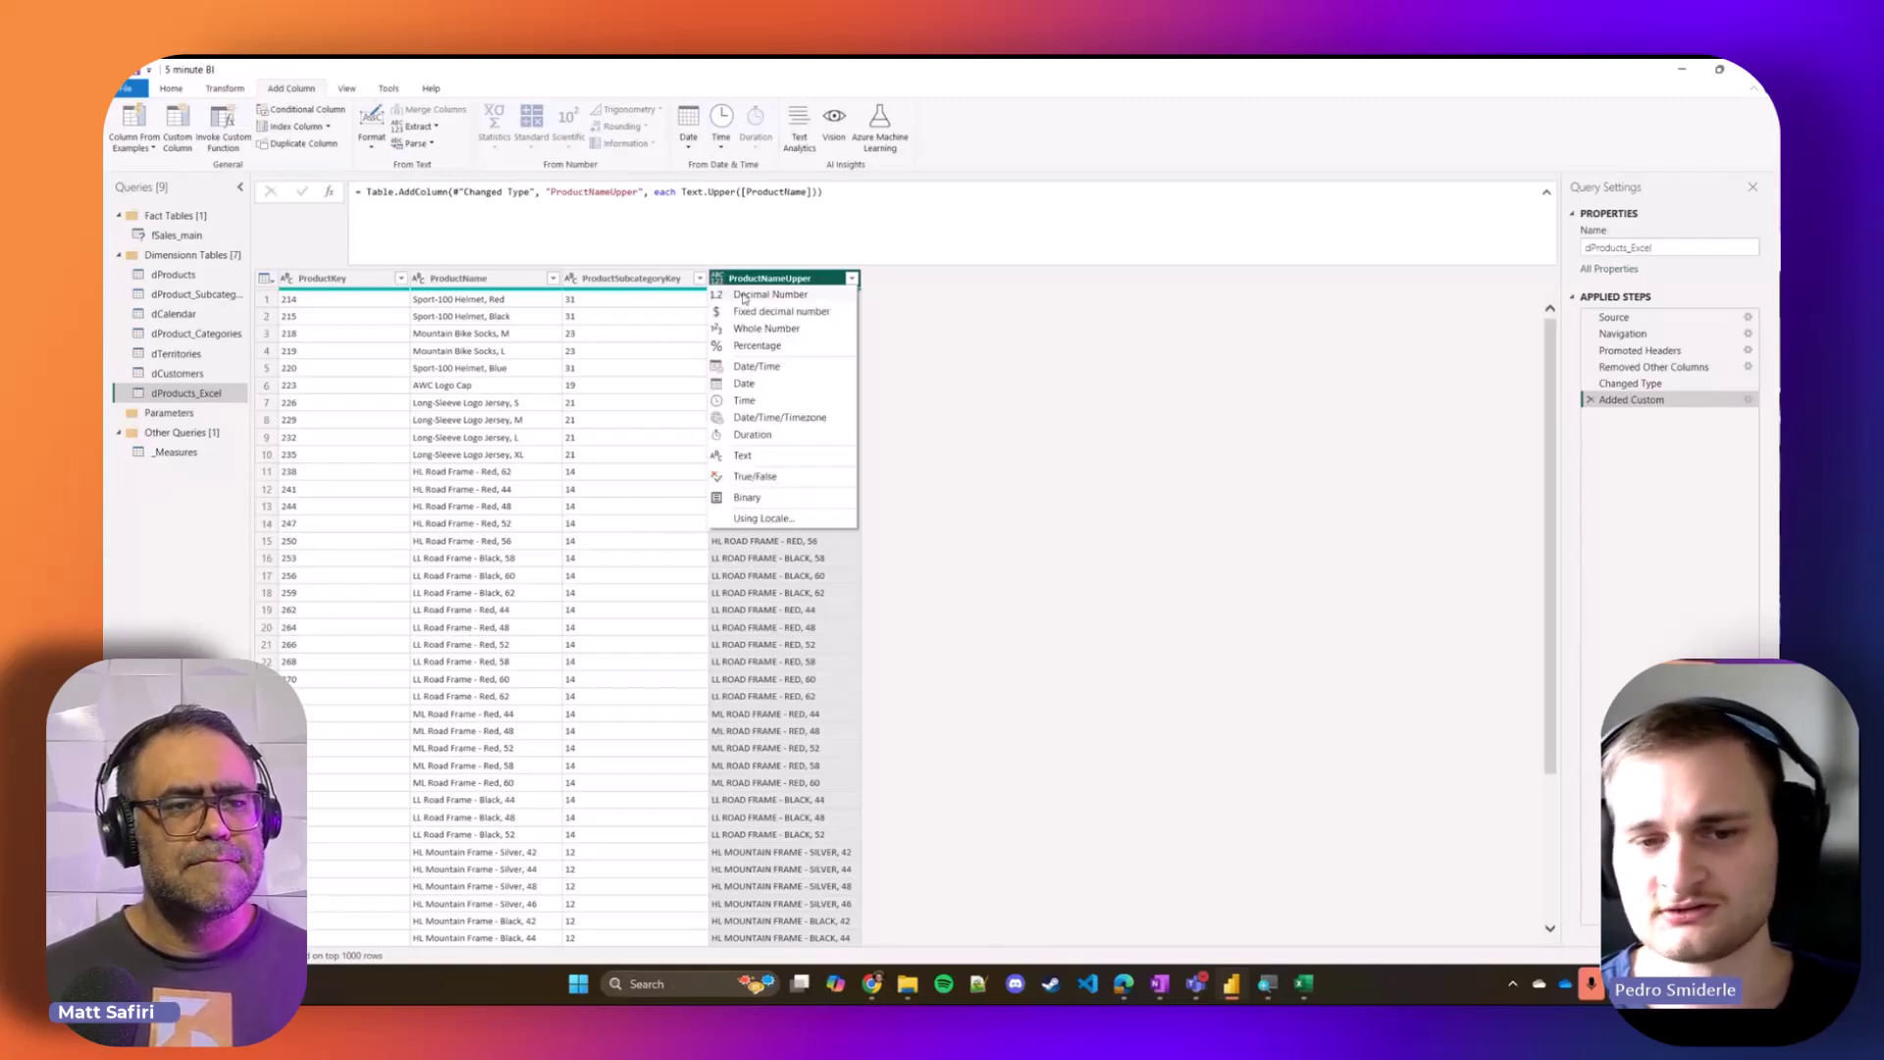
click(746, 456)
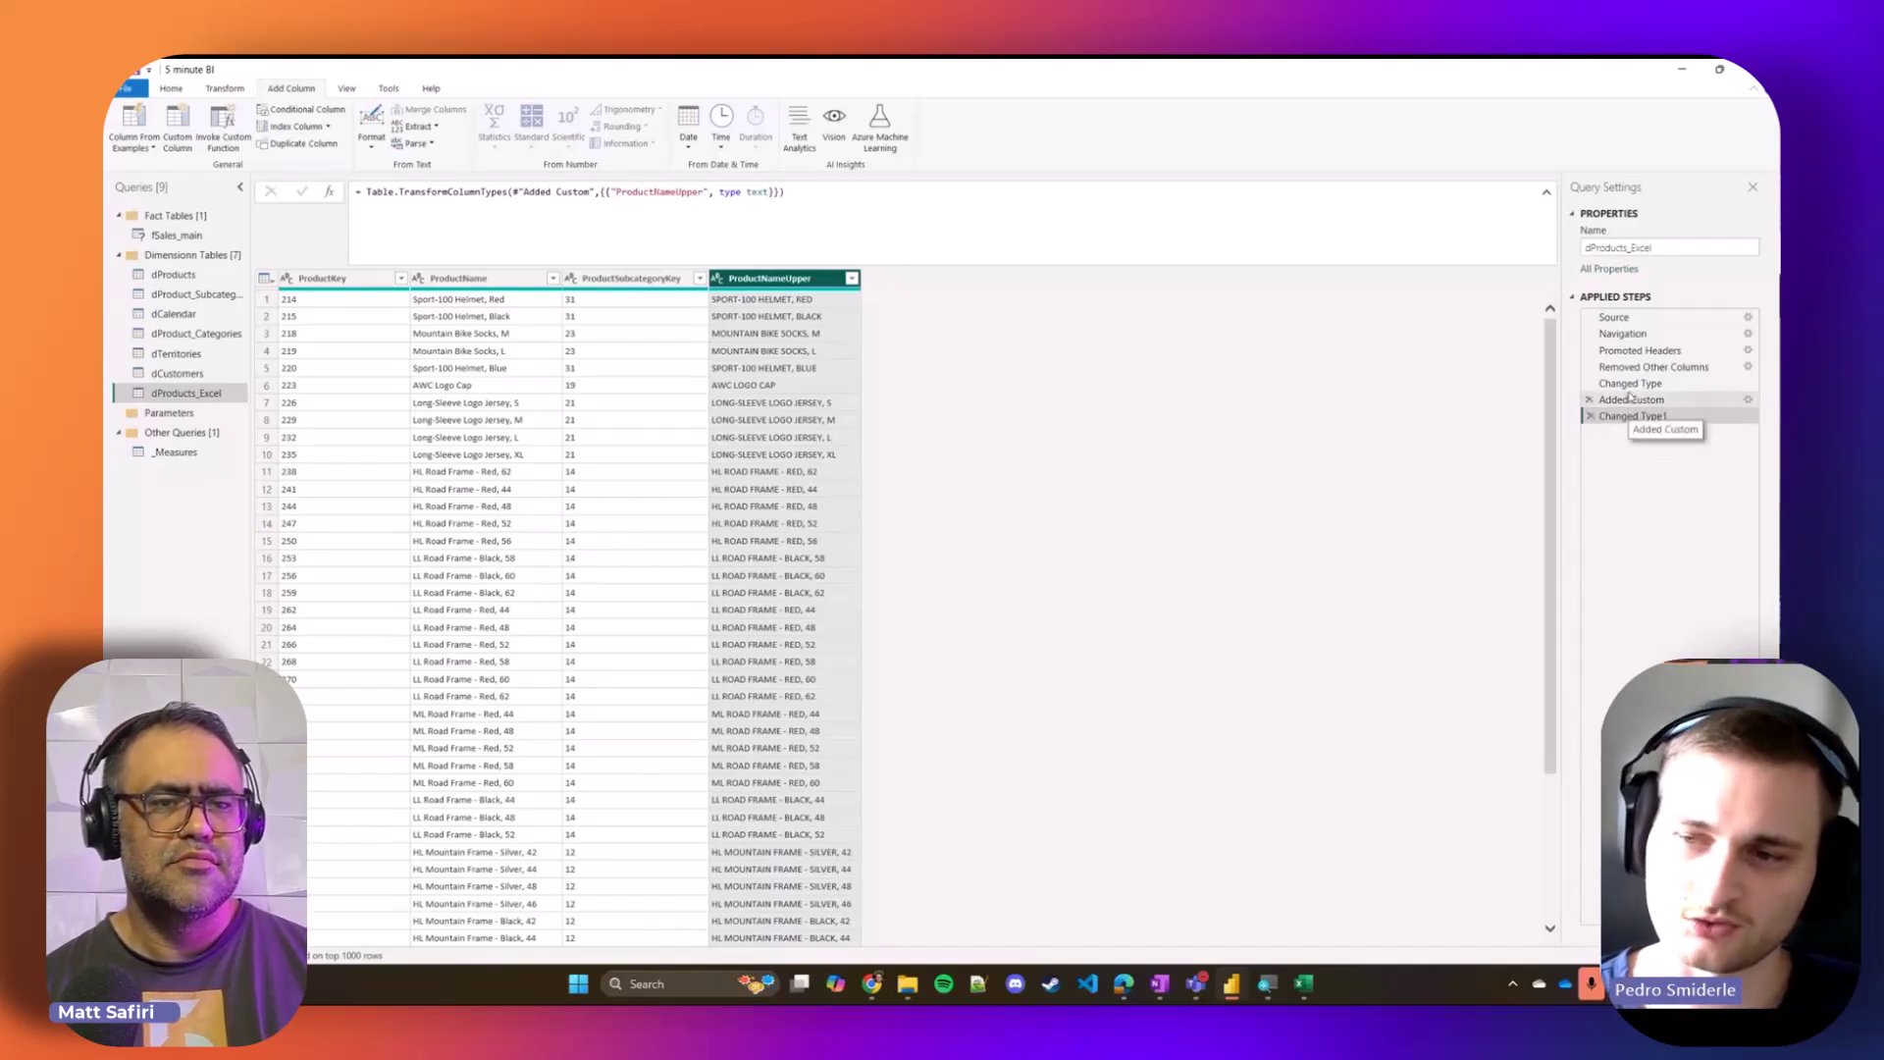
Step: Extend the Table.AddColumn formula of the Added Custom step with type text as the column type argument
click(1631, 398)
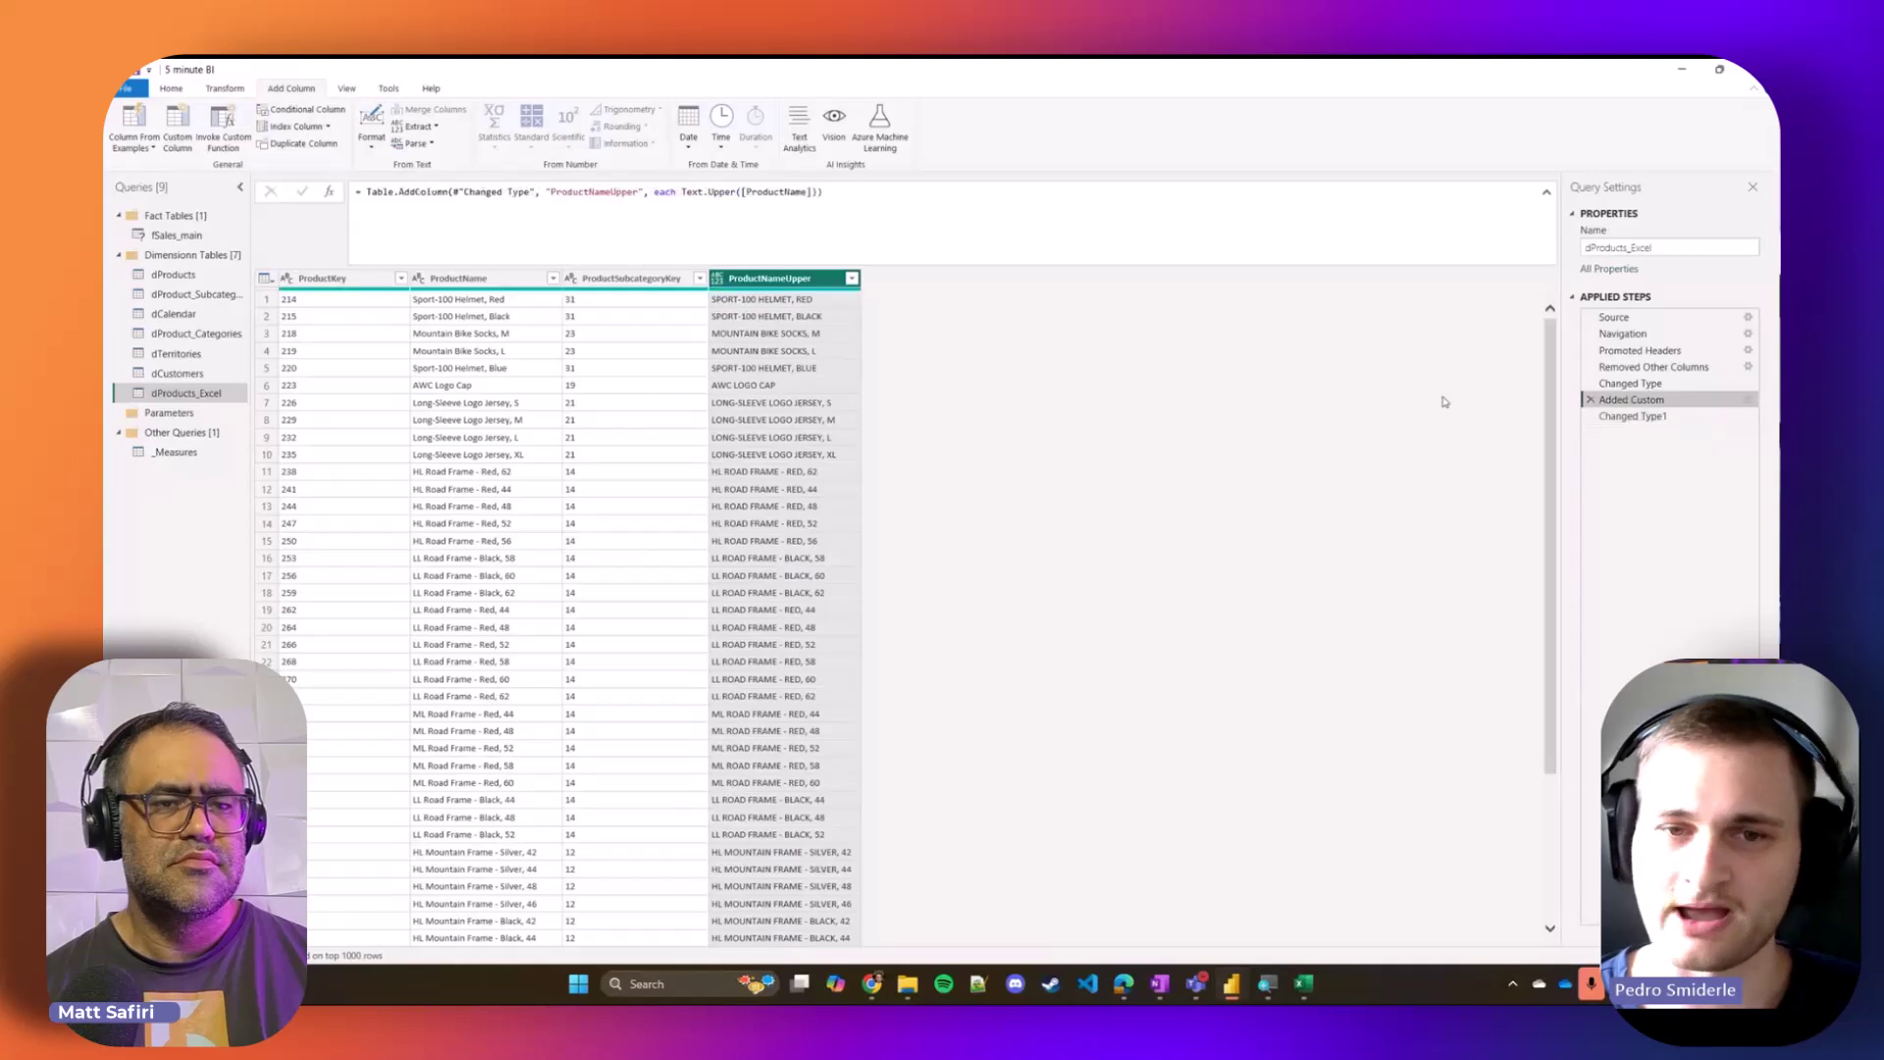
click(392, 192)
key(ctrl+a)
click(813, 192)
key(Right)
text(, type)
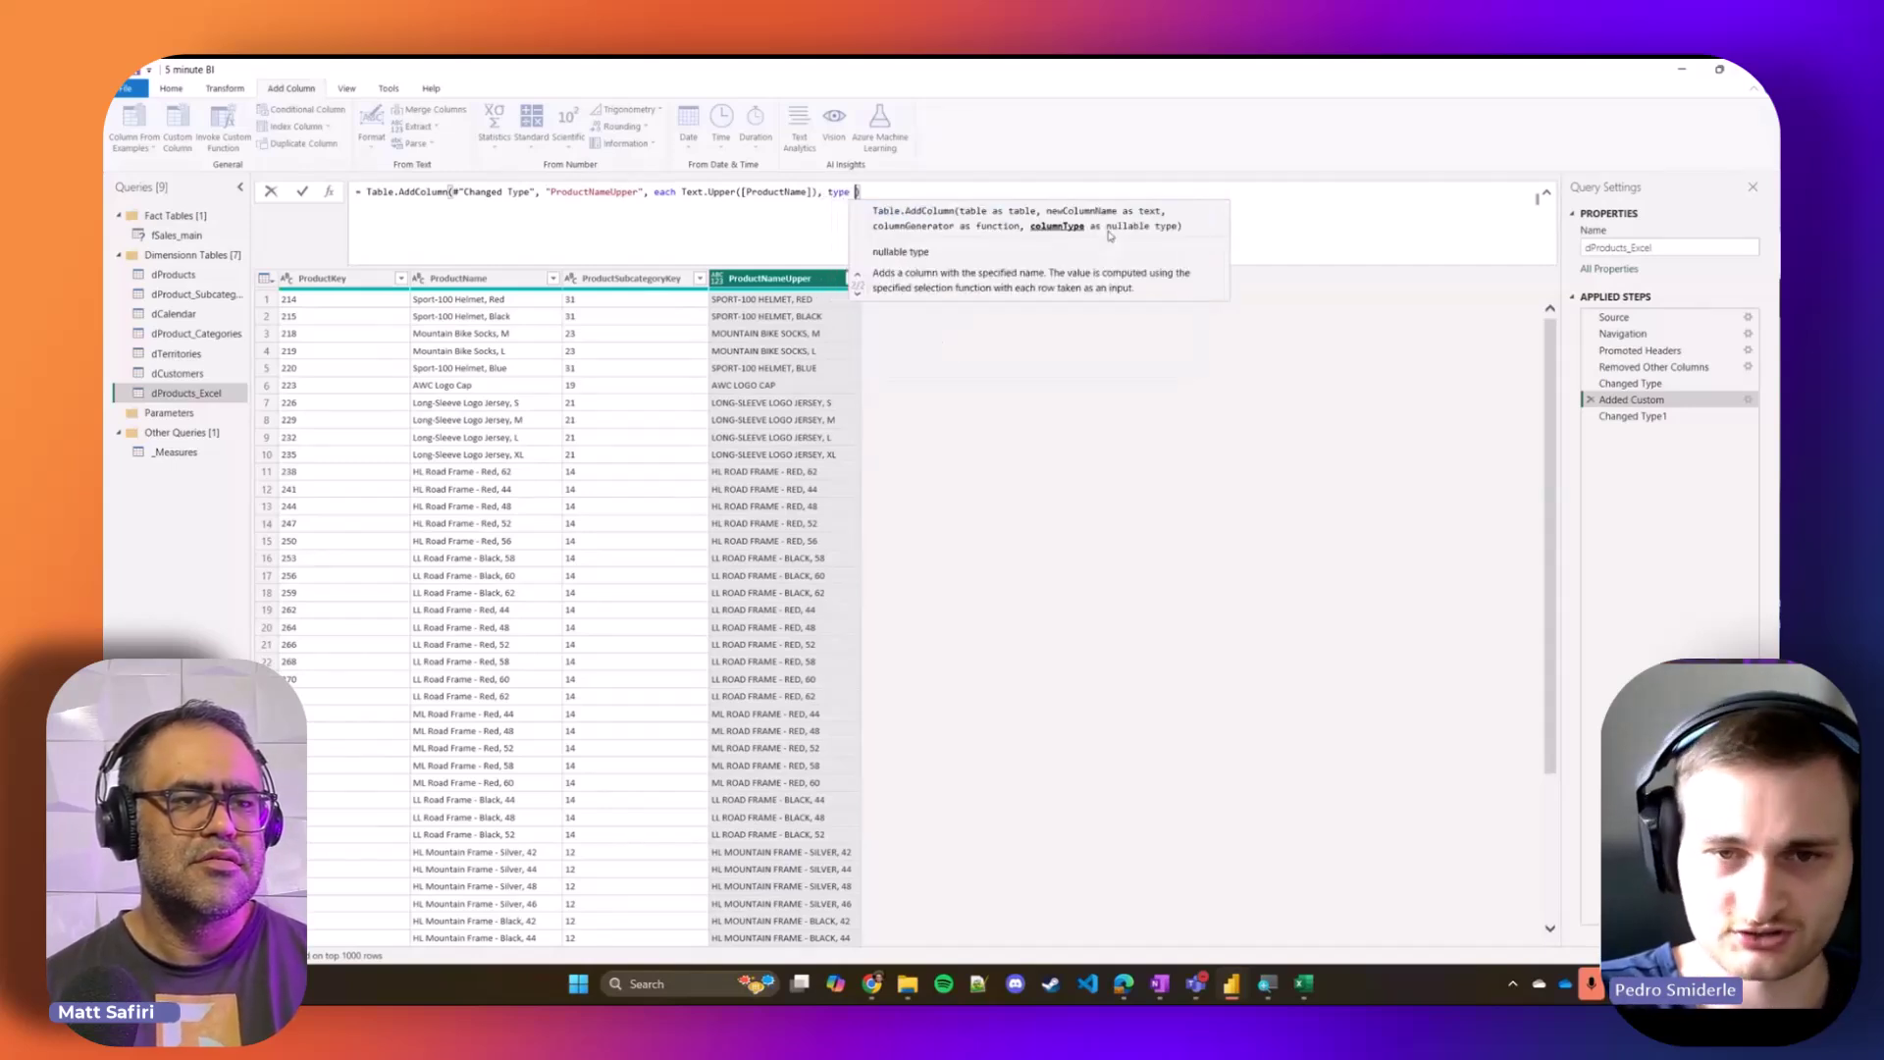
text( text))
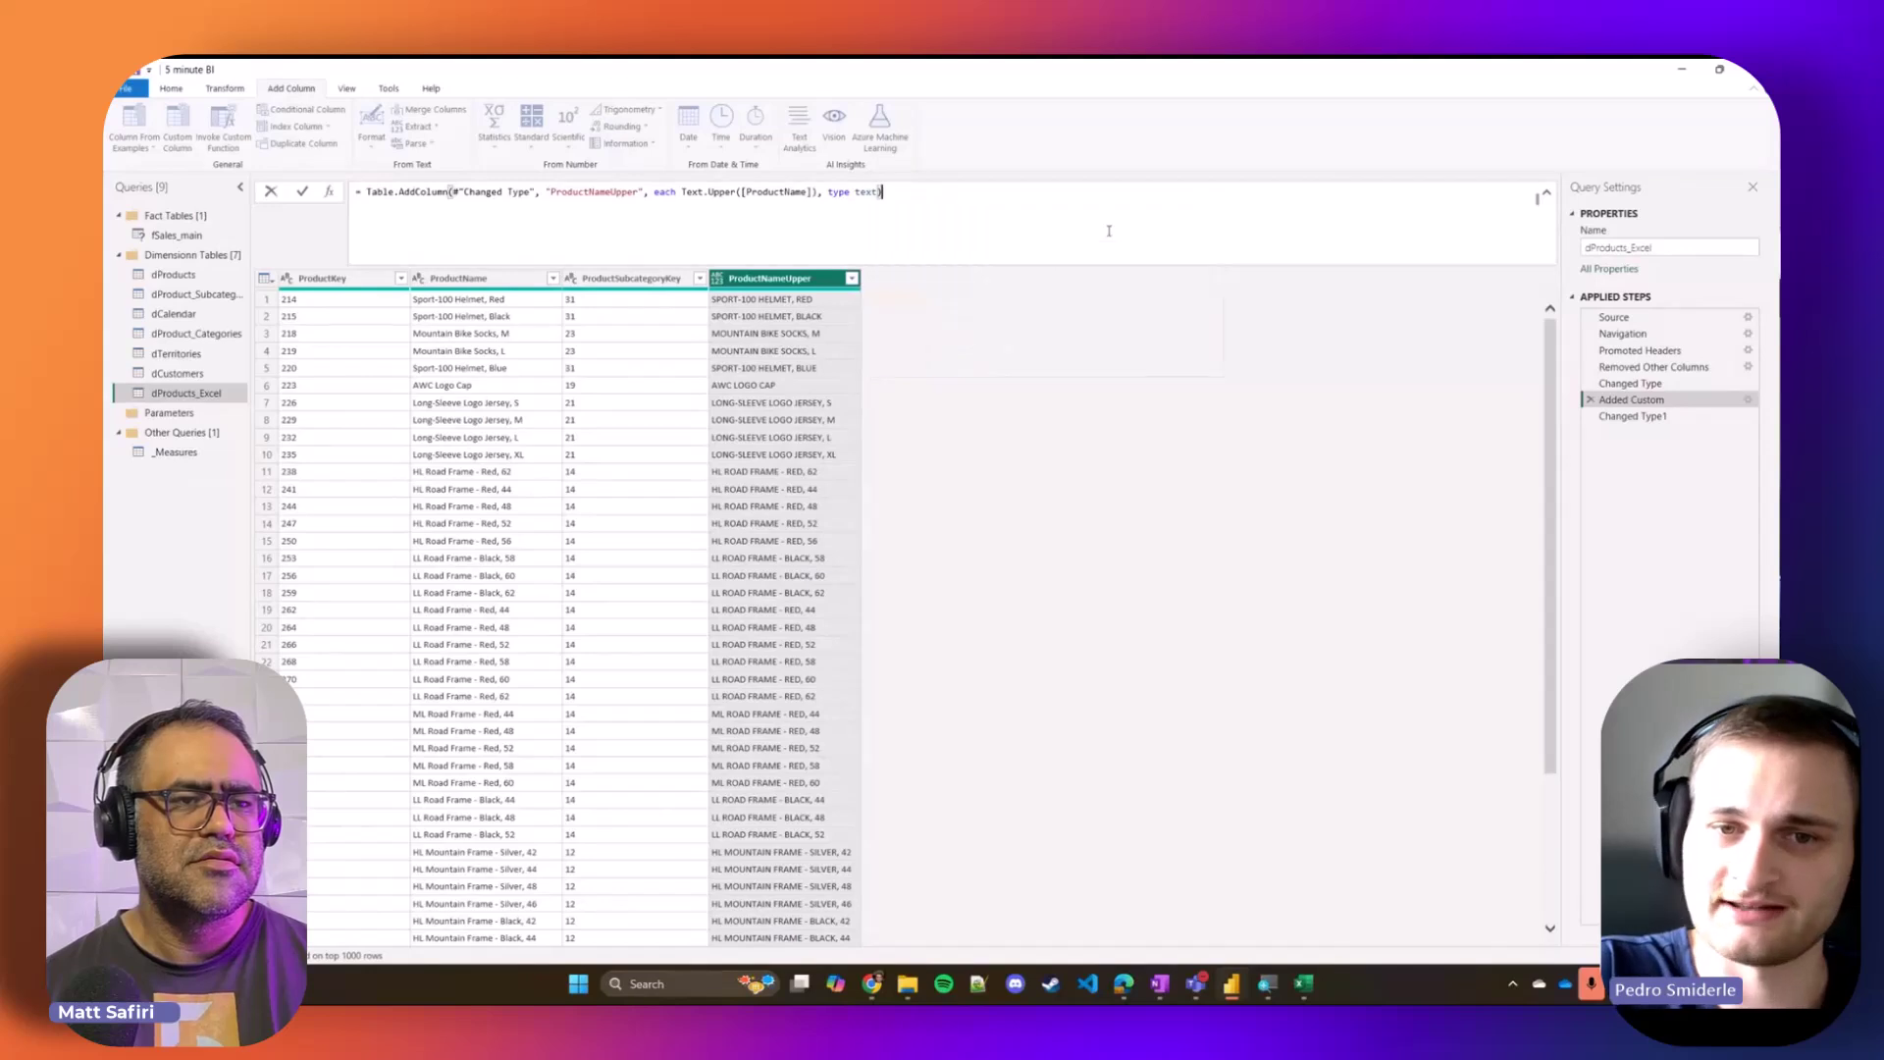
key(Return)
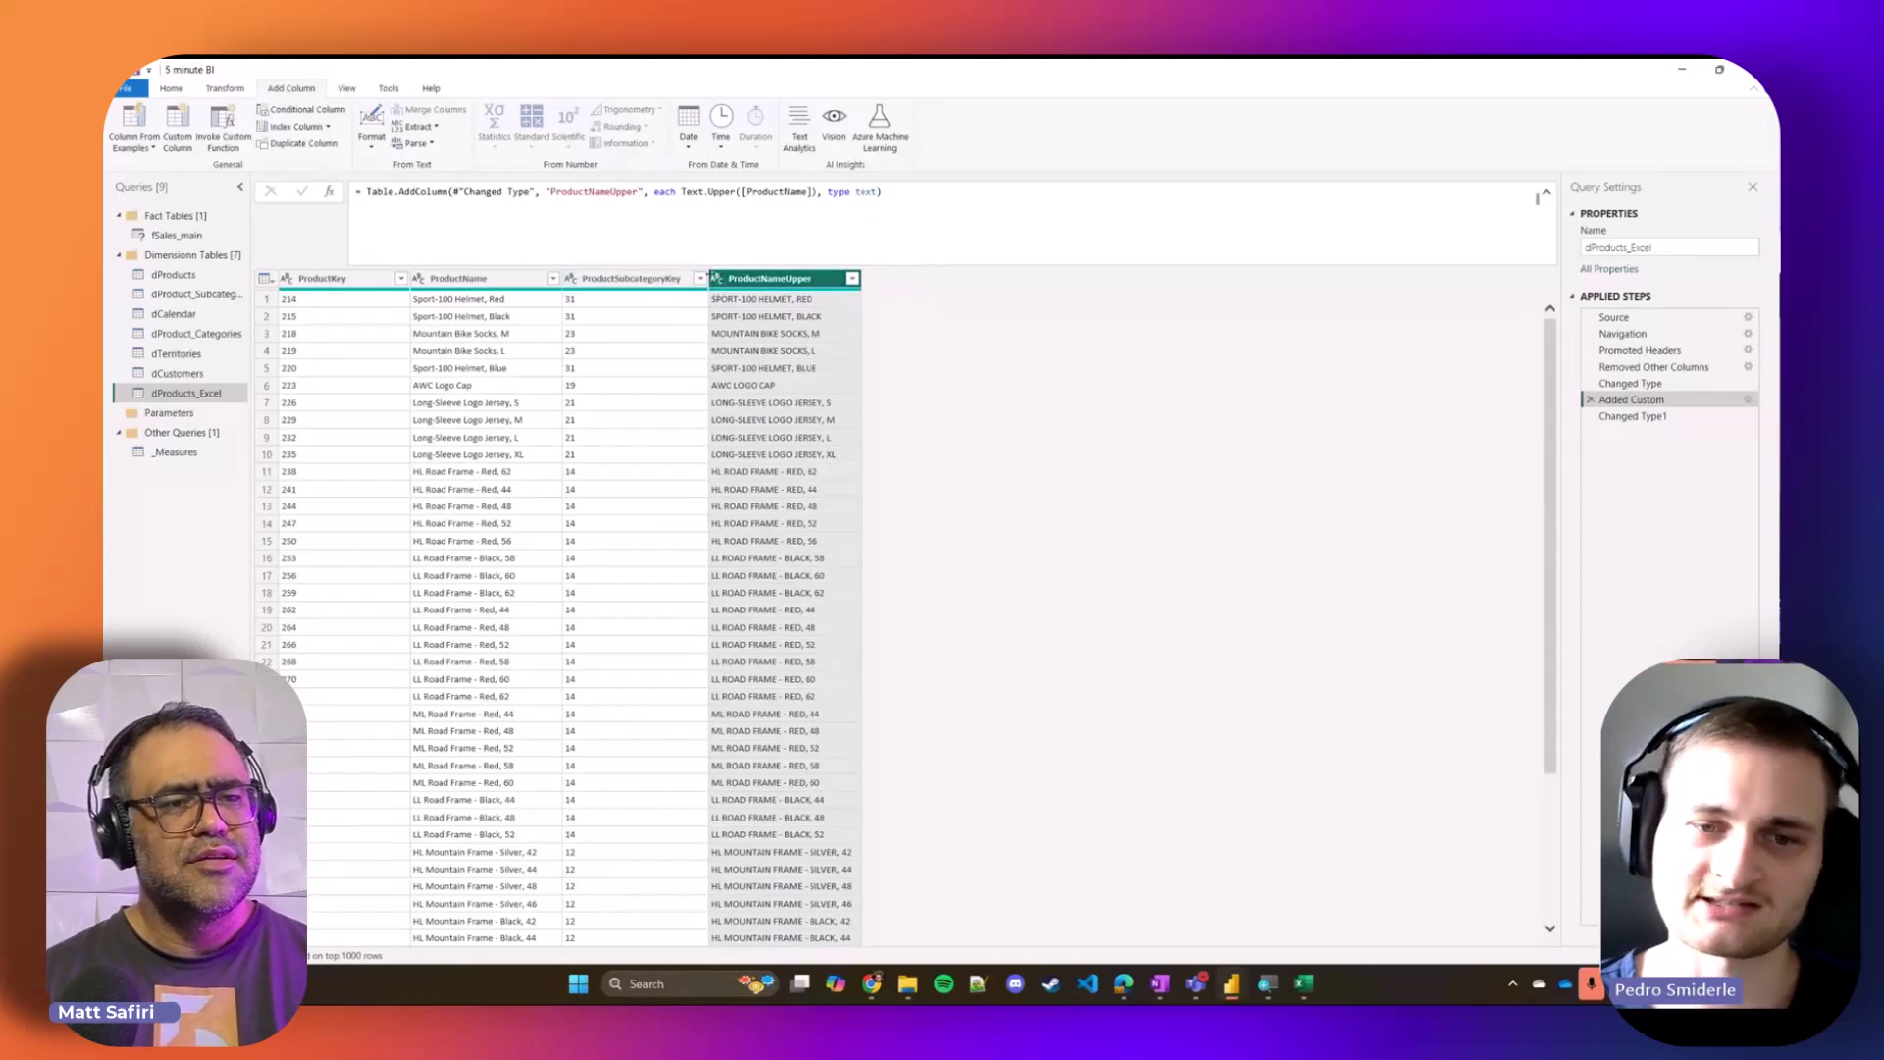
Step: Delete the Changed Type1 step and examine the type text argument in the Added Custom step's formula
click(1591, 416)
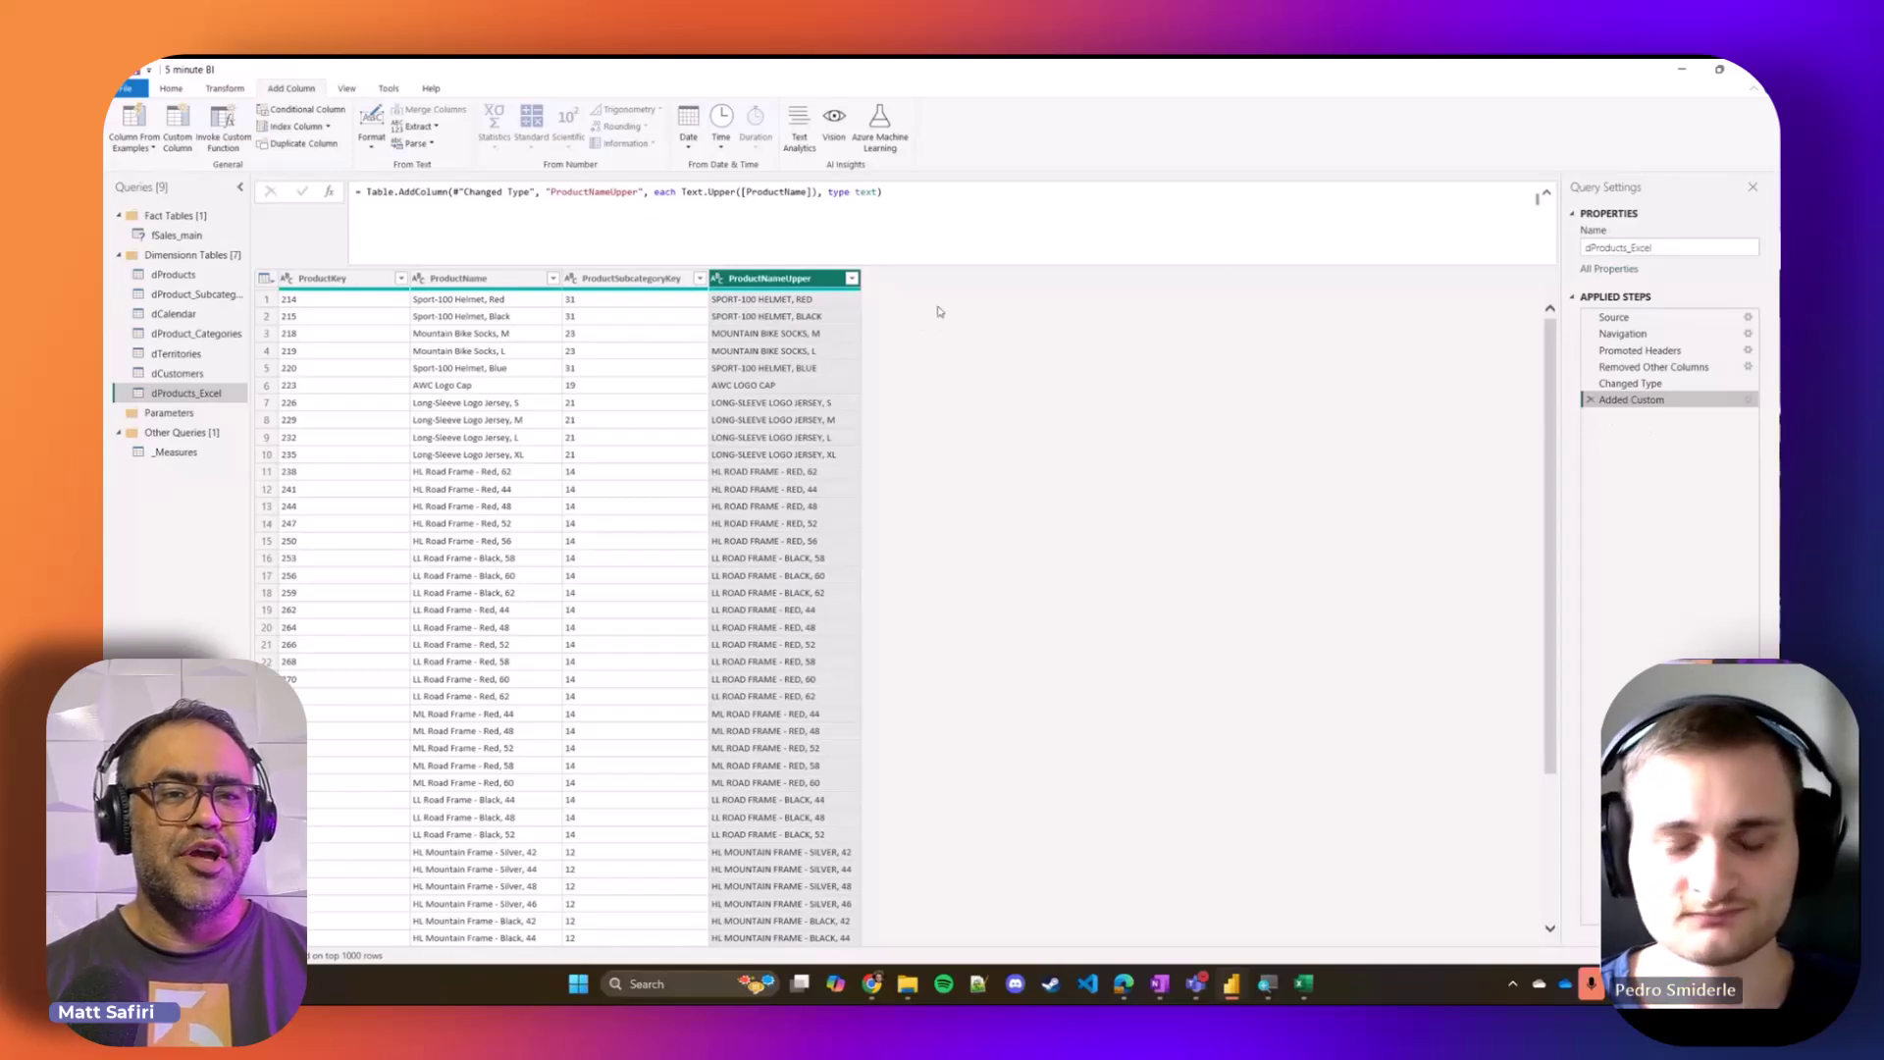
click(945, 196)
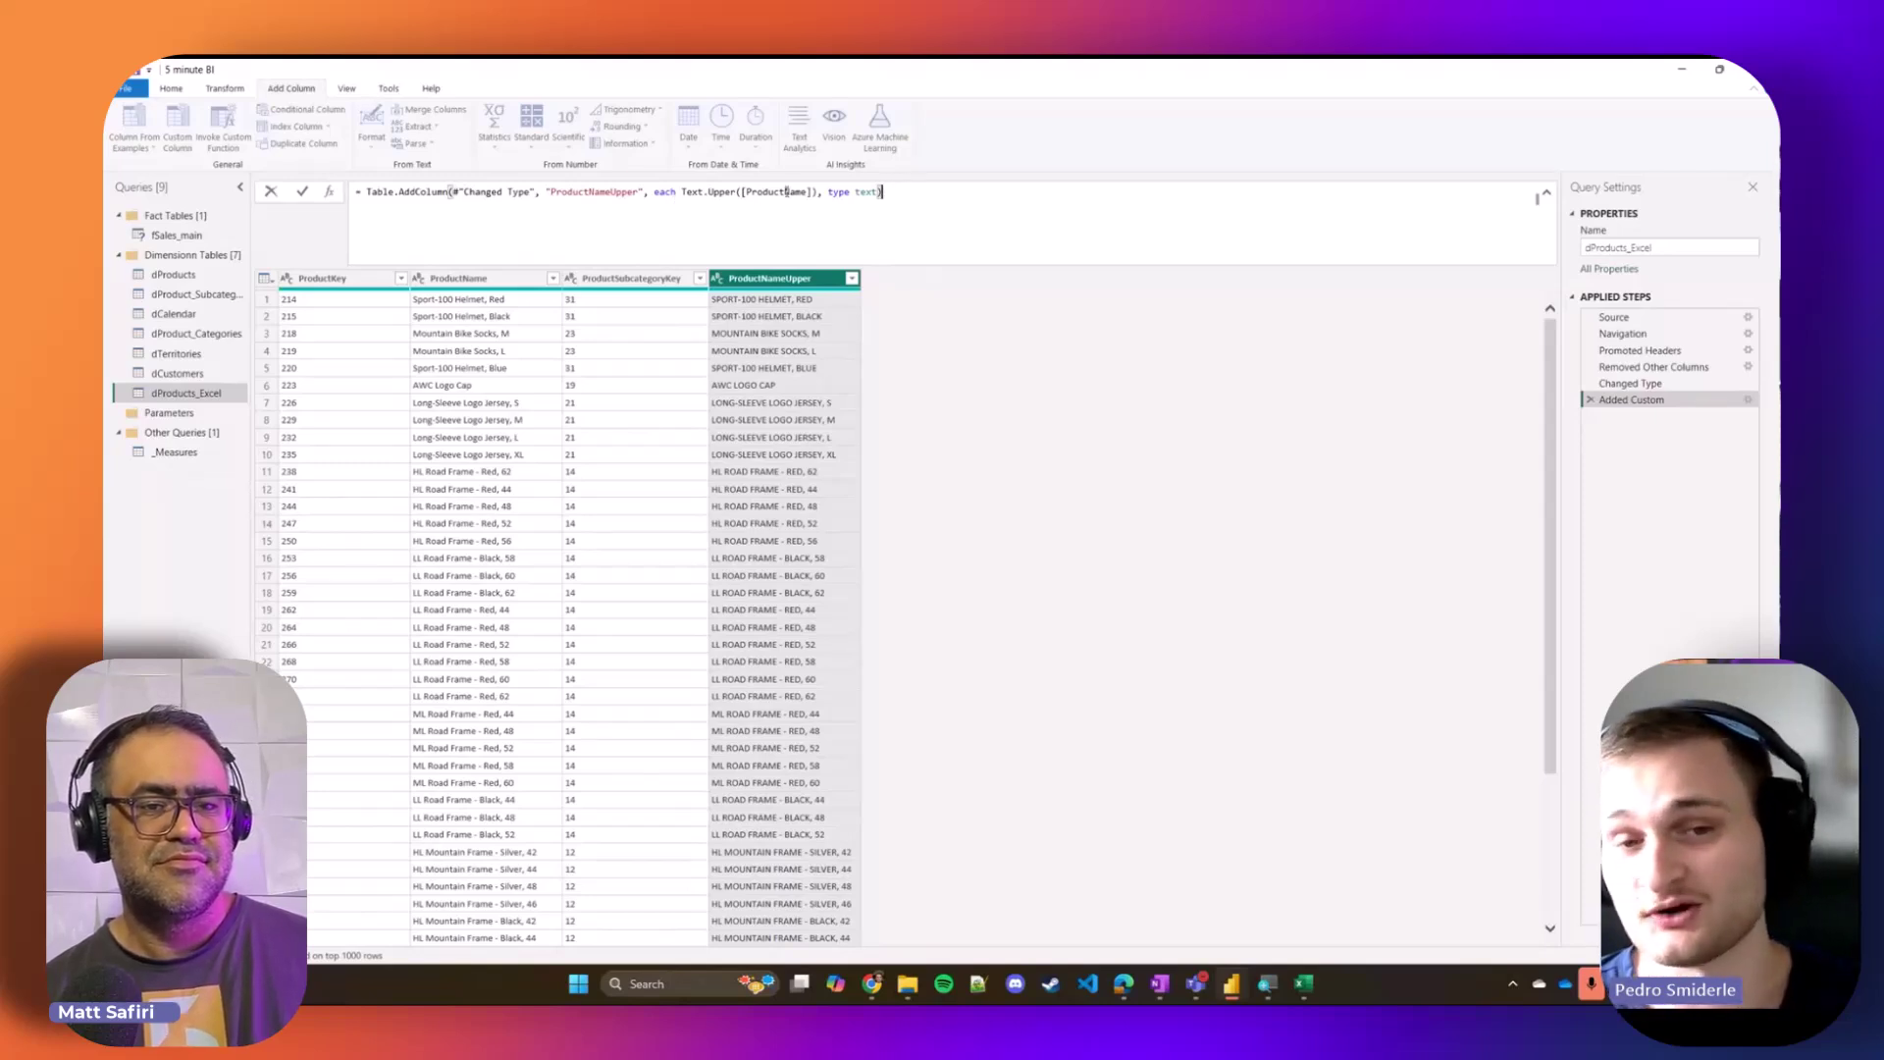
drag(817, 191, 880, 192)
click(858, 232)
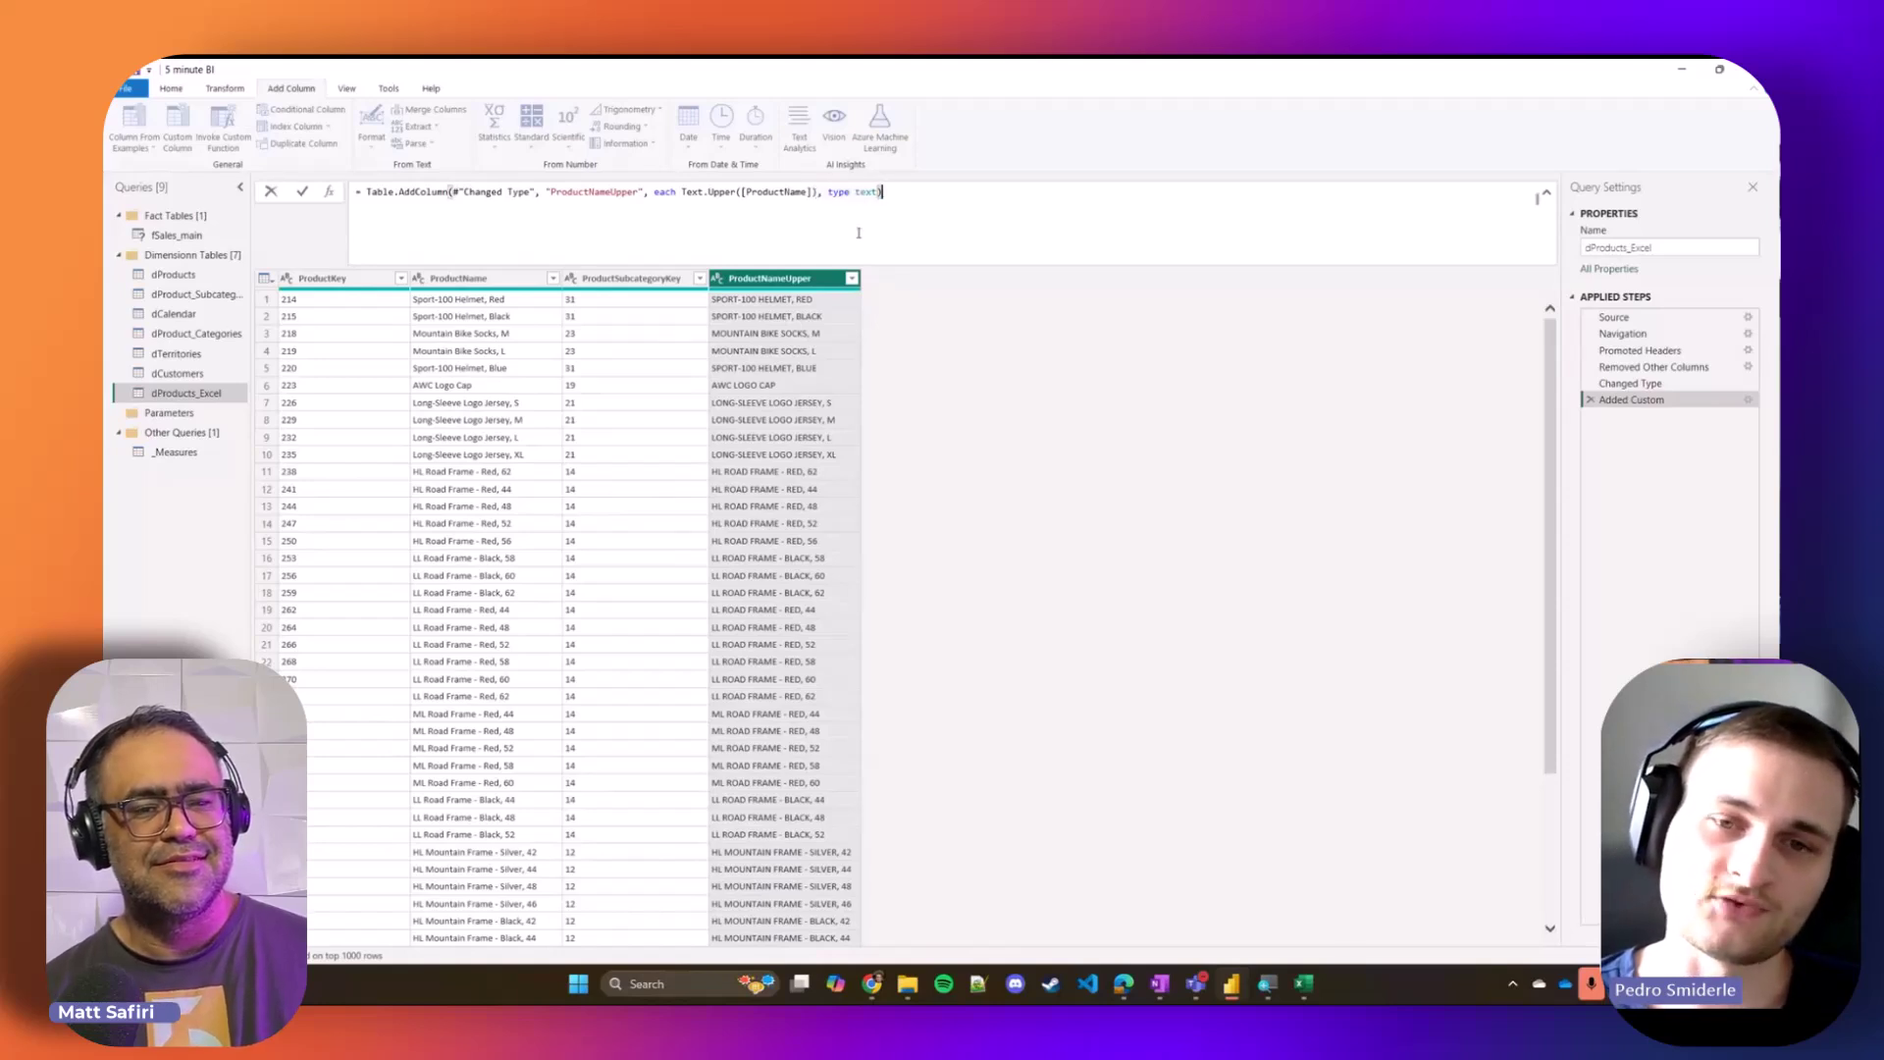
drag(828, 192, 882, 192)
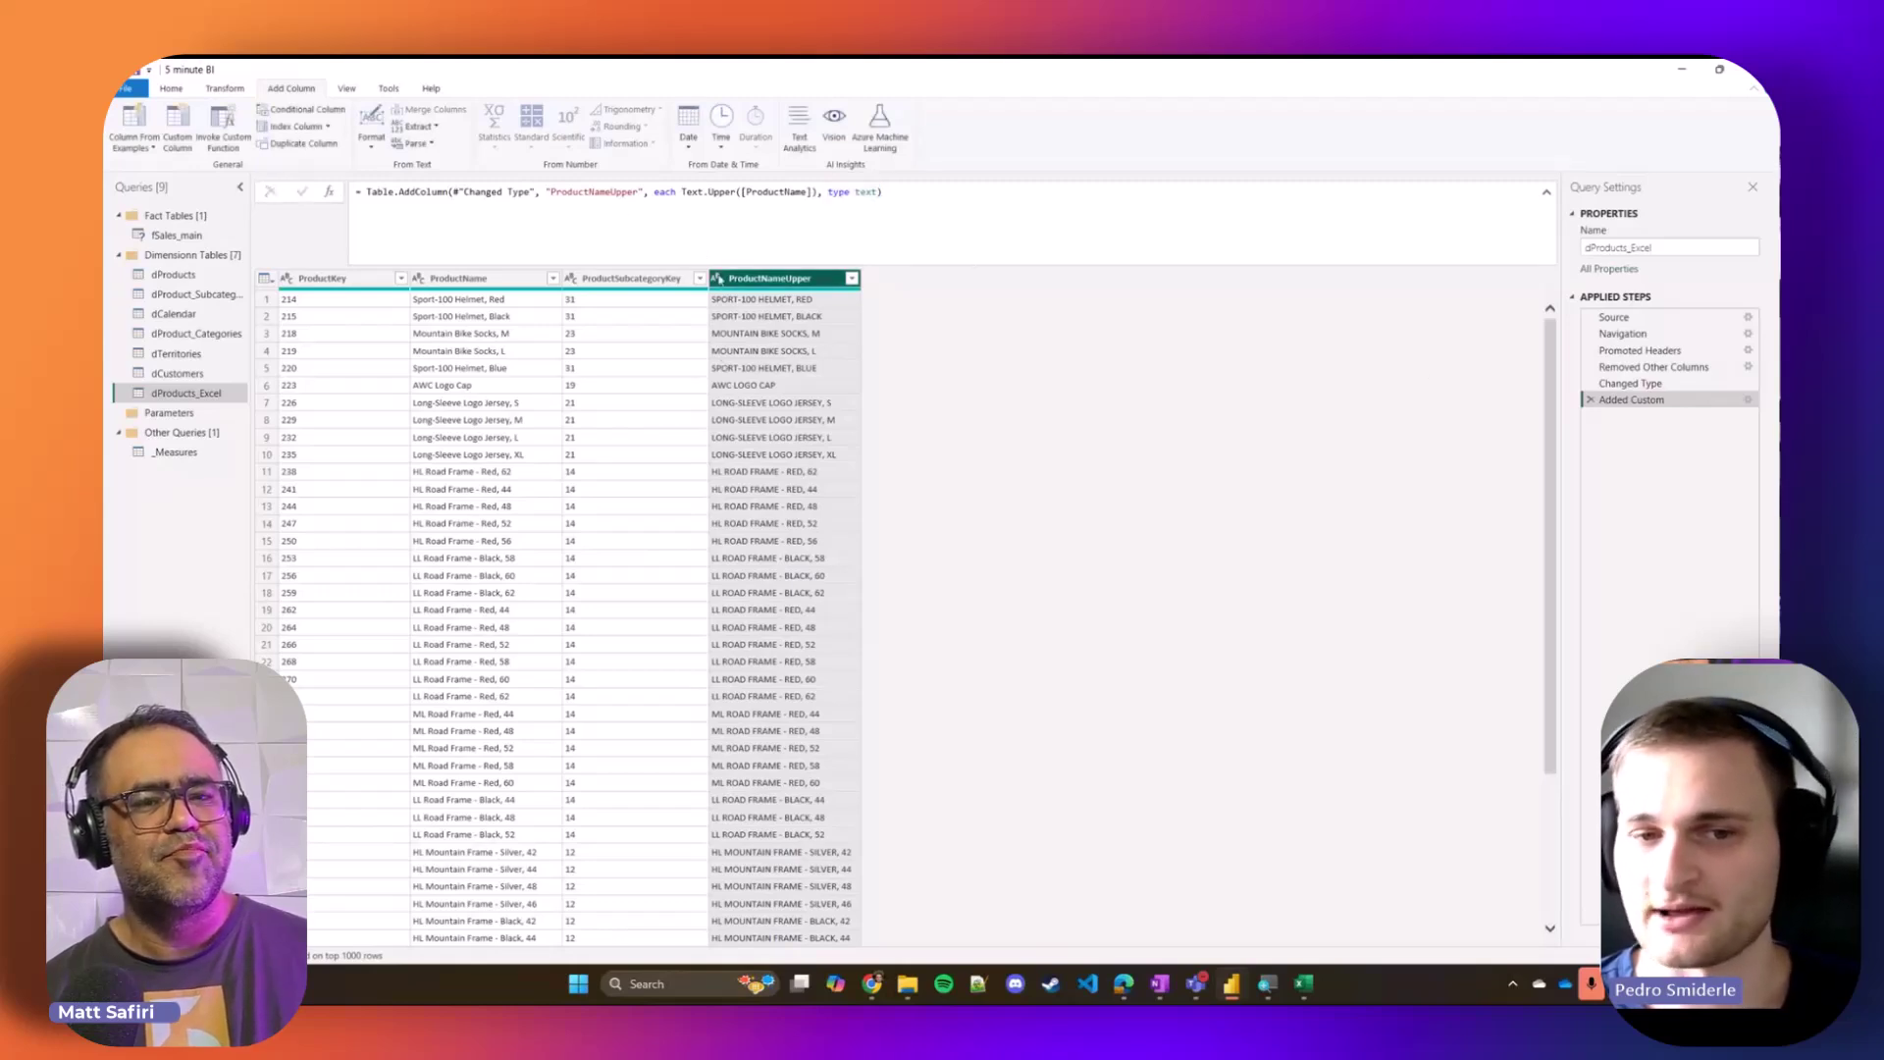
Step: Change the data type of the ProductNameUpper column to type number and select that type expression in the generated formula
click(716, 279)
click(750, 294)
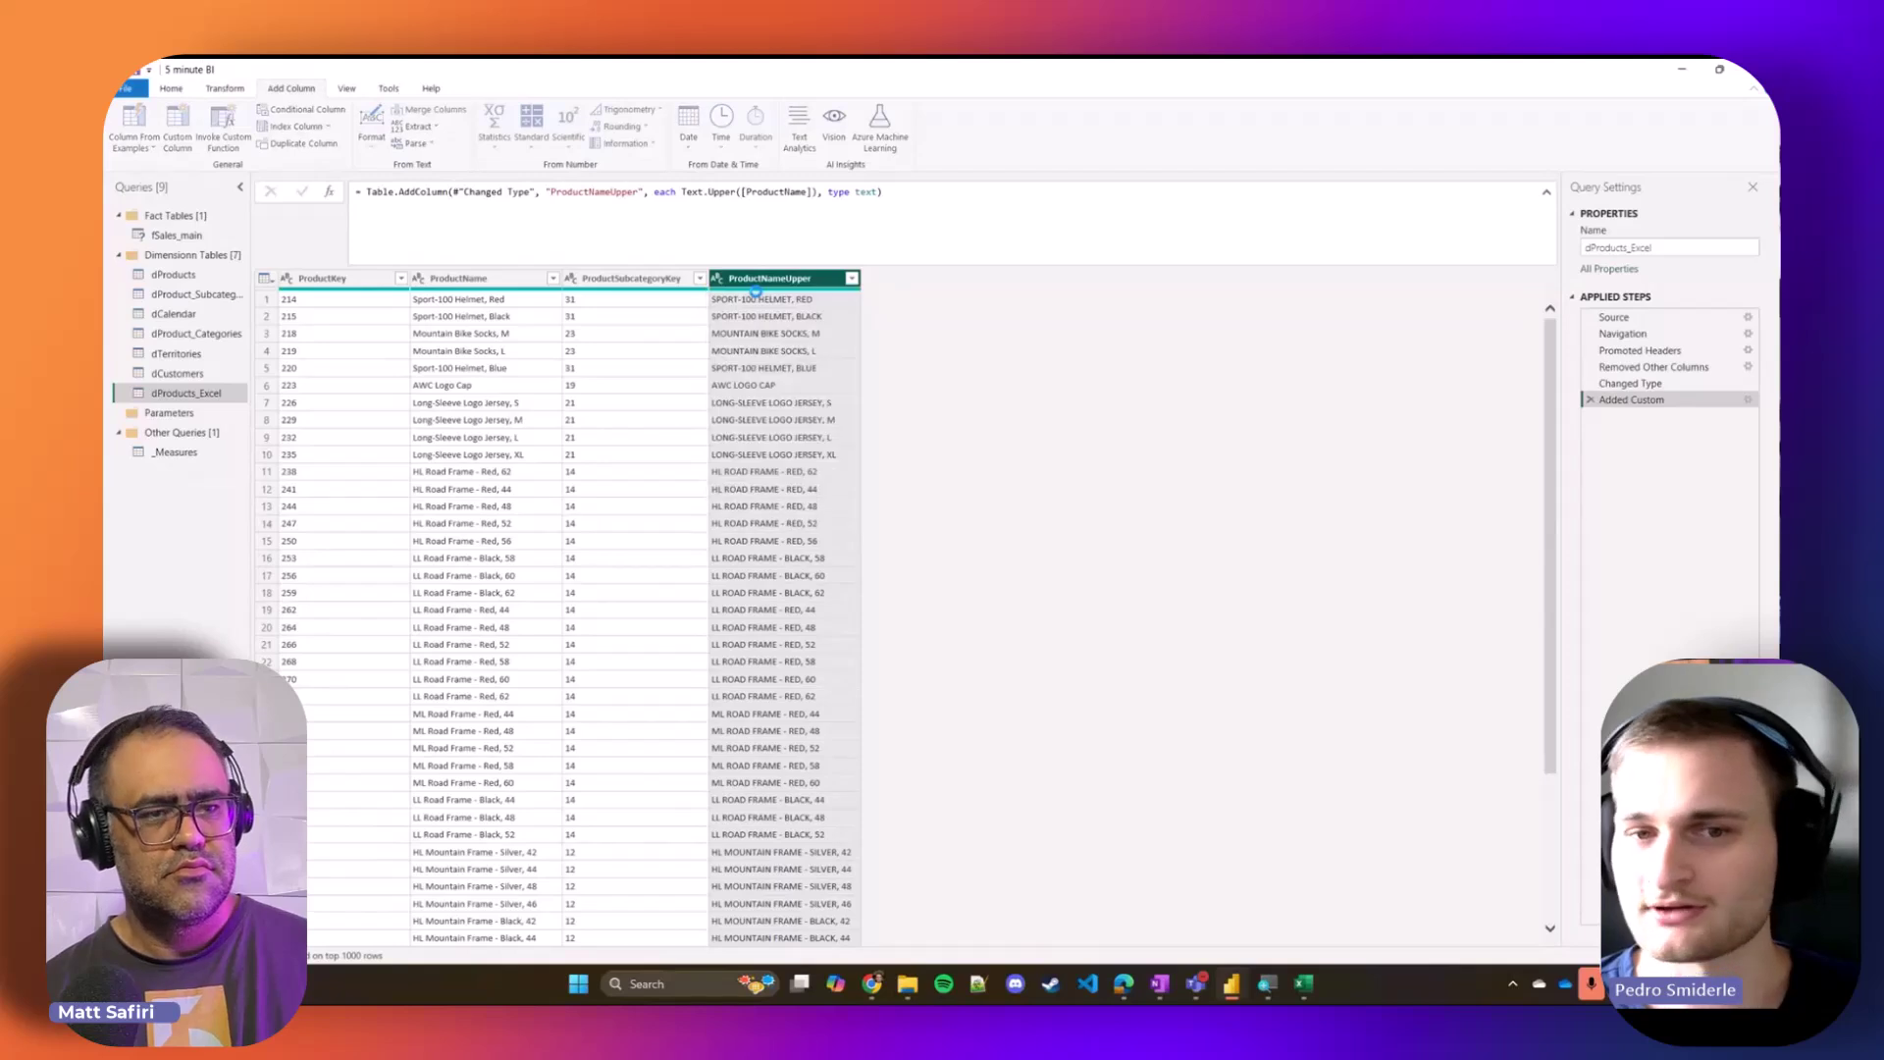
drag(719, 192, 777, 192)
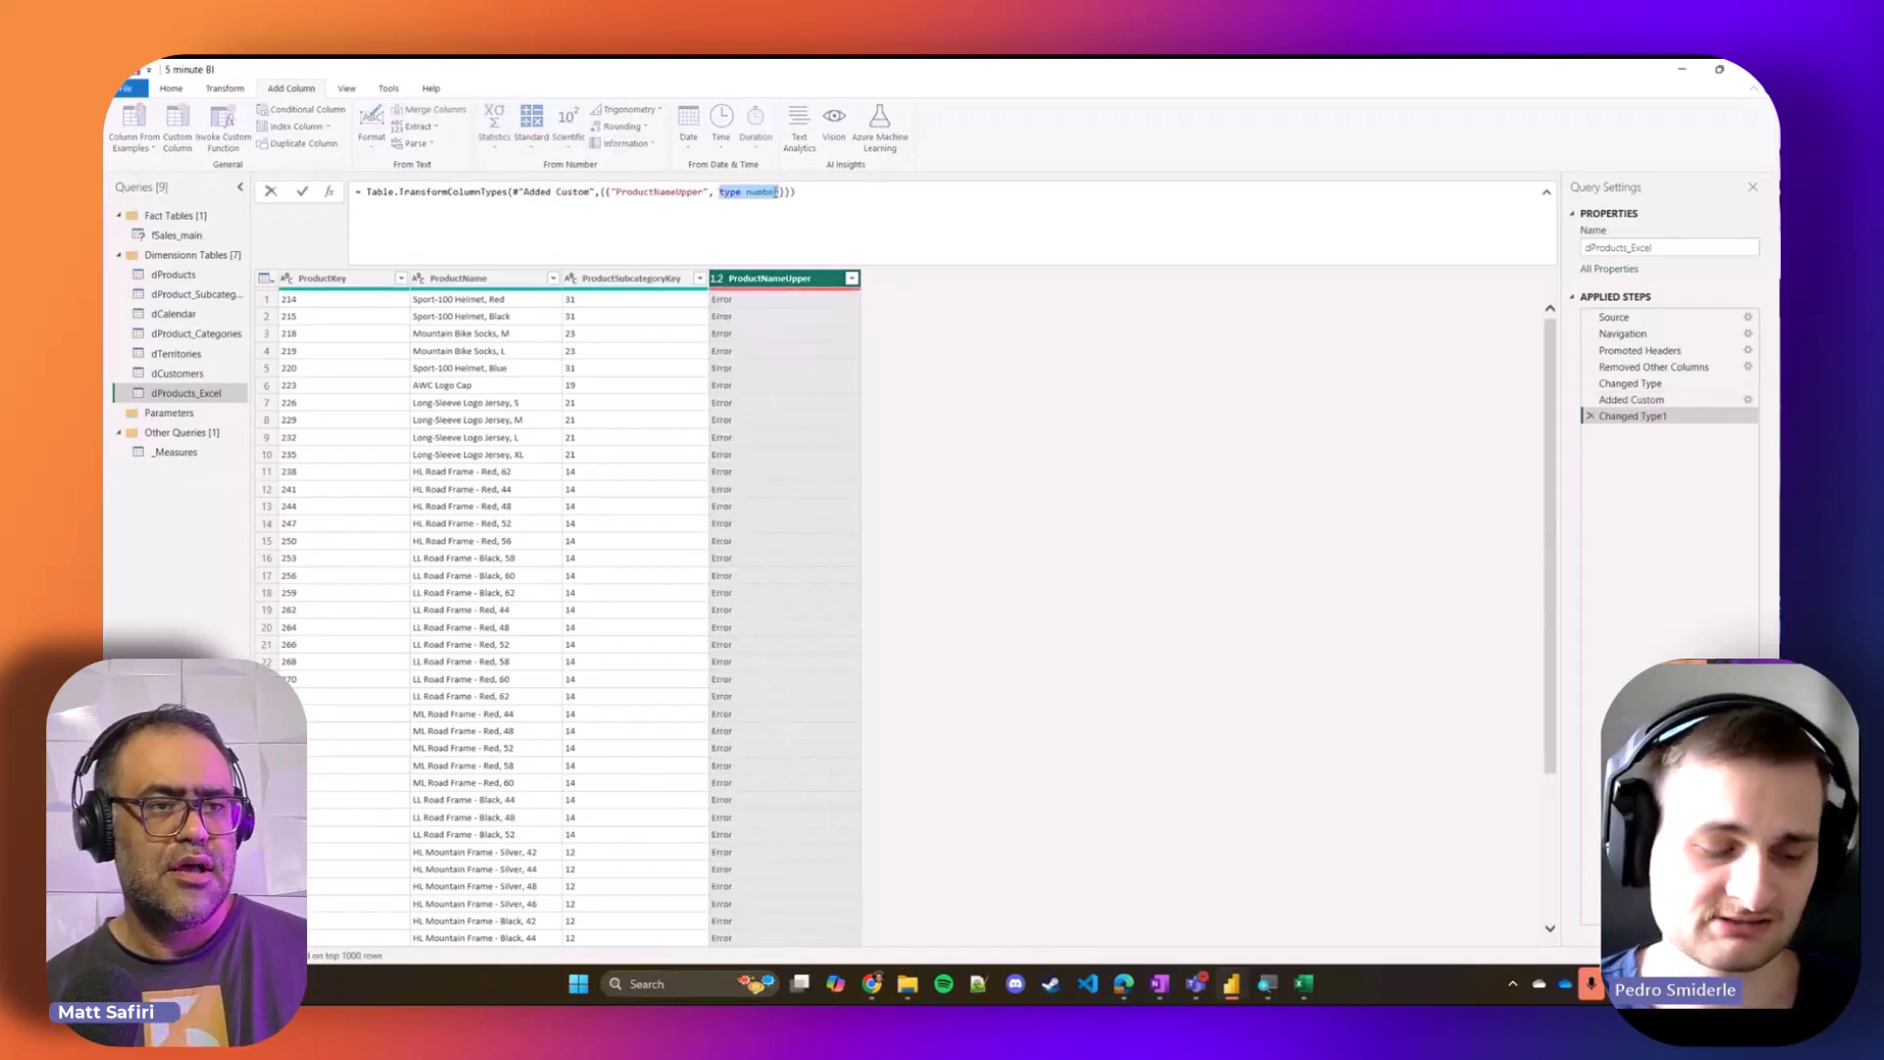
Step: Try type number instead of type text in the Added Custom formula, undo it, and delete the Changed Type1 step
click(1632, 400)
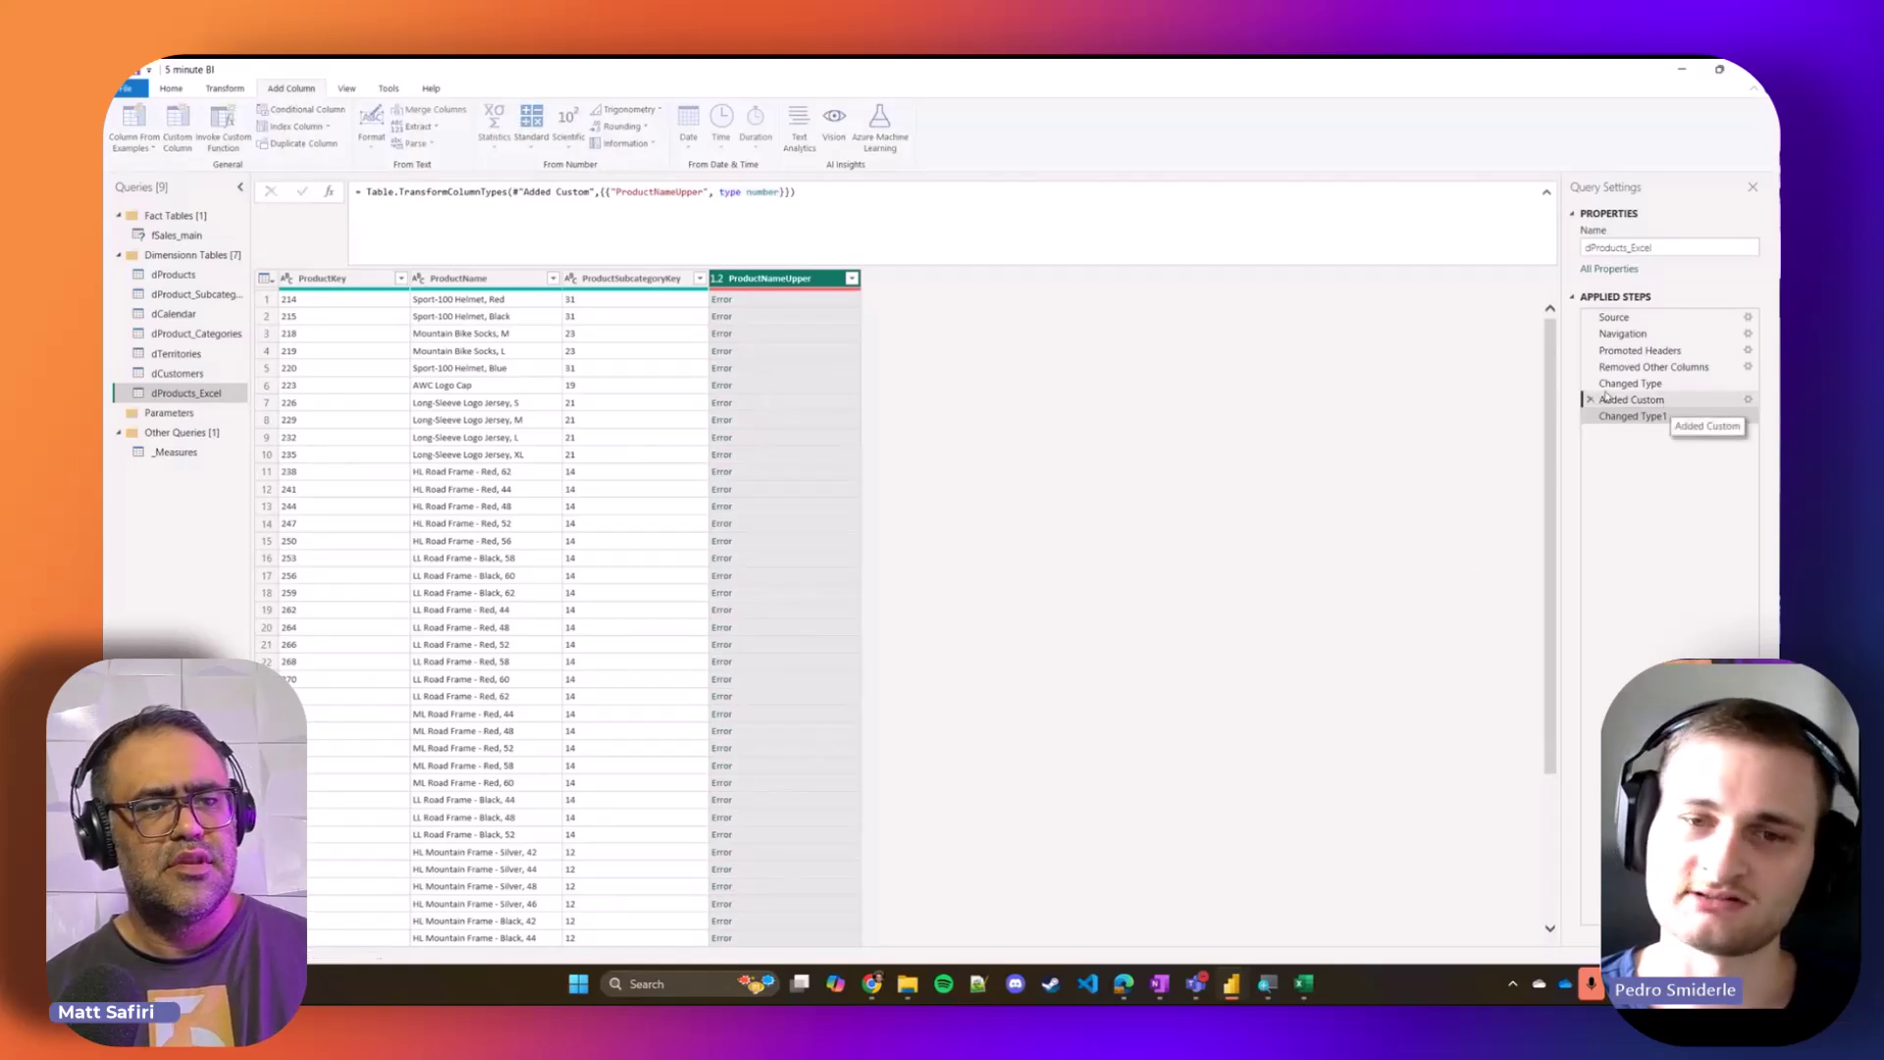
drag(827, 191, 880, 191)
text(type number)
key(ctrl+z)
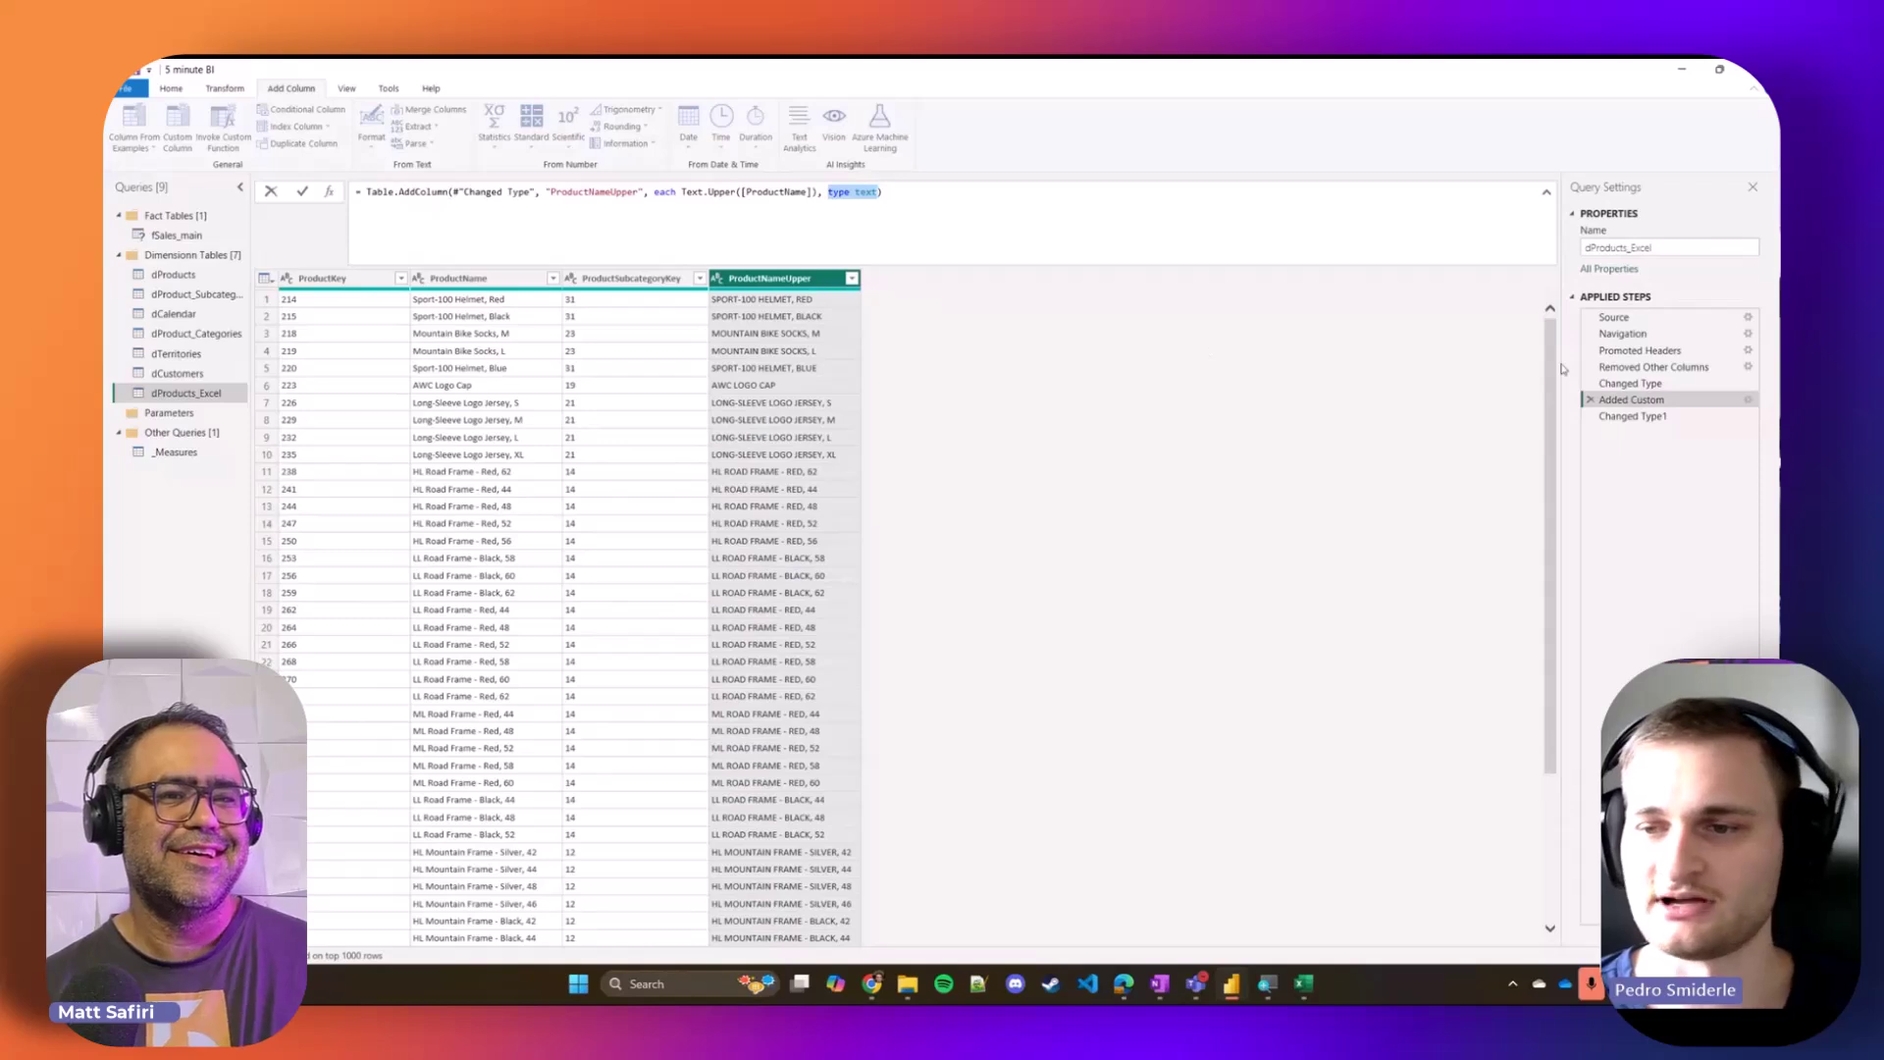
click(1590, 416)
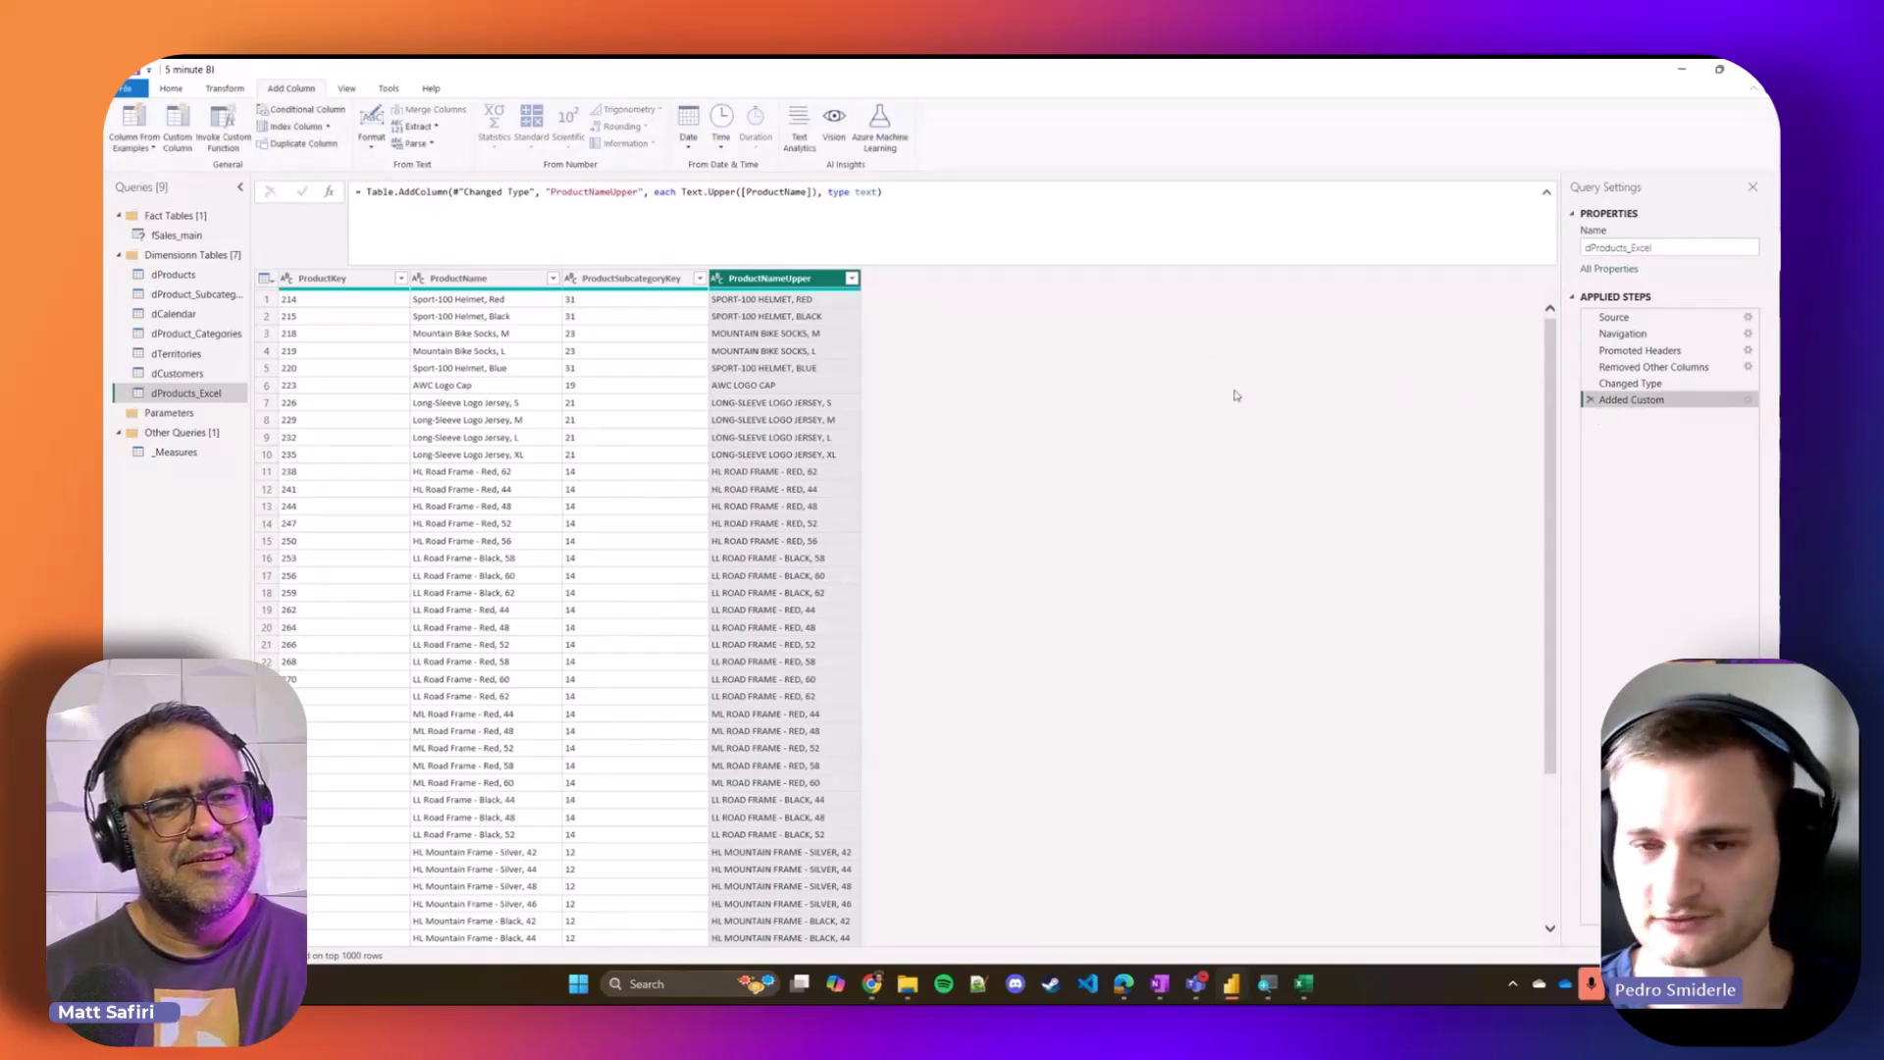
click(870, 208)
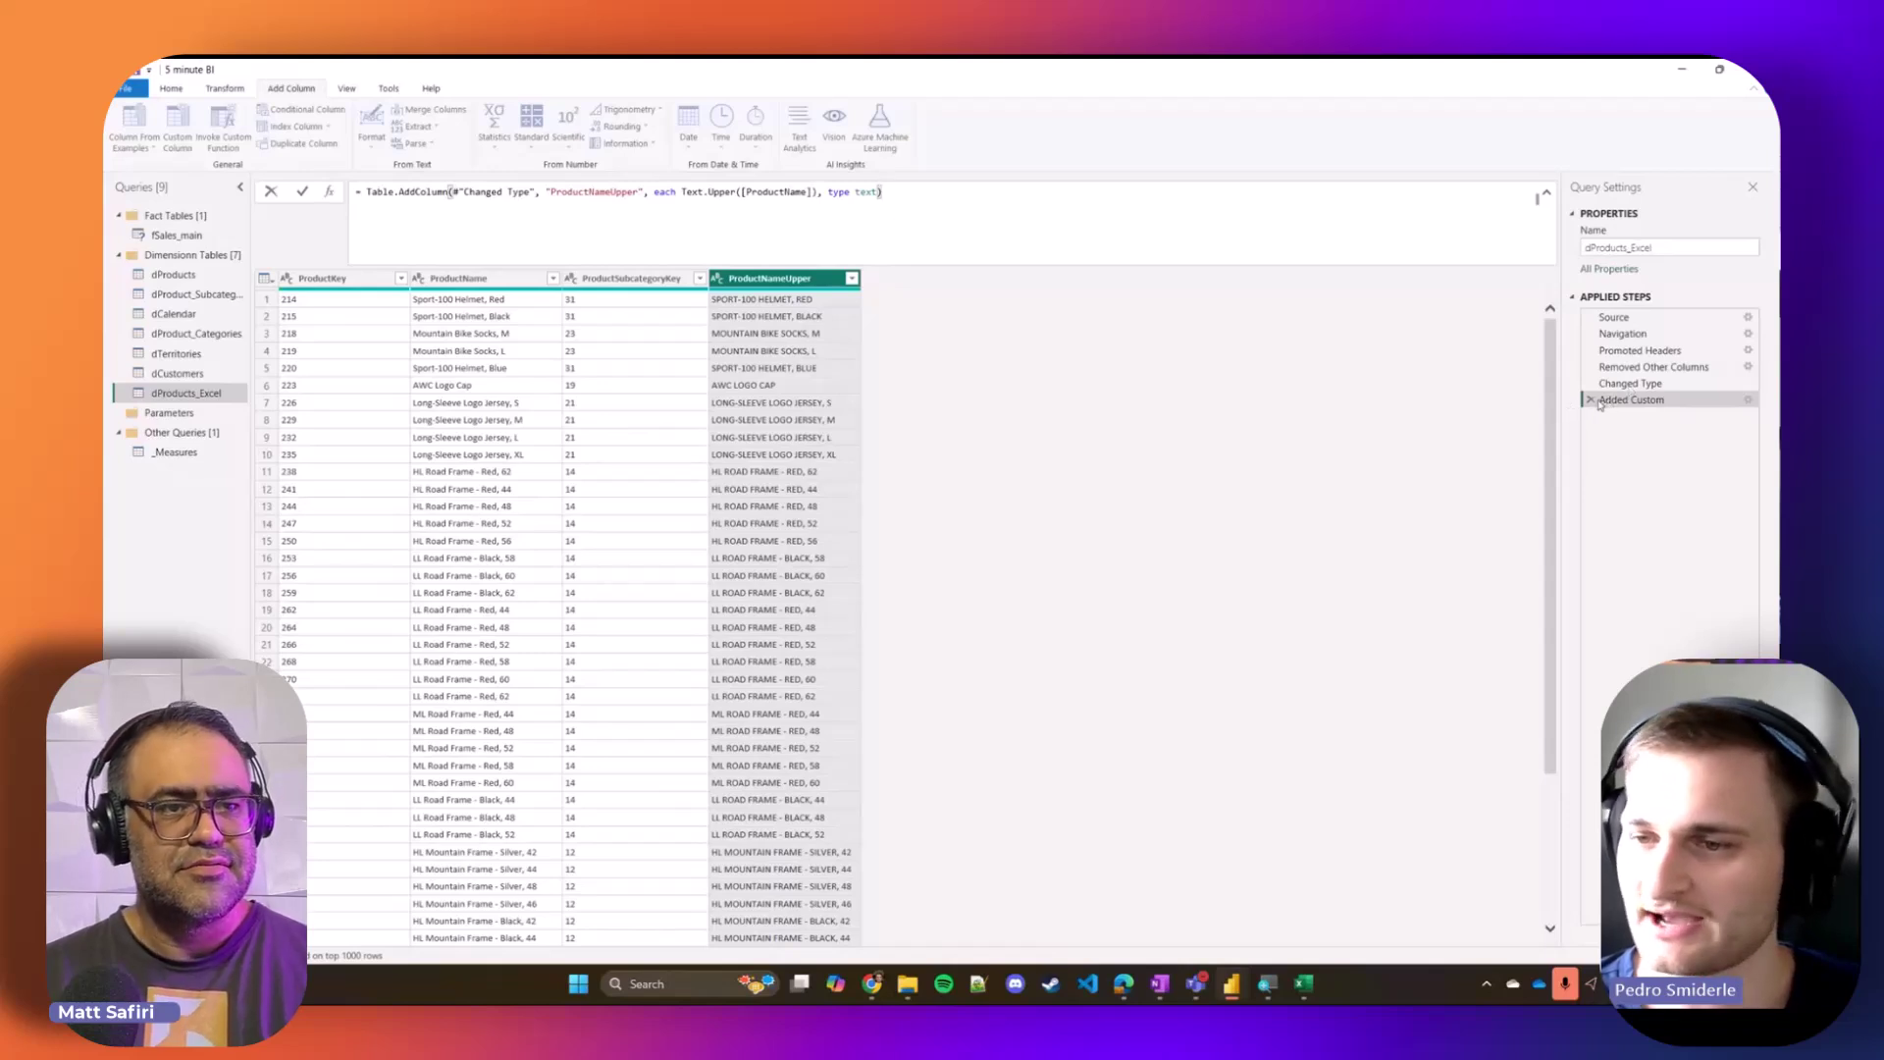
double_click(1665, 403)
click(1195, 657)
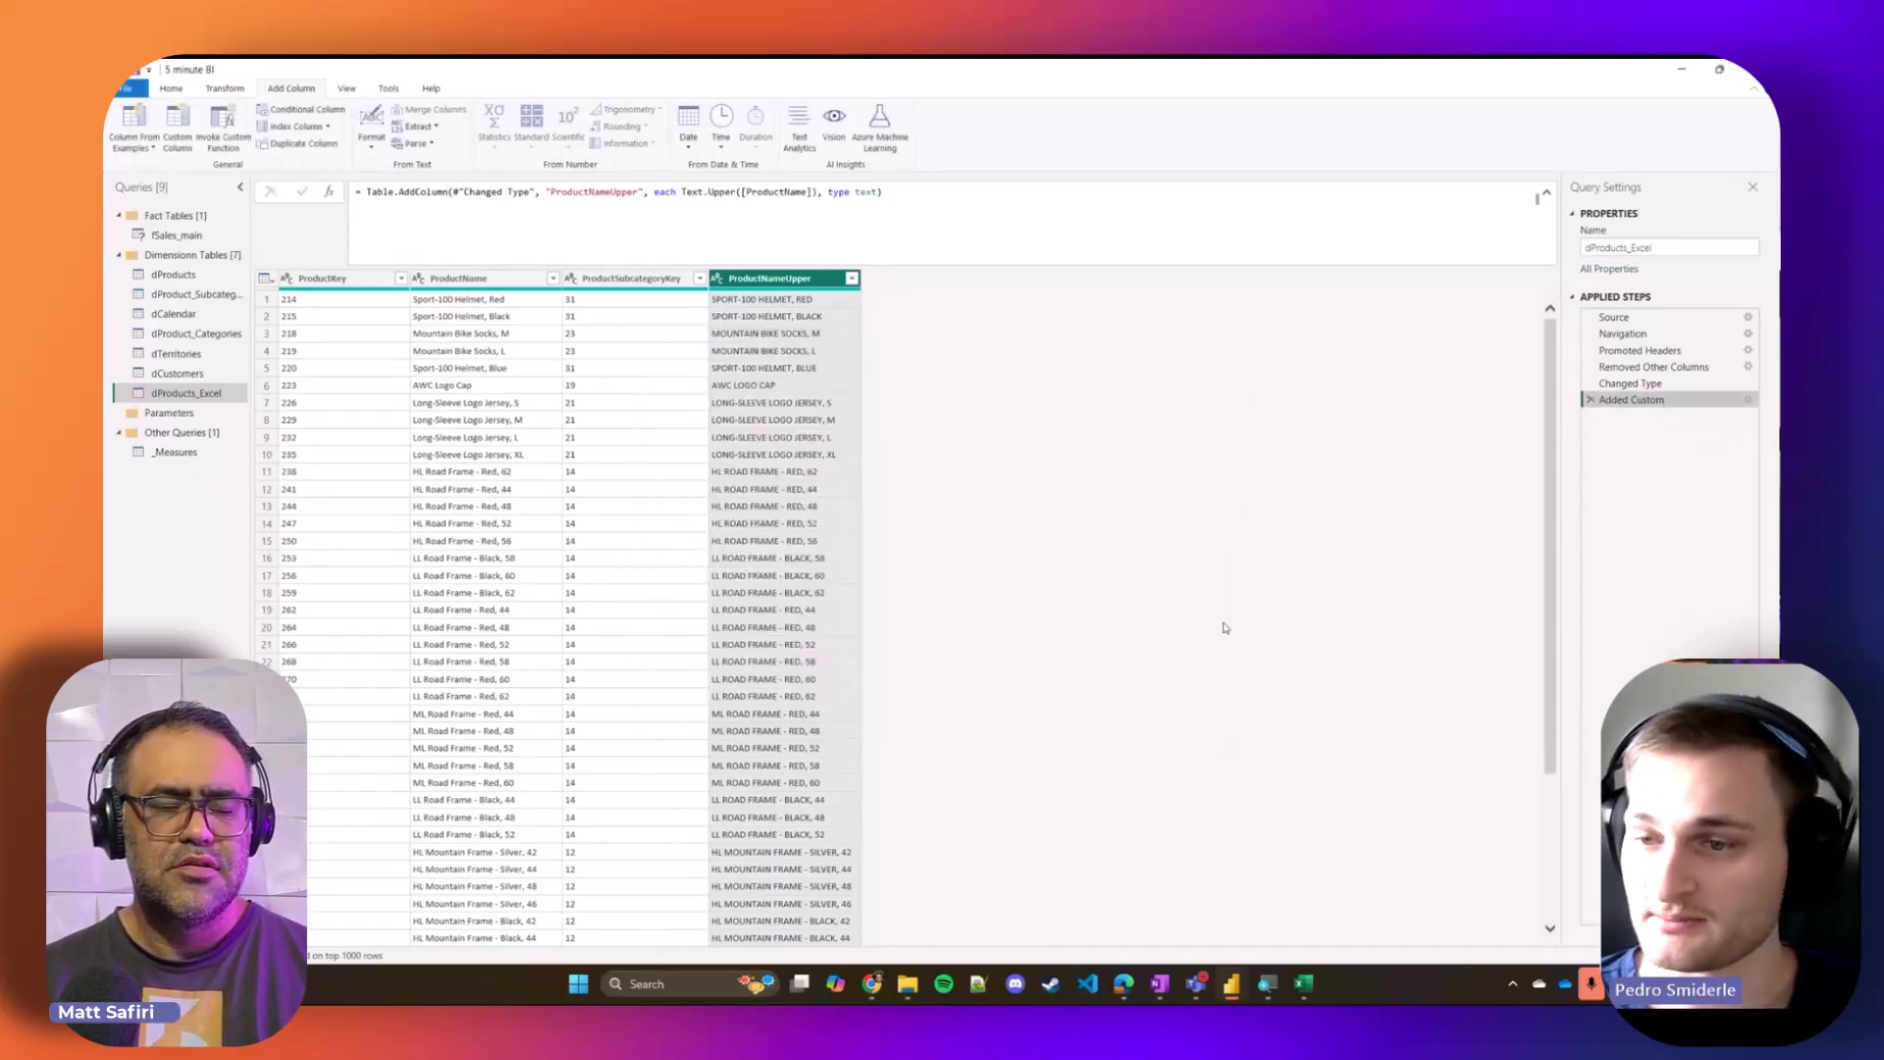
right_click(1651, 405)
click(1680, 432)
text(Add)
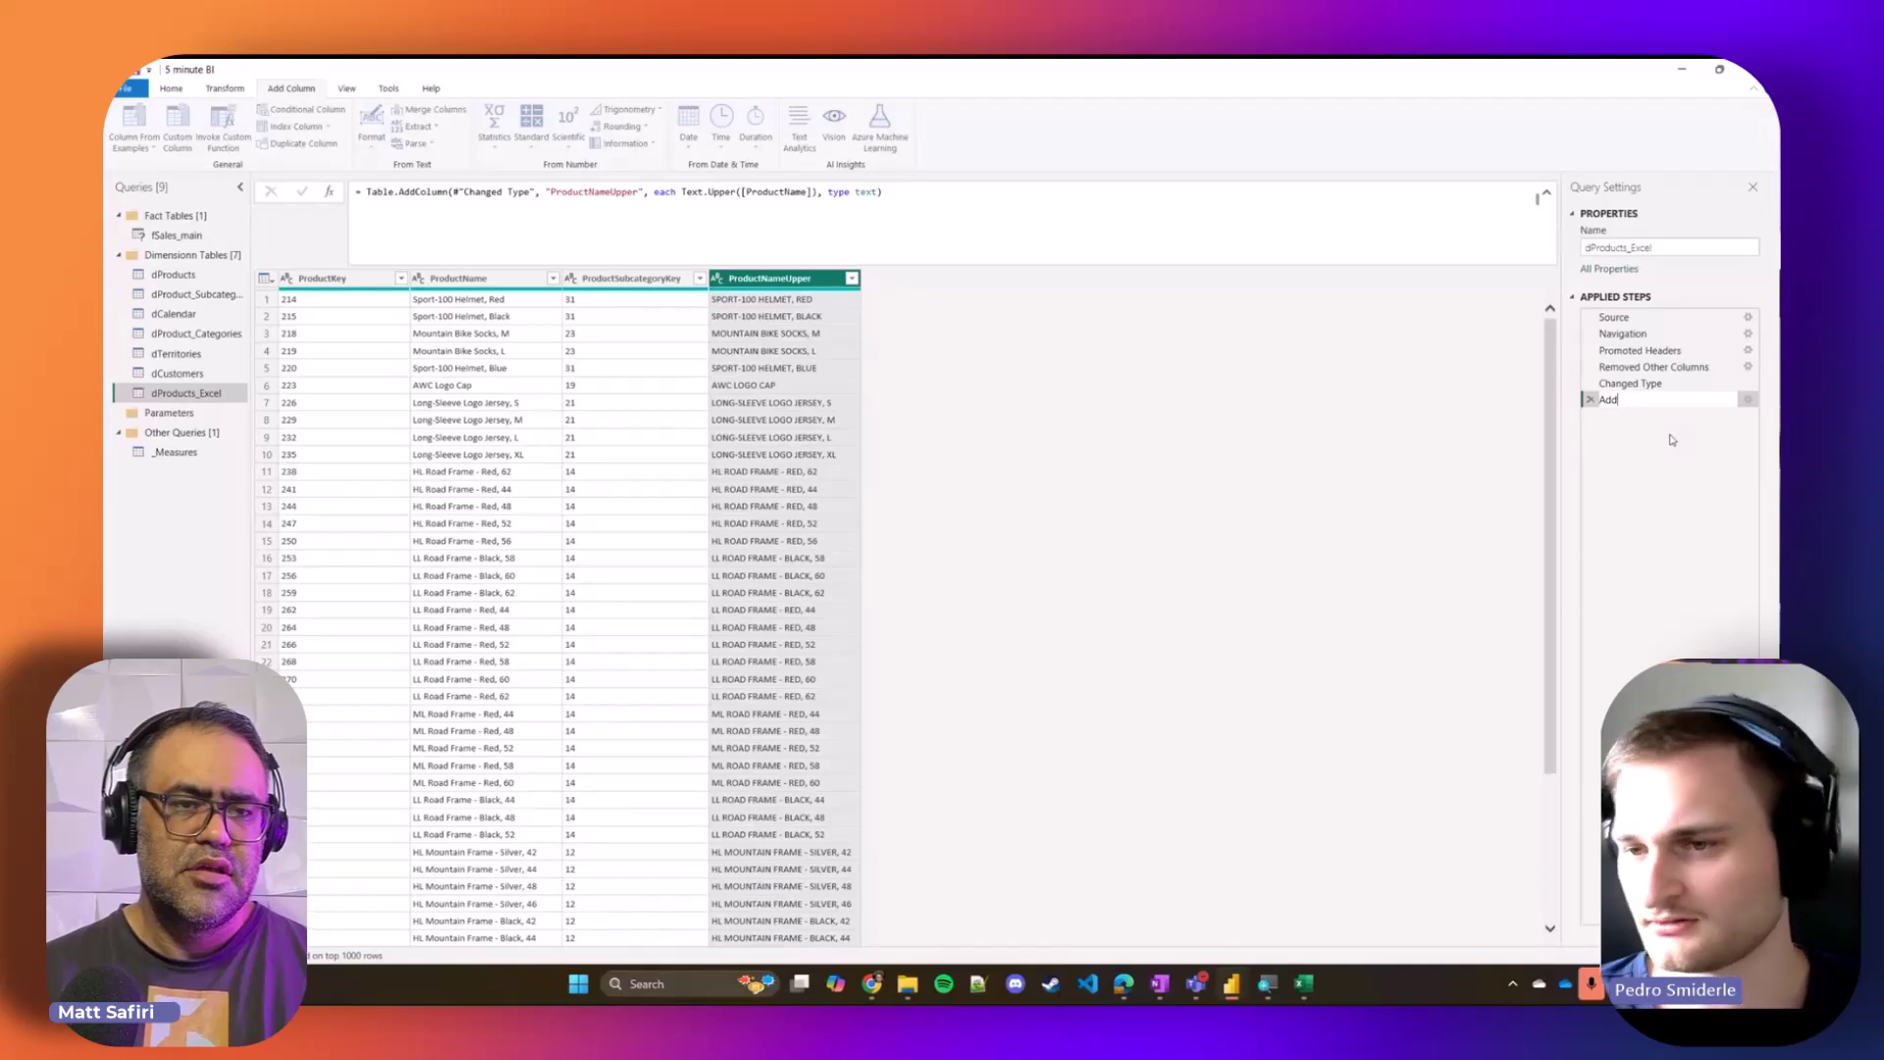
key(Escape)
Step: Rename the Added Custom step as Added Uppercase Product
right_click(1634, 402)
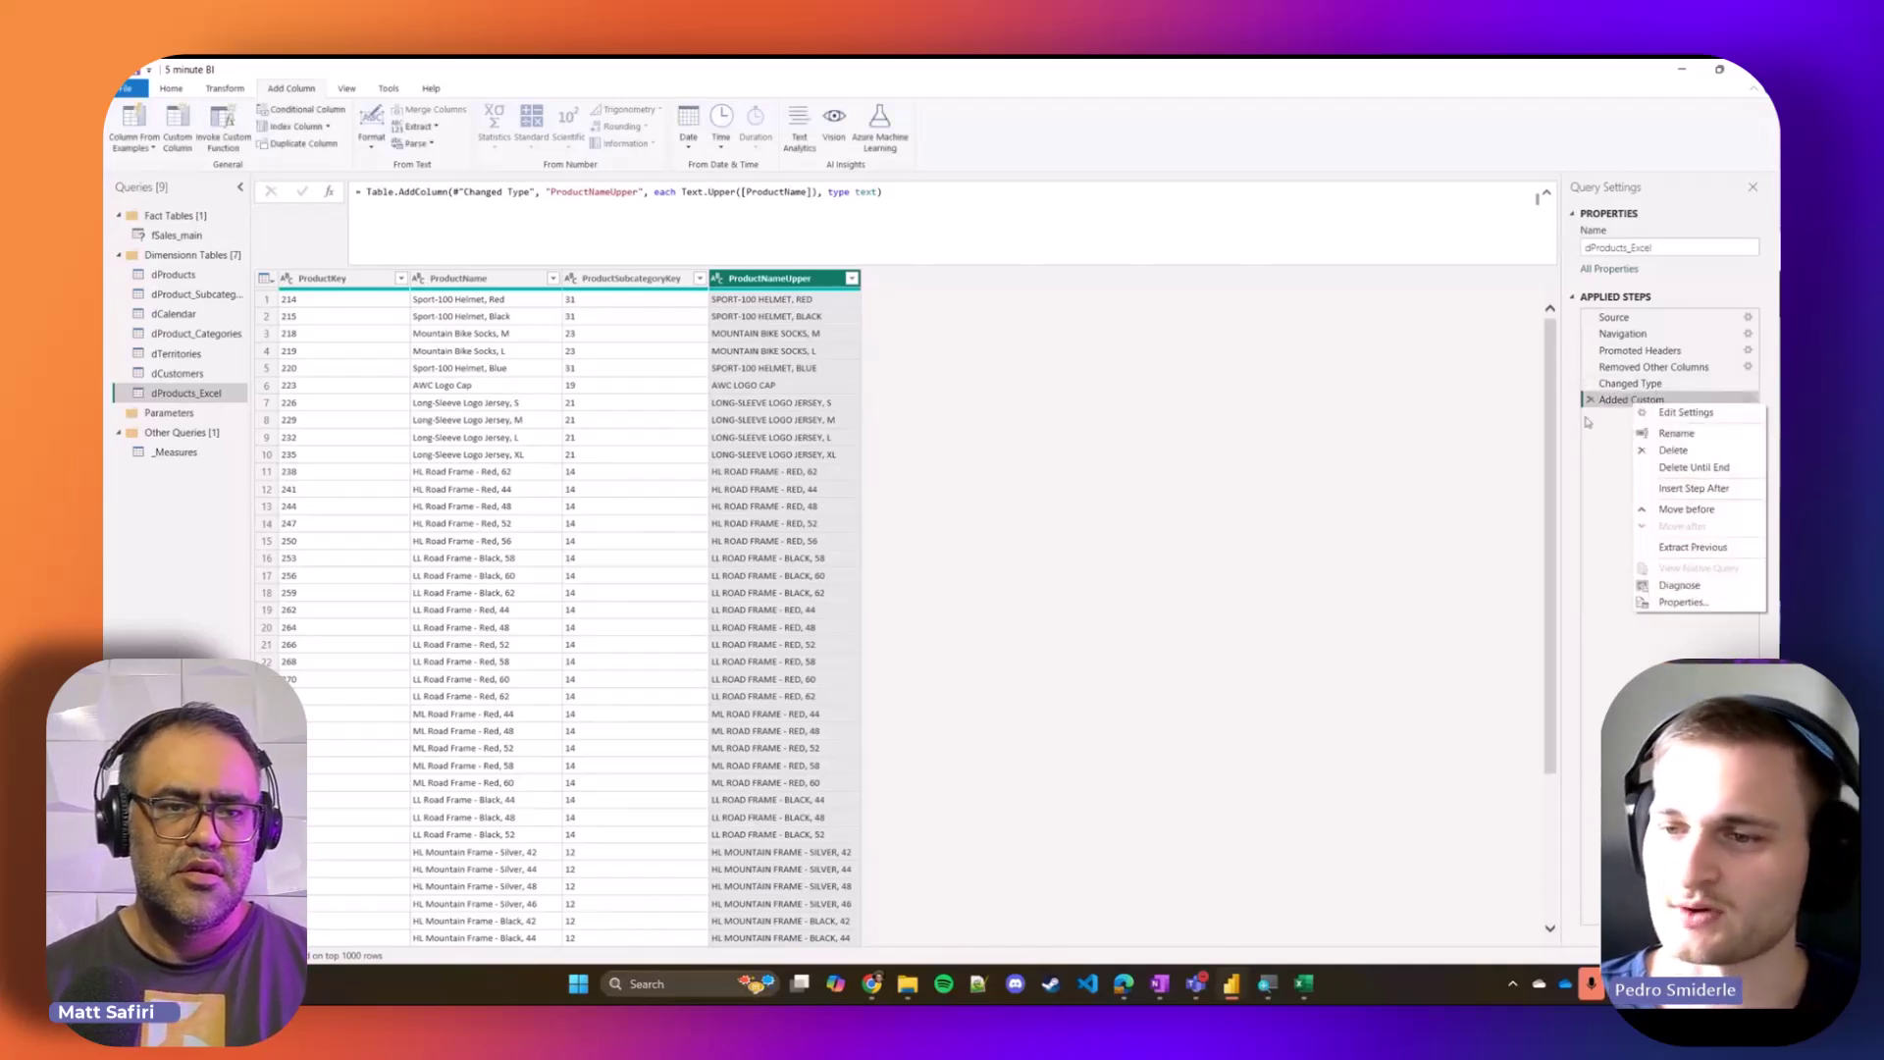
click(1696, 439)
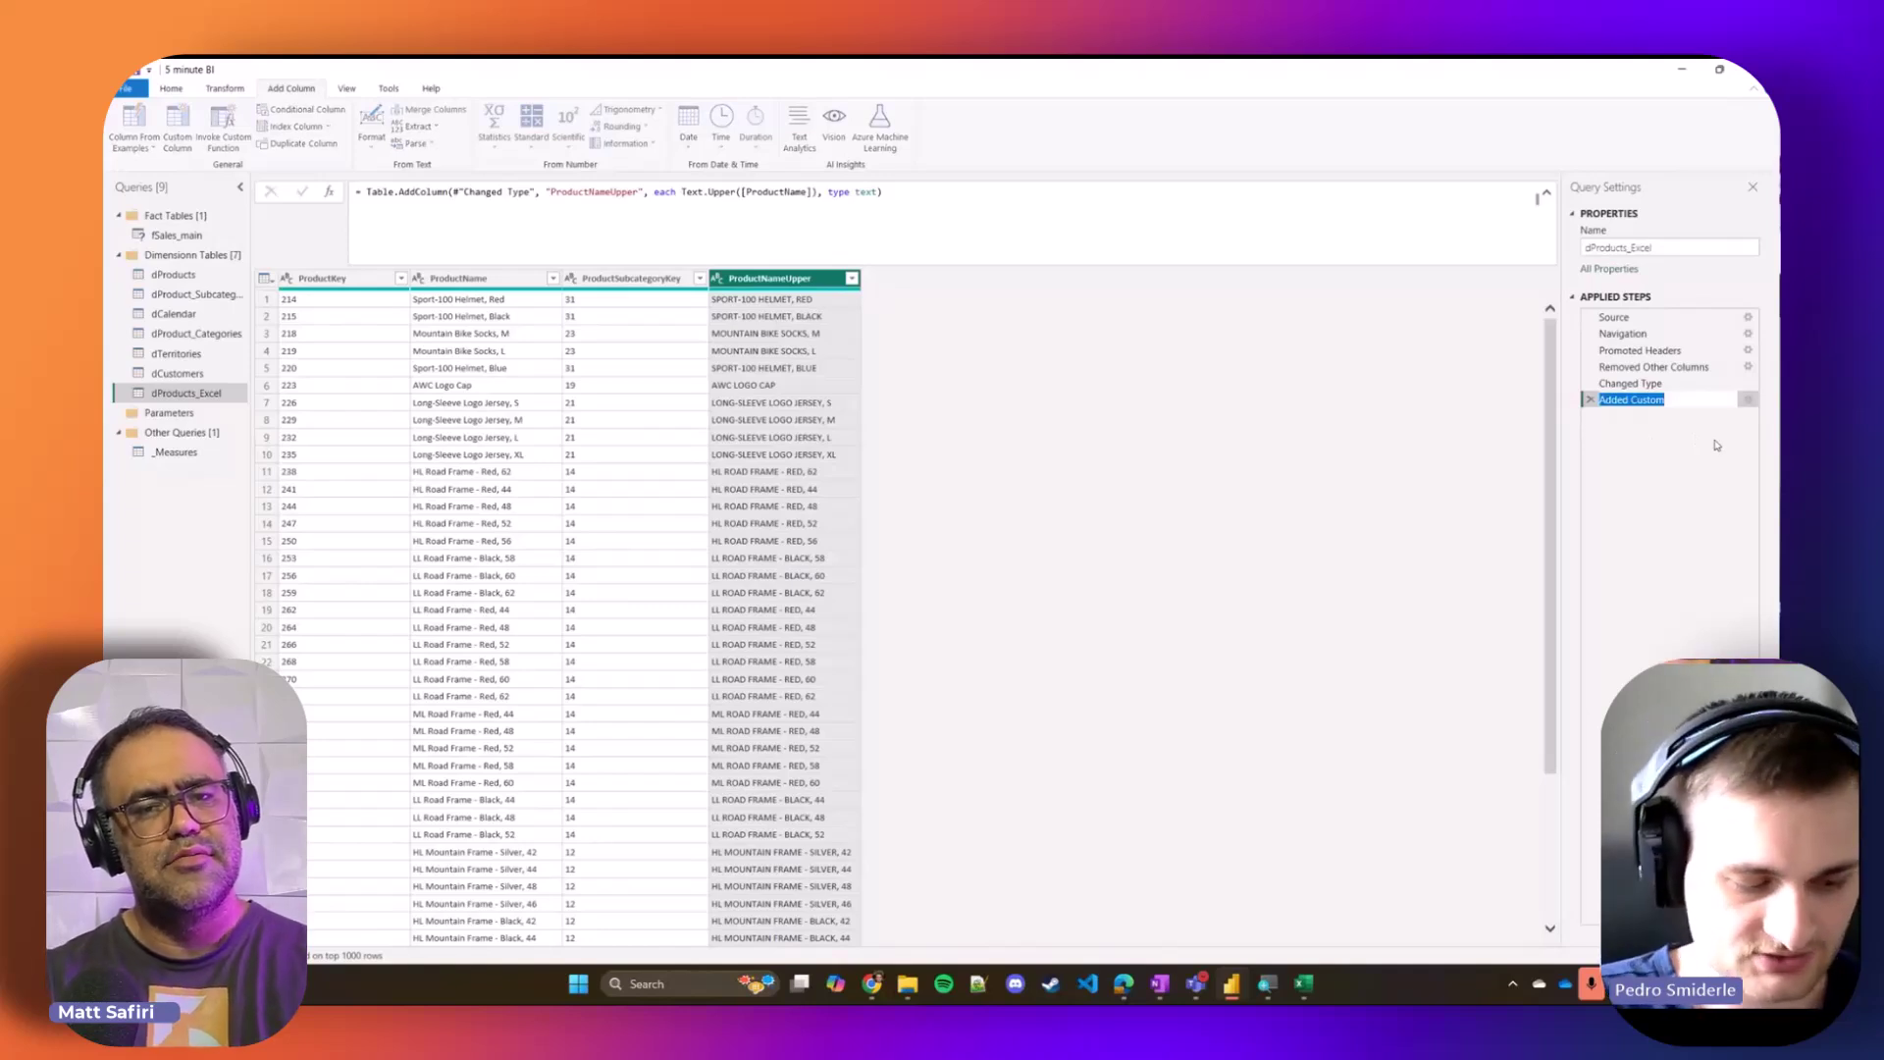
text(A)
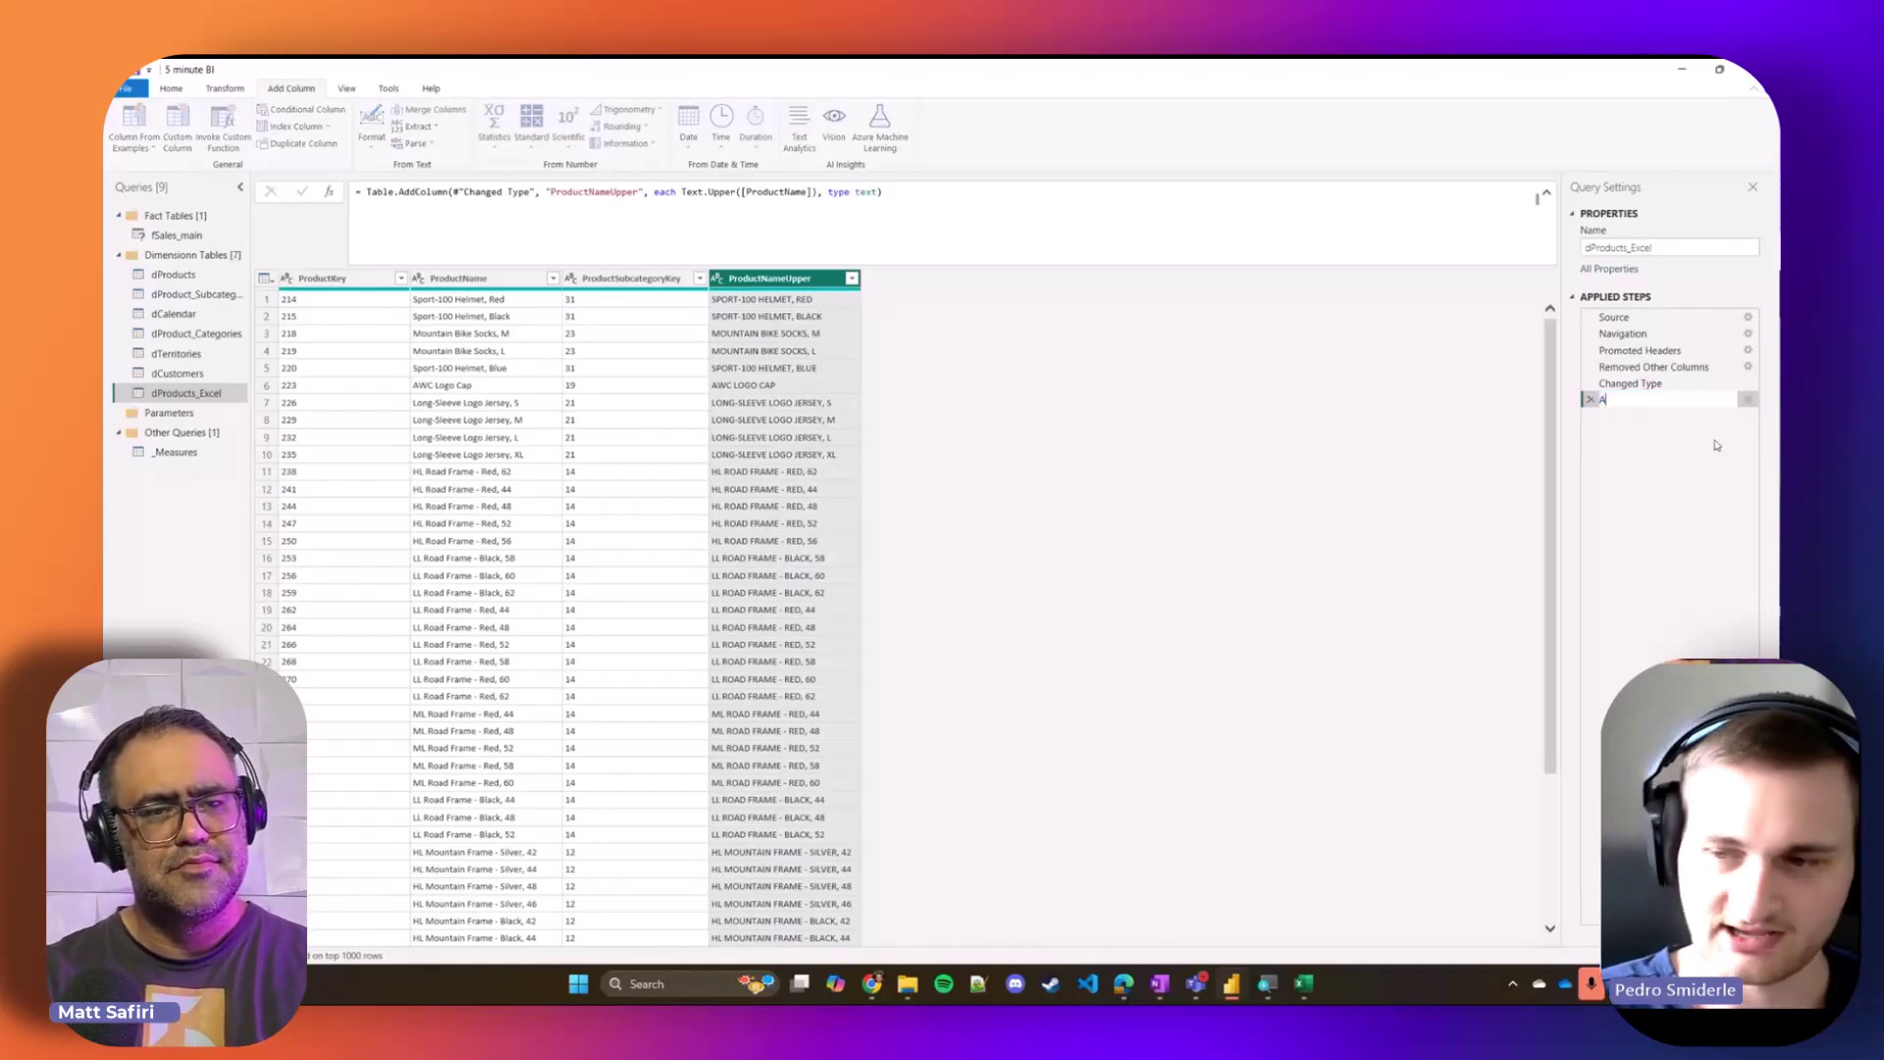
text(dded Uppe)
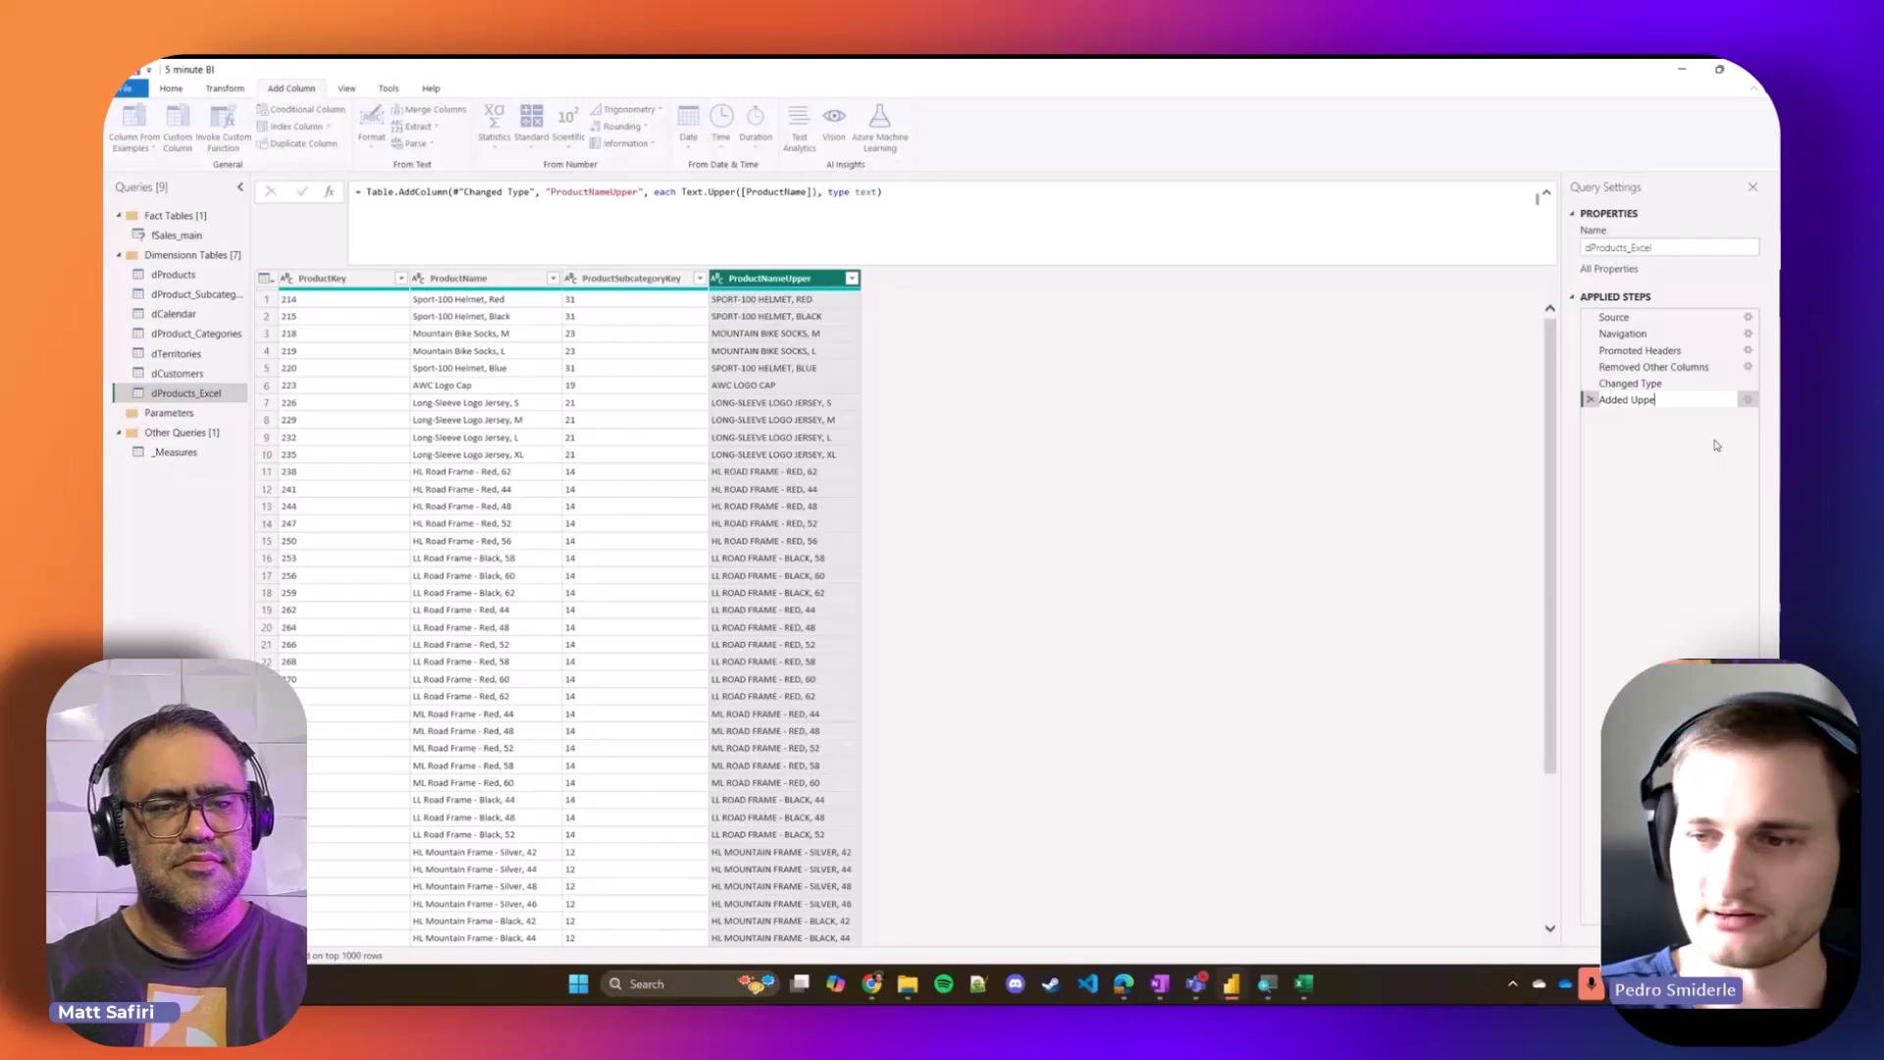
text(rcase Product)
key(Return)
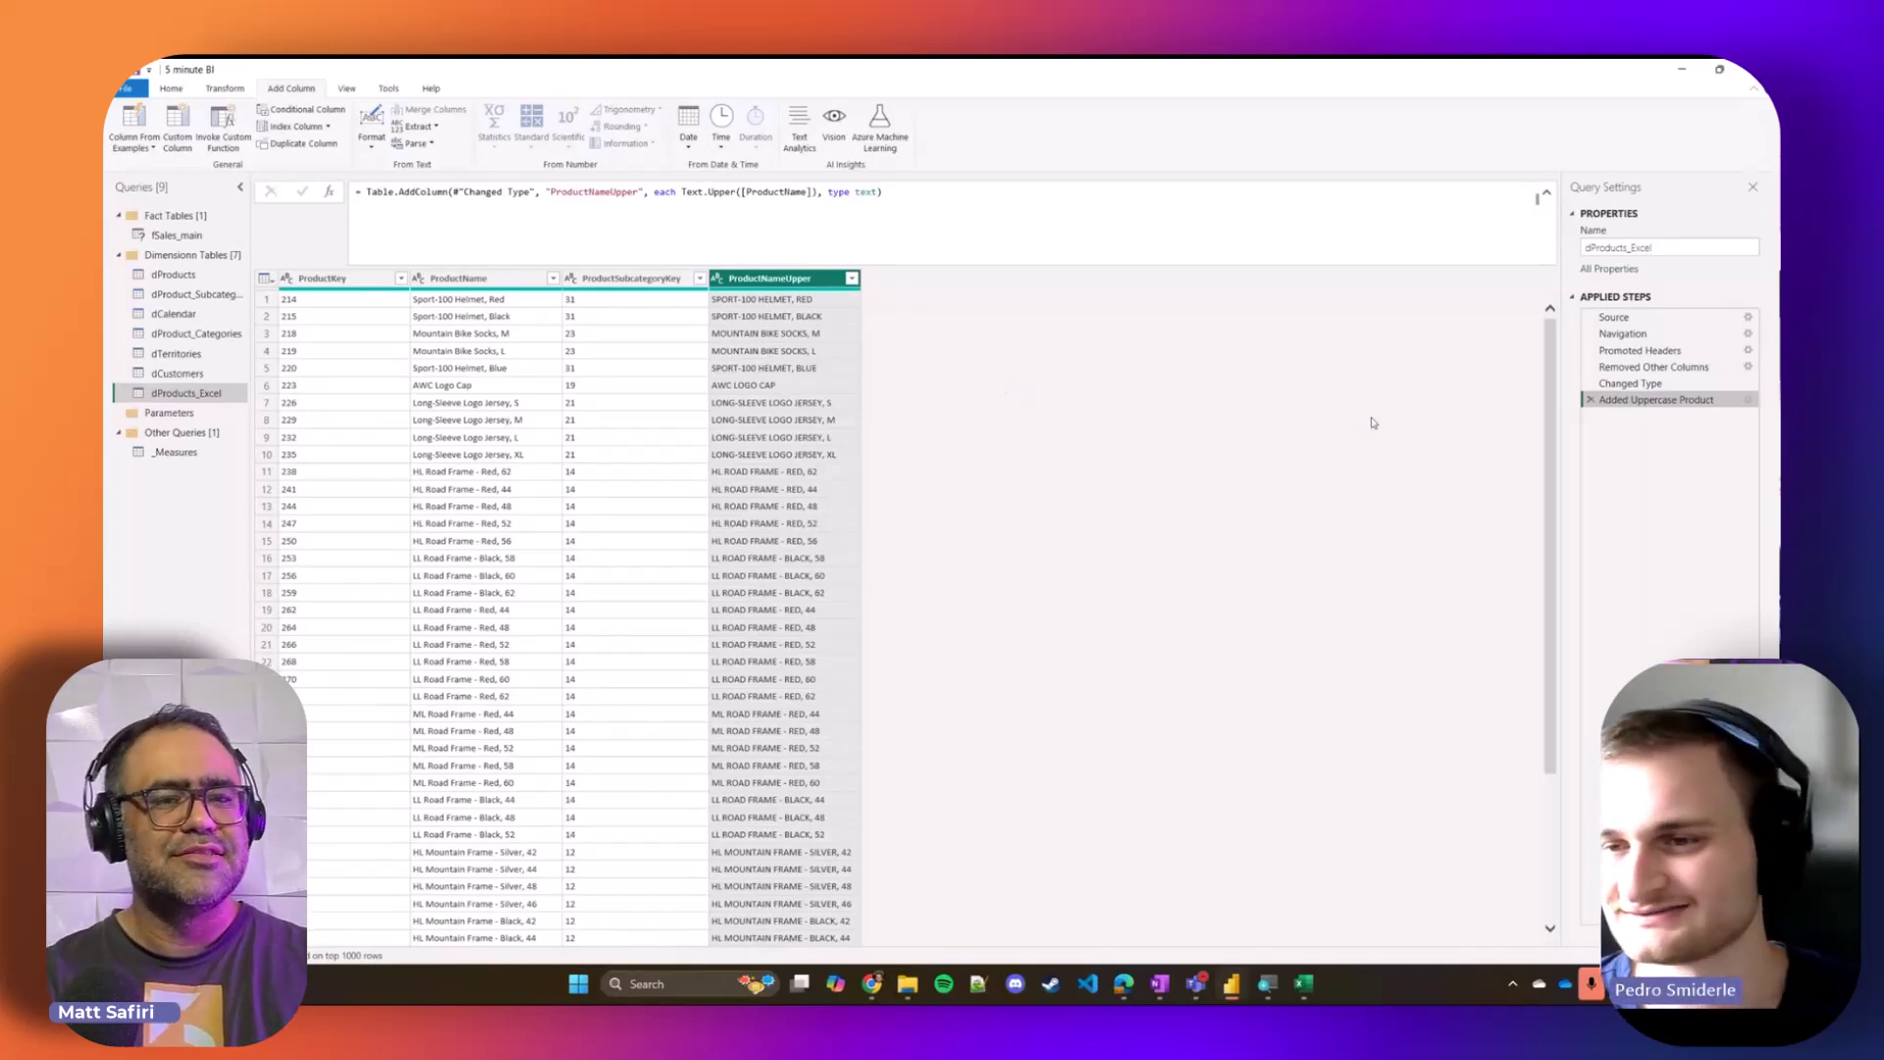
Step: Give the Added Uppercase Product step the description "Added uppercase column because we were having case issues"
right_click(1605, 400)
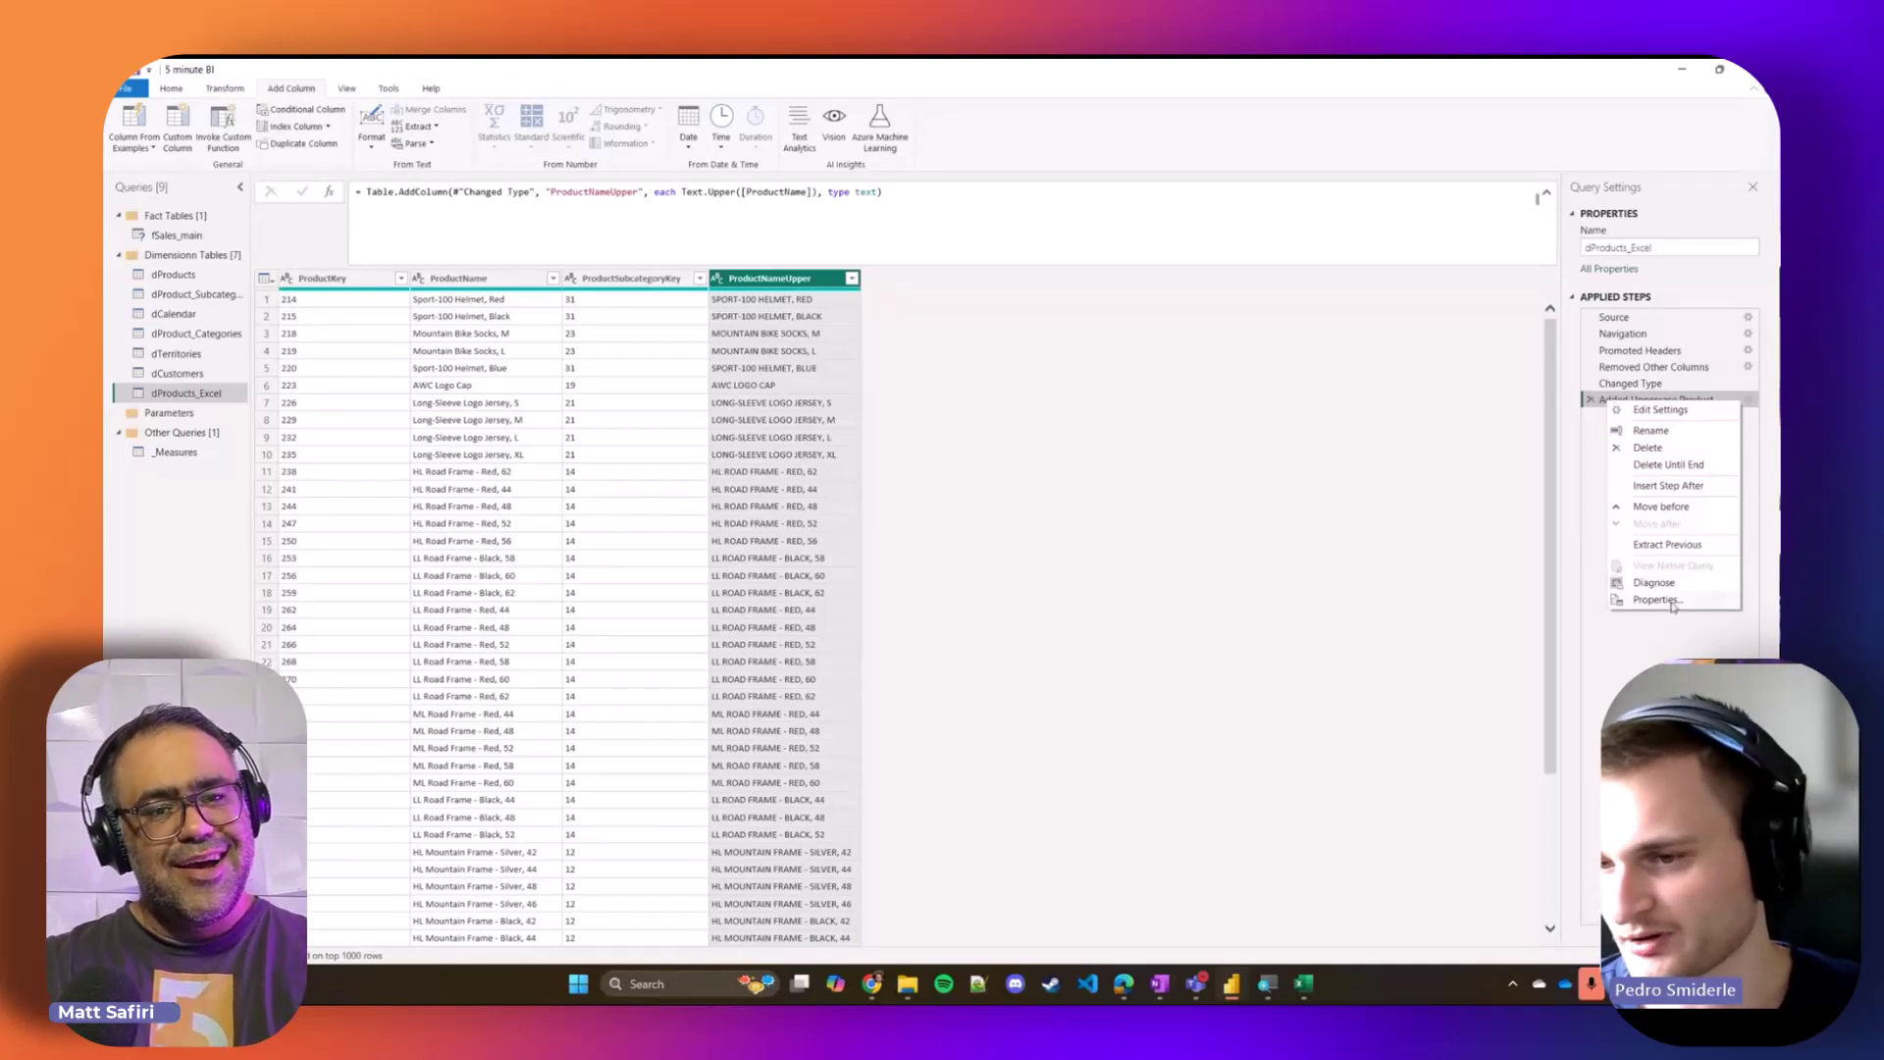
click(1656, 599)
click(852, 518)
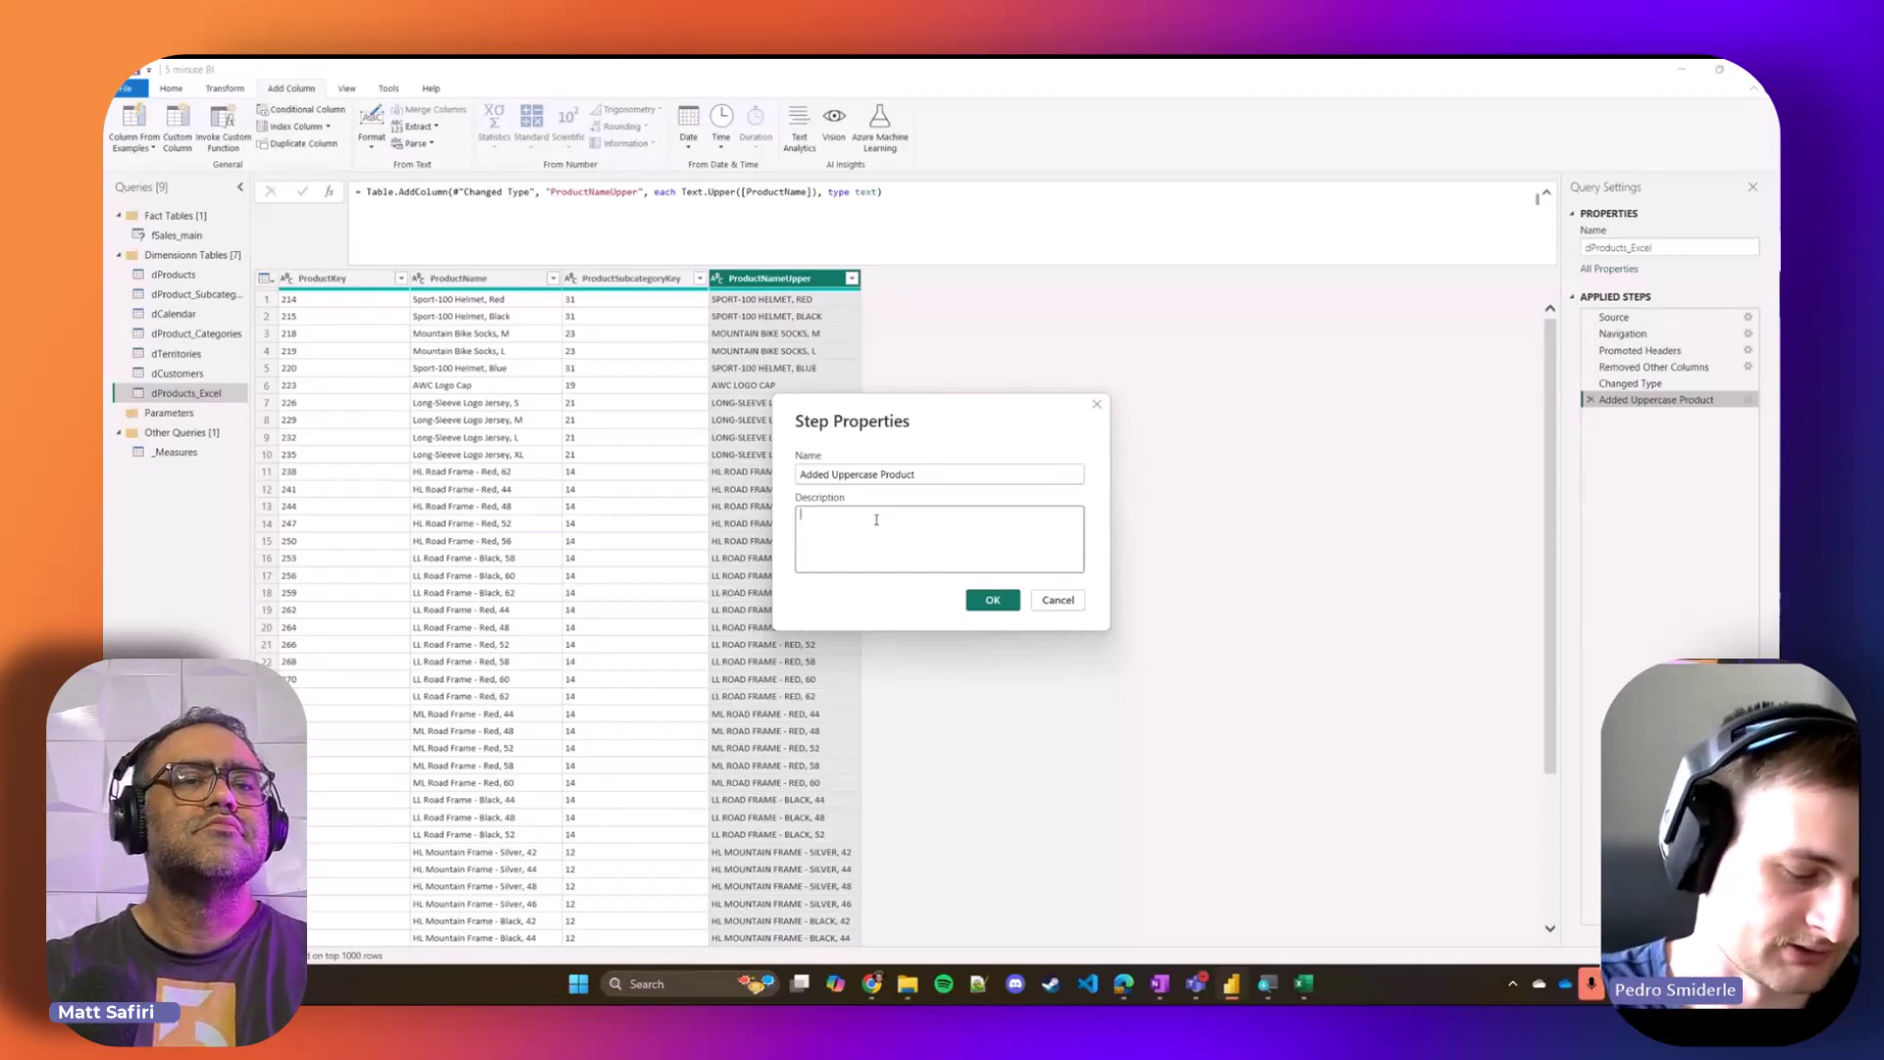
text(Added )
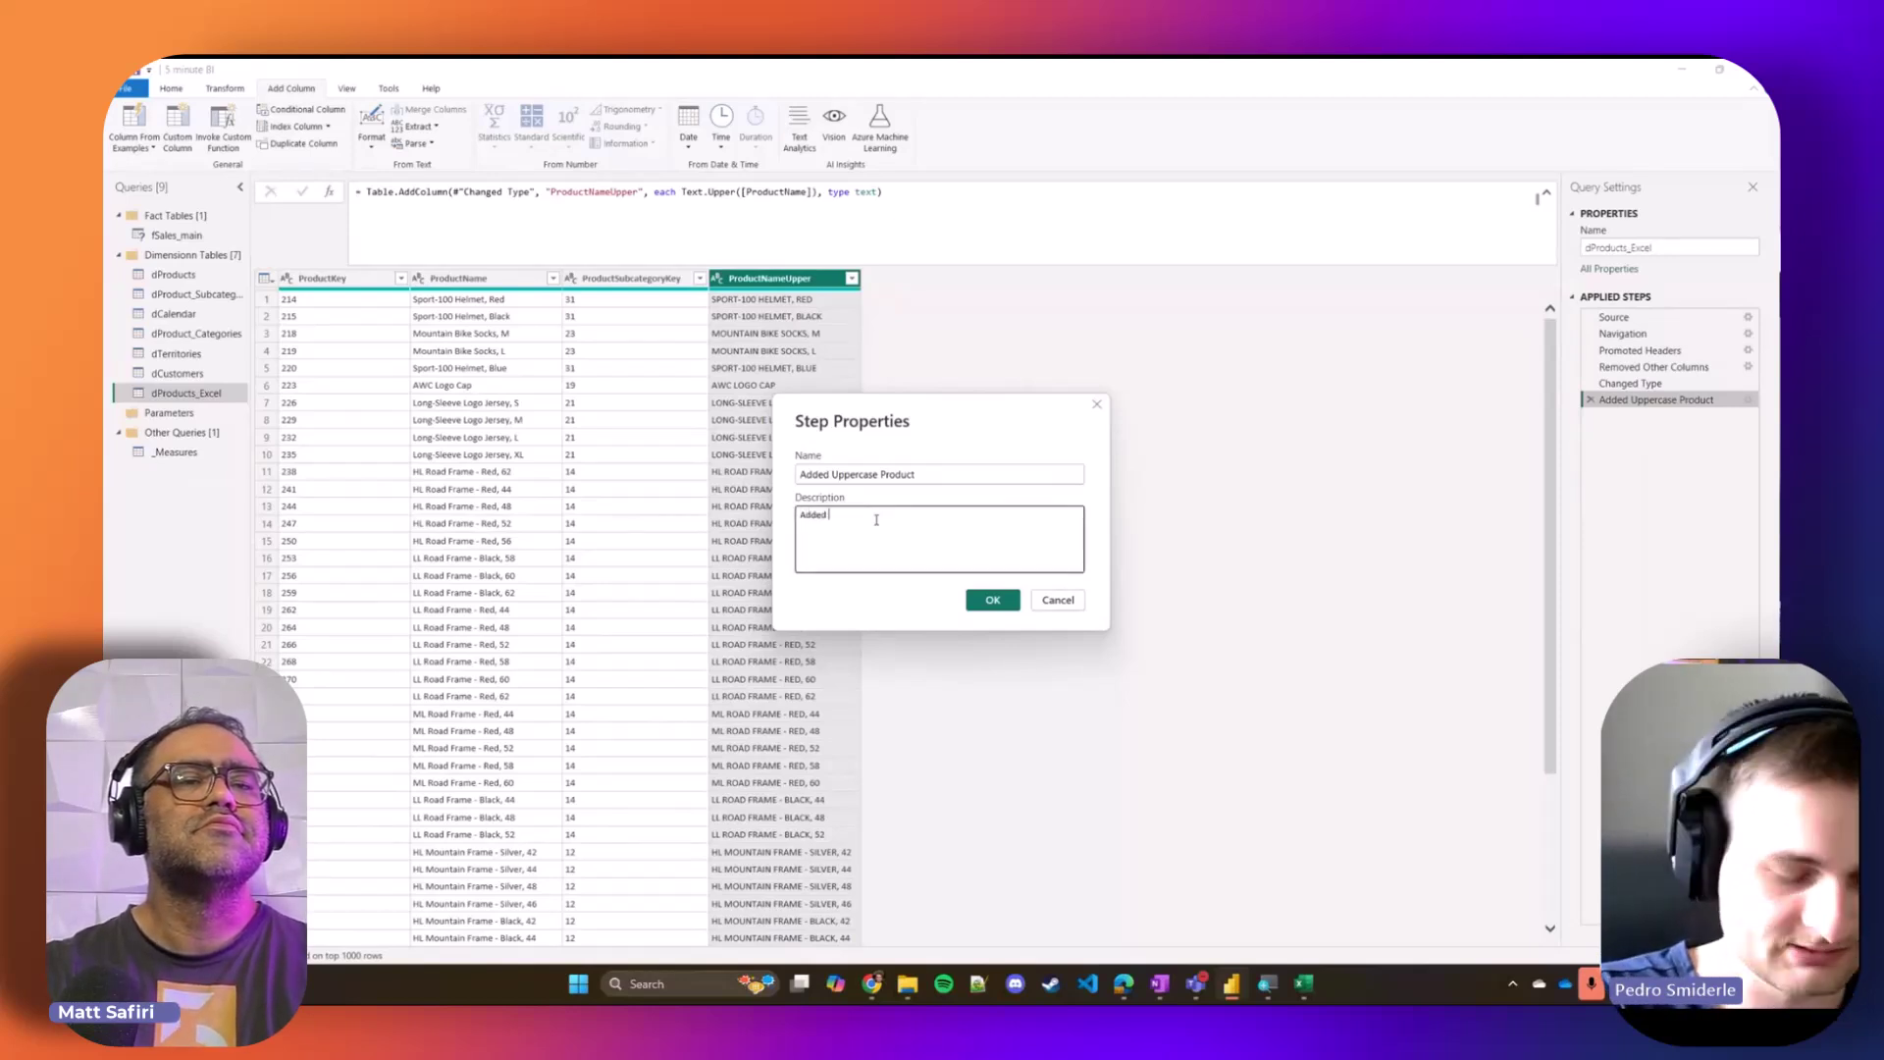
text(upperca)
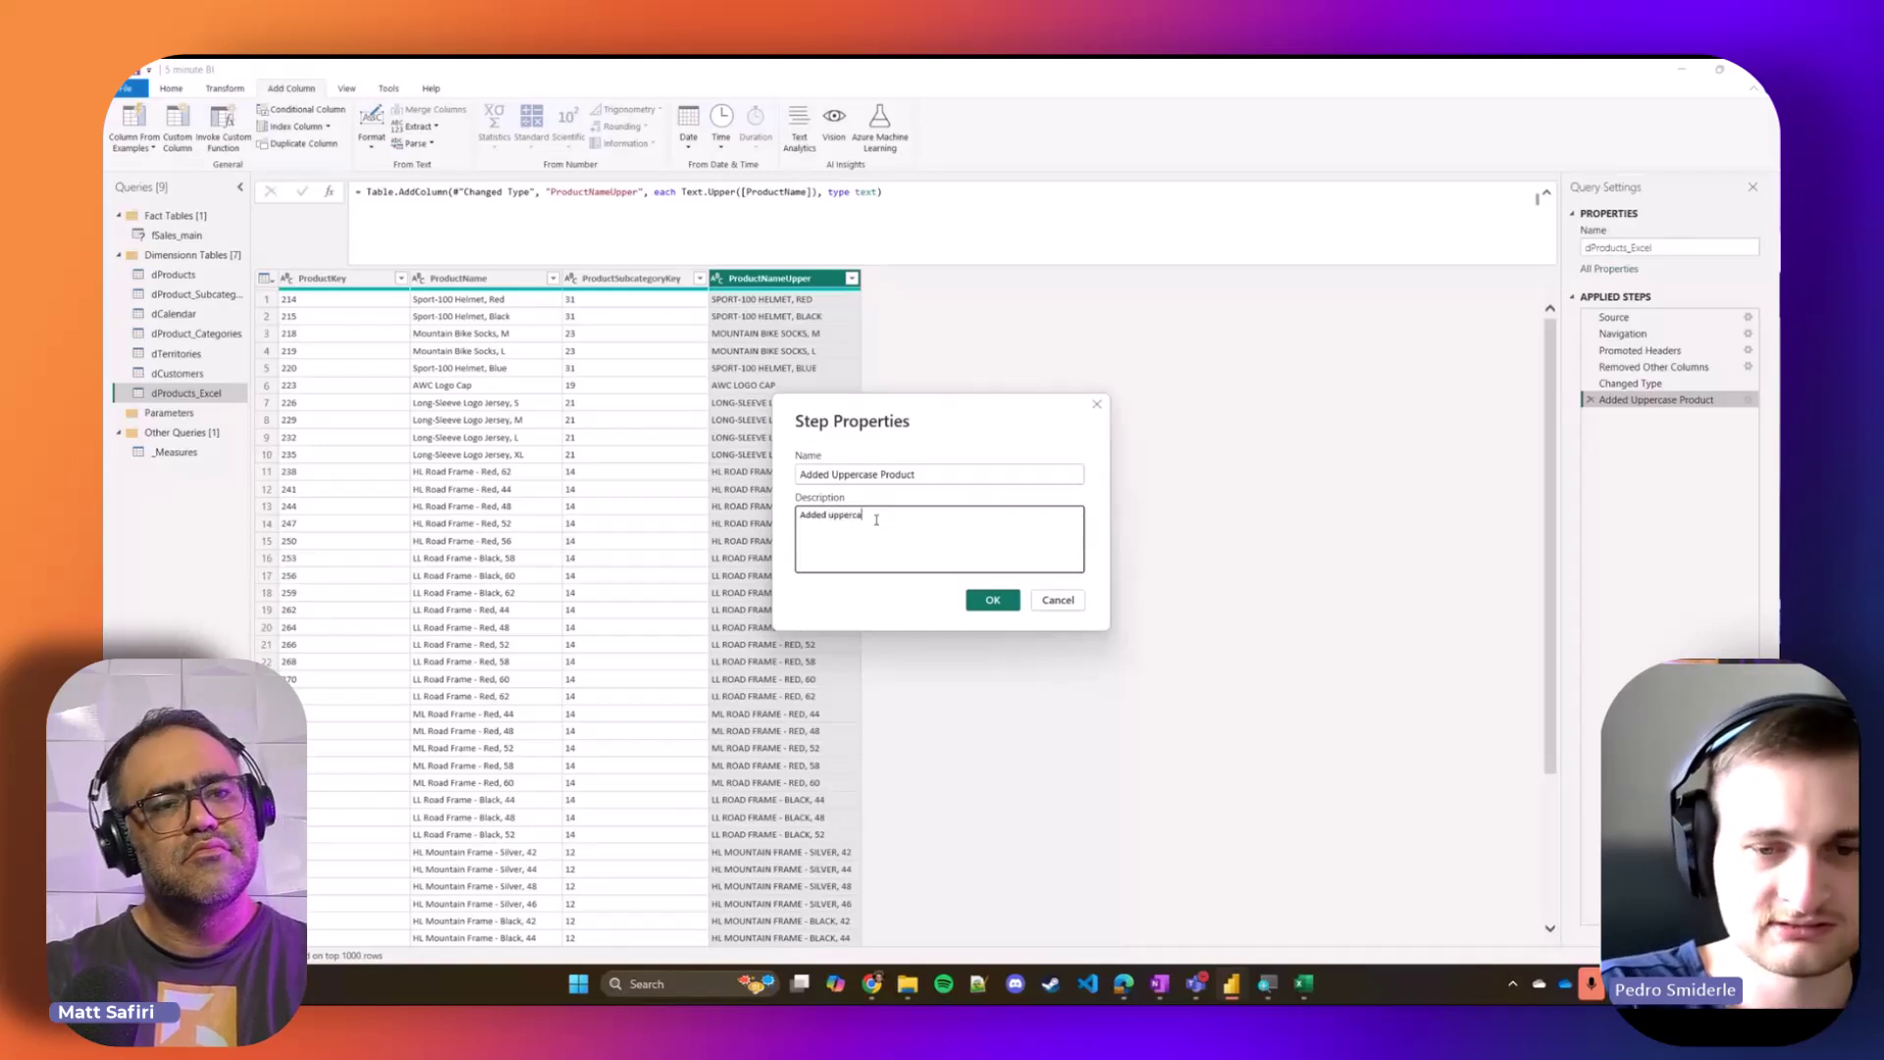
text(se colum)
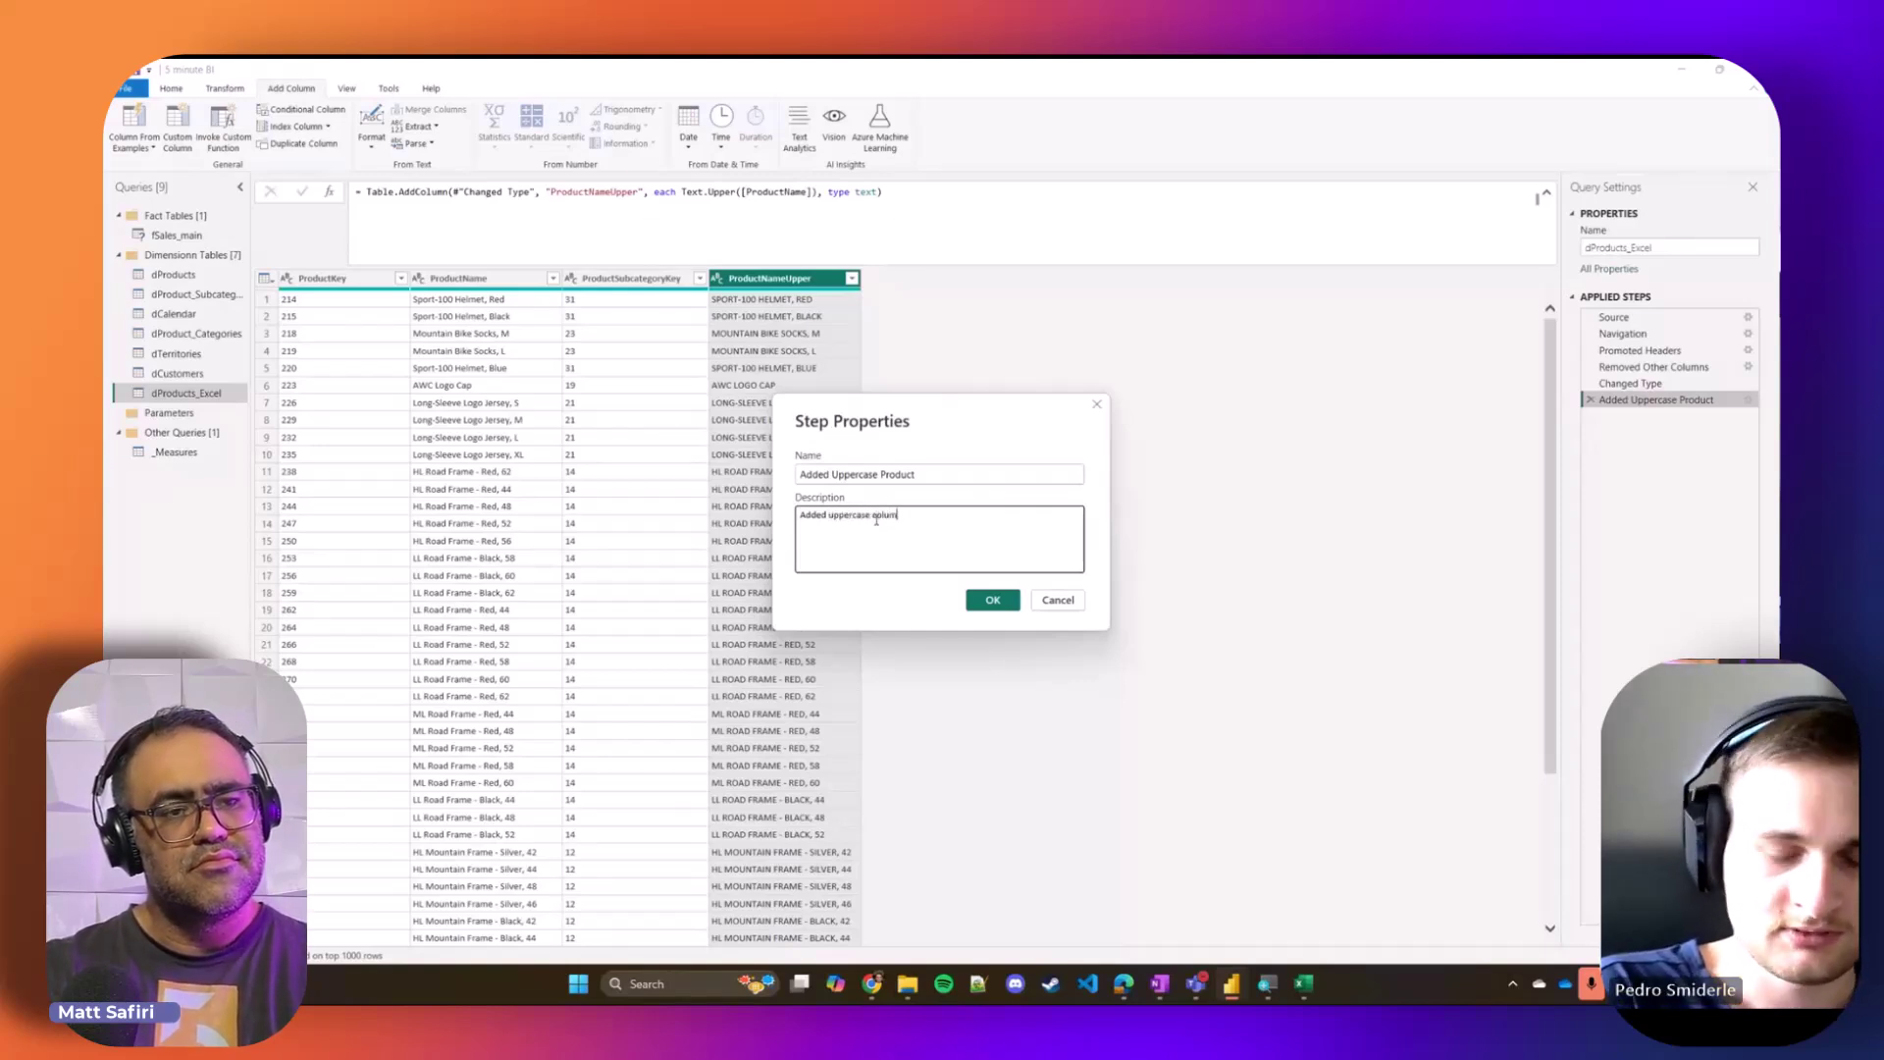
text(,n because we )
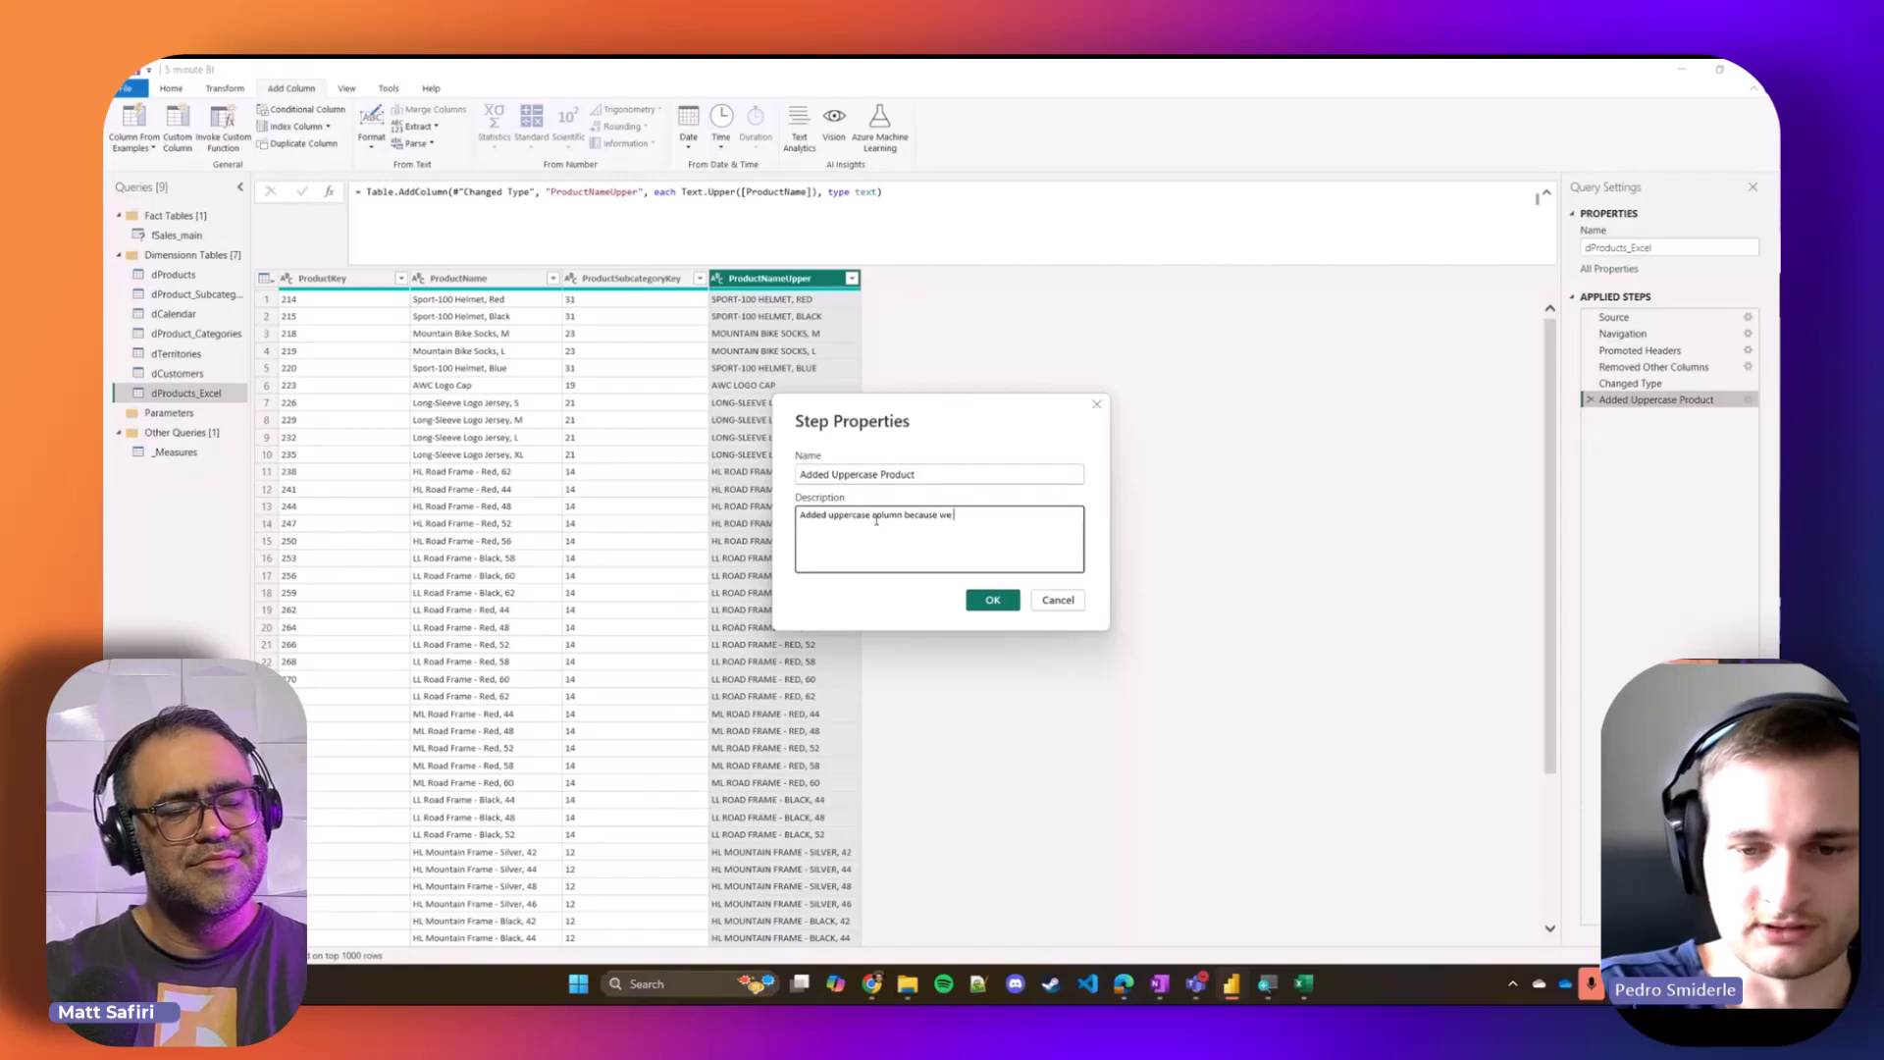
text(were havin)
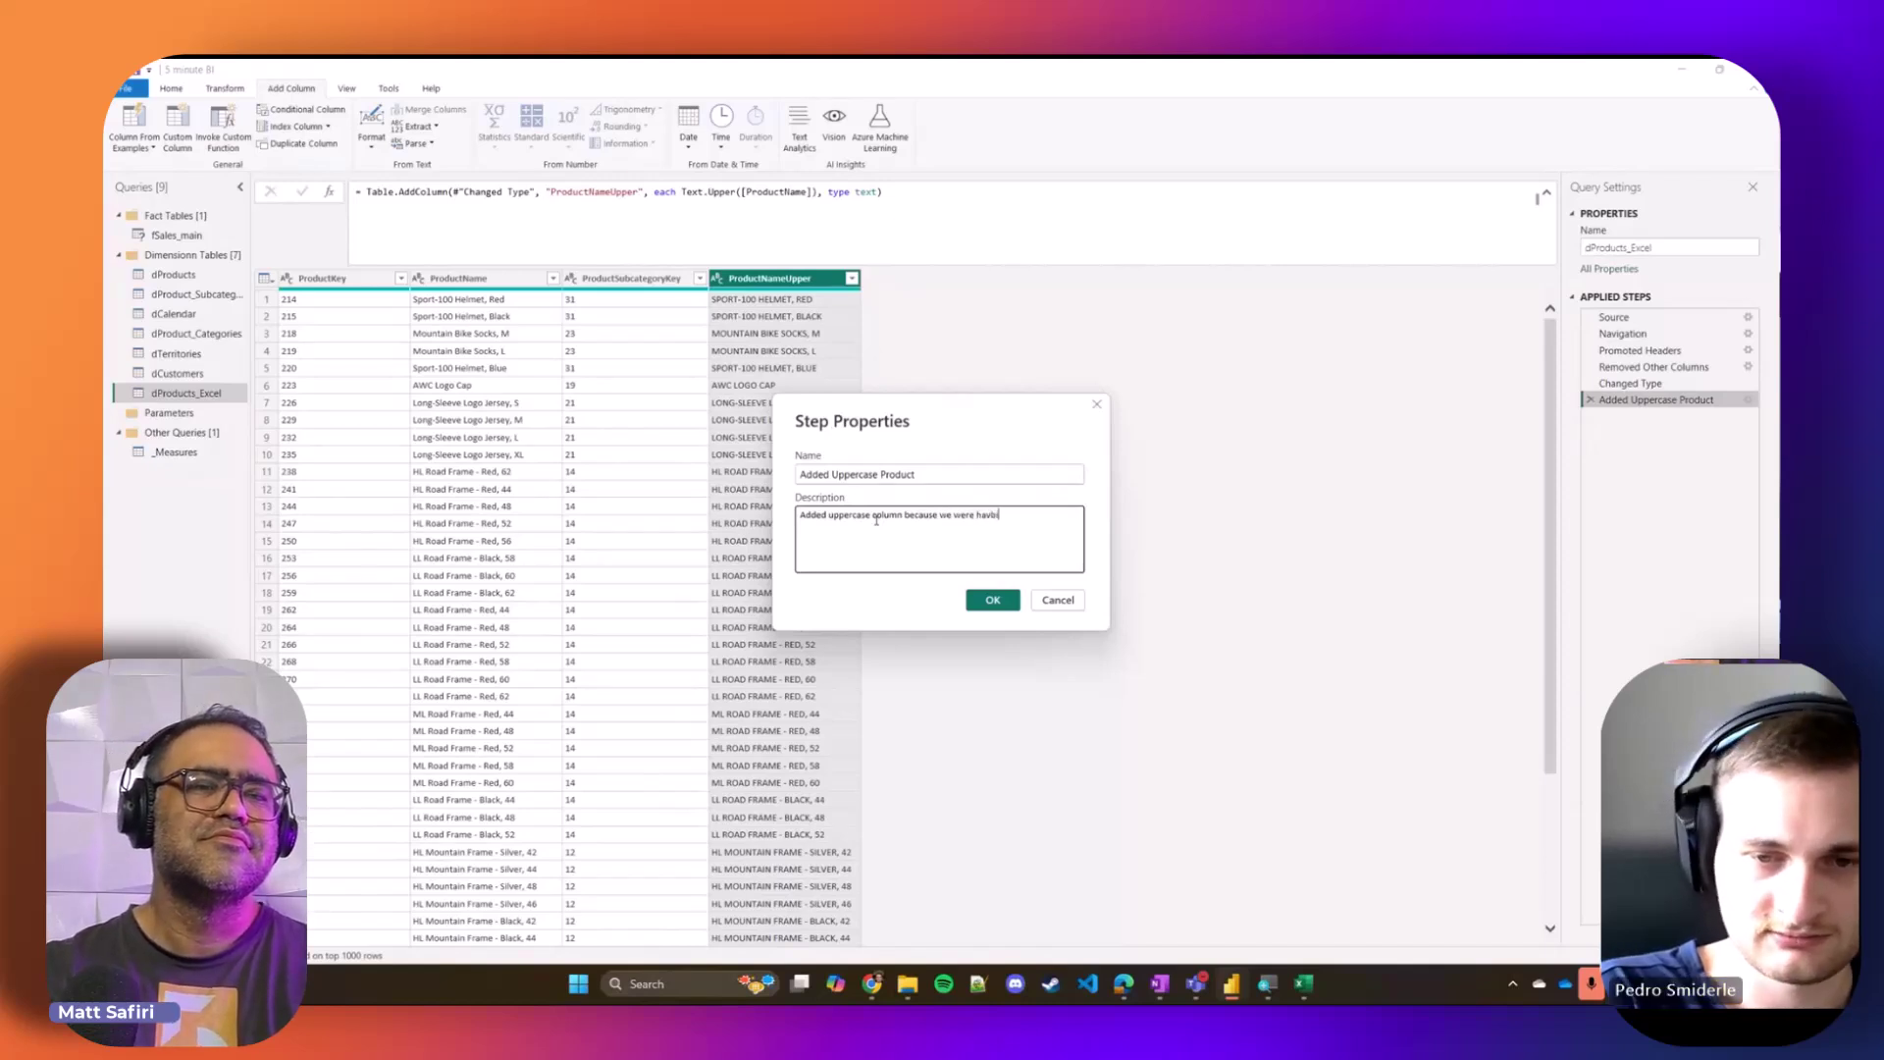
text(g case issu)
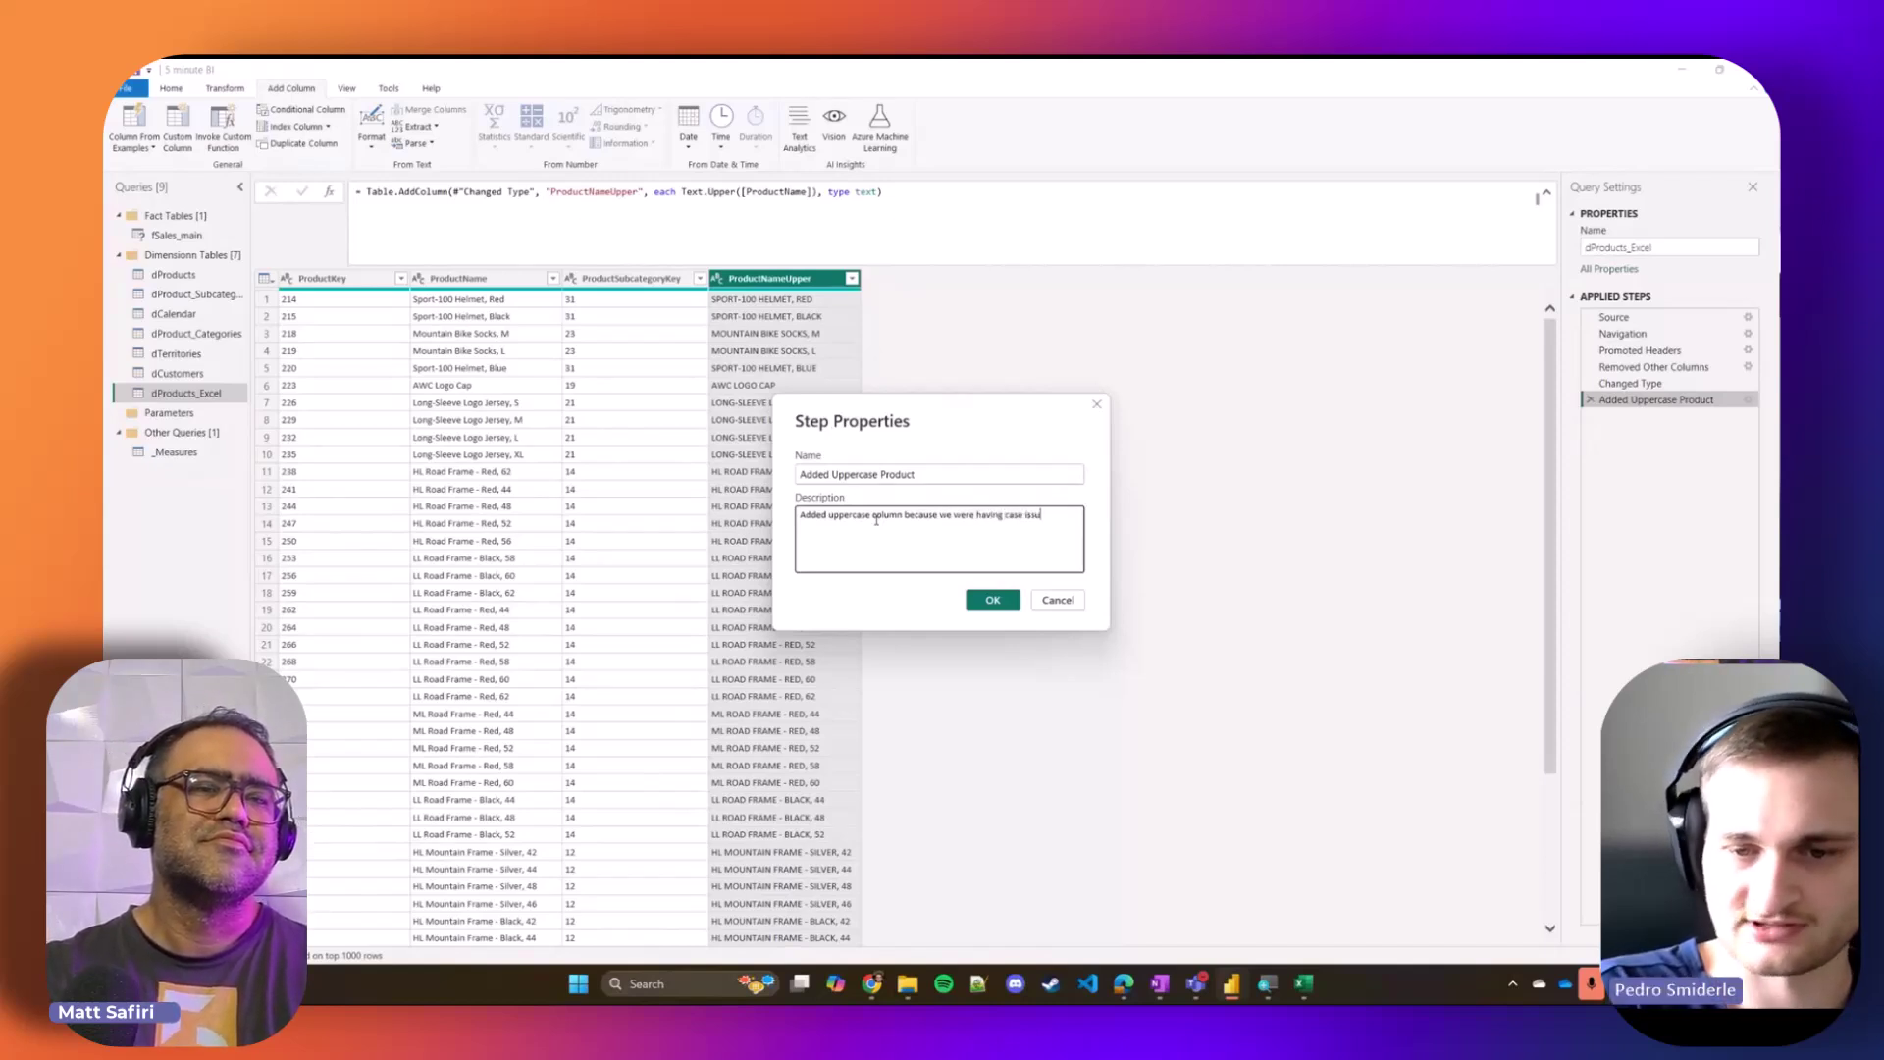
text(es)
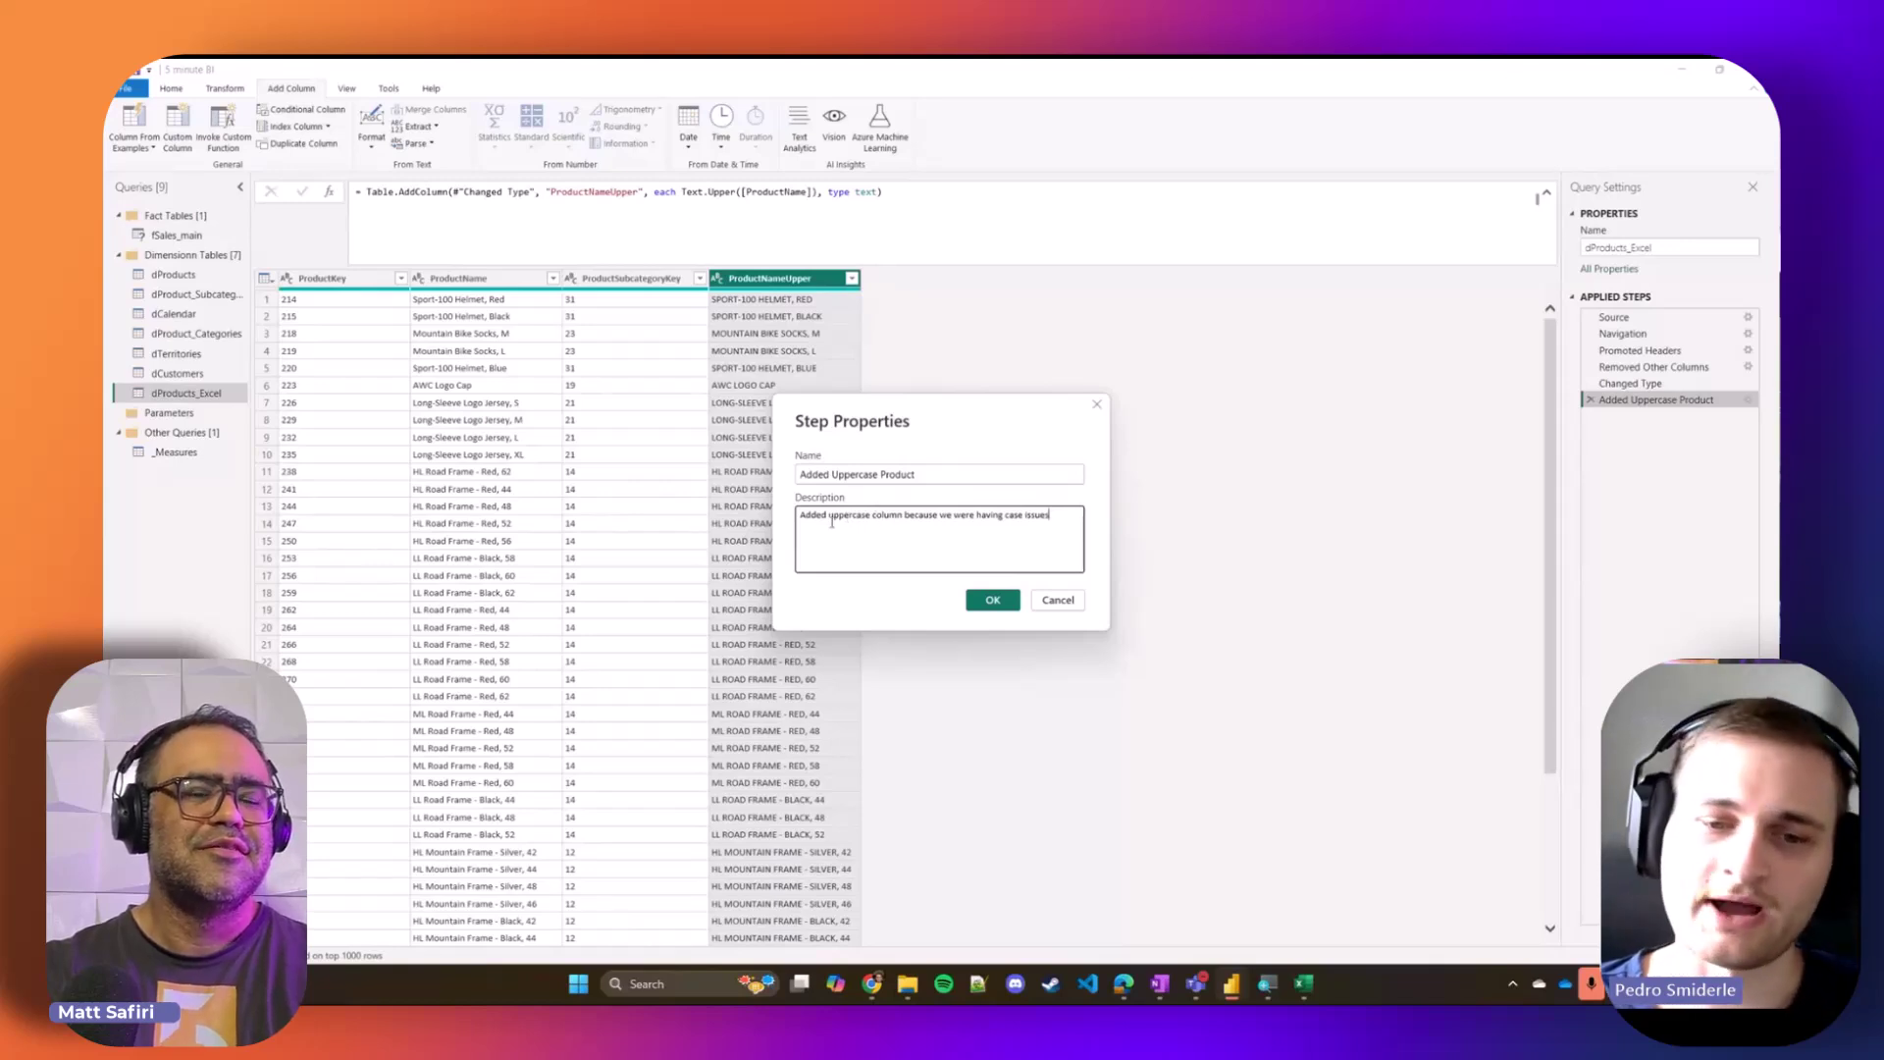
drag(801, 513, 1052, 515)
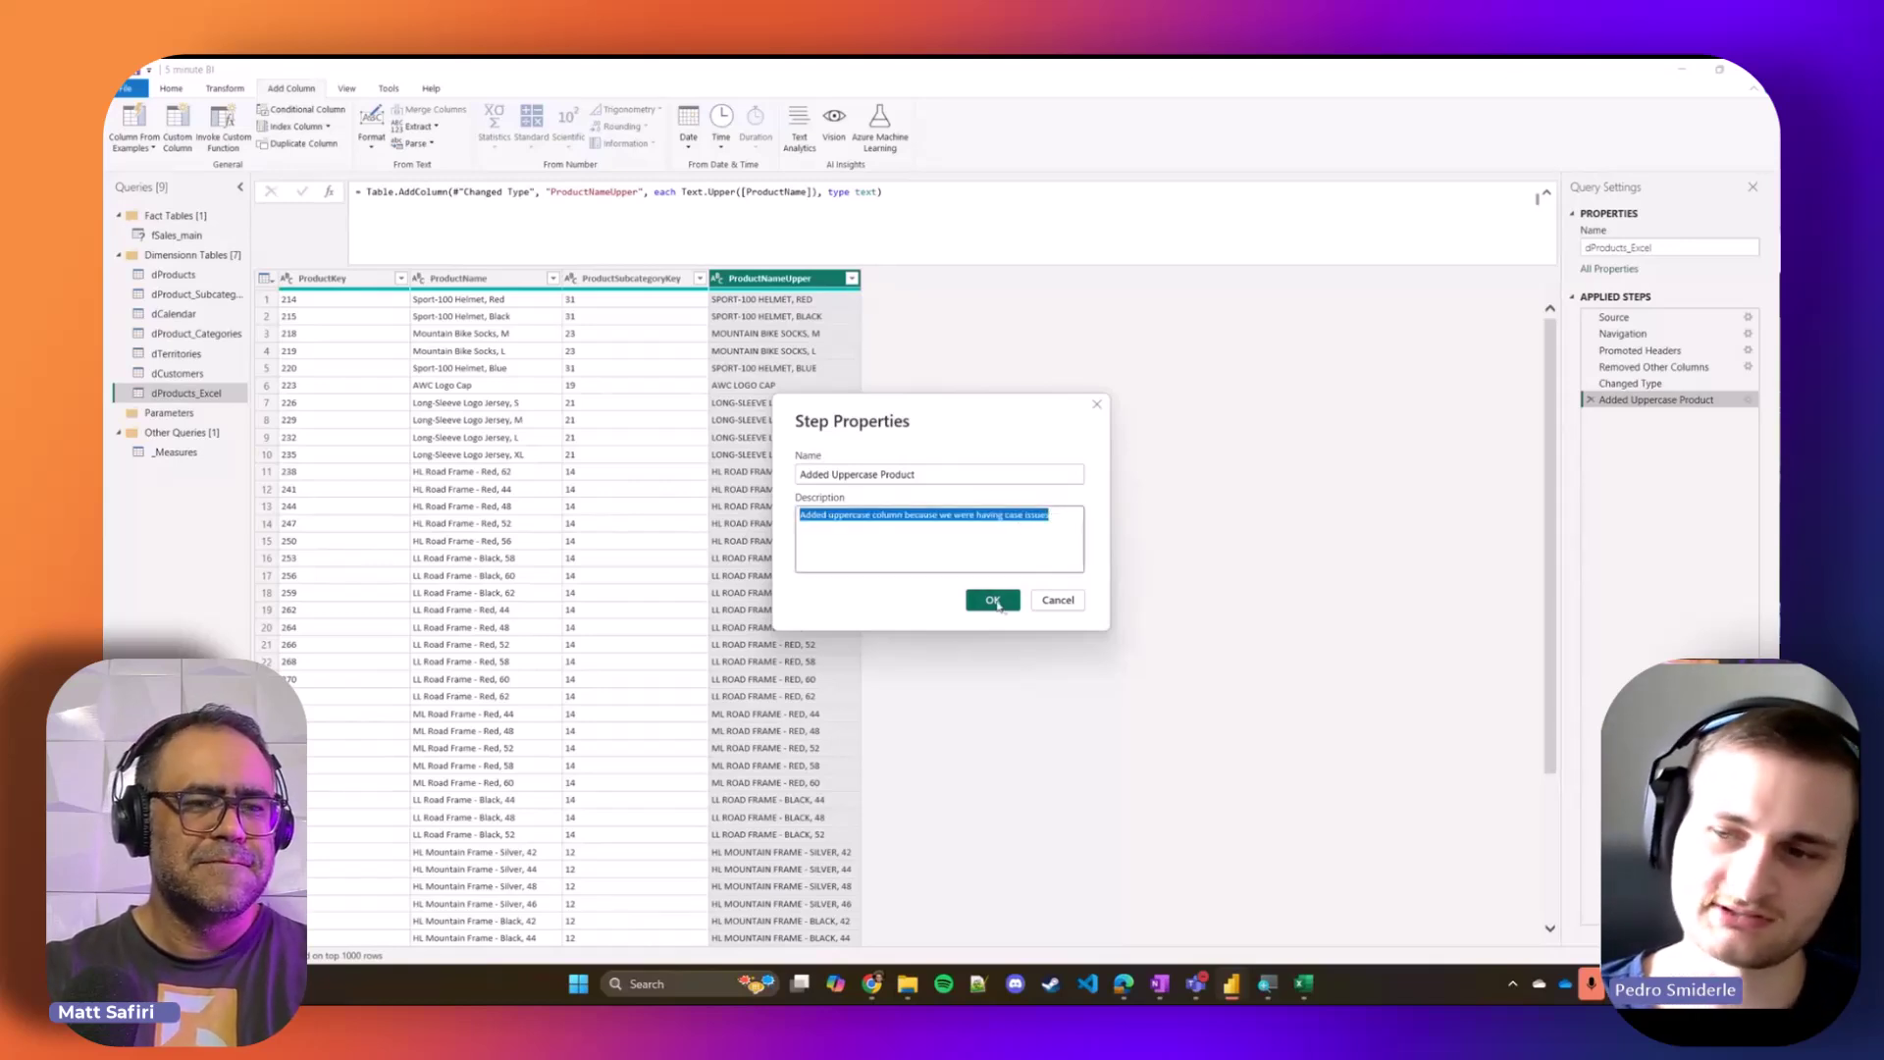
click(992, 599)
mouse_move(1737, 404)
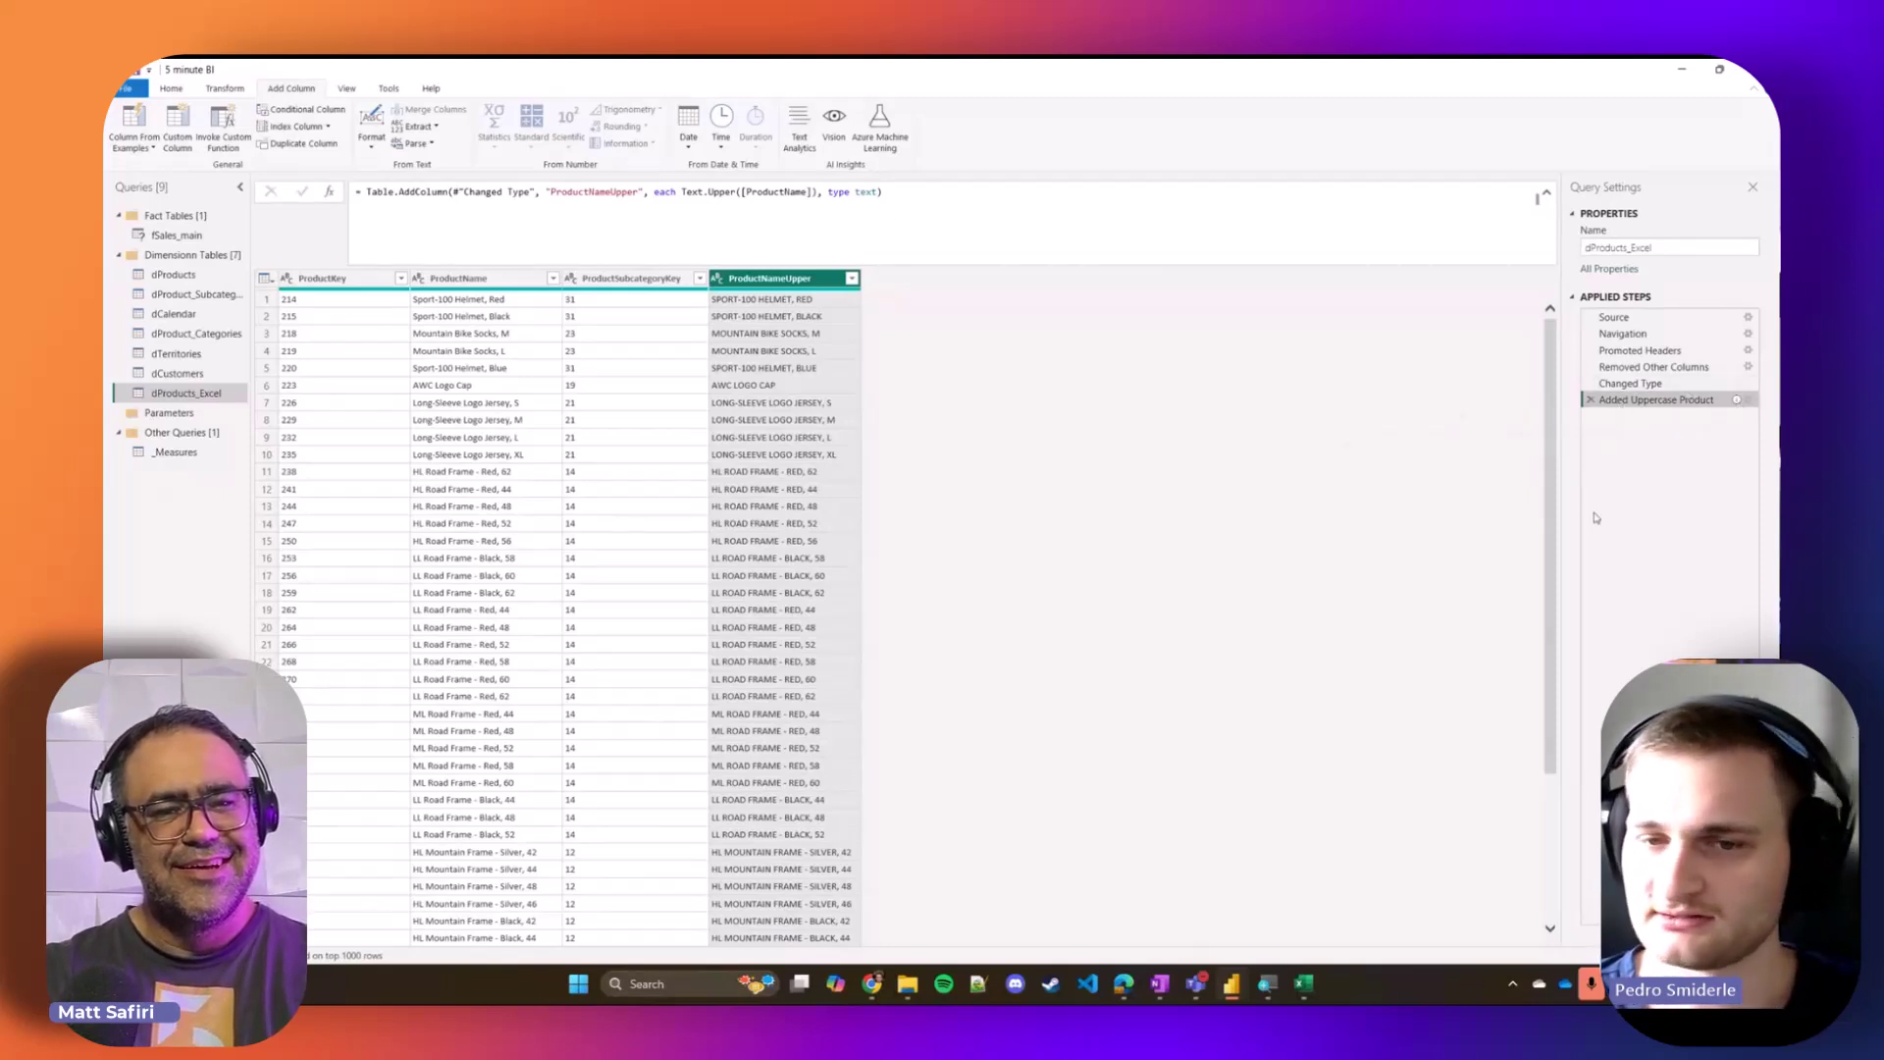
mouse_move(1654, 405)
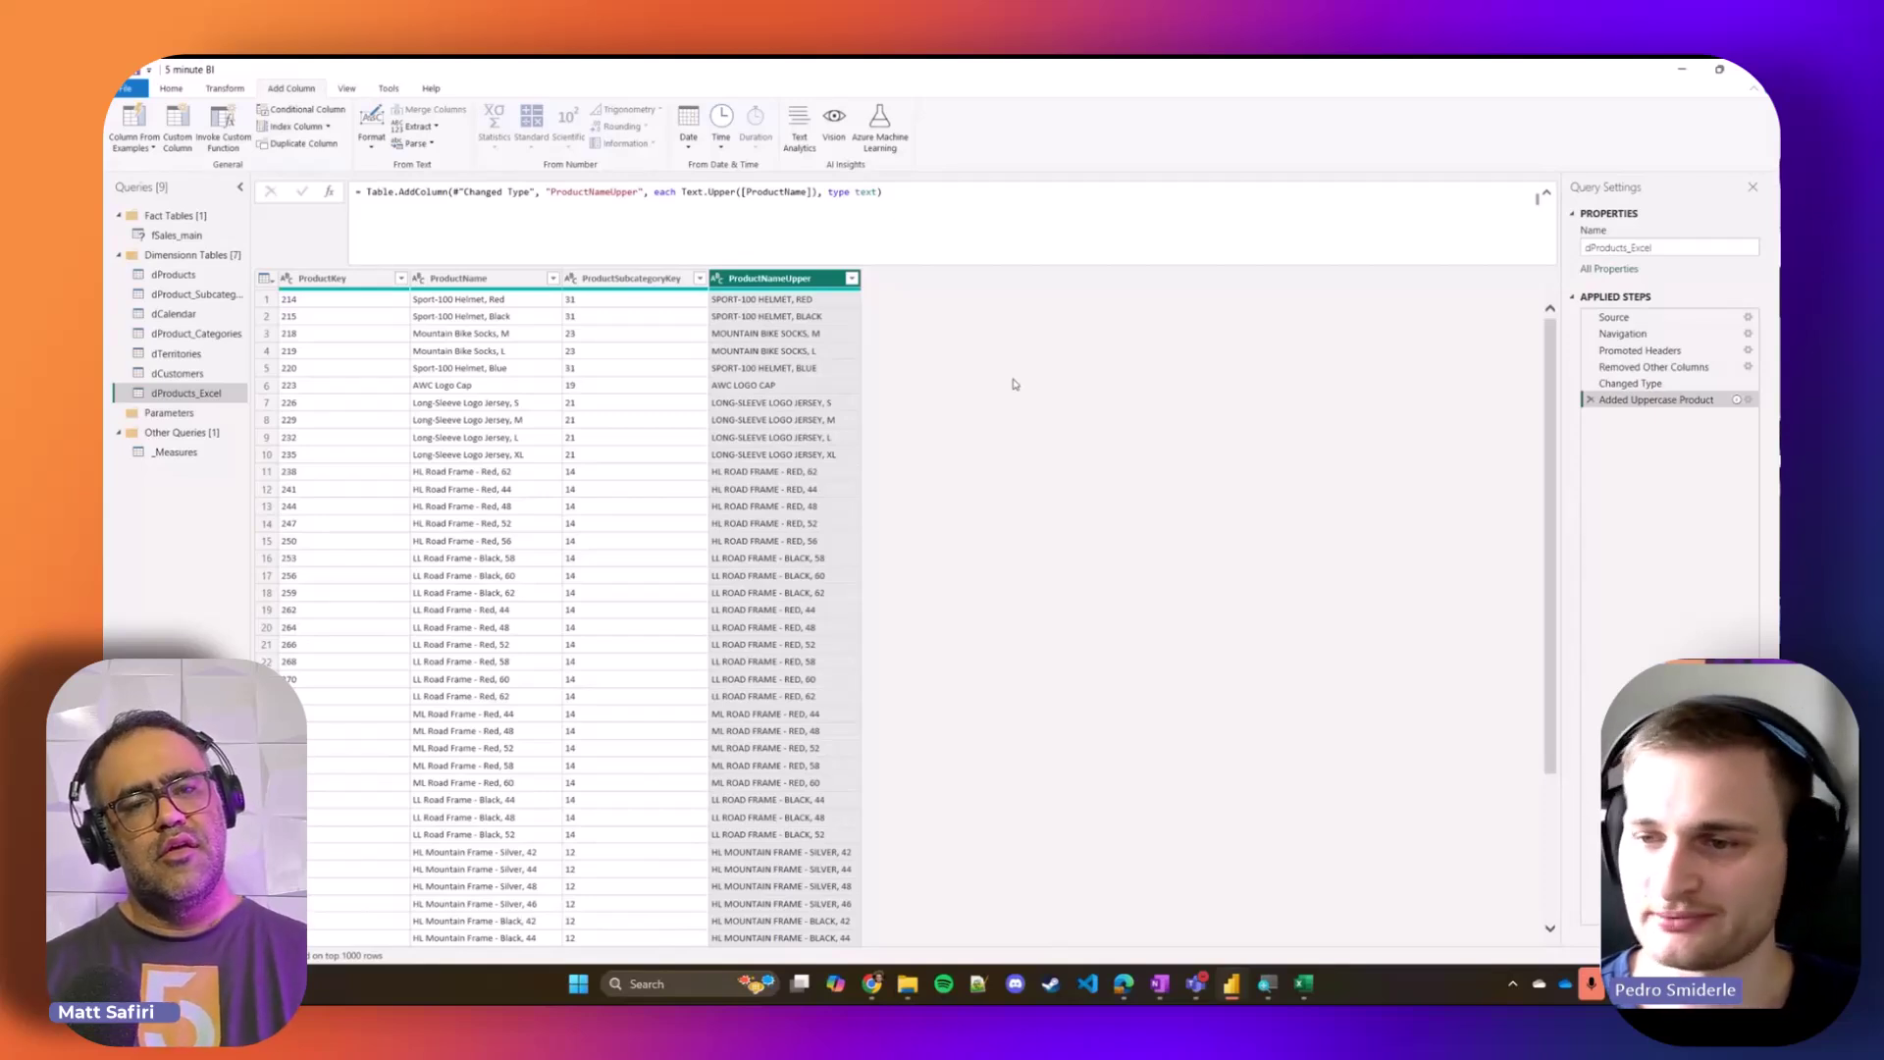
Step: Review the formulas and previews of the Navigation, Promoted Headers and Removed Other Columns steps
right_click(1626, 401)
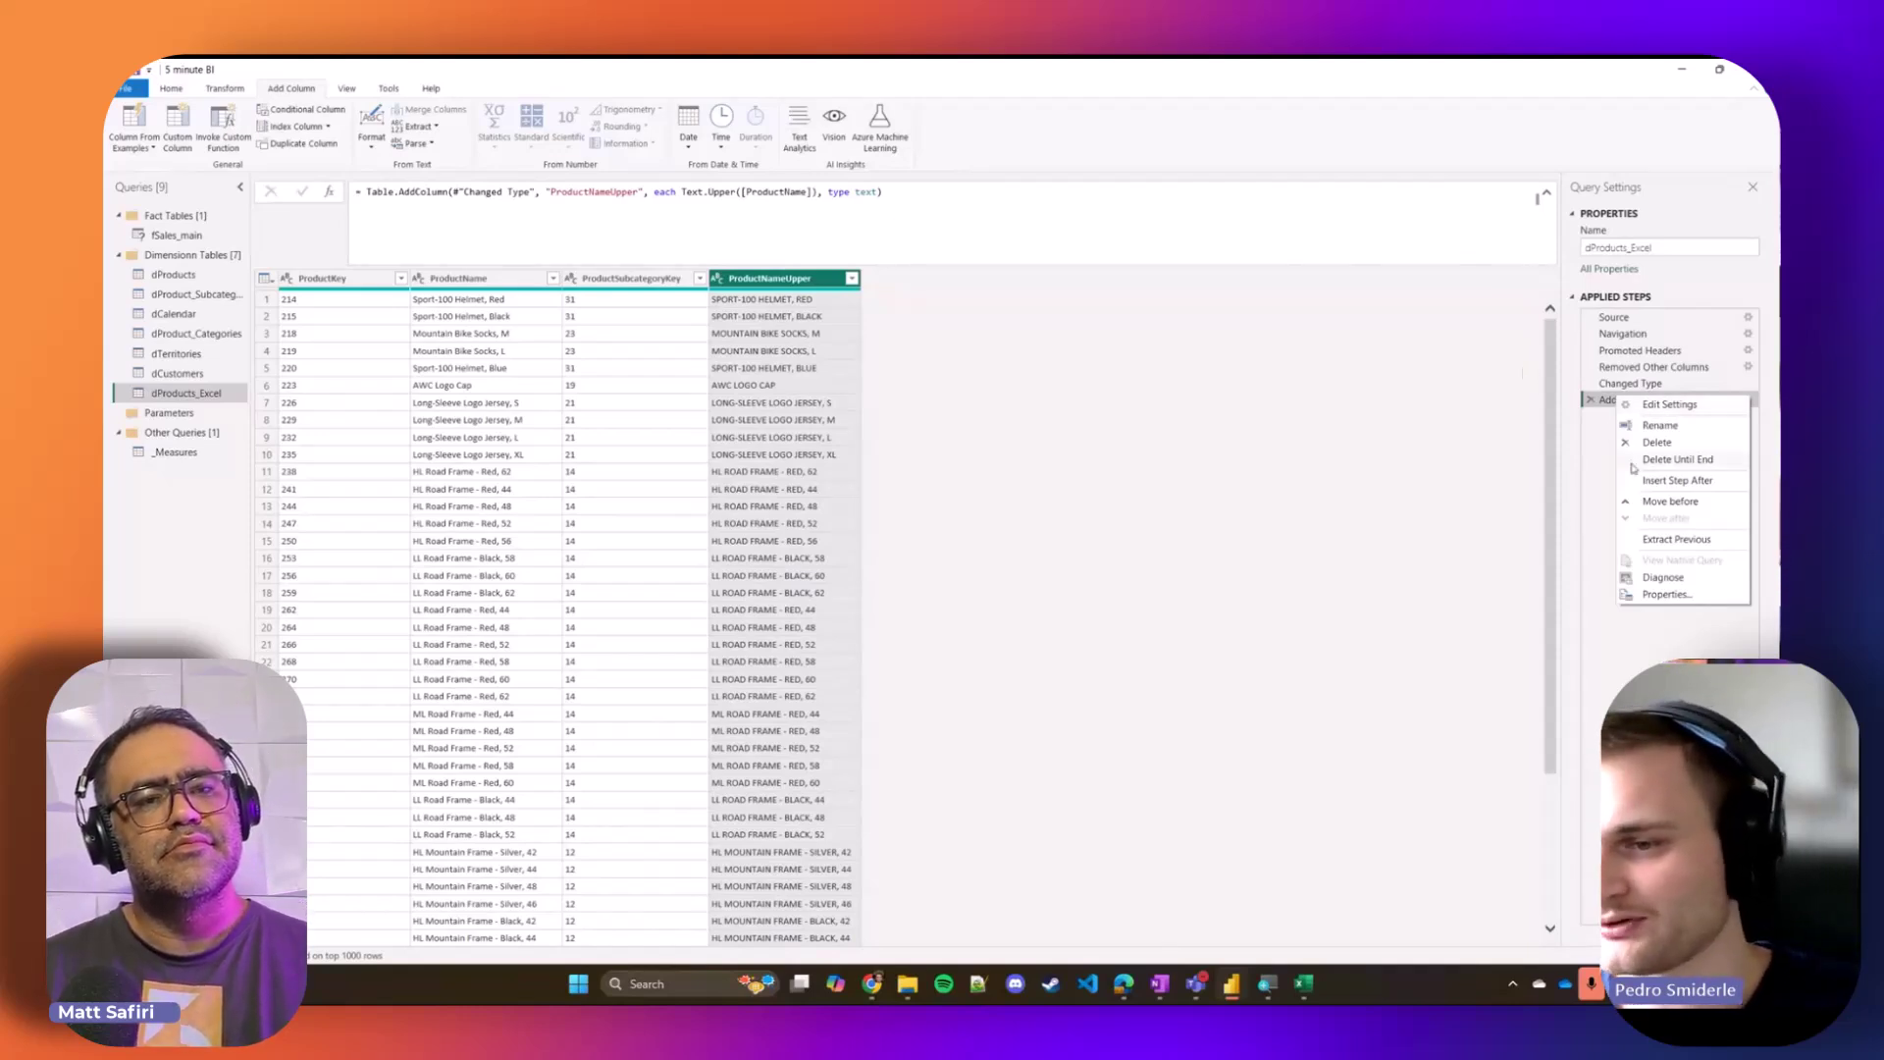
click(1608, 341)
click(1610, 335)
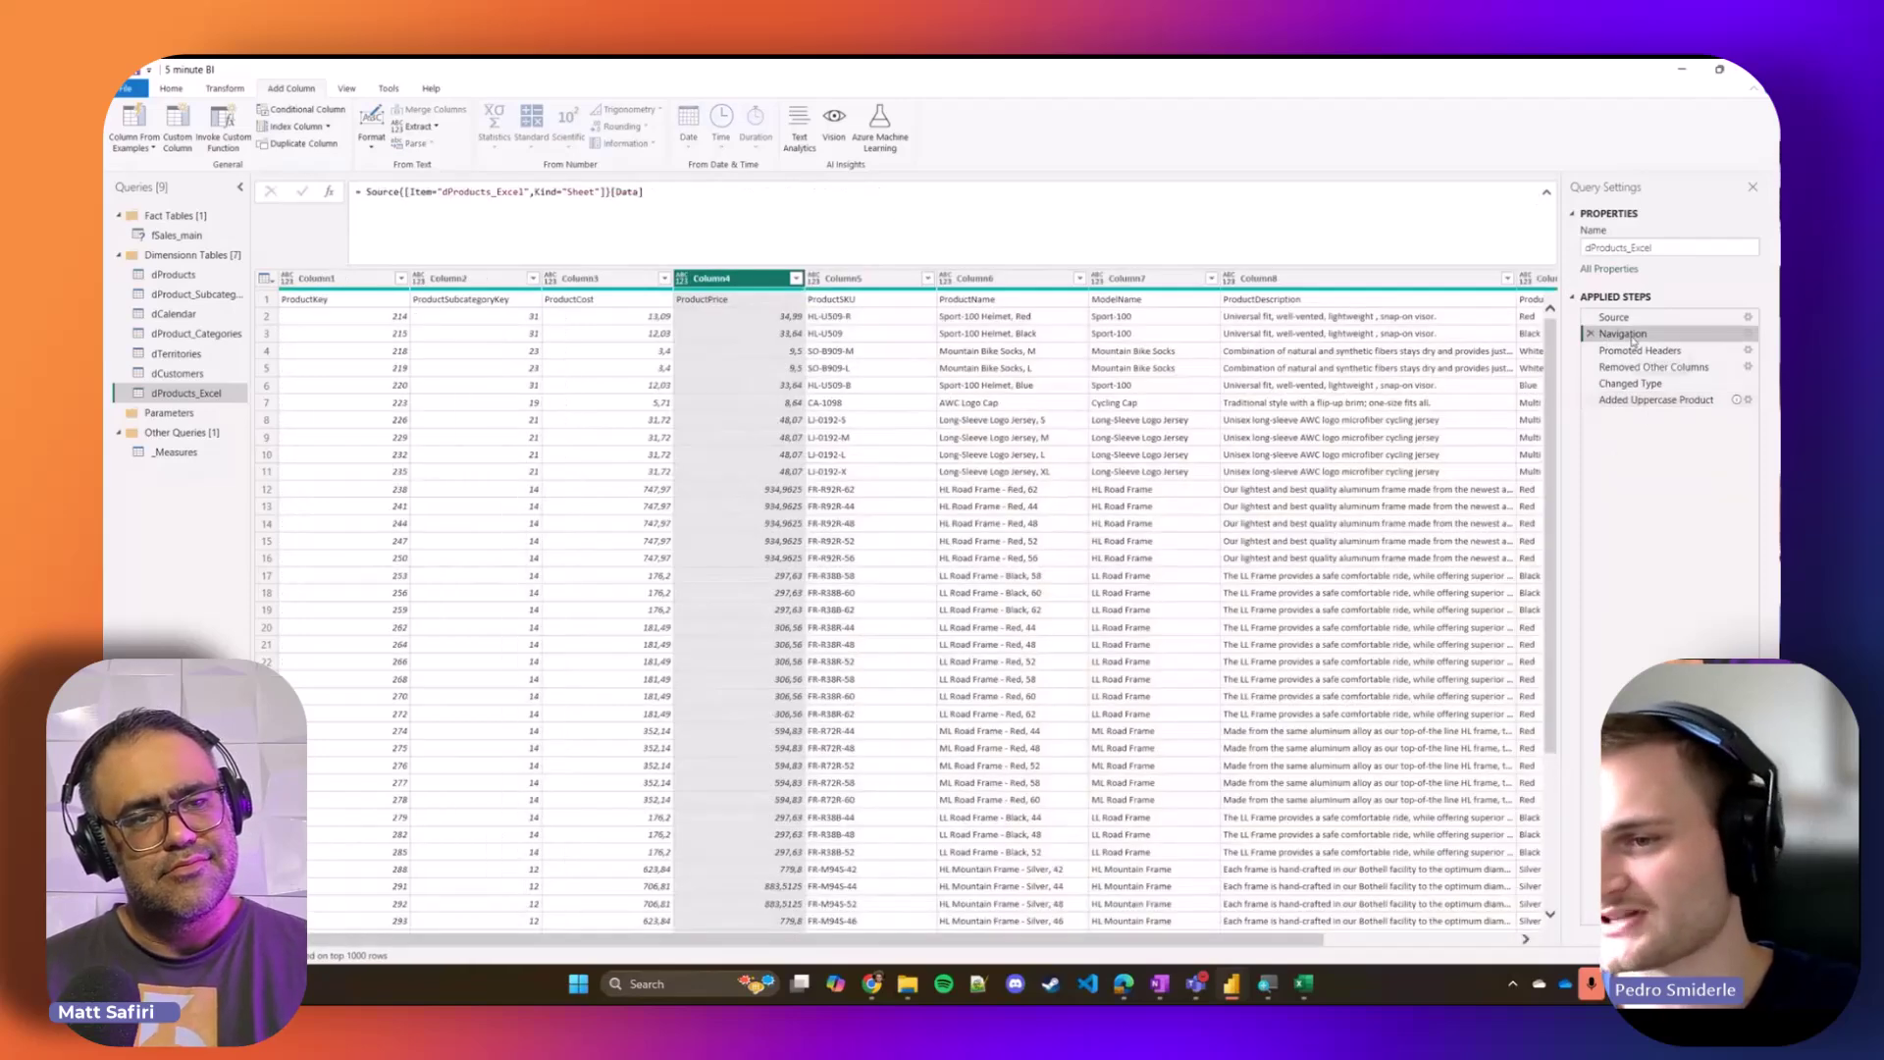
click(1632, 351)
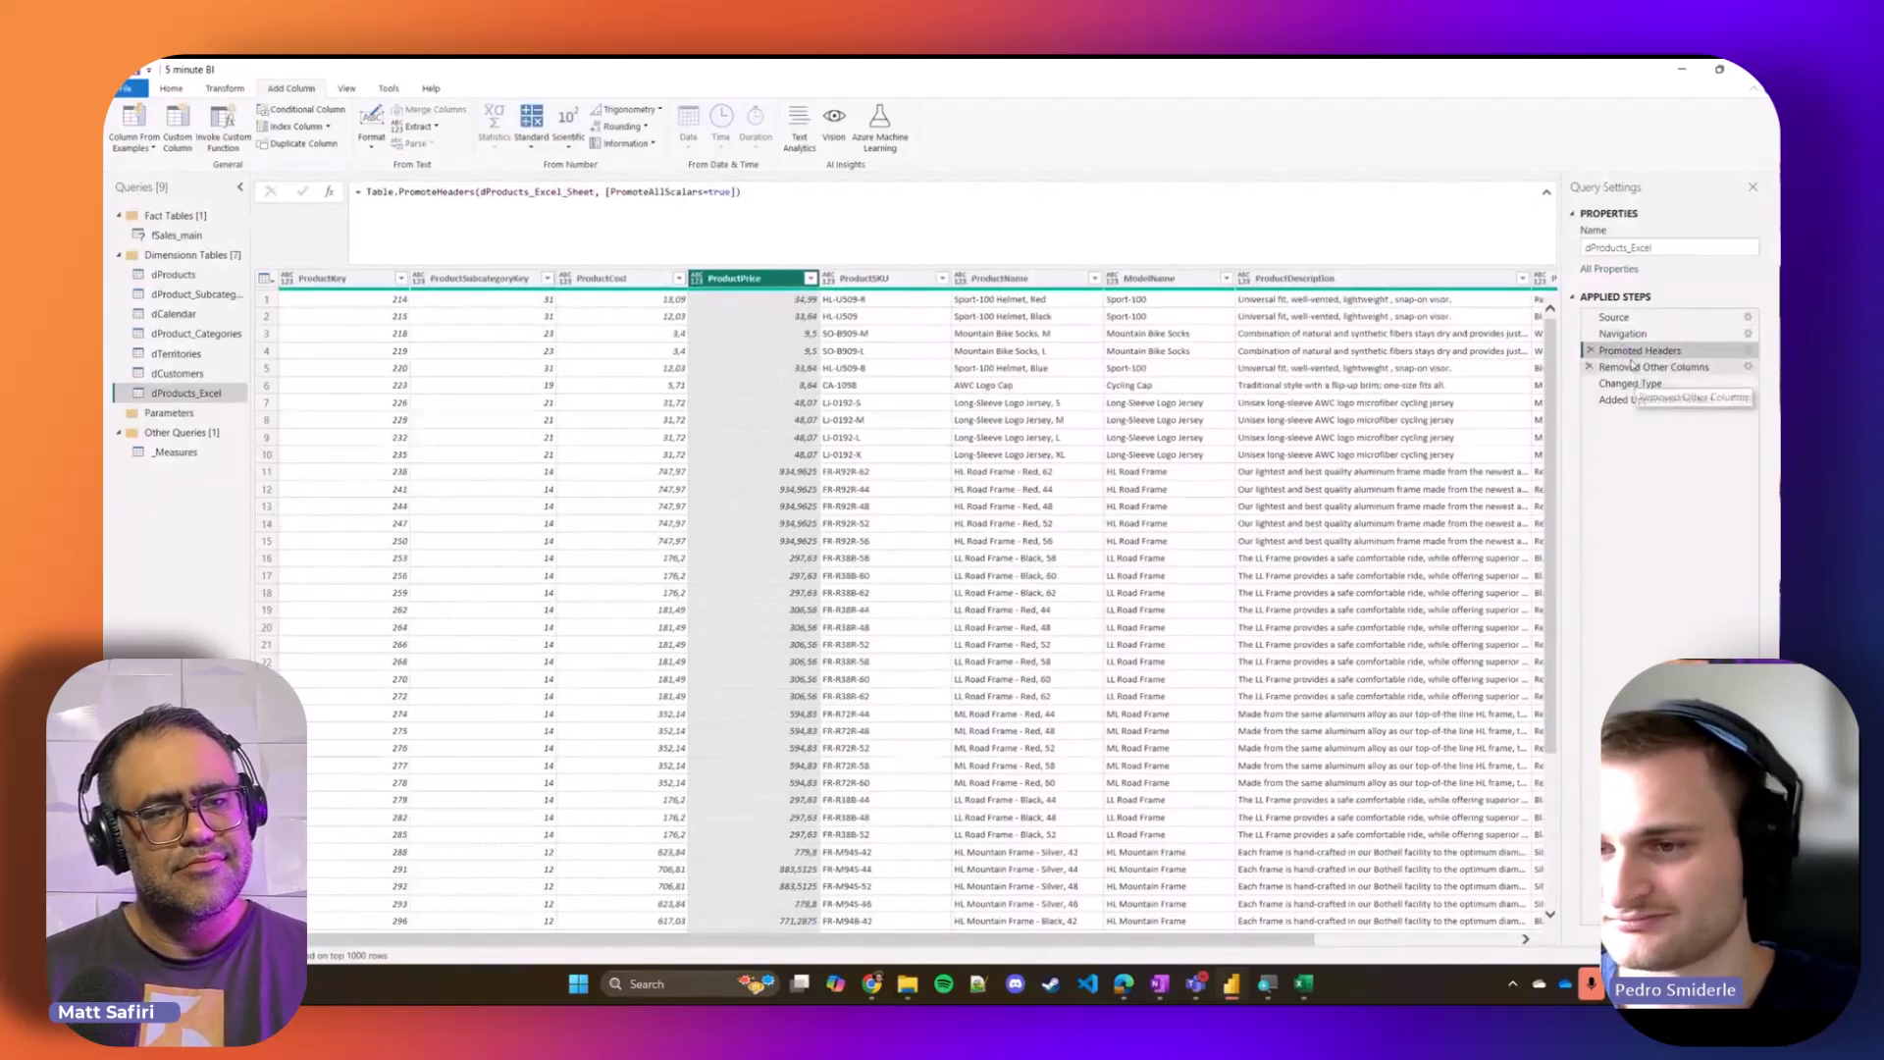
click(1635, 362)
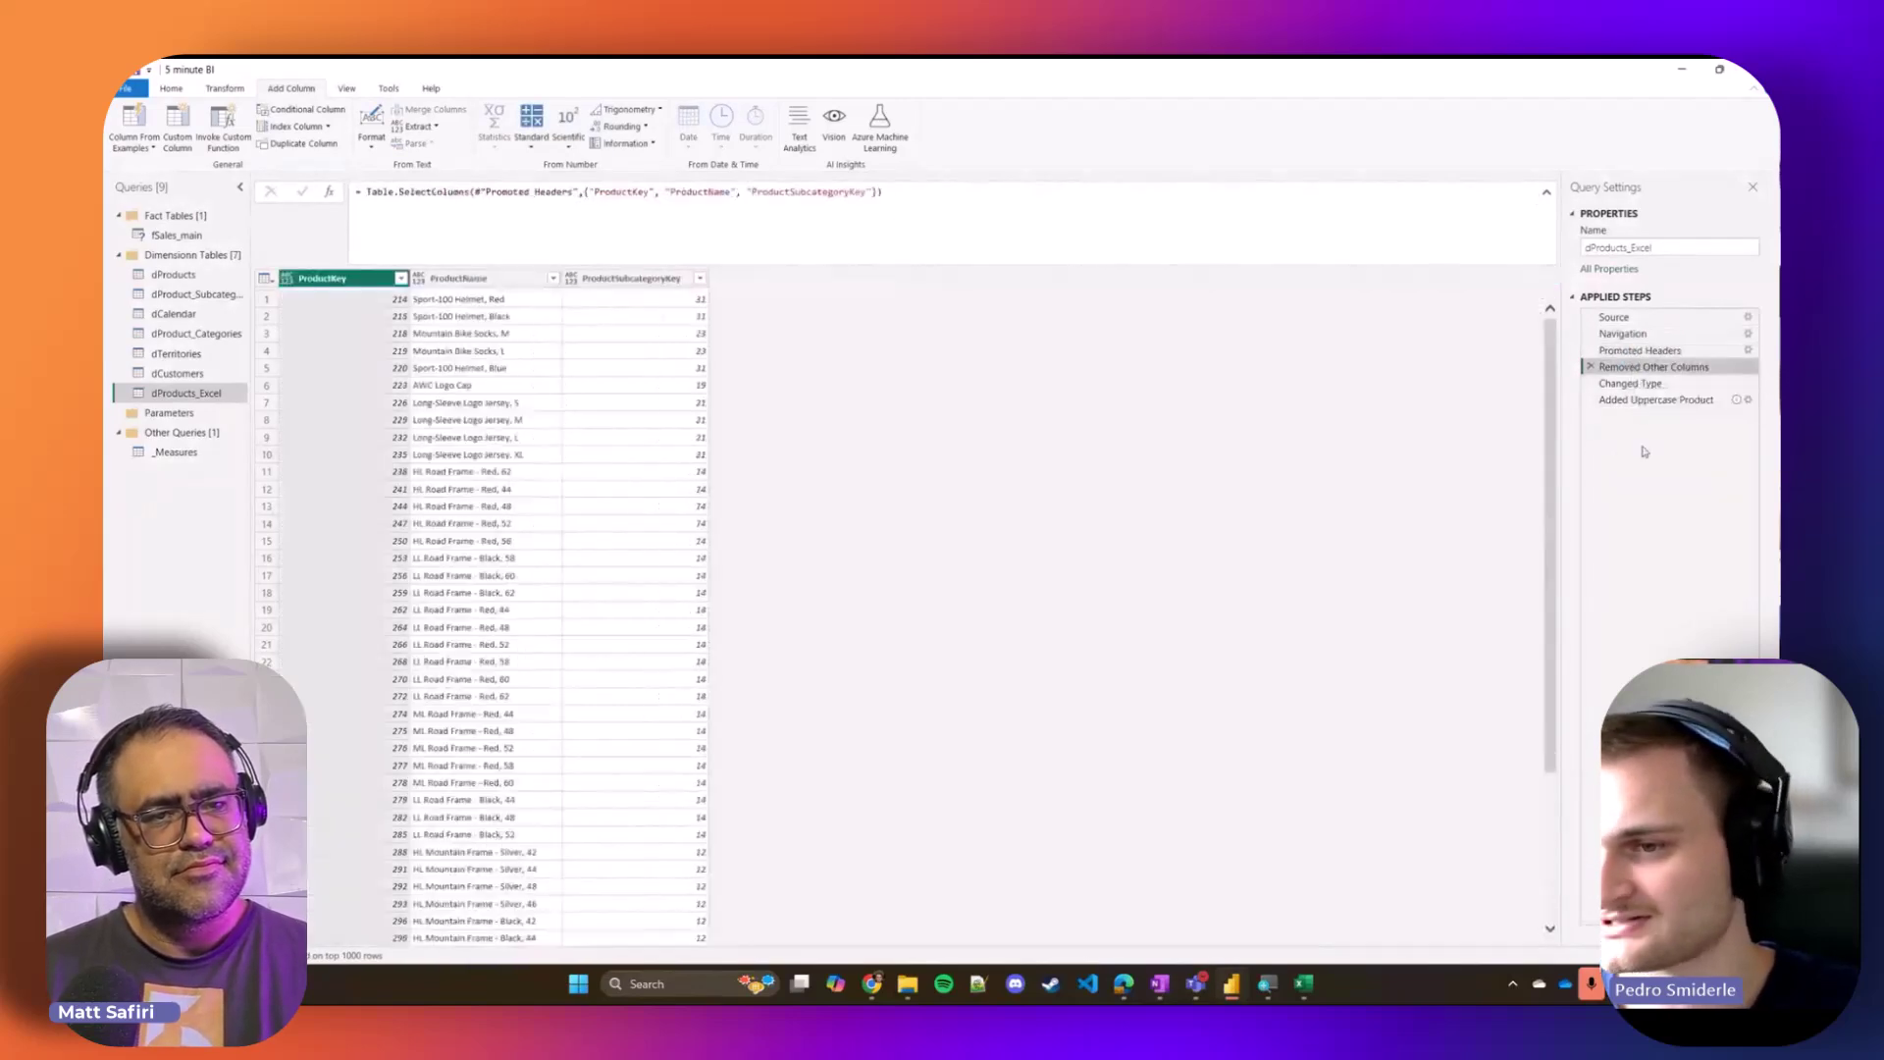
Step: Delete the Promoted Headers step and every step after it from the dProducts_Excel query
click(1634, 351)
right_click(1636, 354)
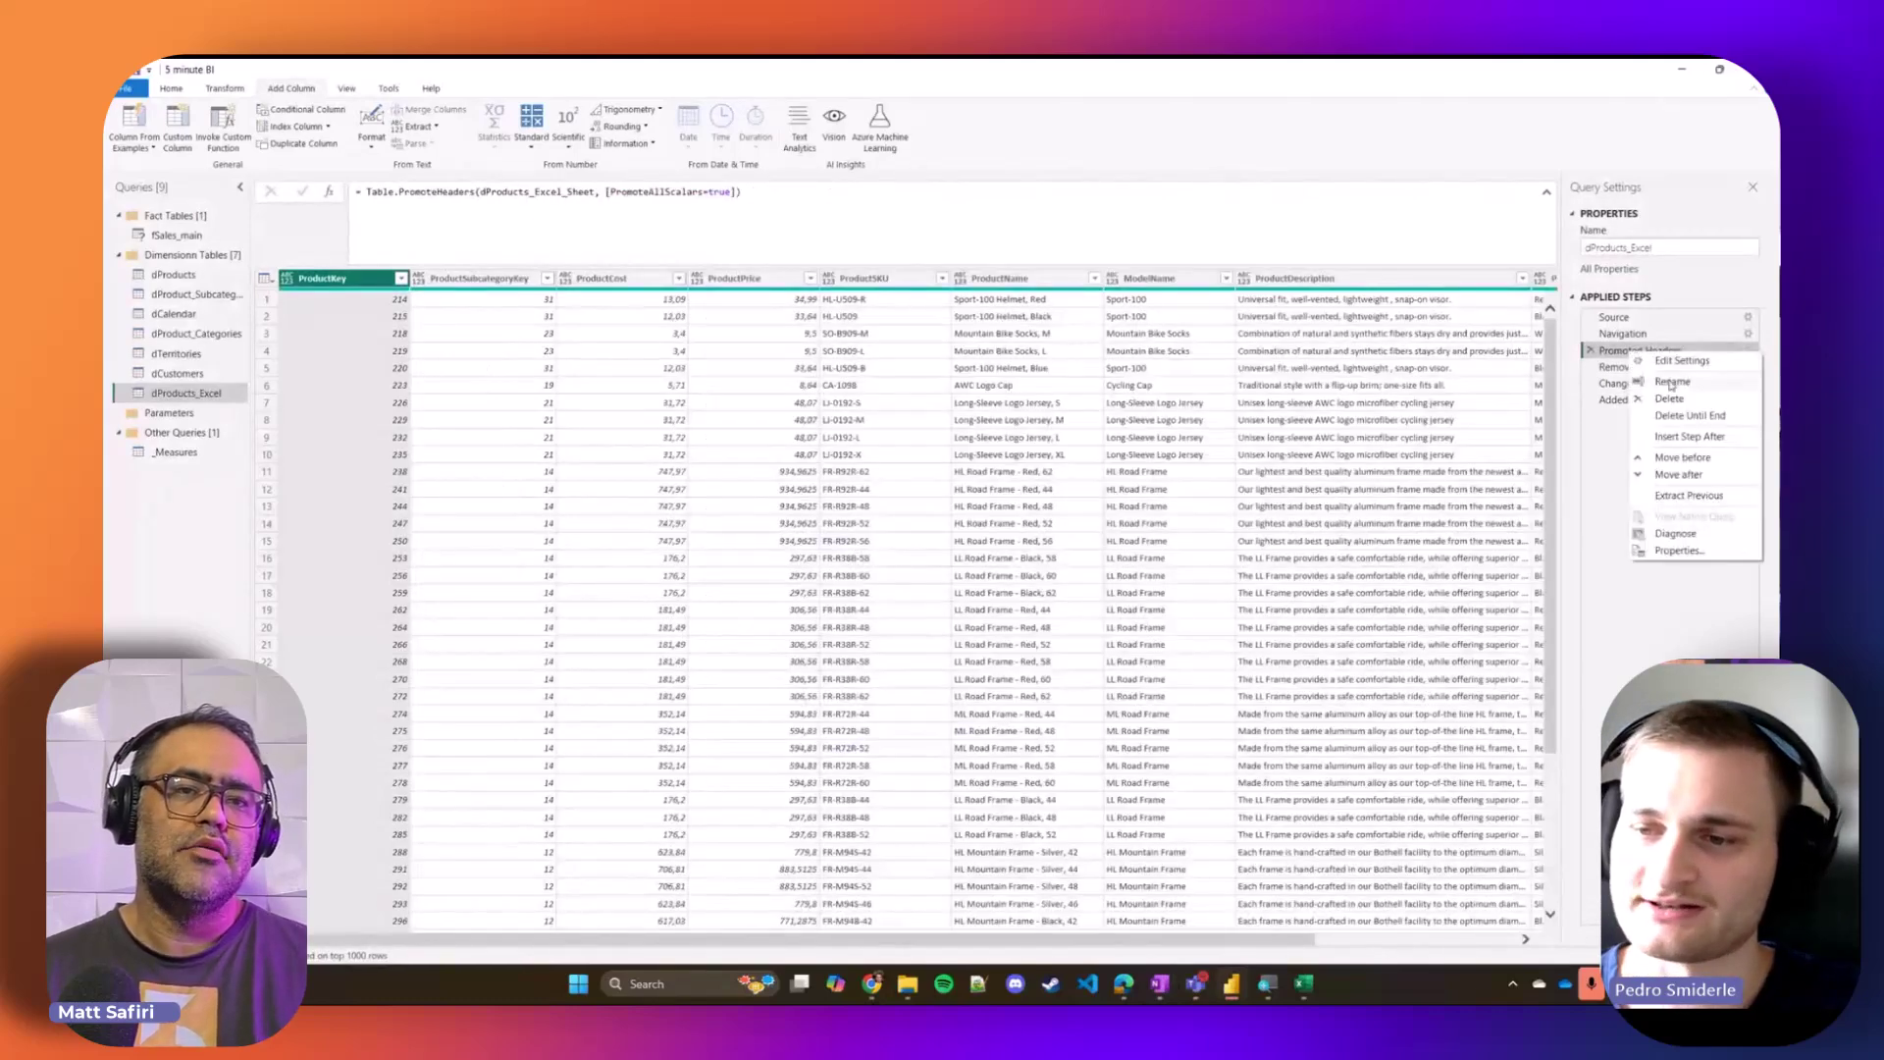
click(1703, 420)
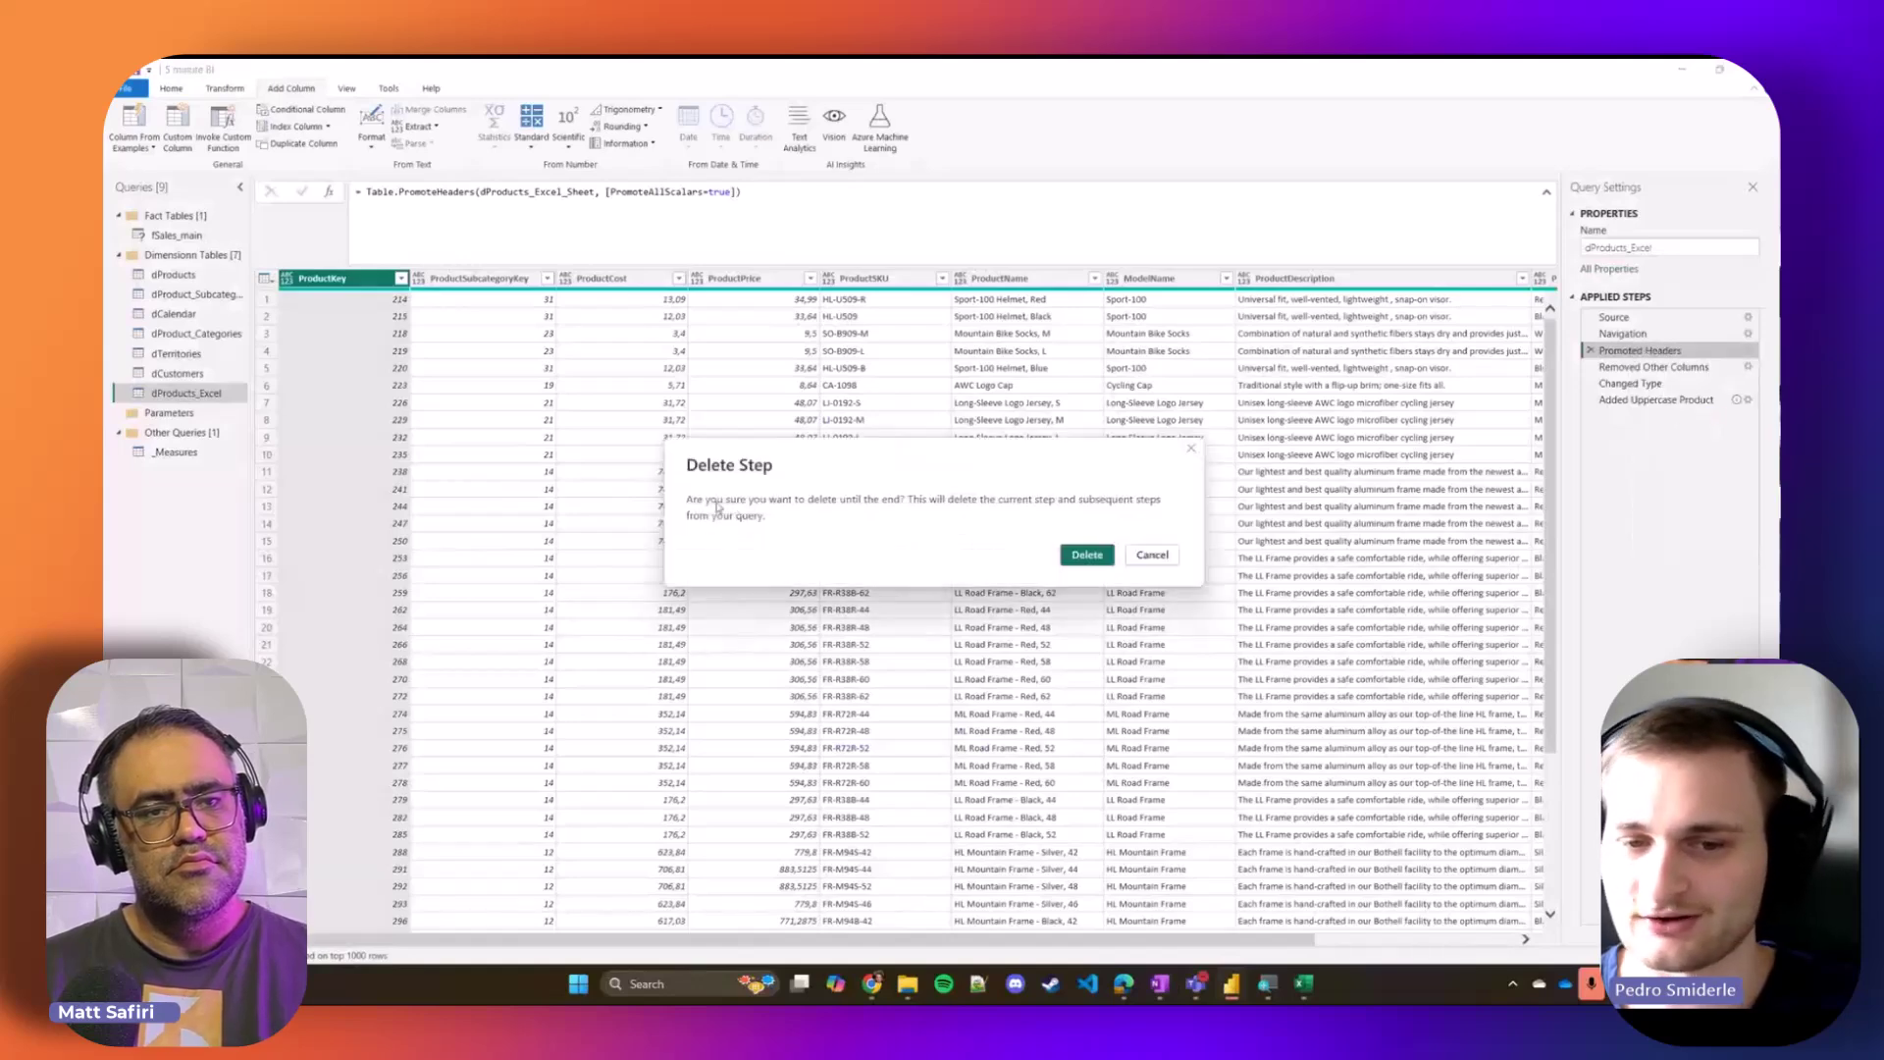
click(1084, 556)
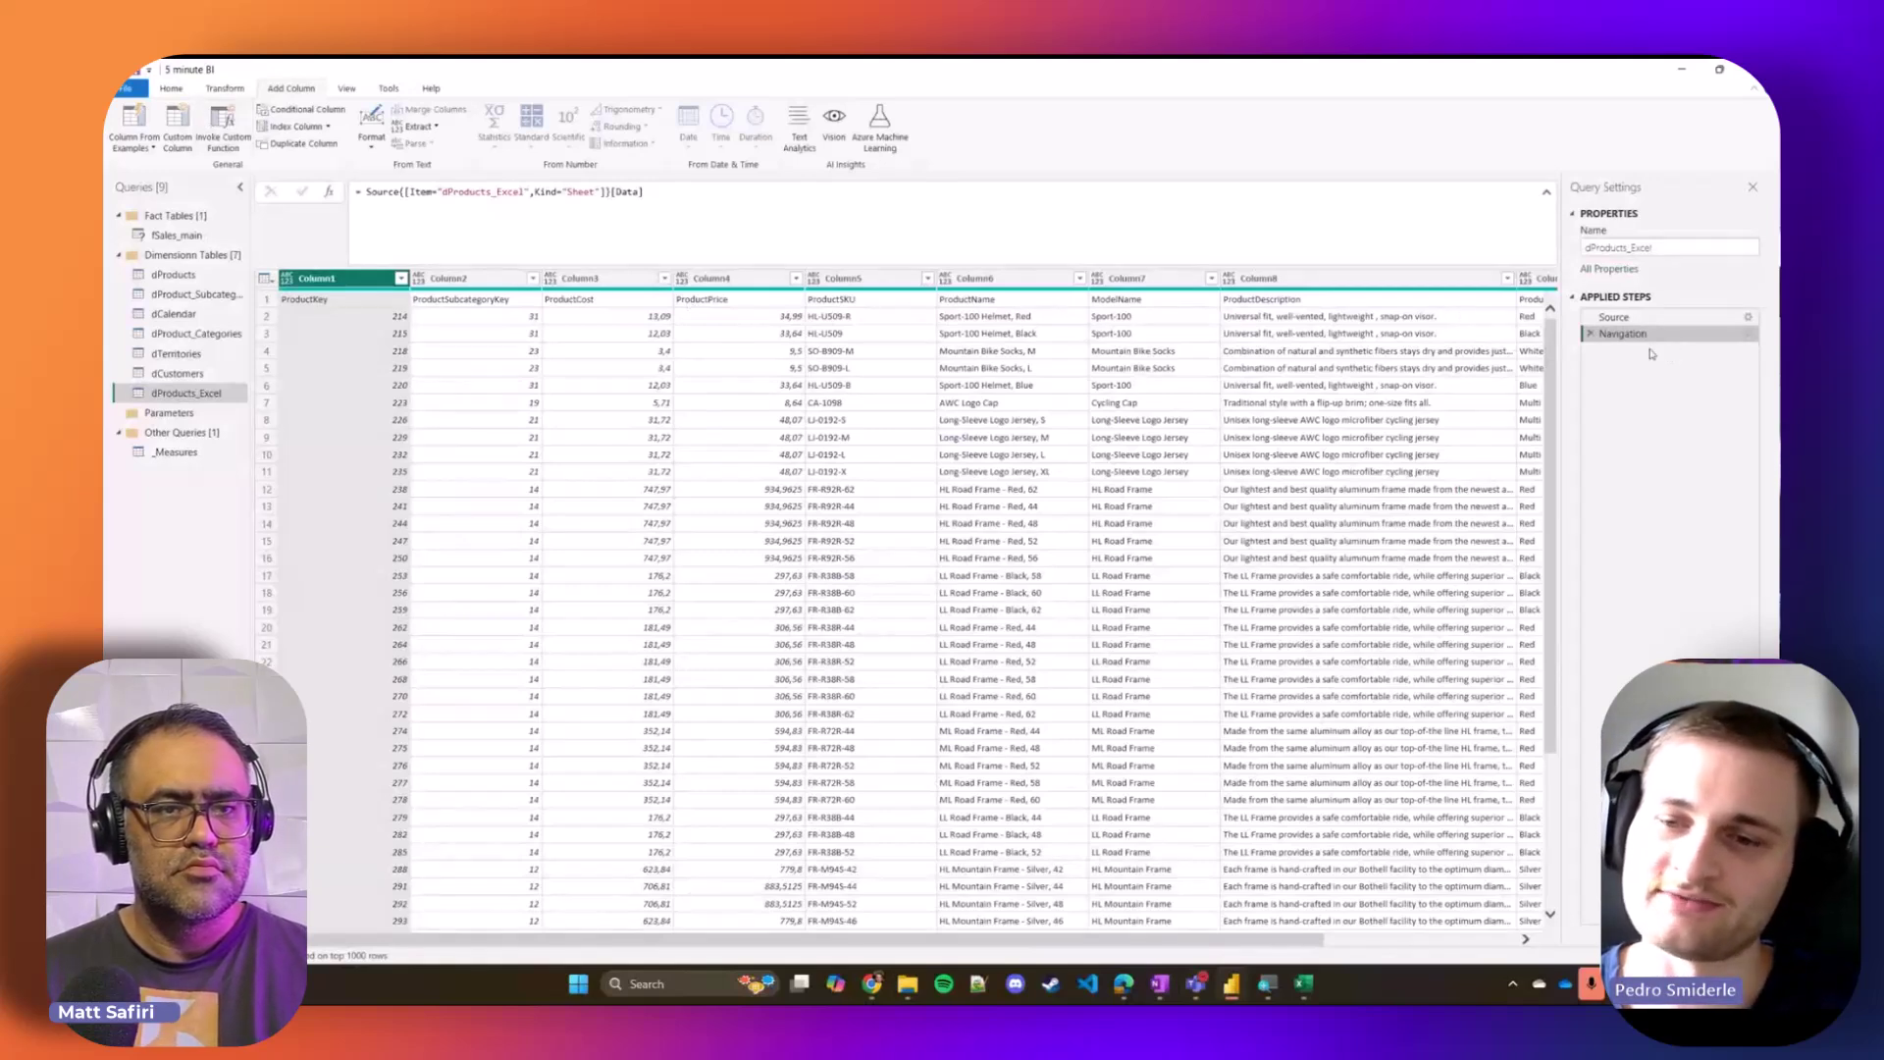
Step: Promote the first row to headers again and delete the automatically added Changed Type step
click(174, 90)
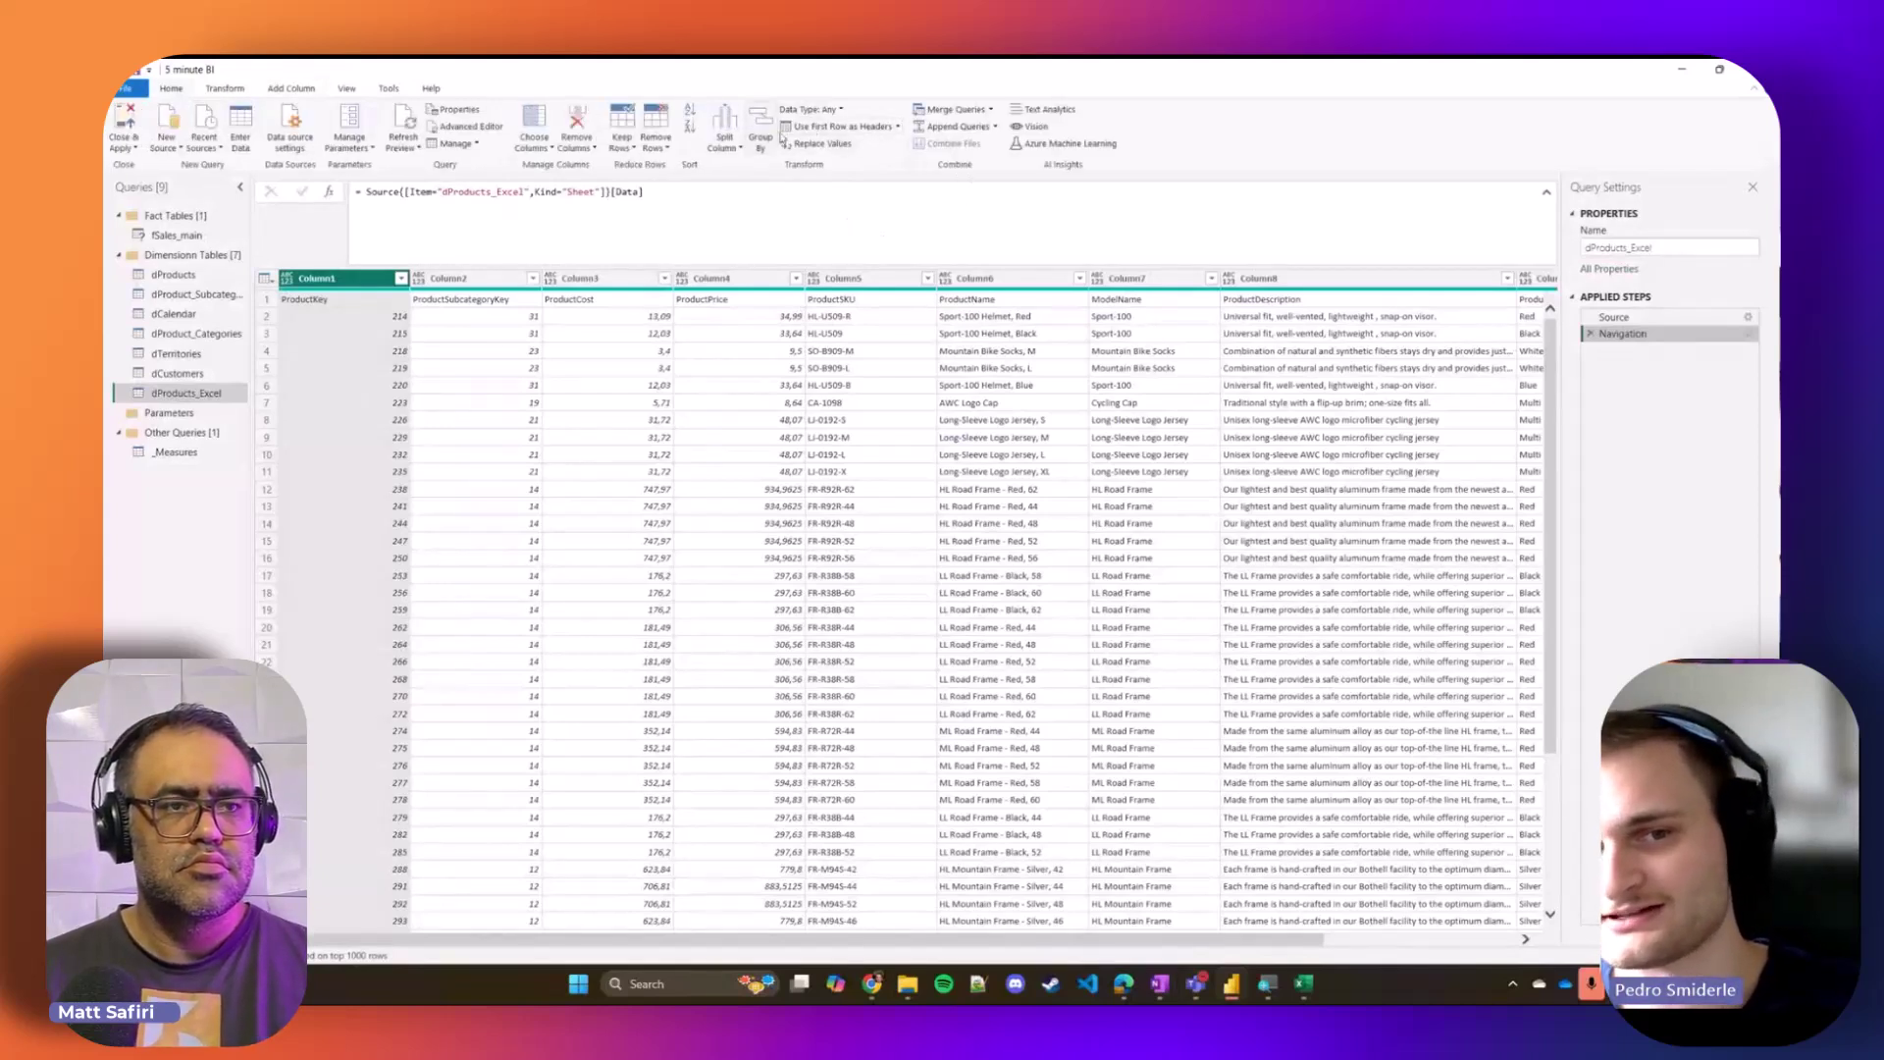
click(817, 130)
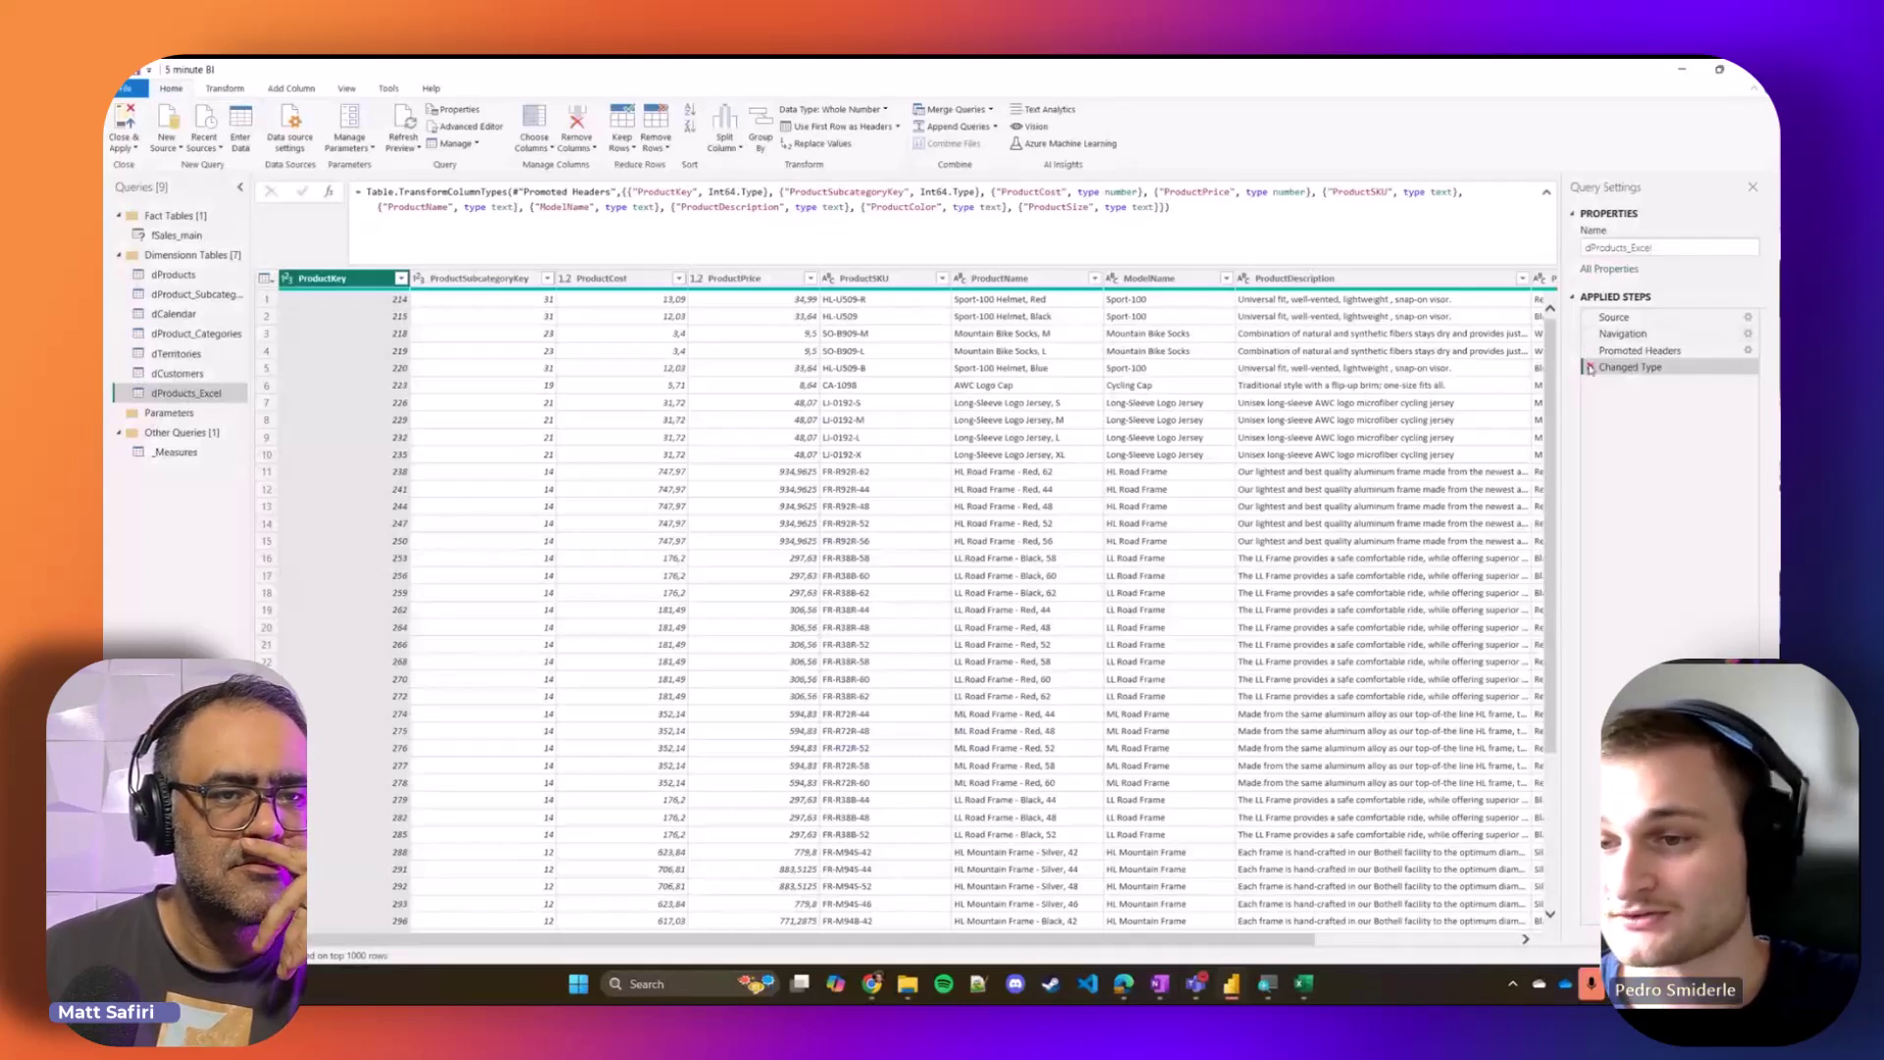
click(1626, 352)
right_click(1626, 356)
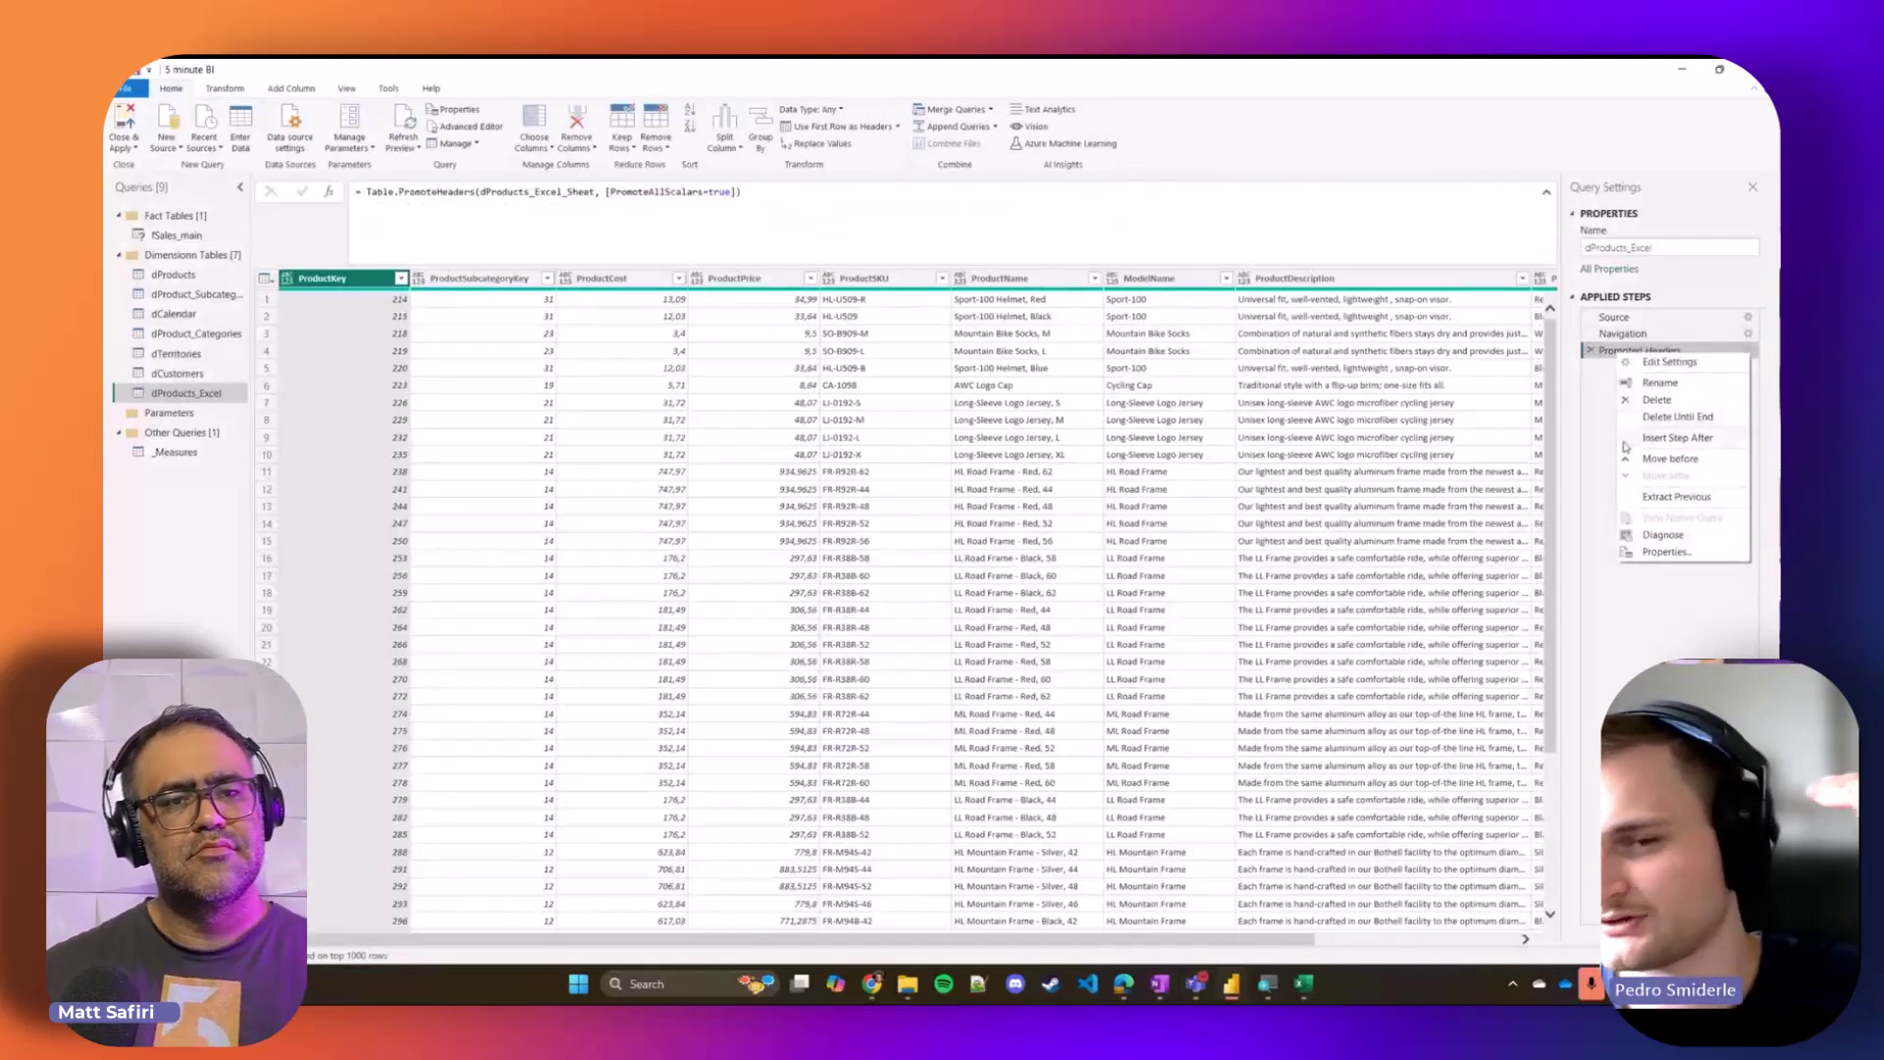
click(1607, 503)
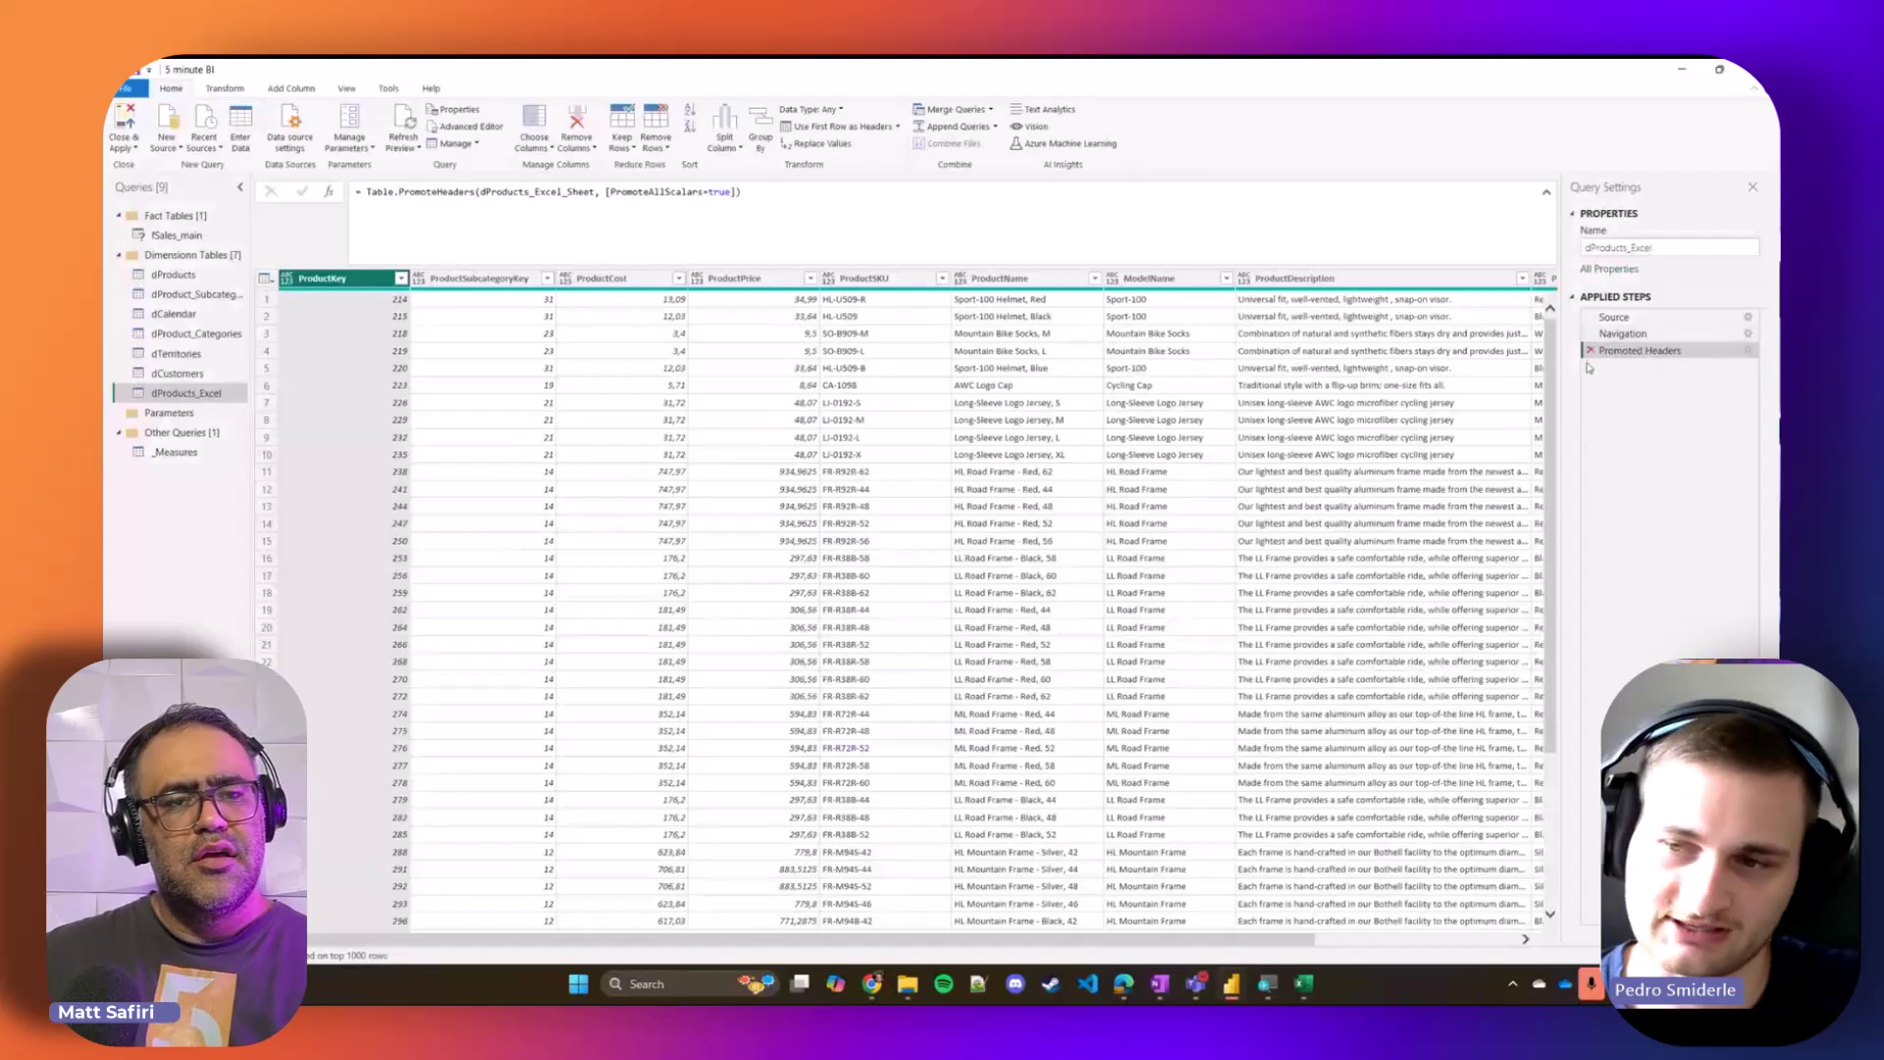
right_click(1617, 355)
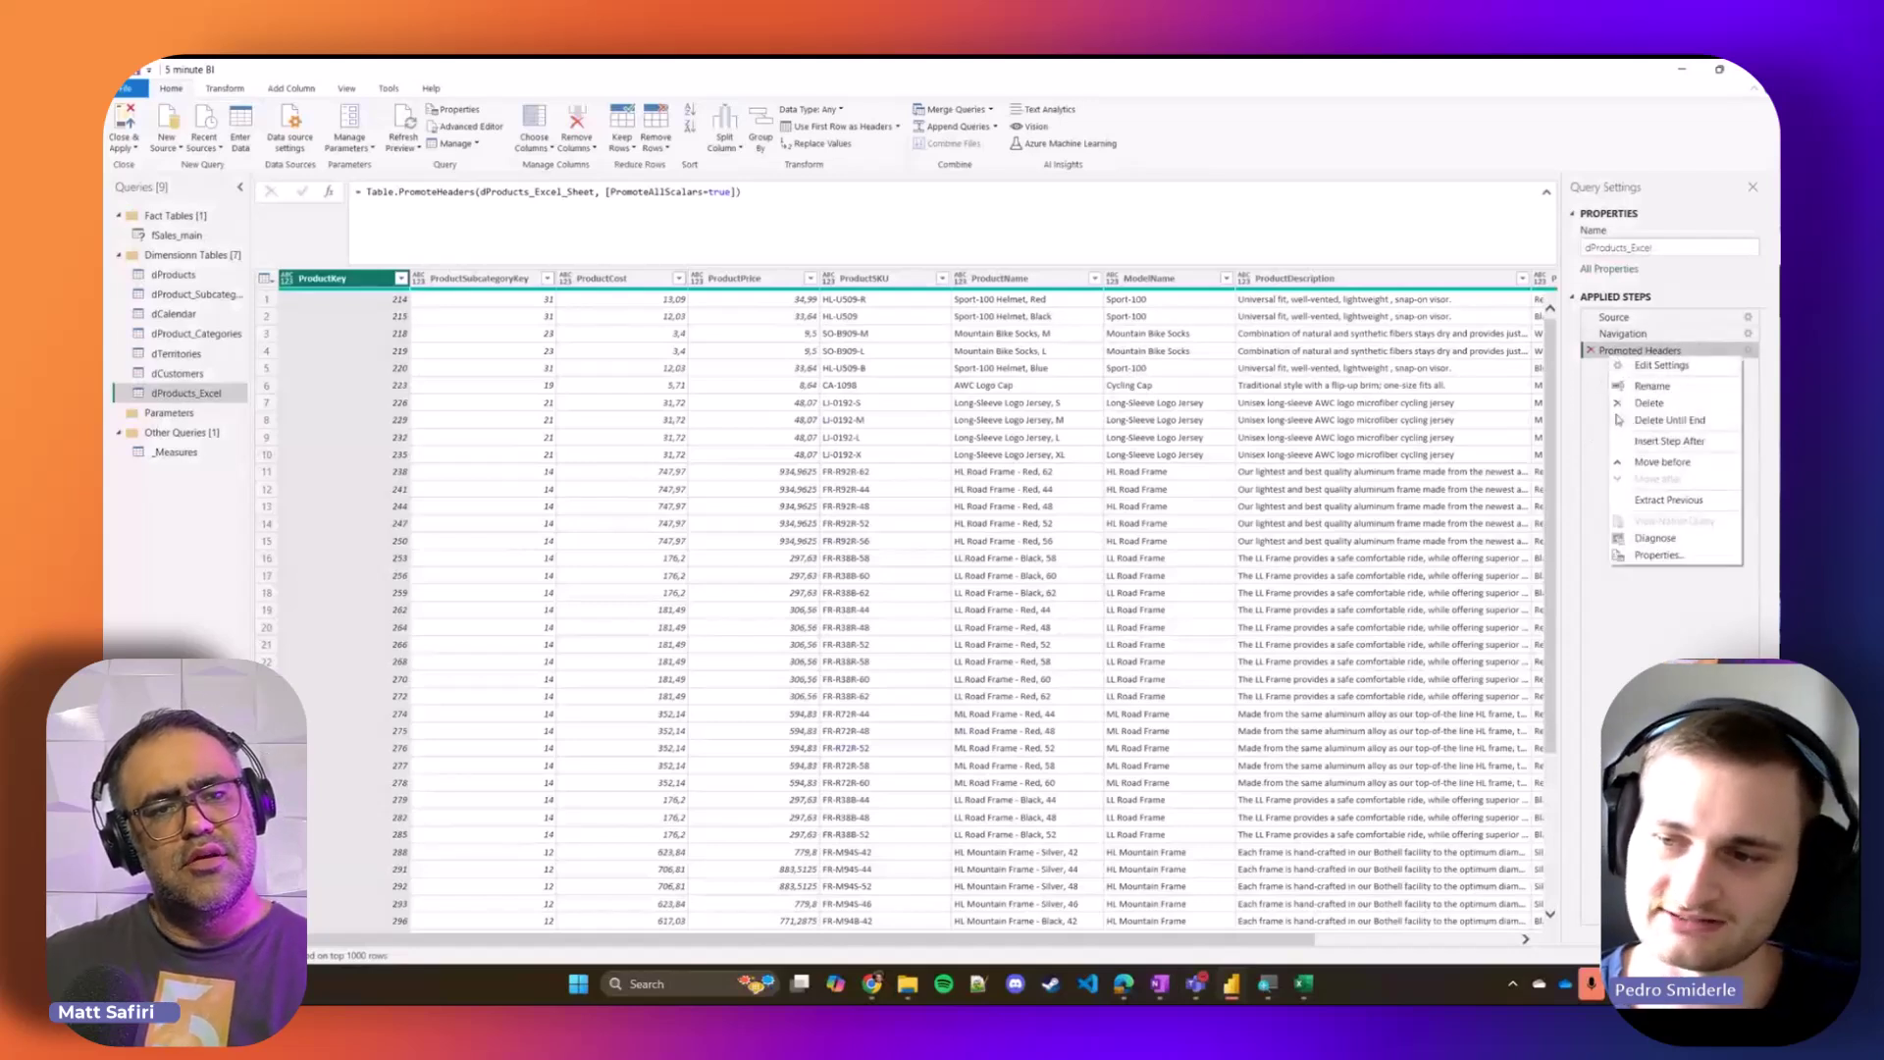
click(1610, 589)
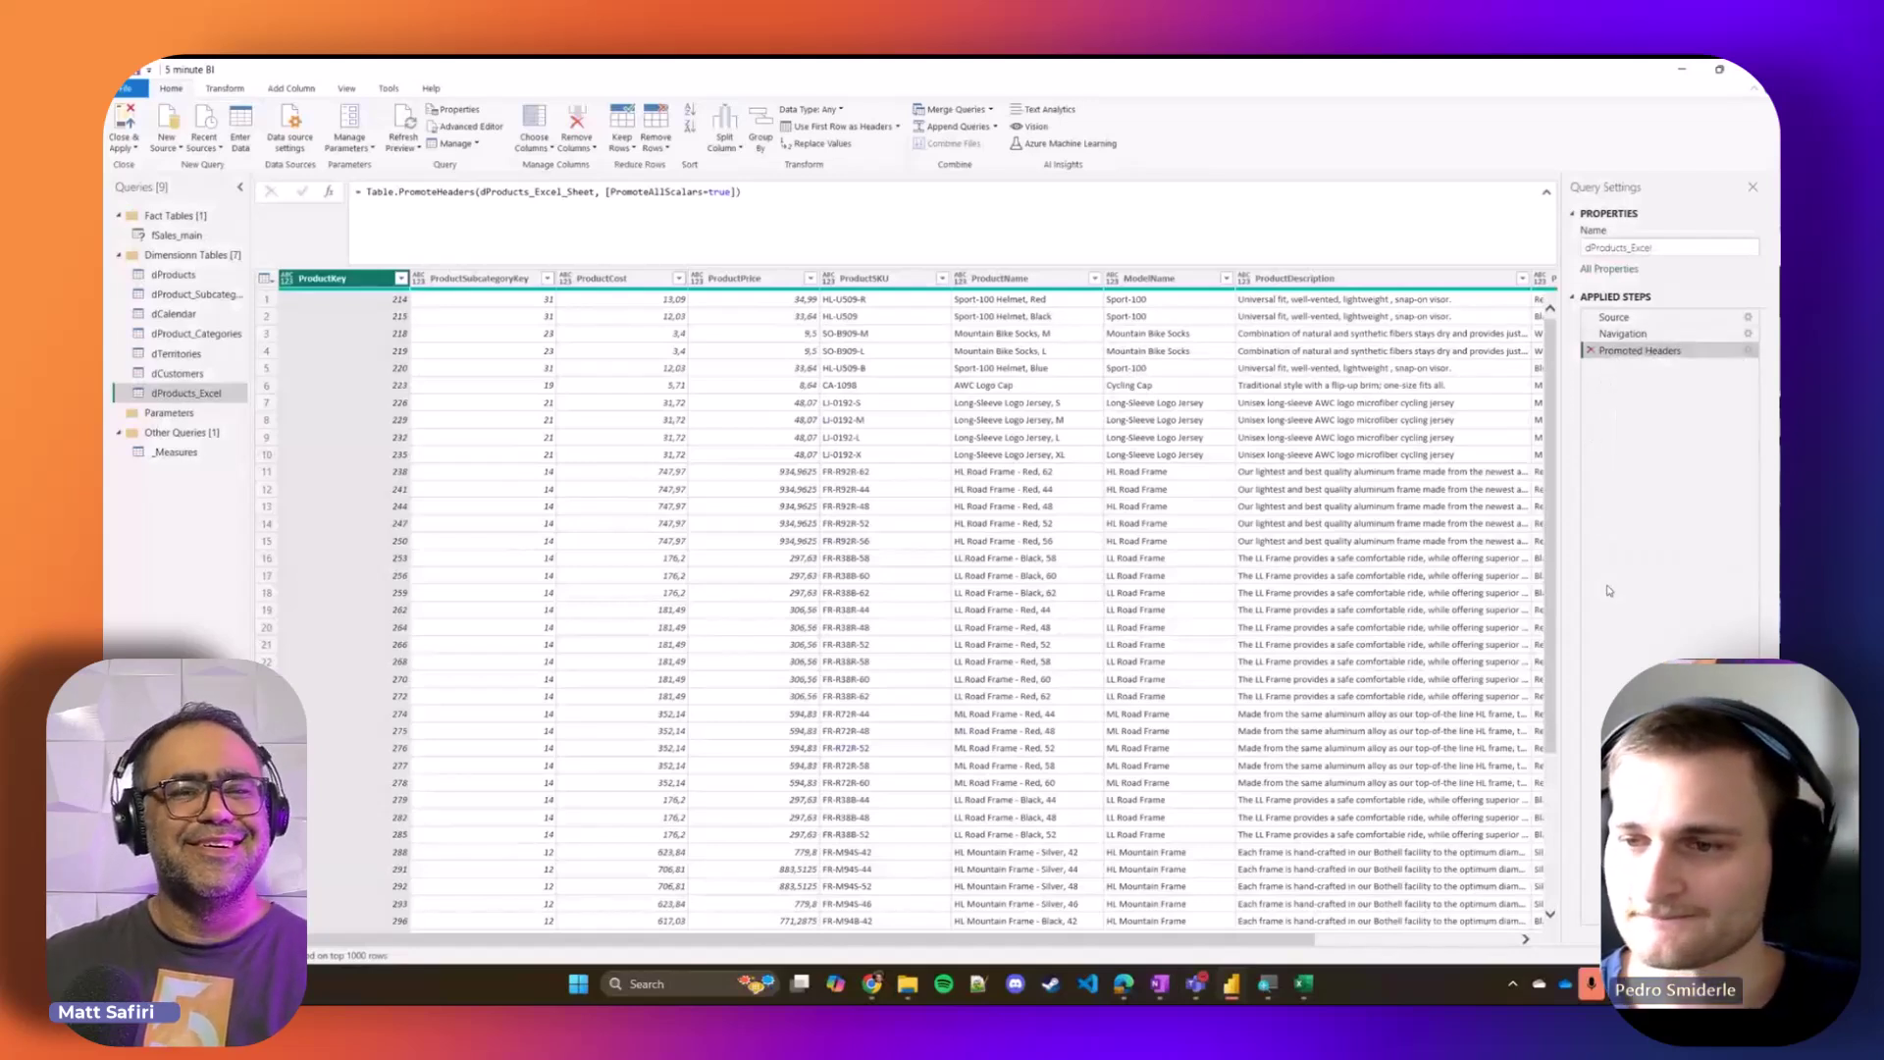
right_click(1633, 336)
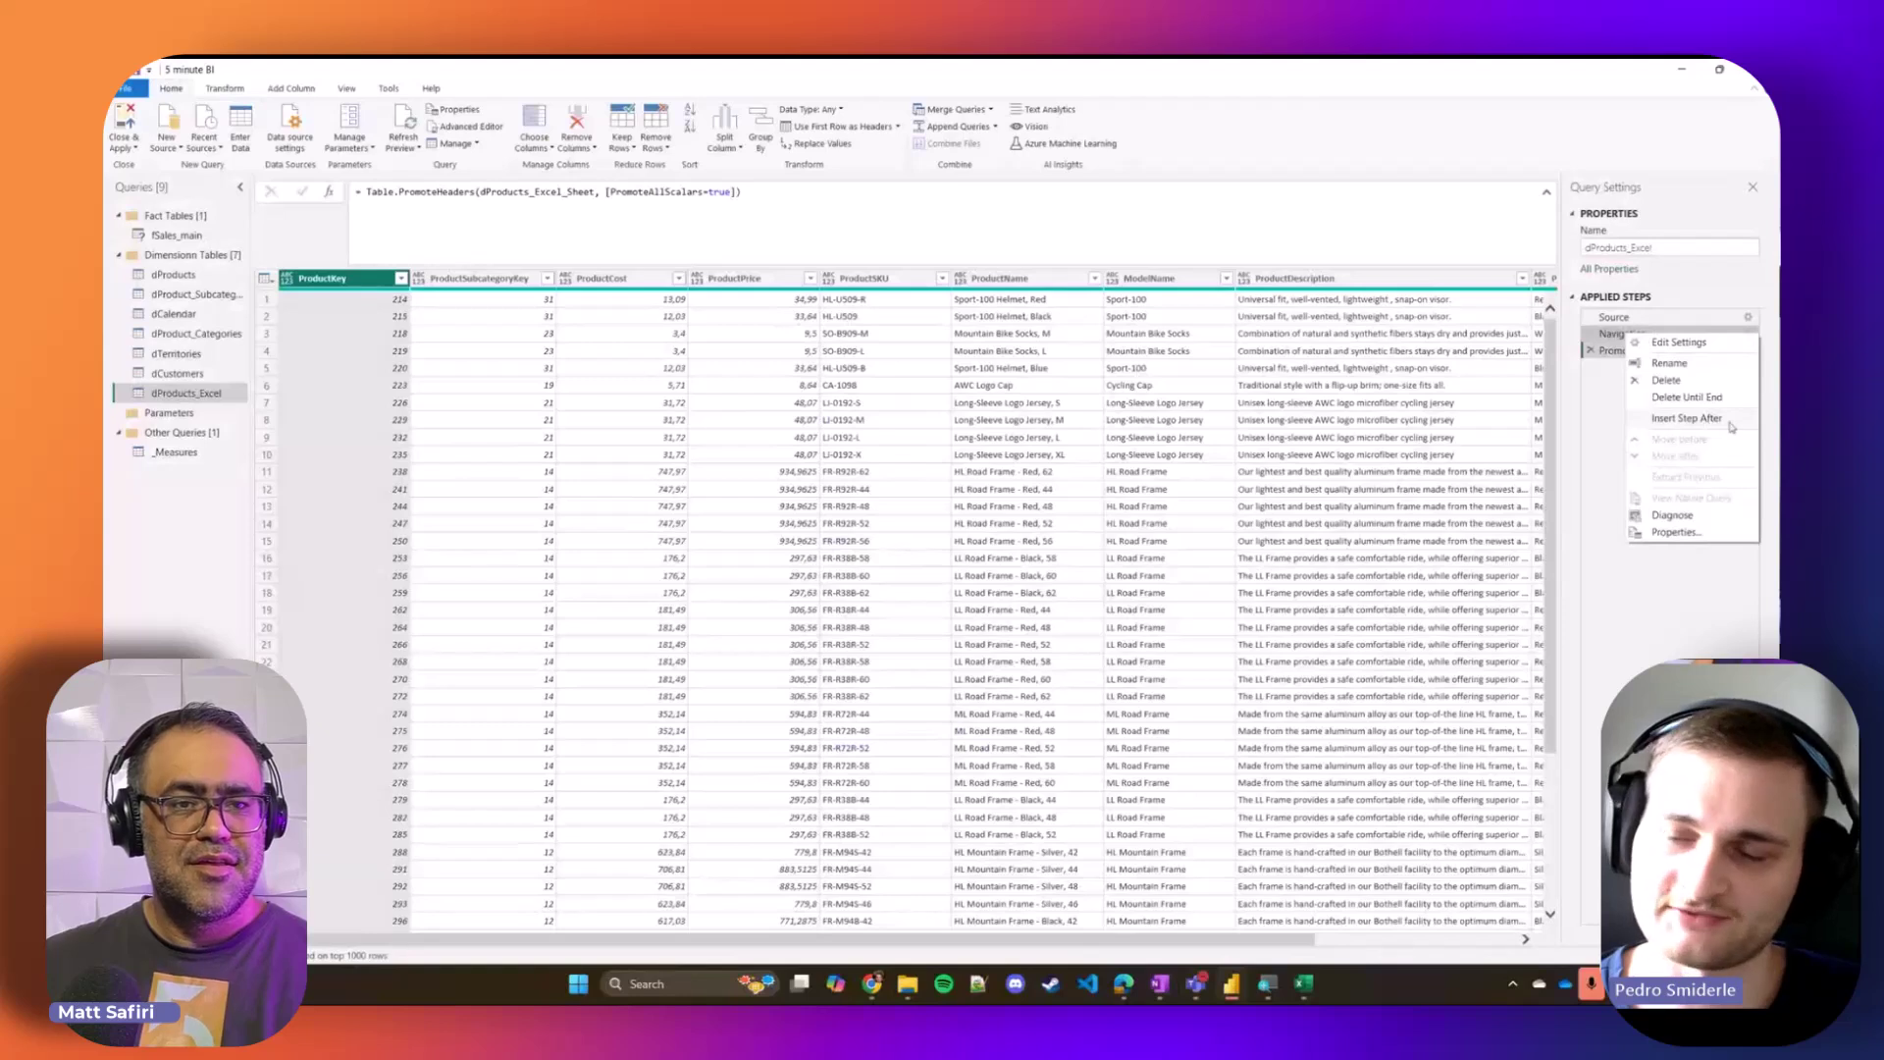
click(1591, 417)
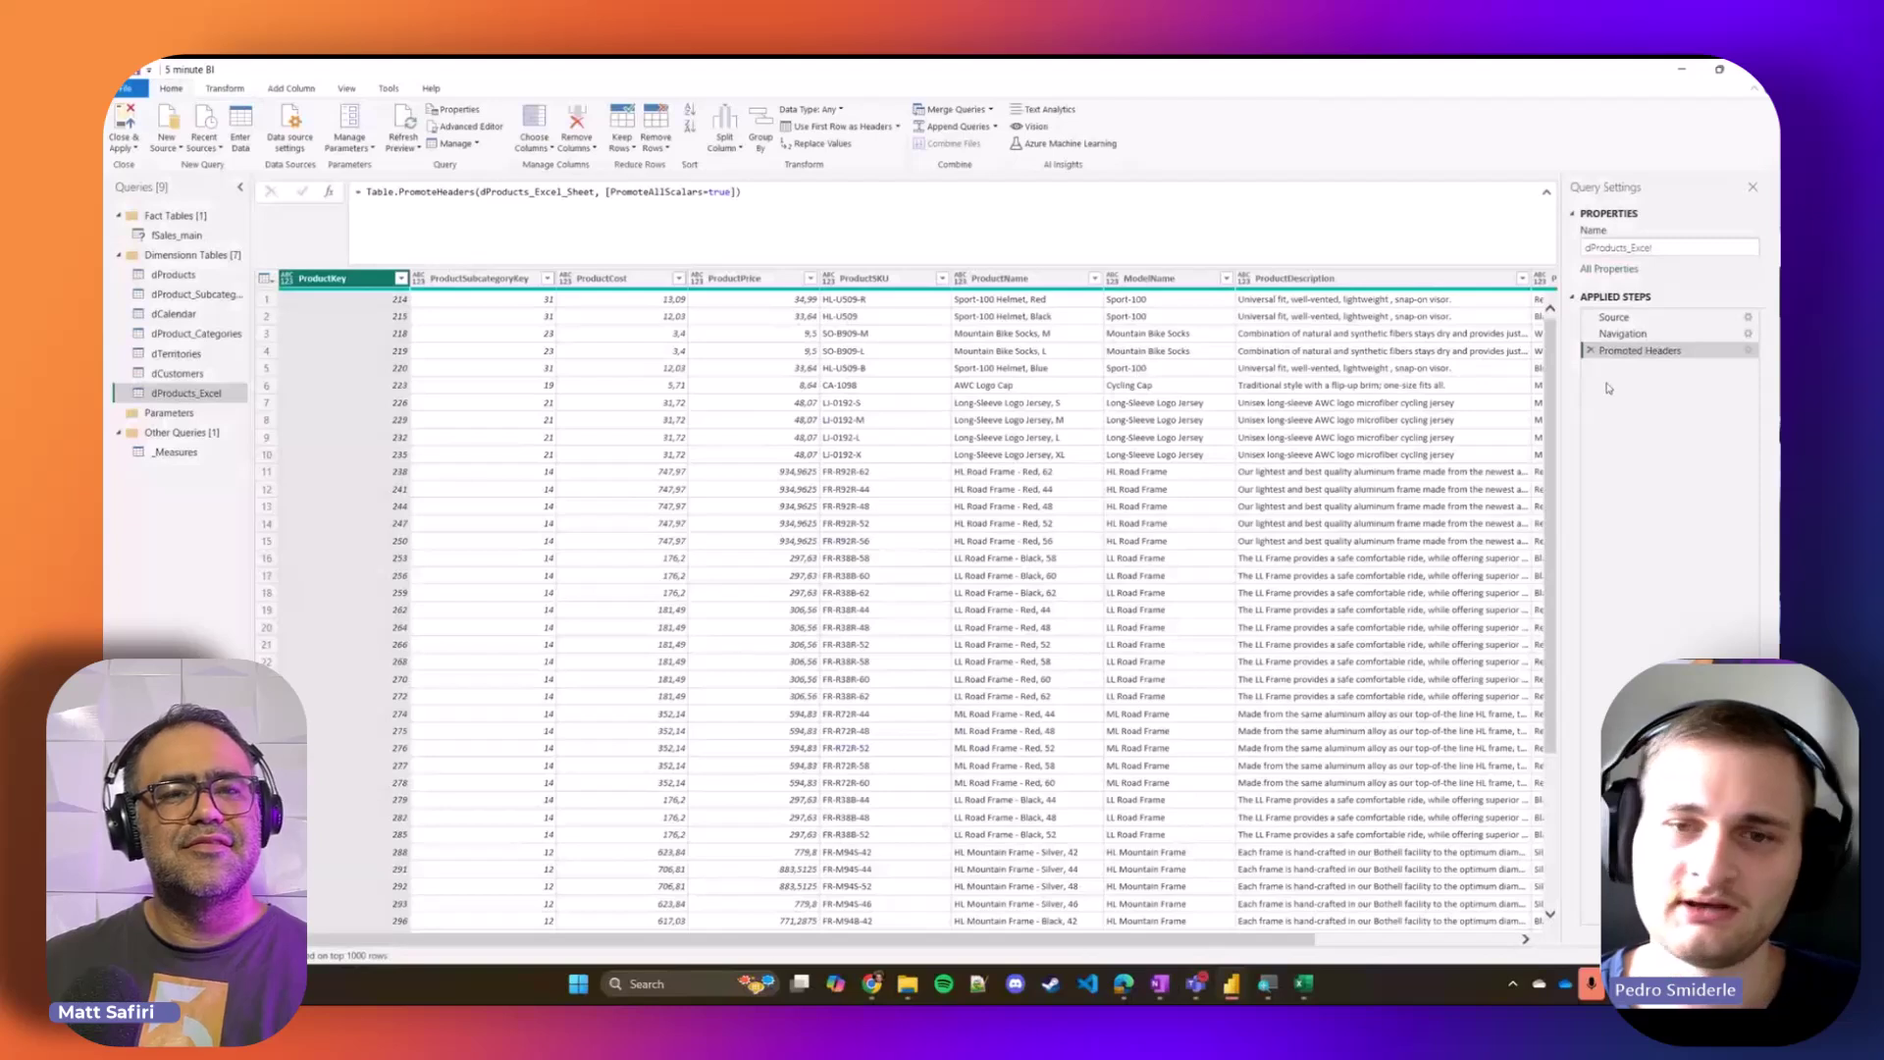
right_click(1628, 354)
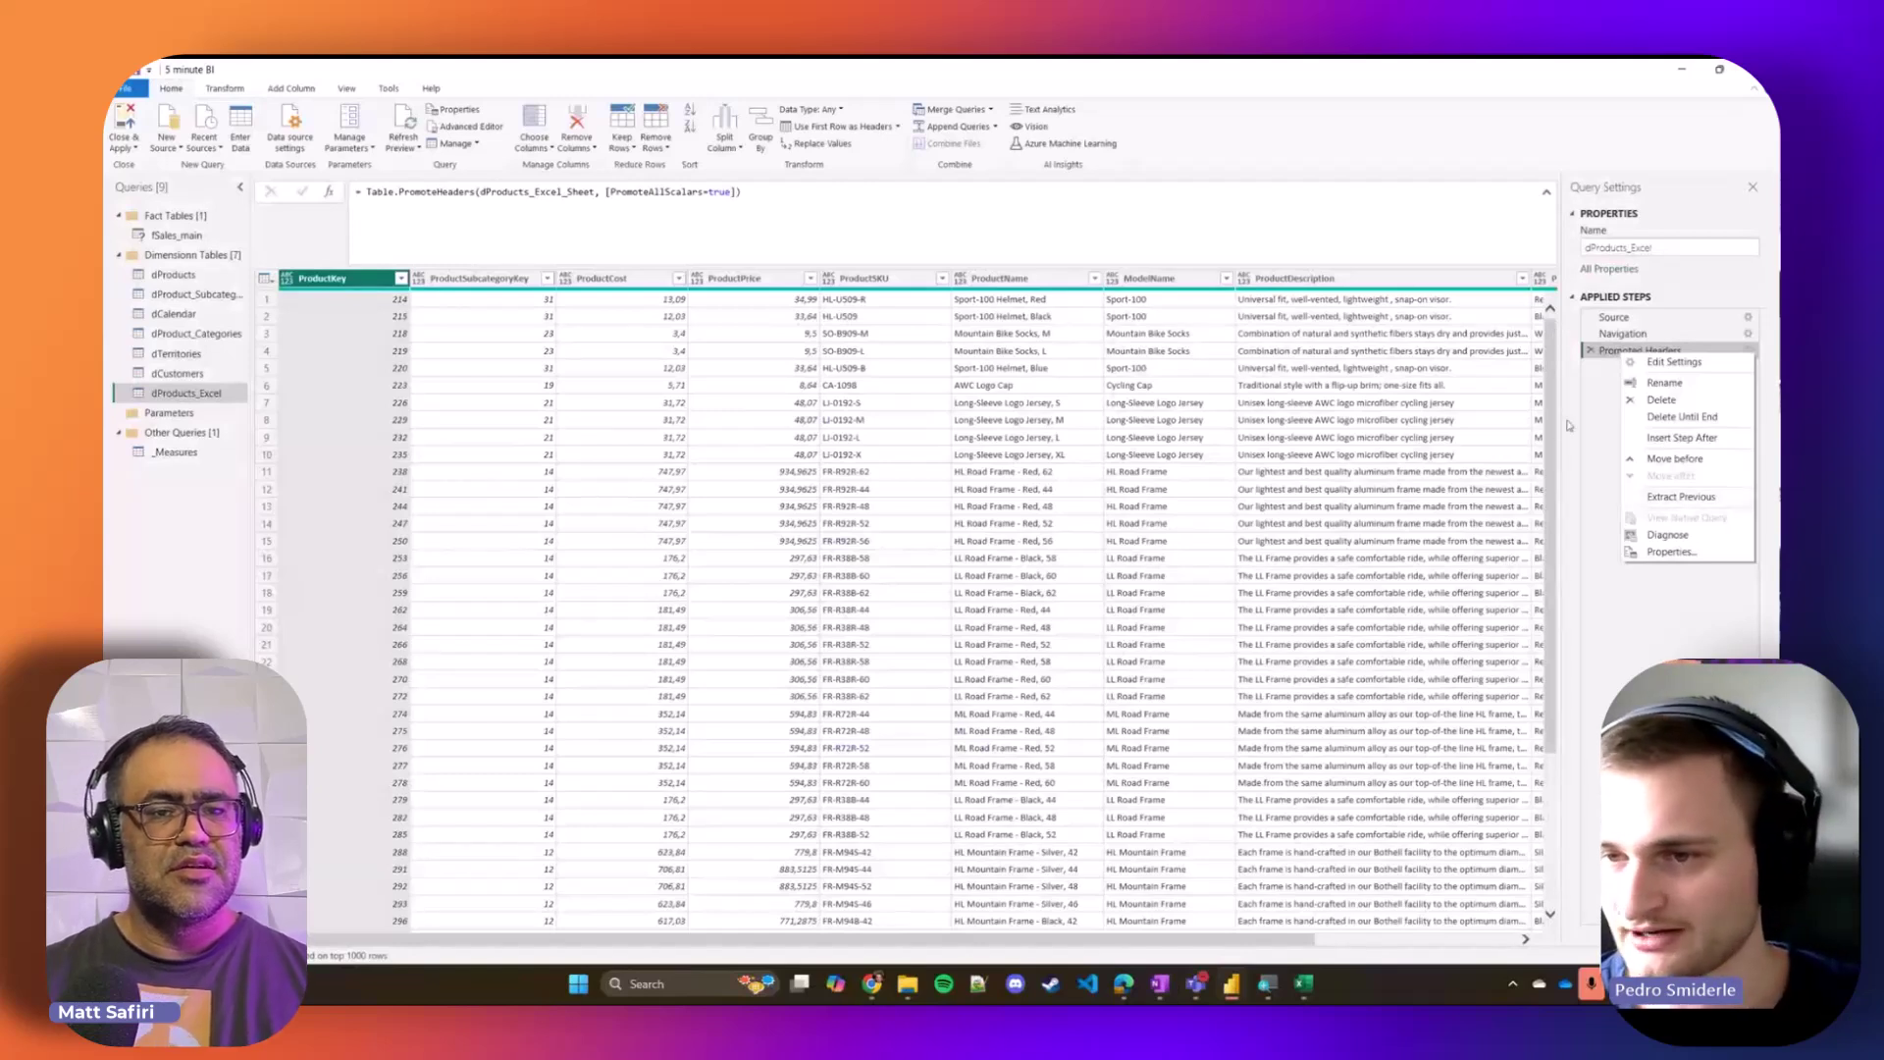
click(1606, 406)
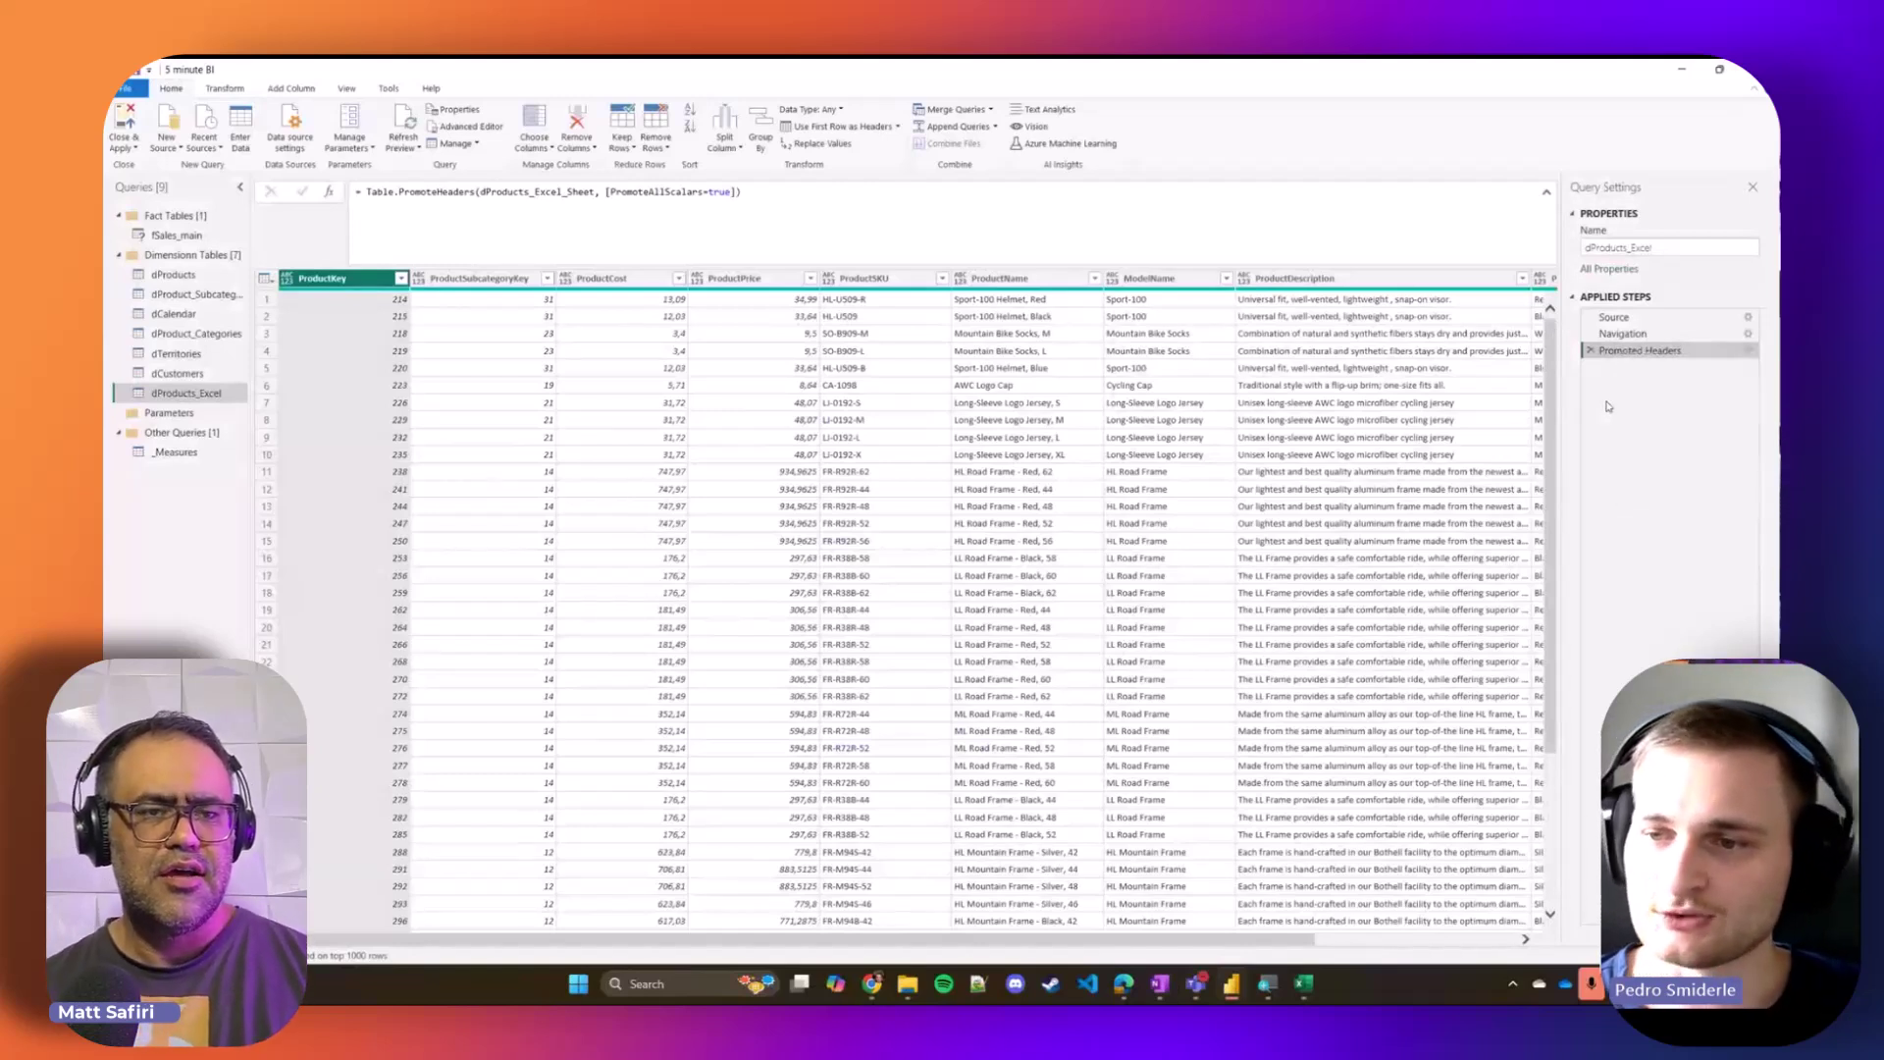
right_click(1634, 350)
click(1632, 350)
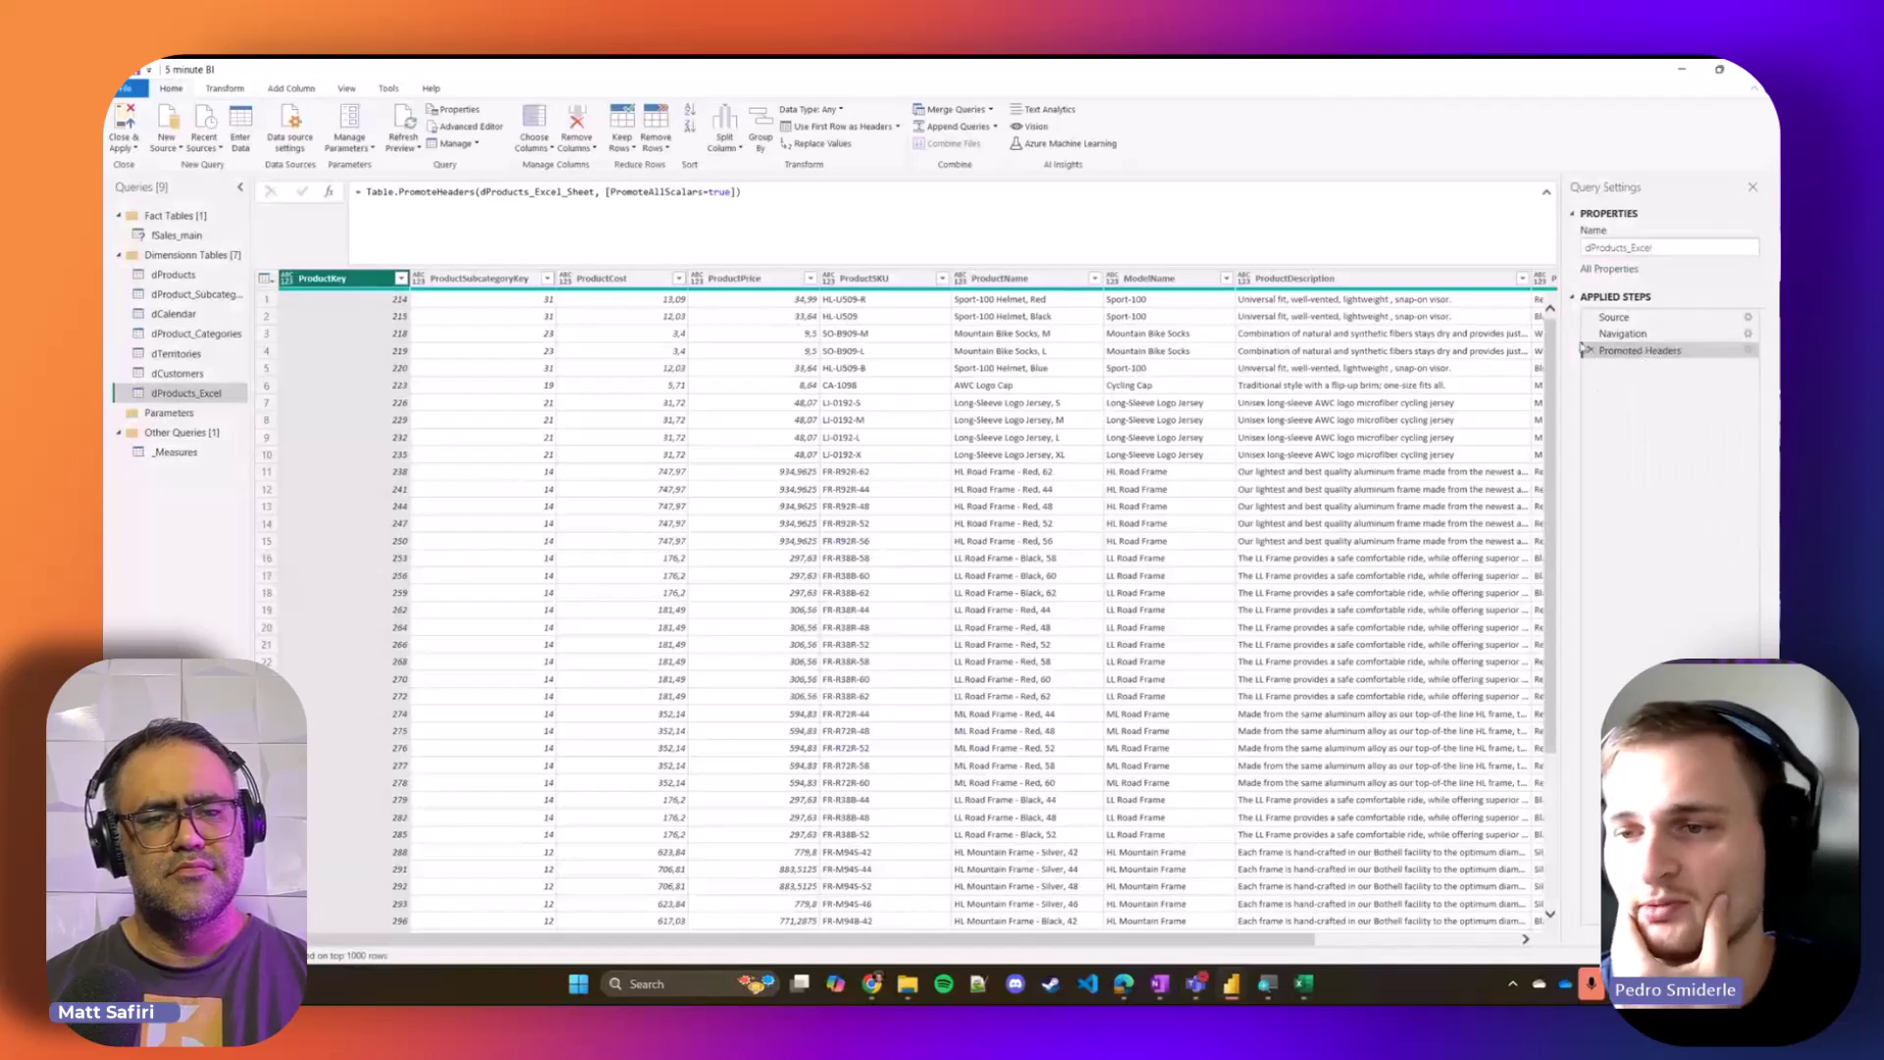
Step: Extract the steps before Promoted Headers into a new query named SourceQuery
right_click(1634, 352)
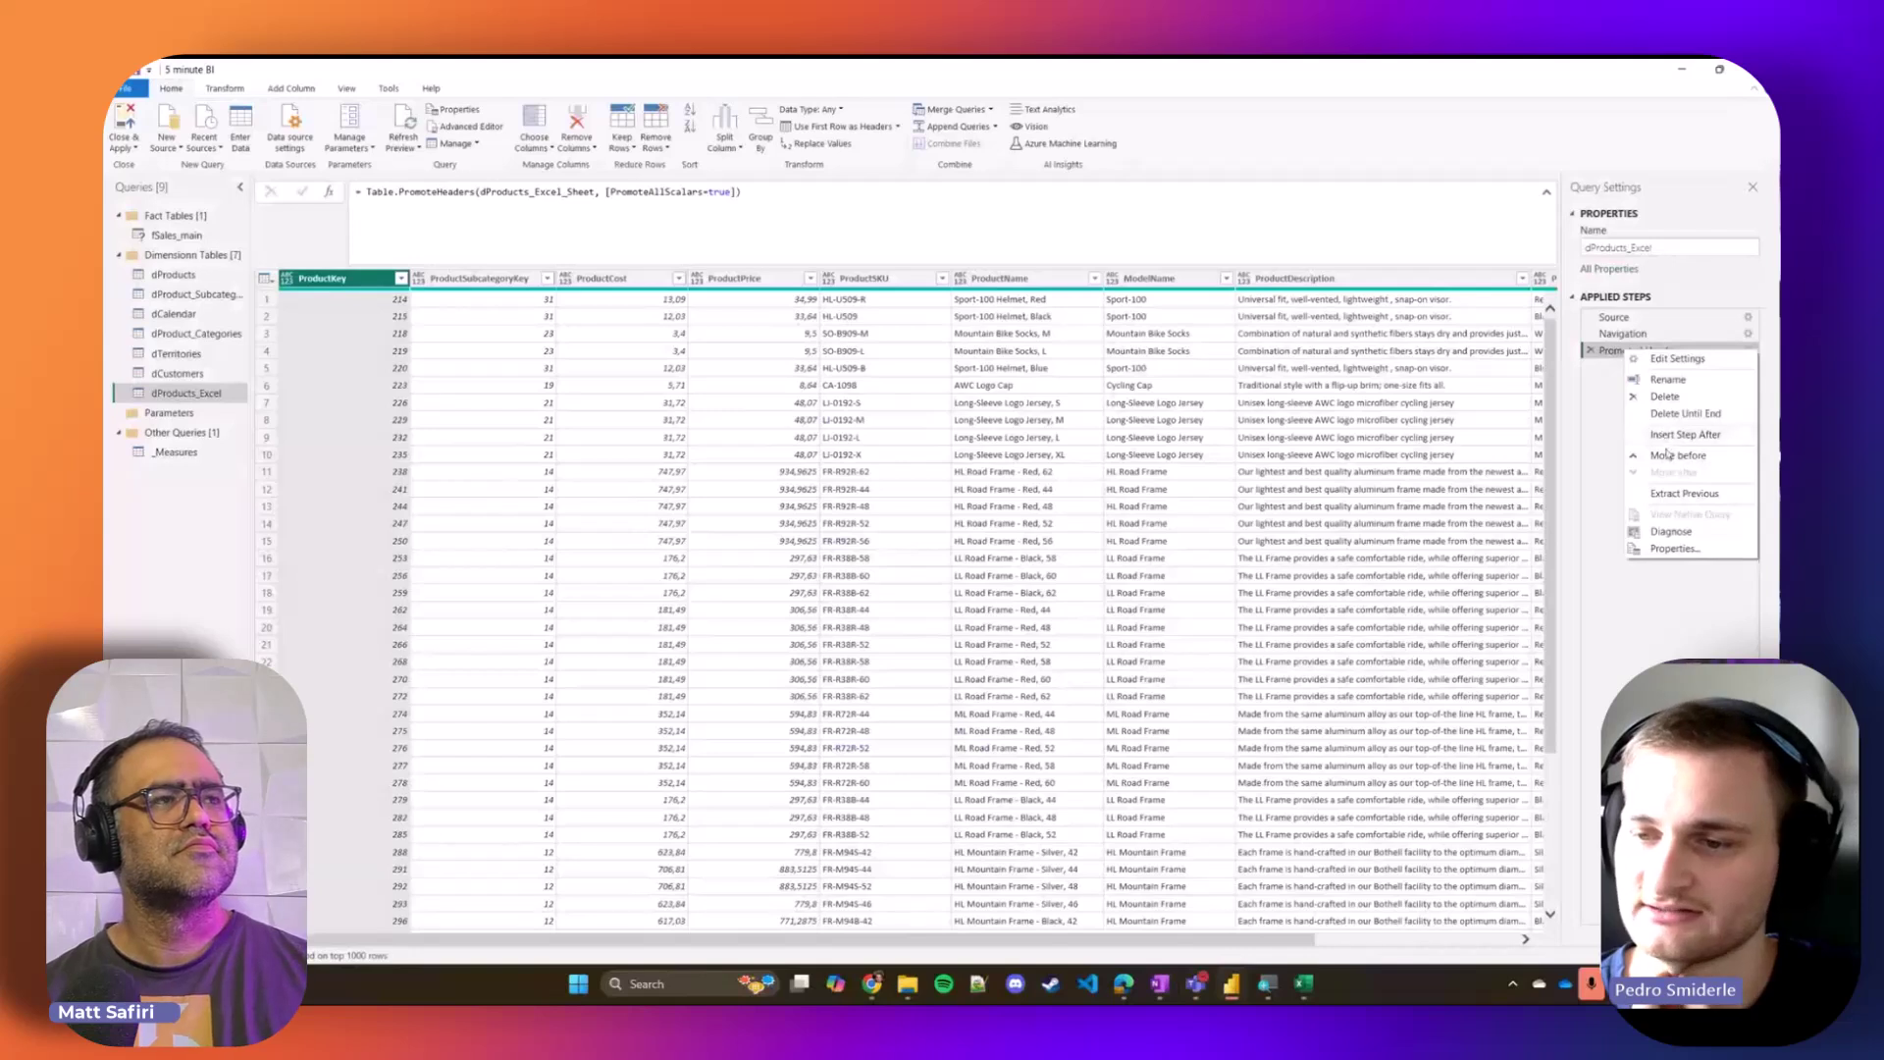
click(1663, 495)
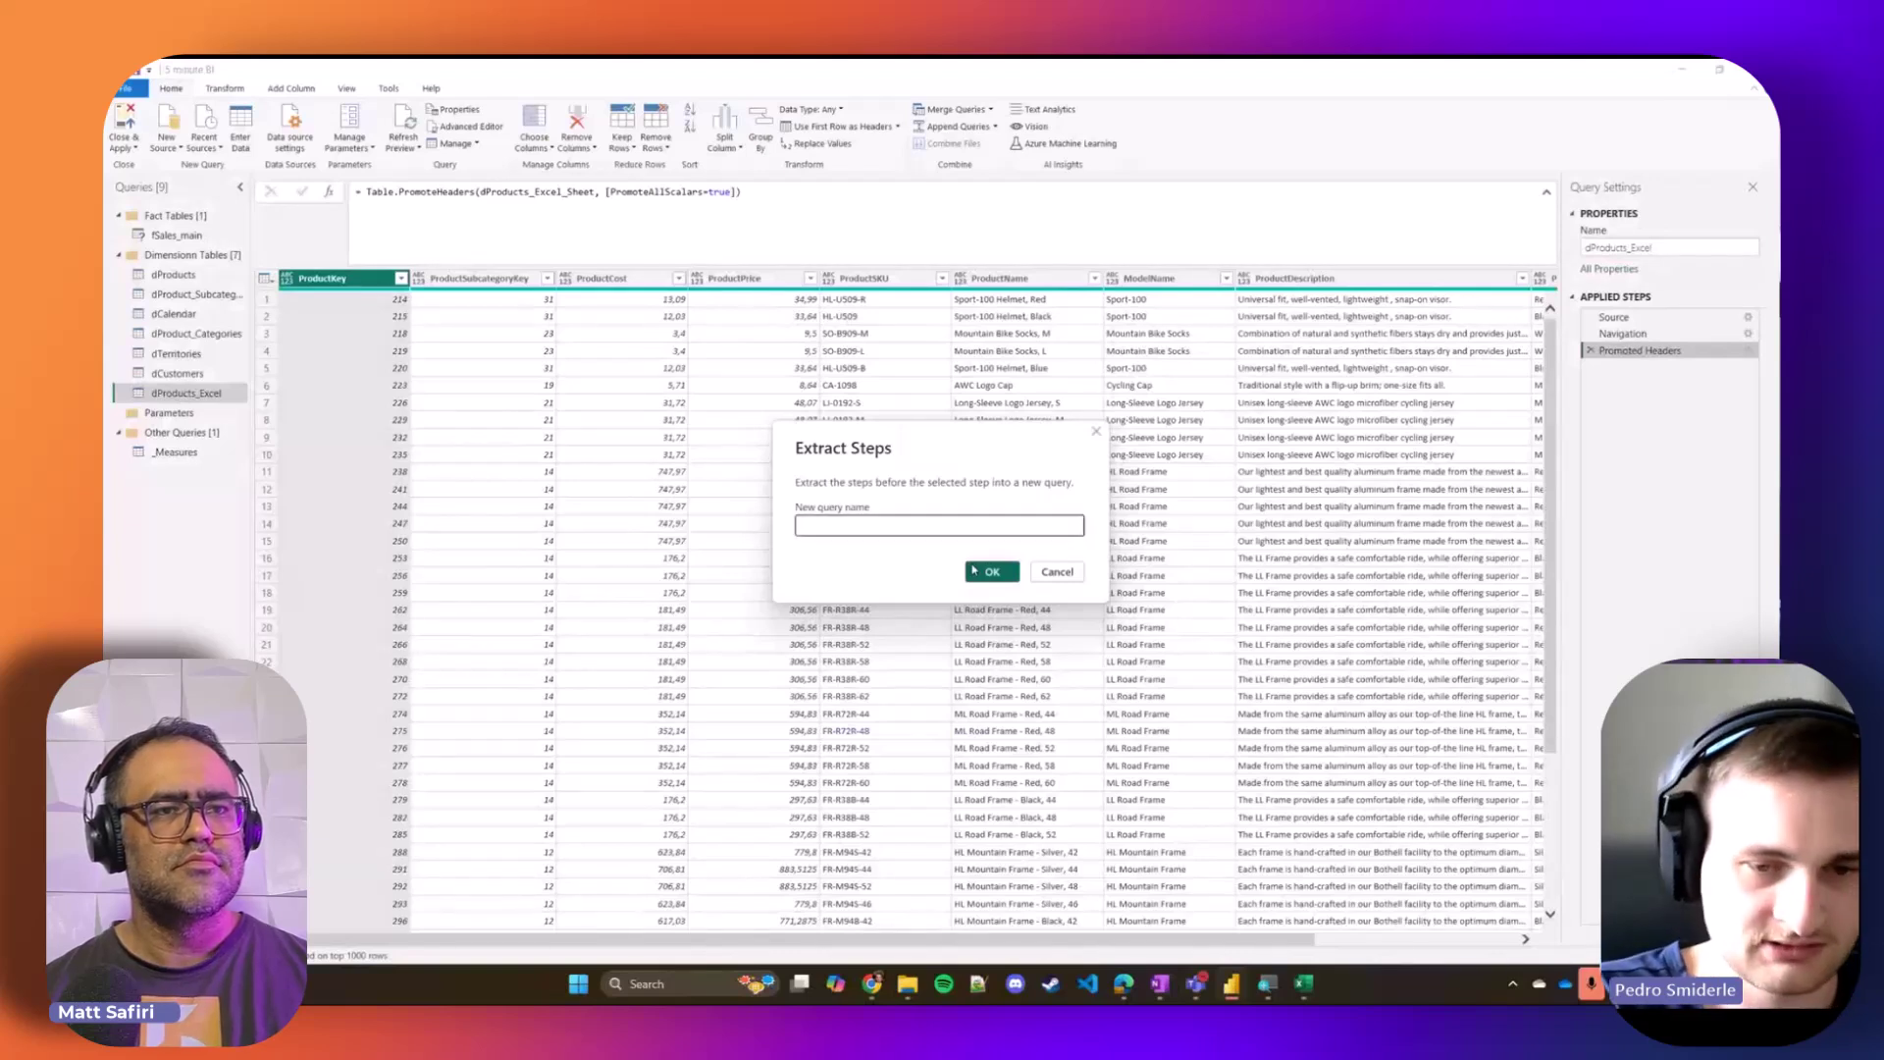
text(Source)
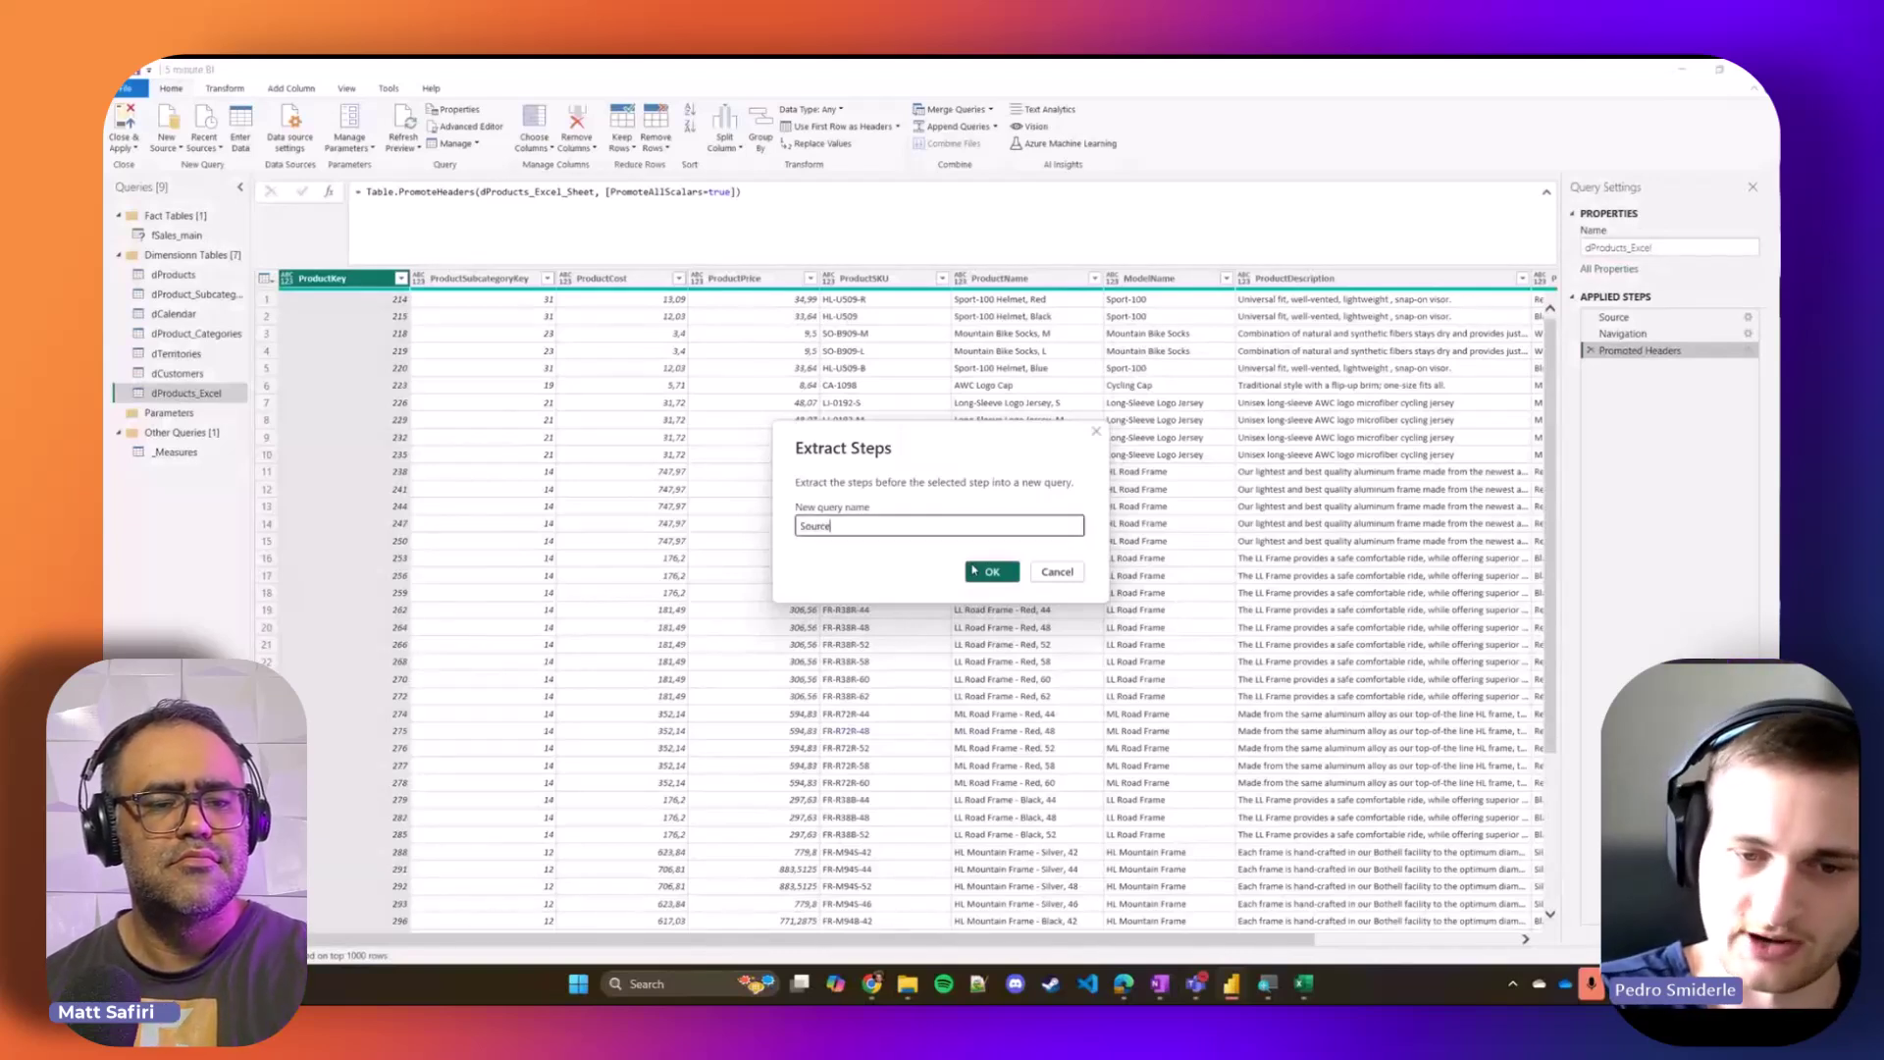
text(Querty)
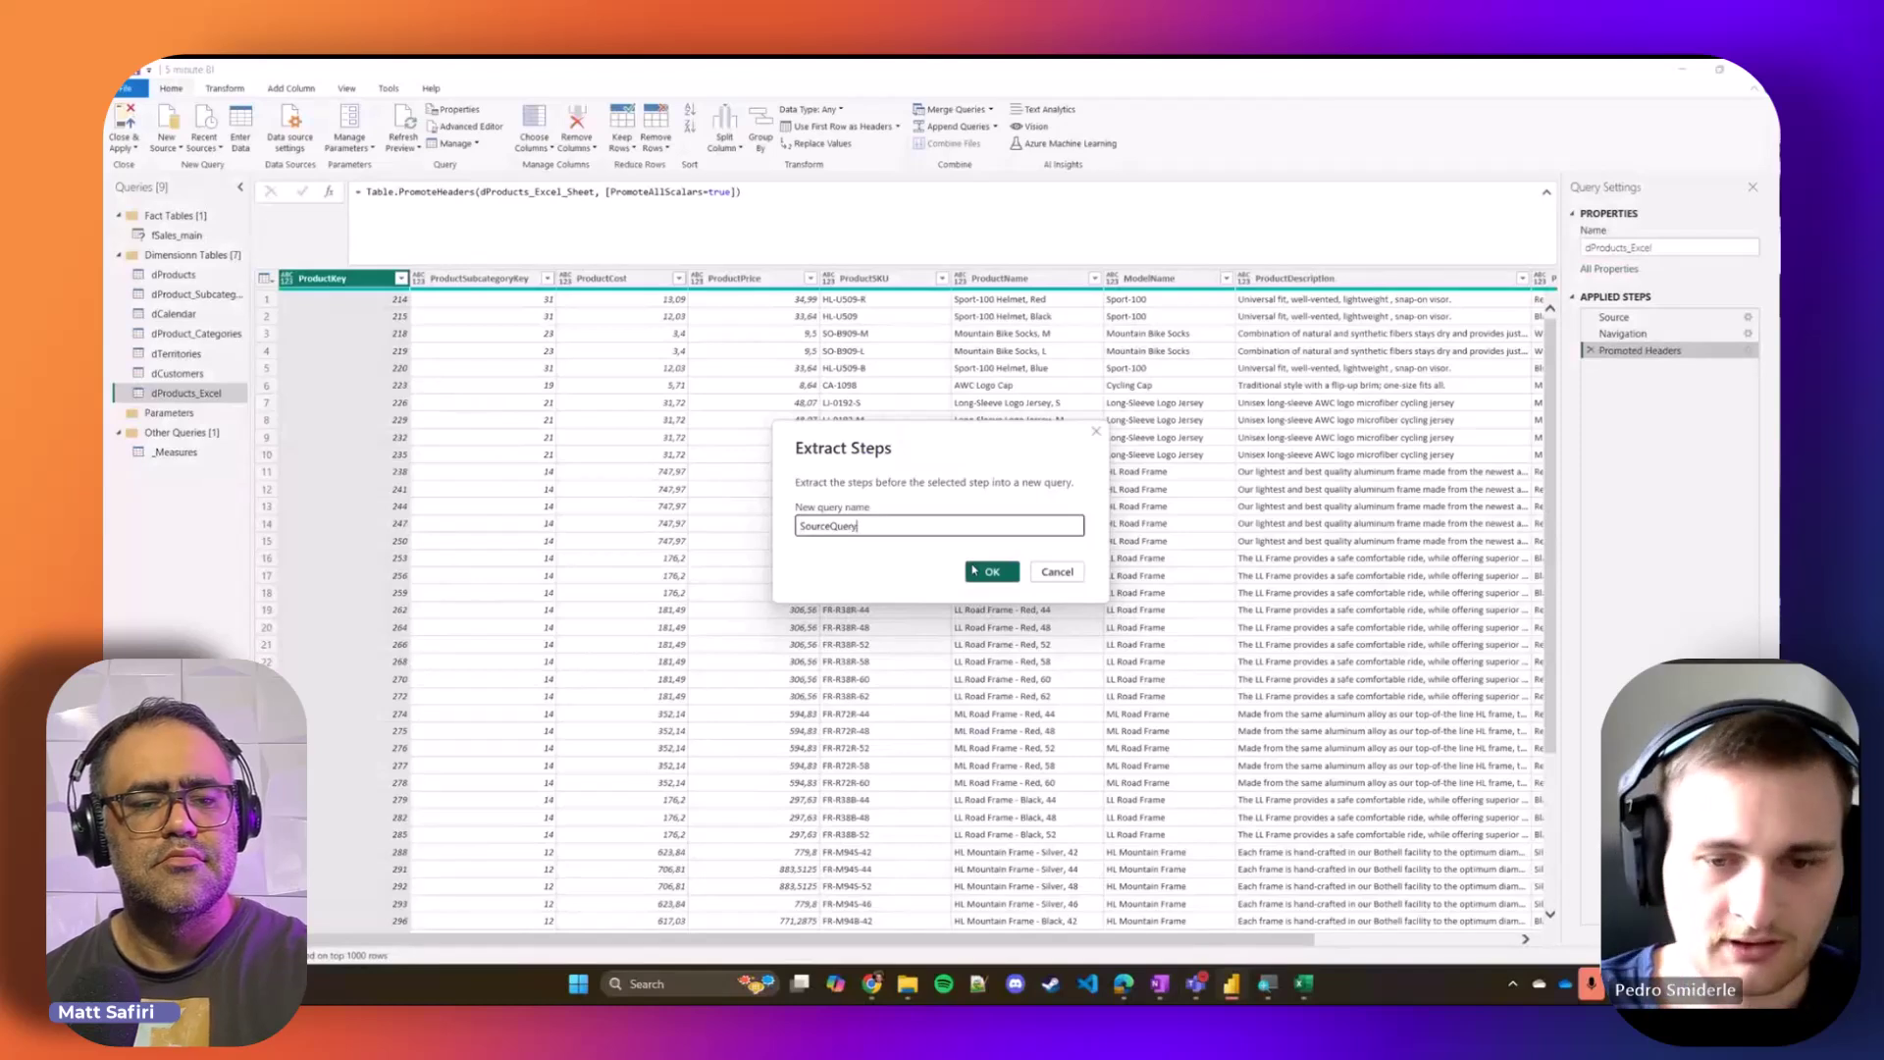
click(975, 571)
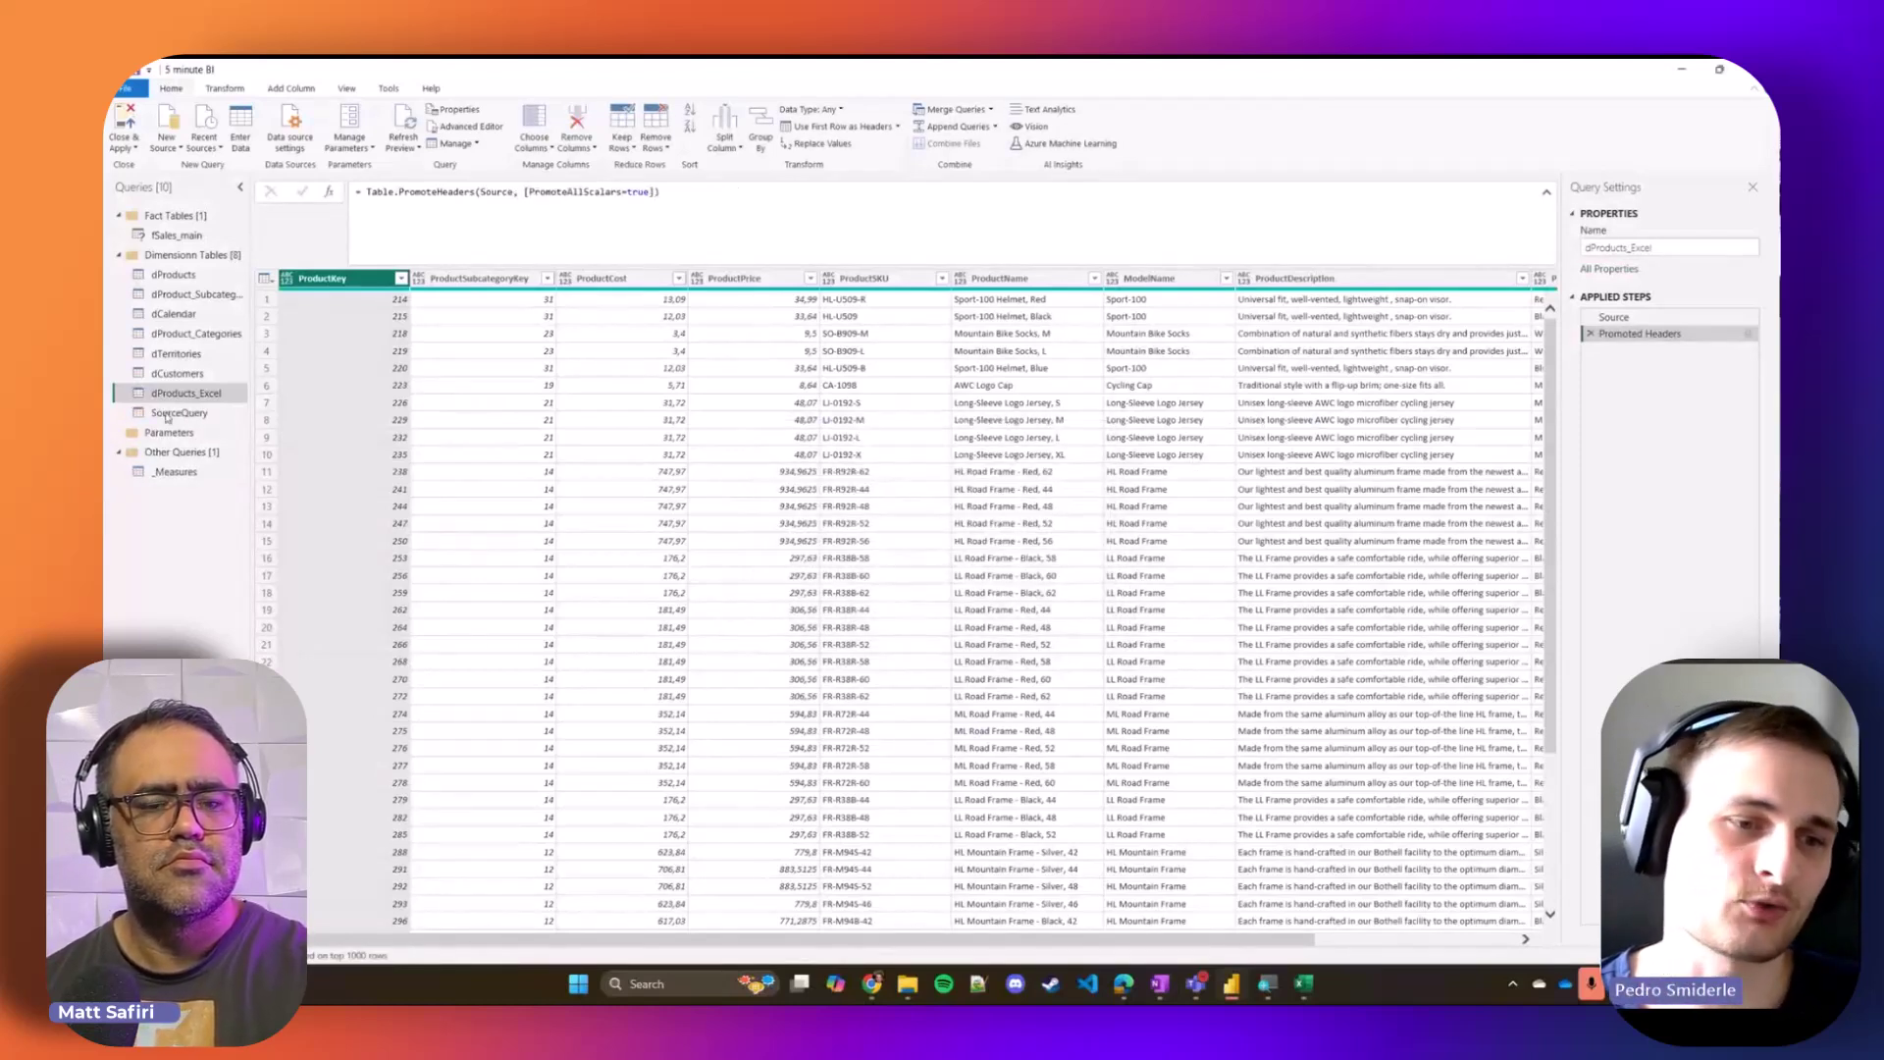
Step: Examine how SourceQuery's Navigation step relates to the Source and Promoted Headers steps and formulas of dProducts_Excel
click(203, 416)
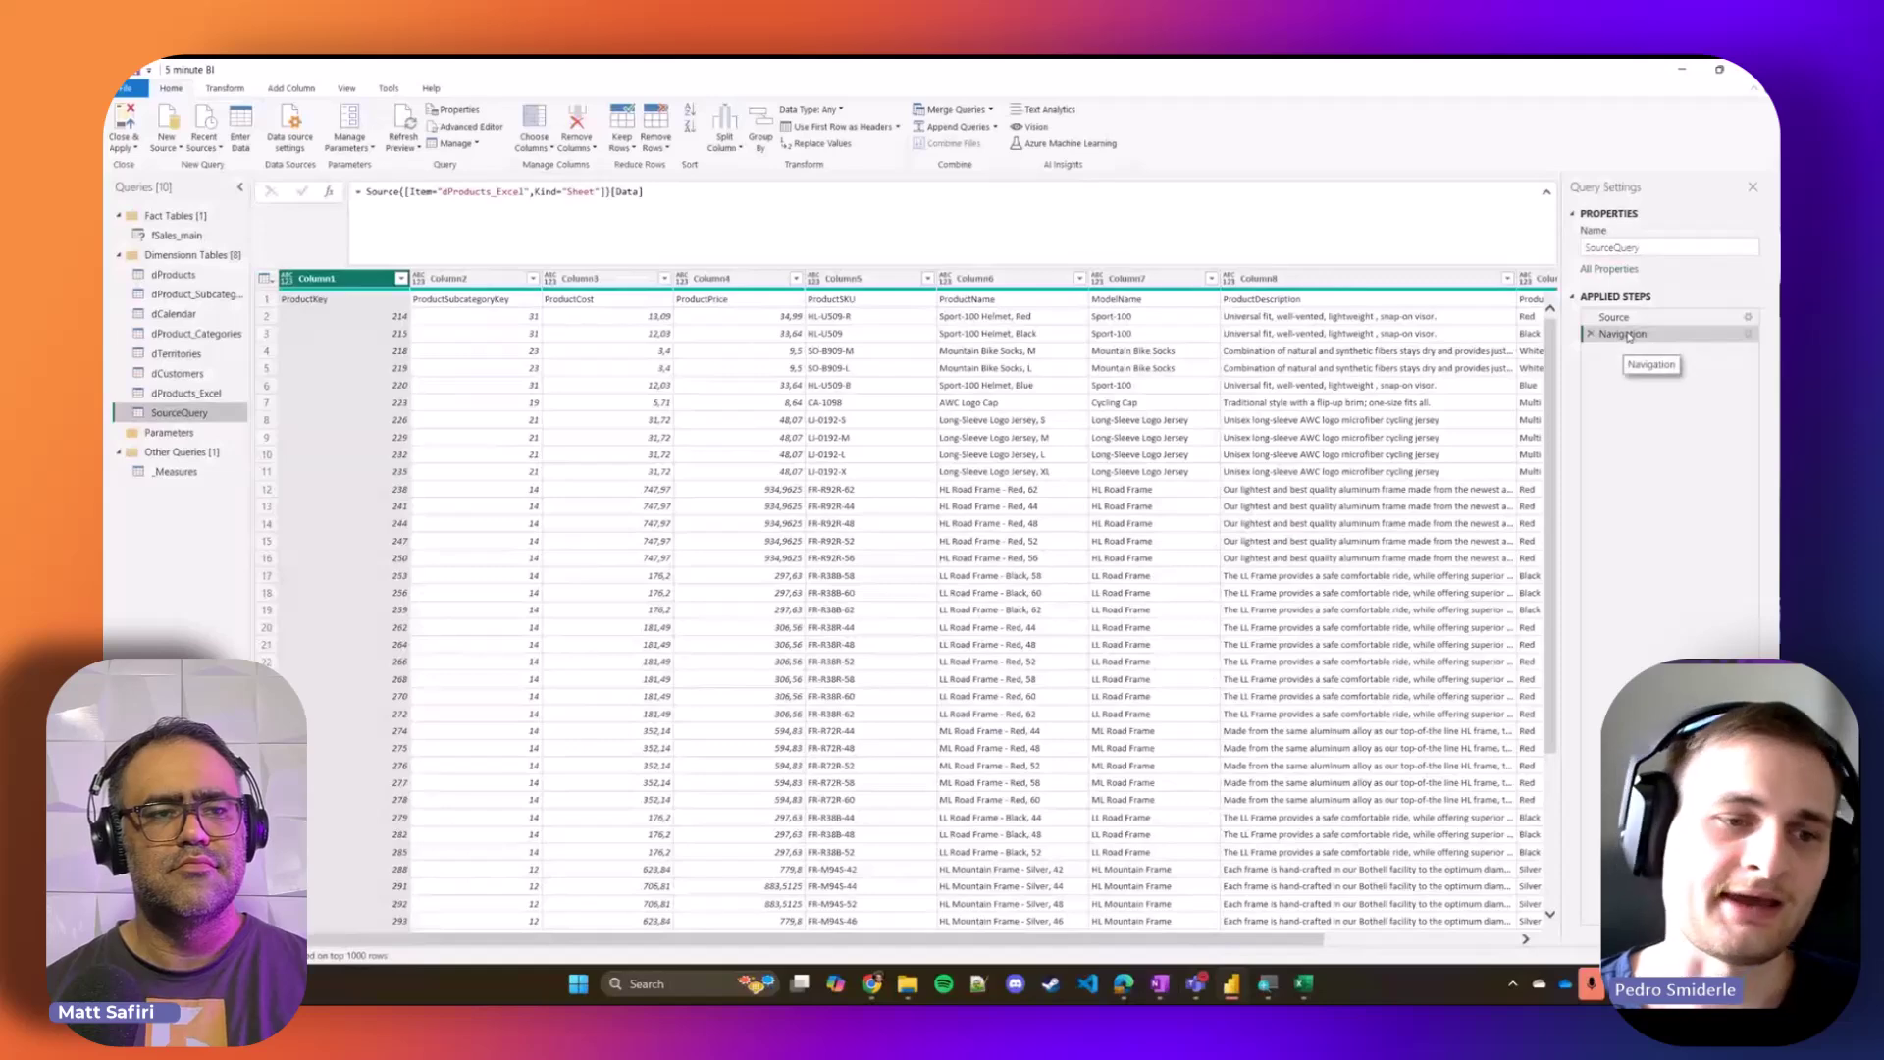
click(181, 393)
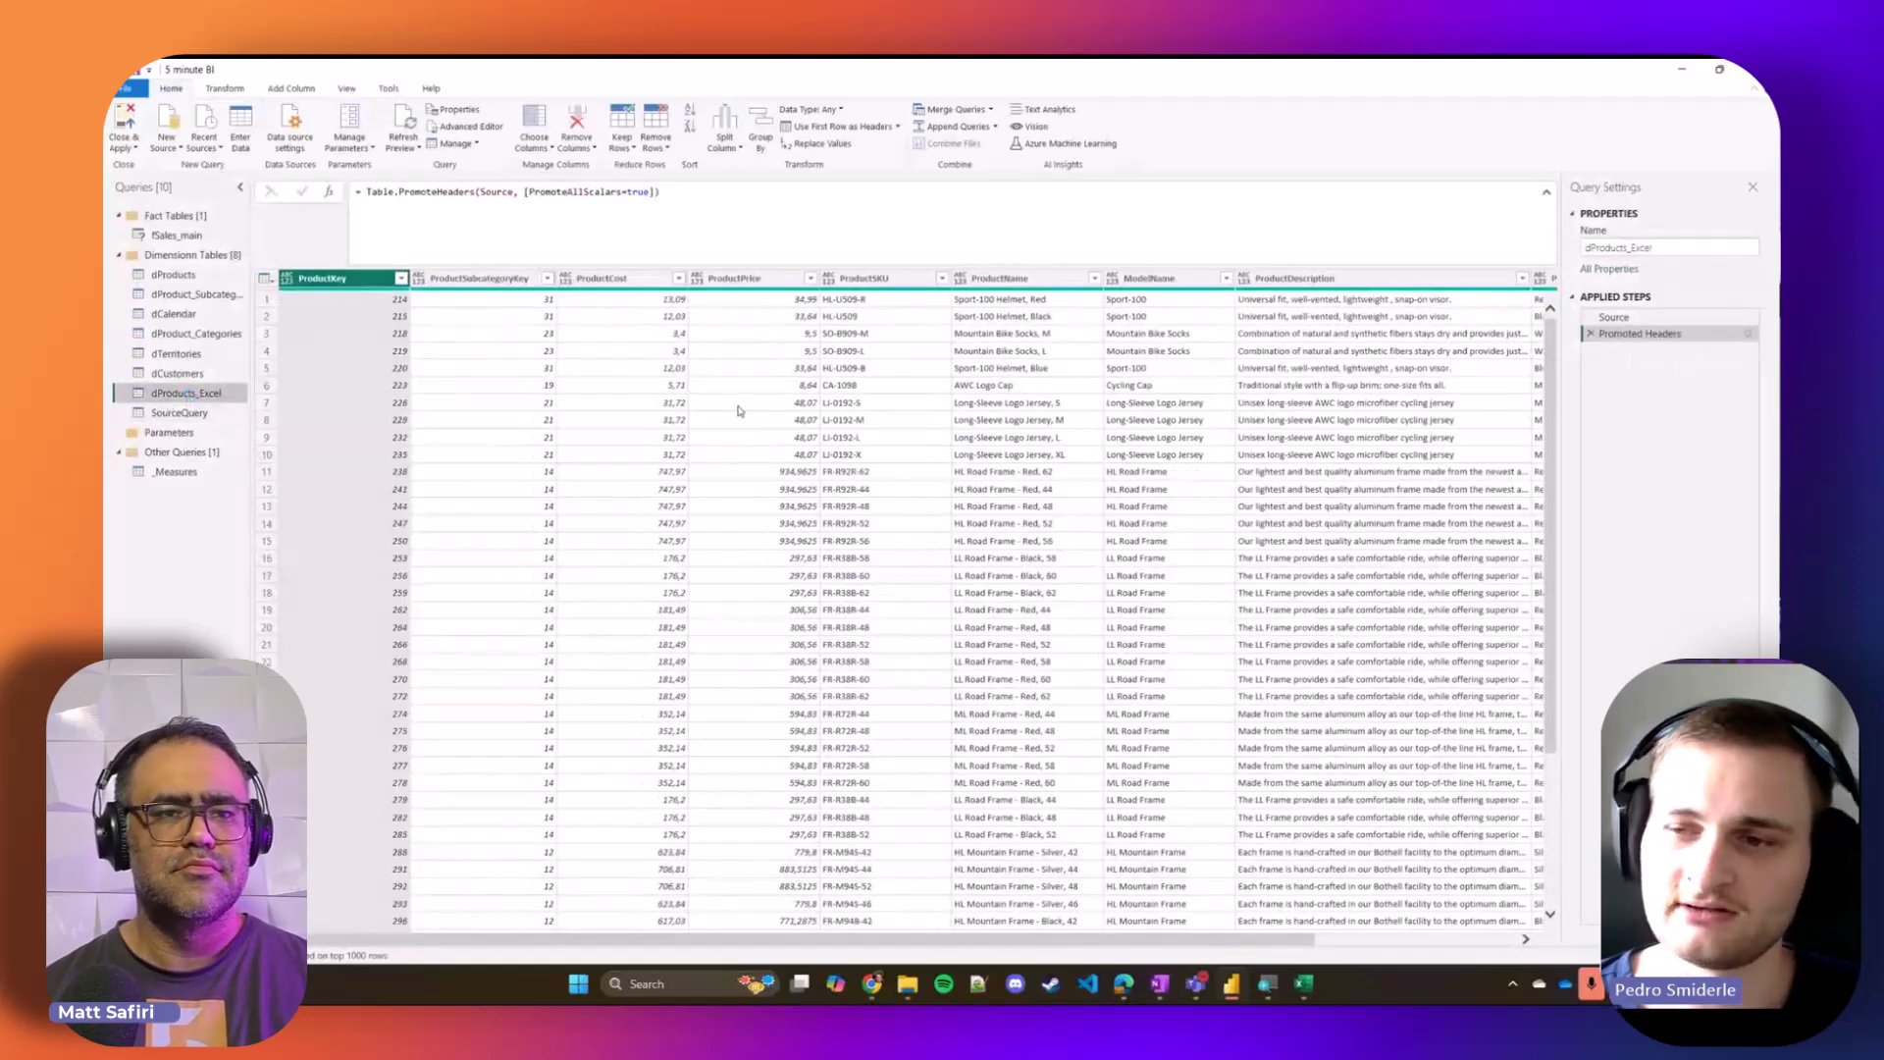
click(1614, 317)
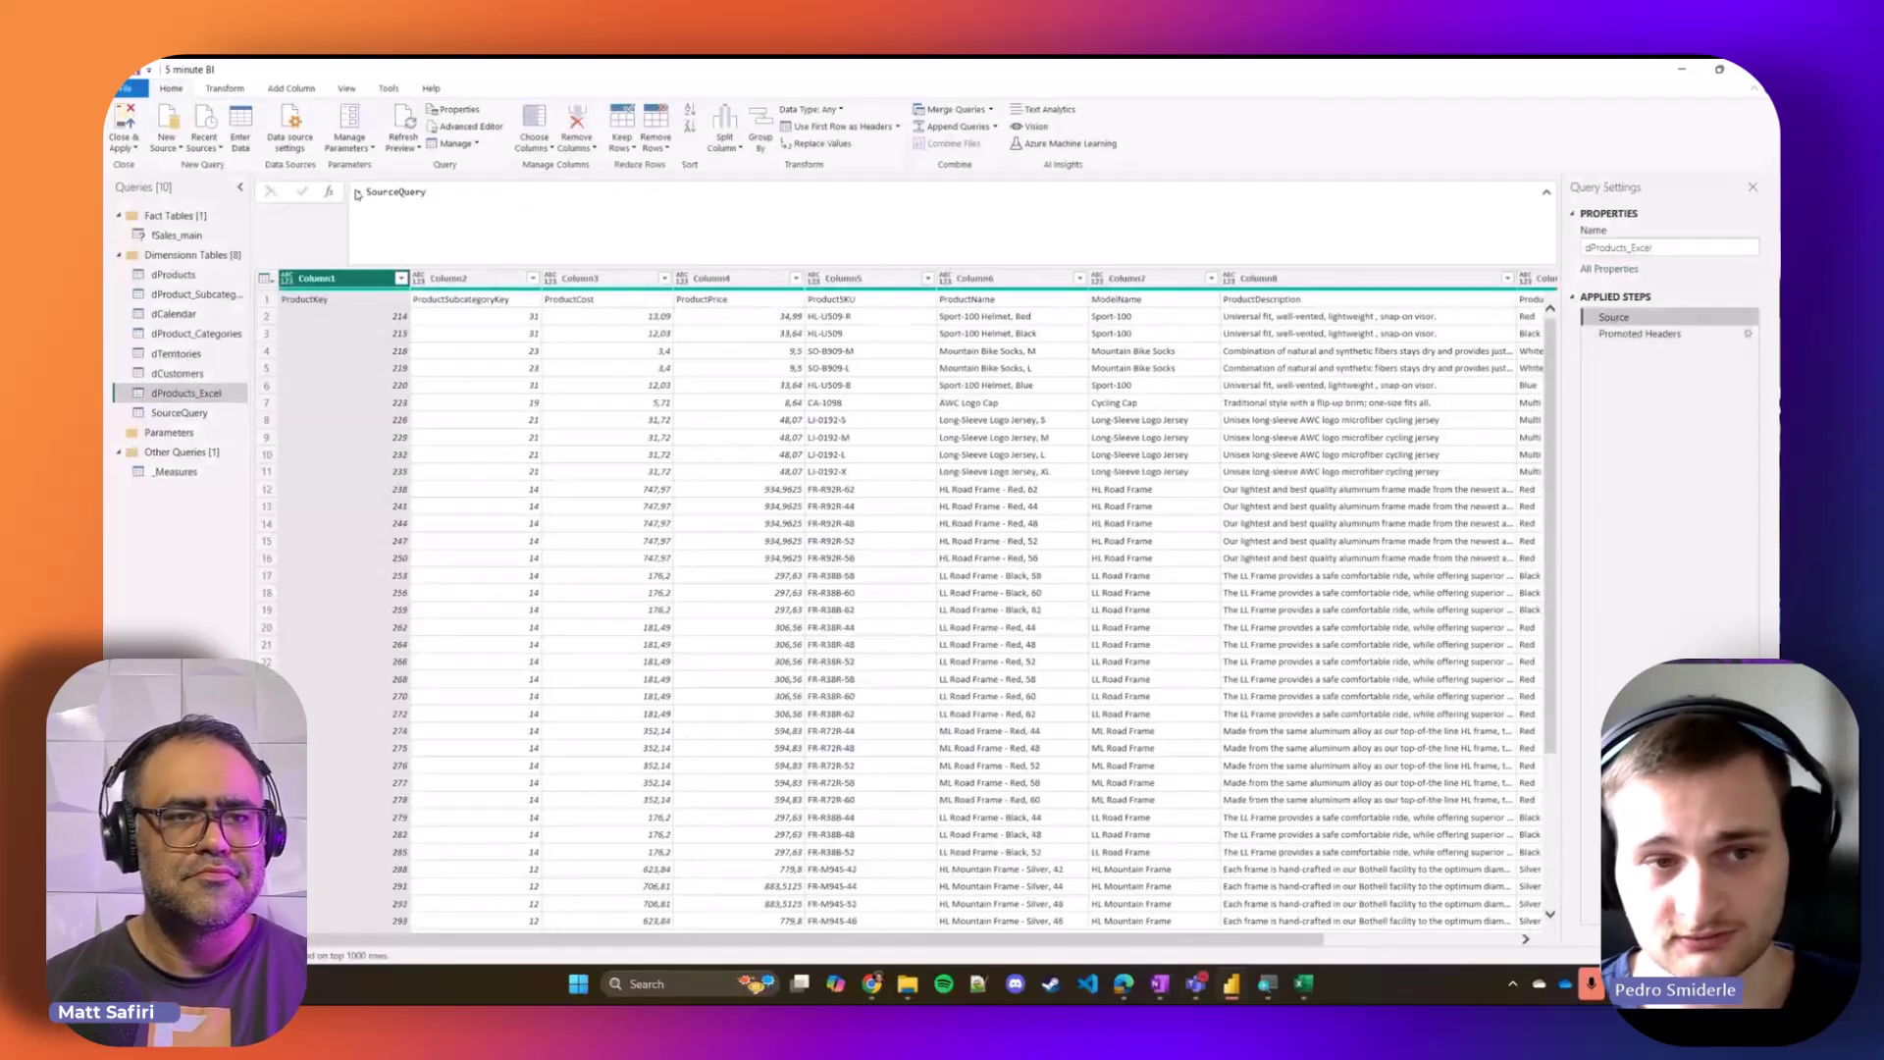
triple_click(358, 192)
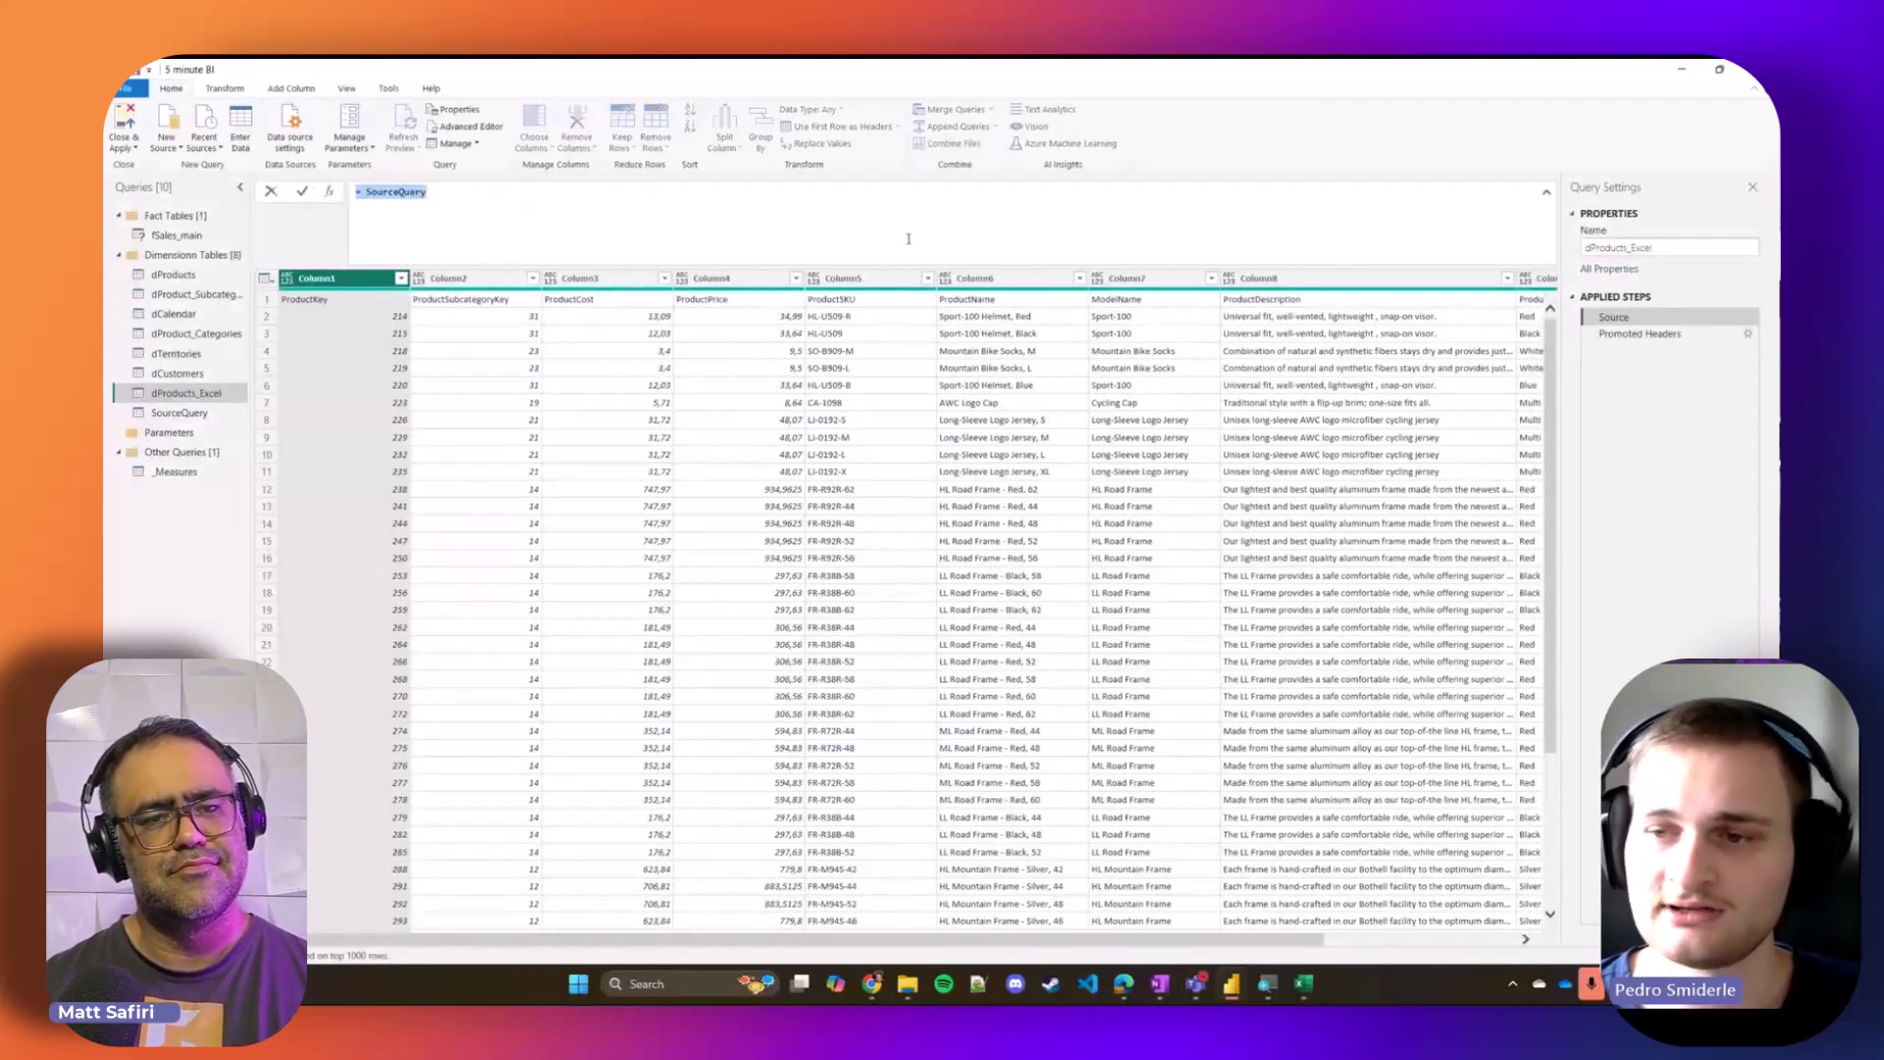
click(1622, 337)
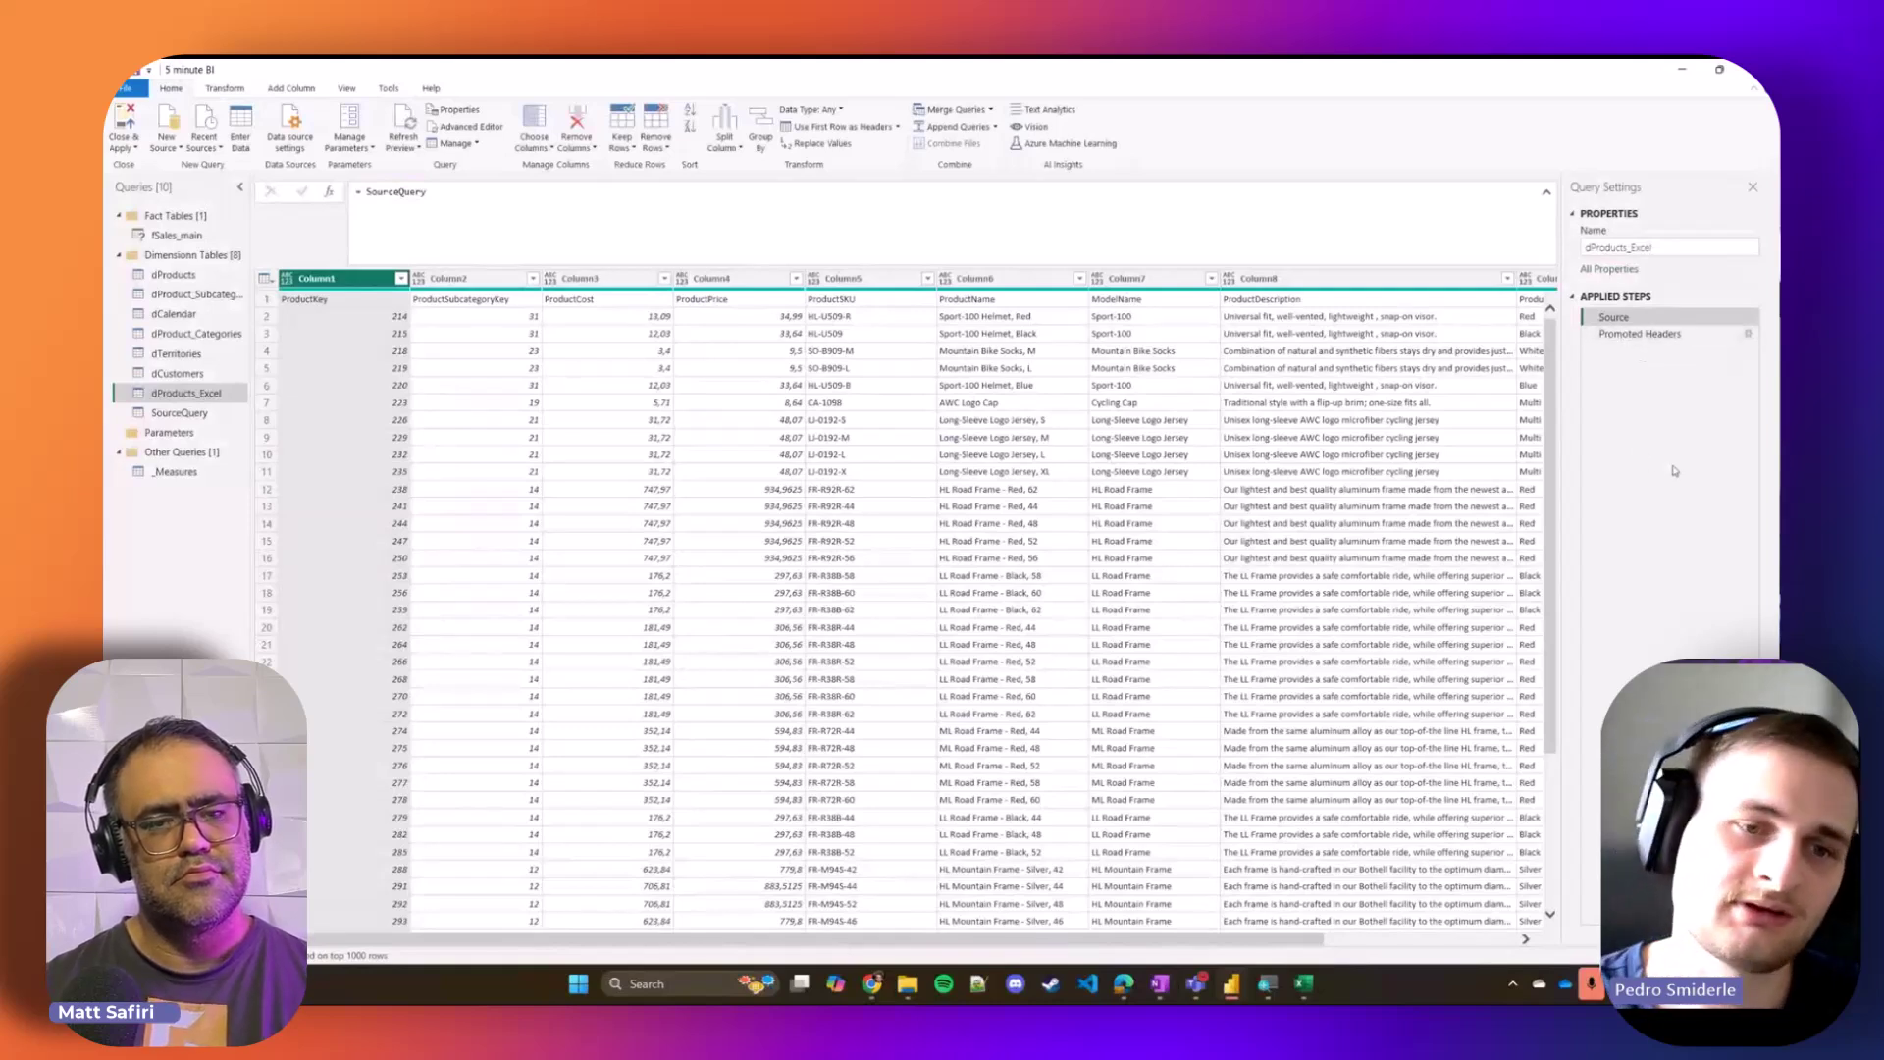
click(1599, 334)
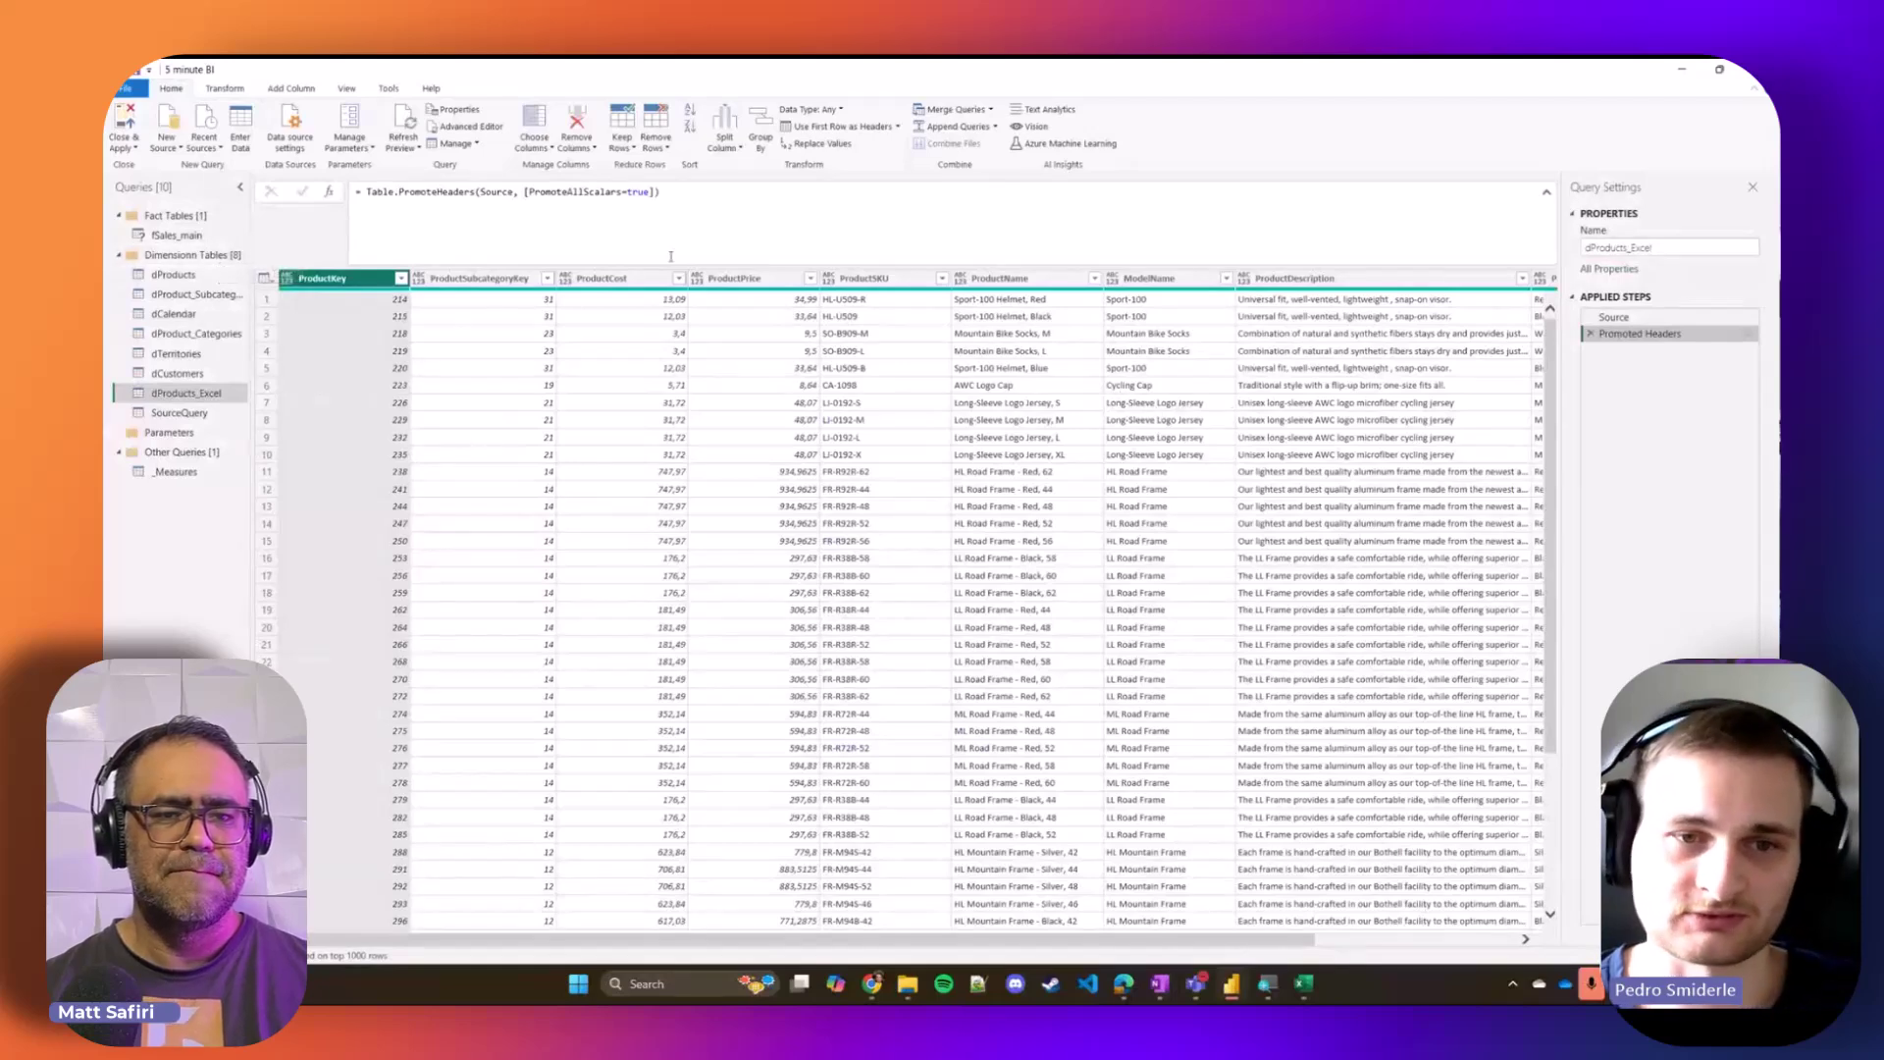
click(187, 413)
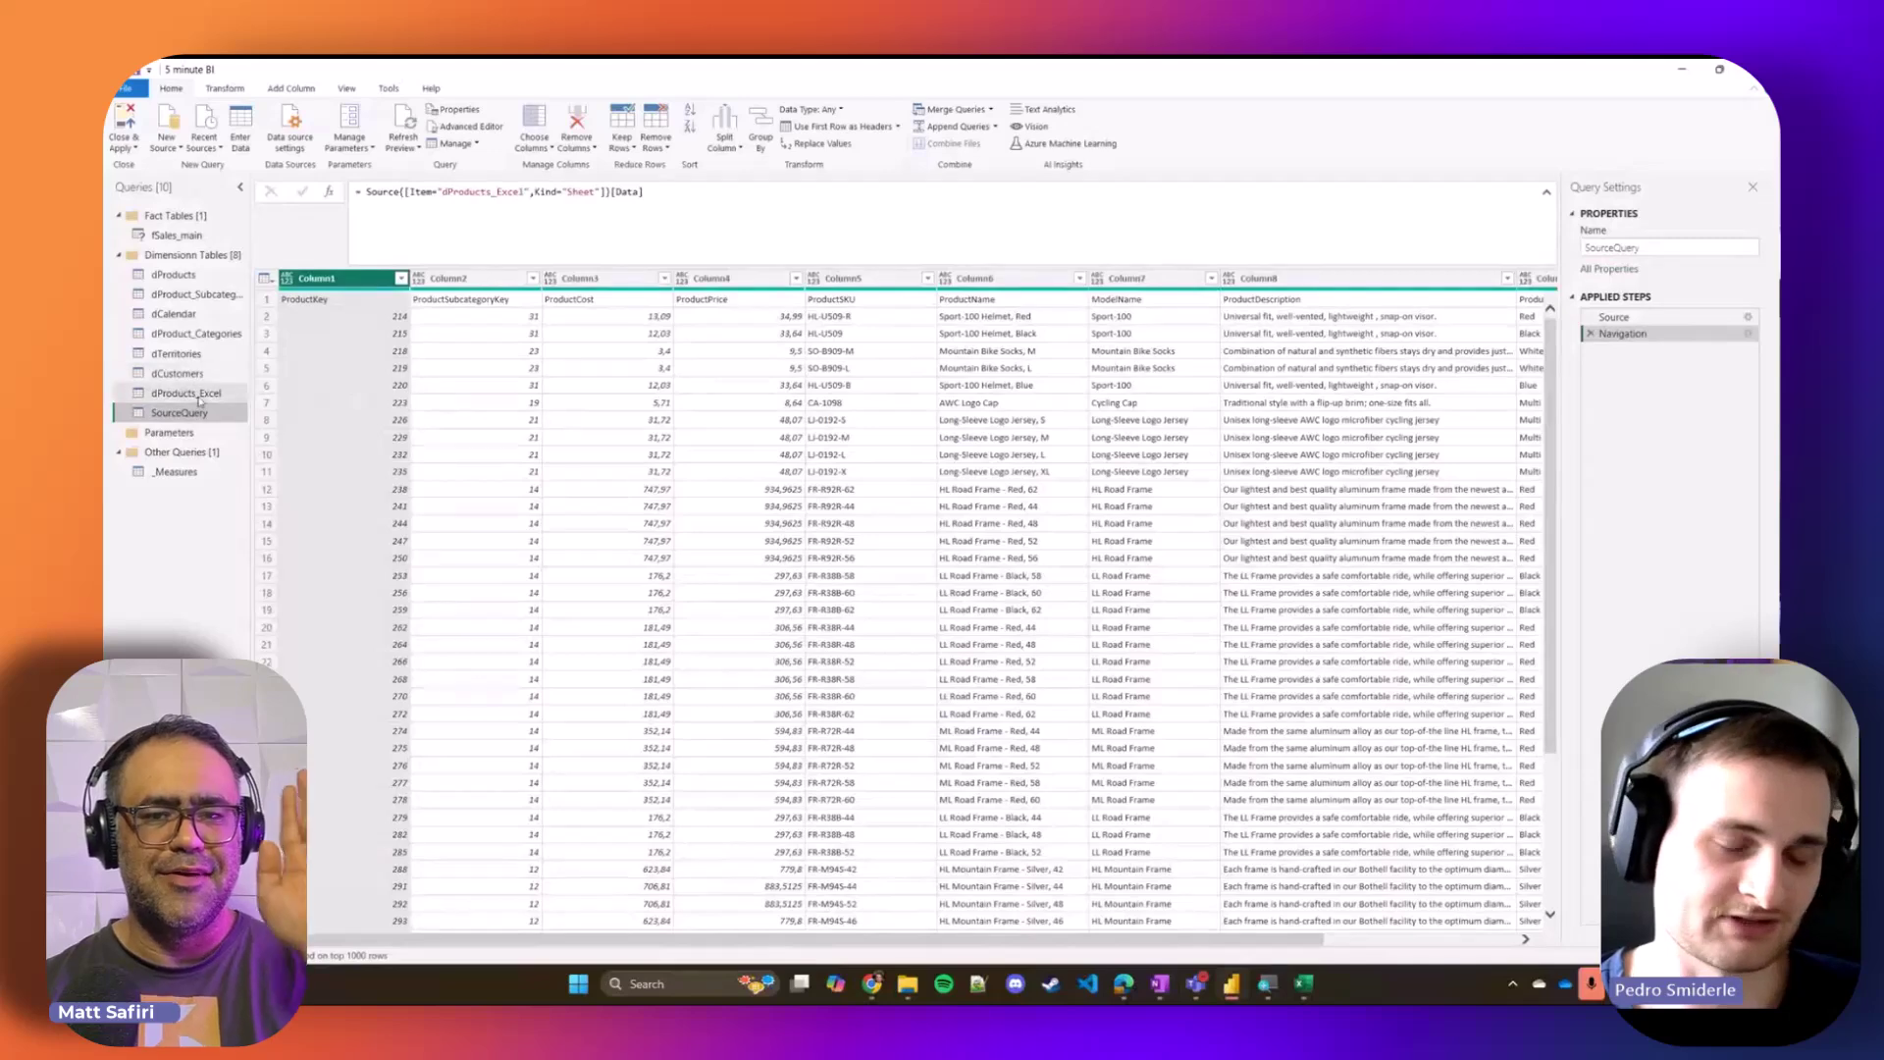
click(196, 394)
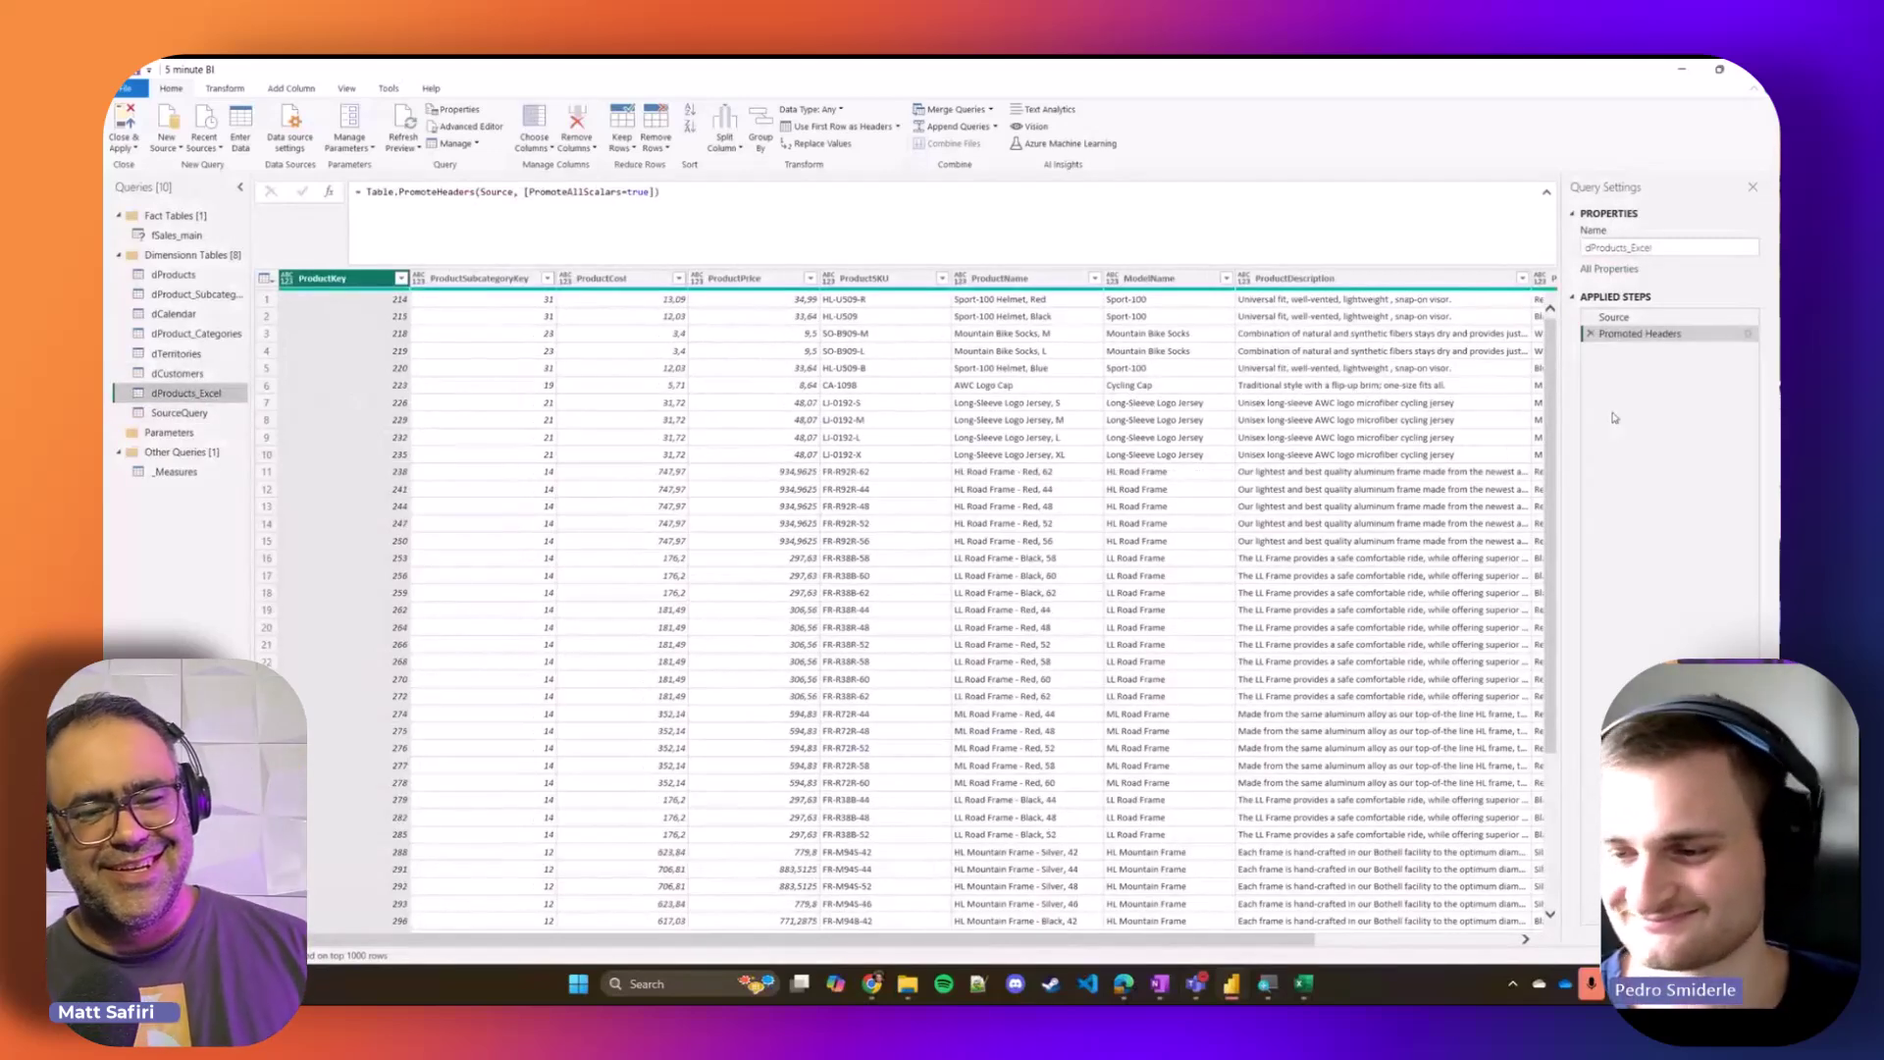